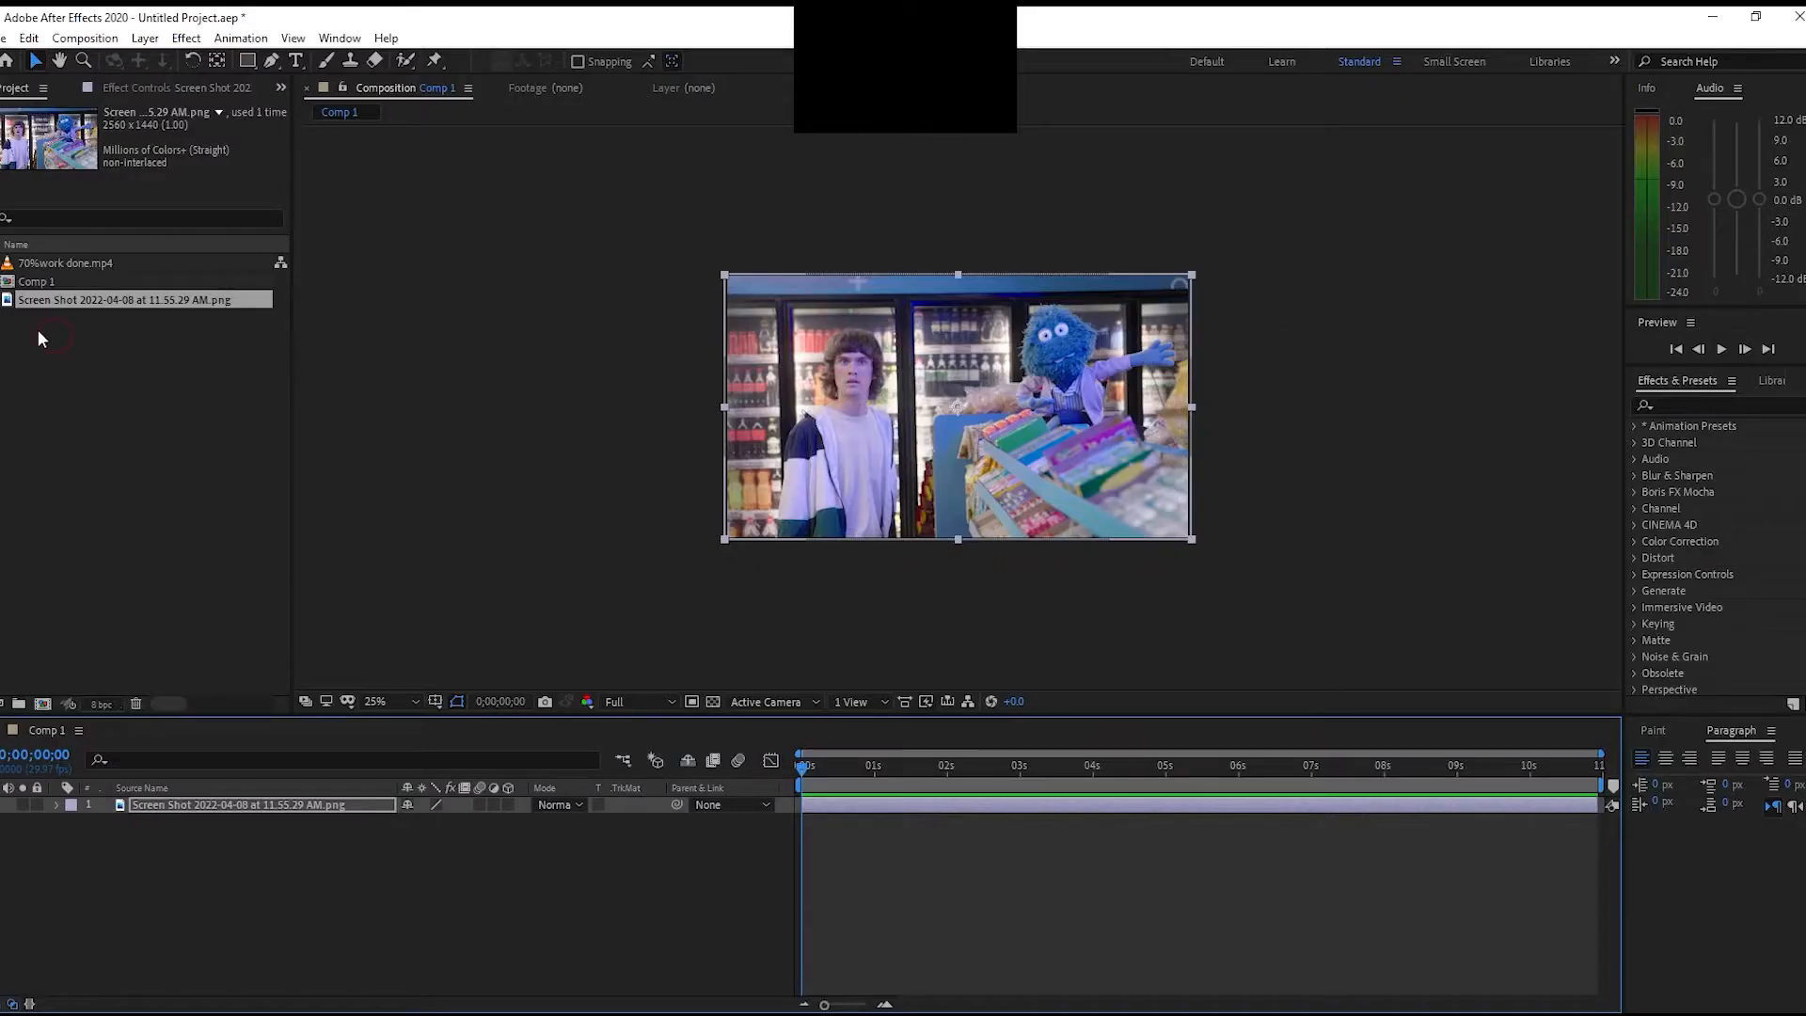
click(53, 264)
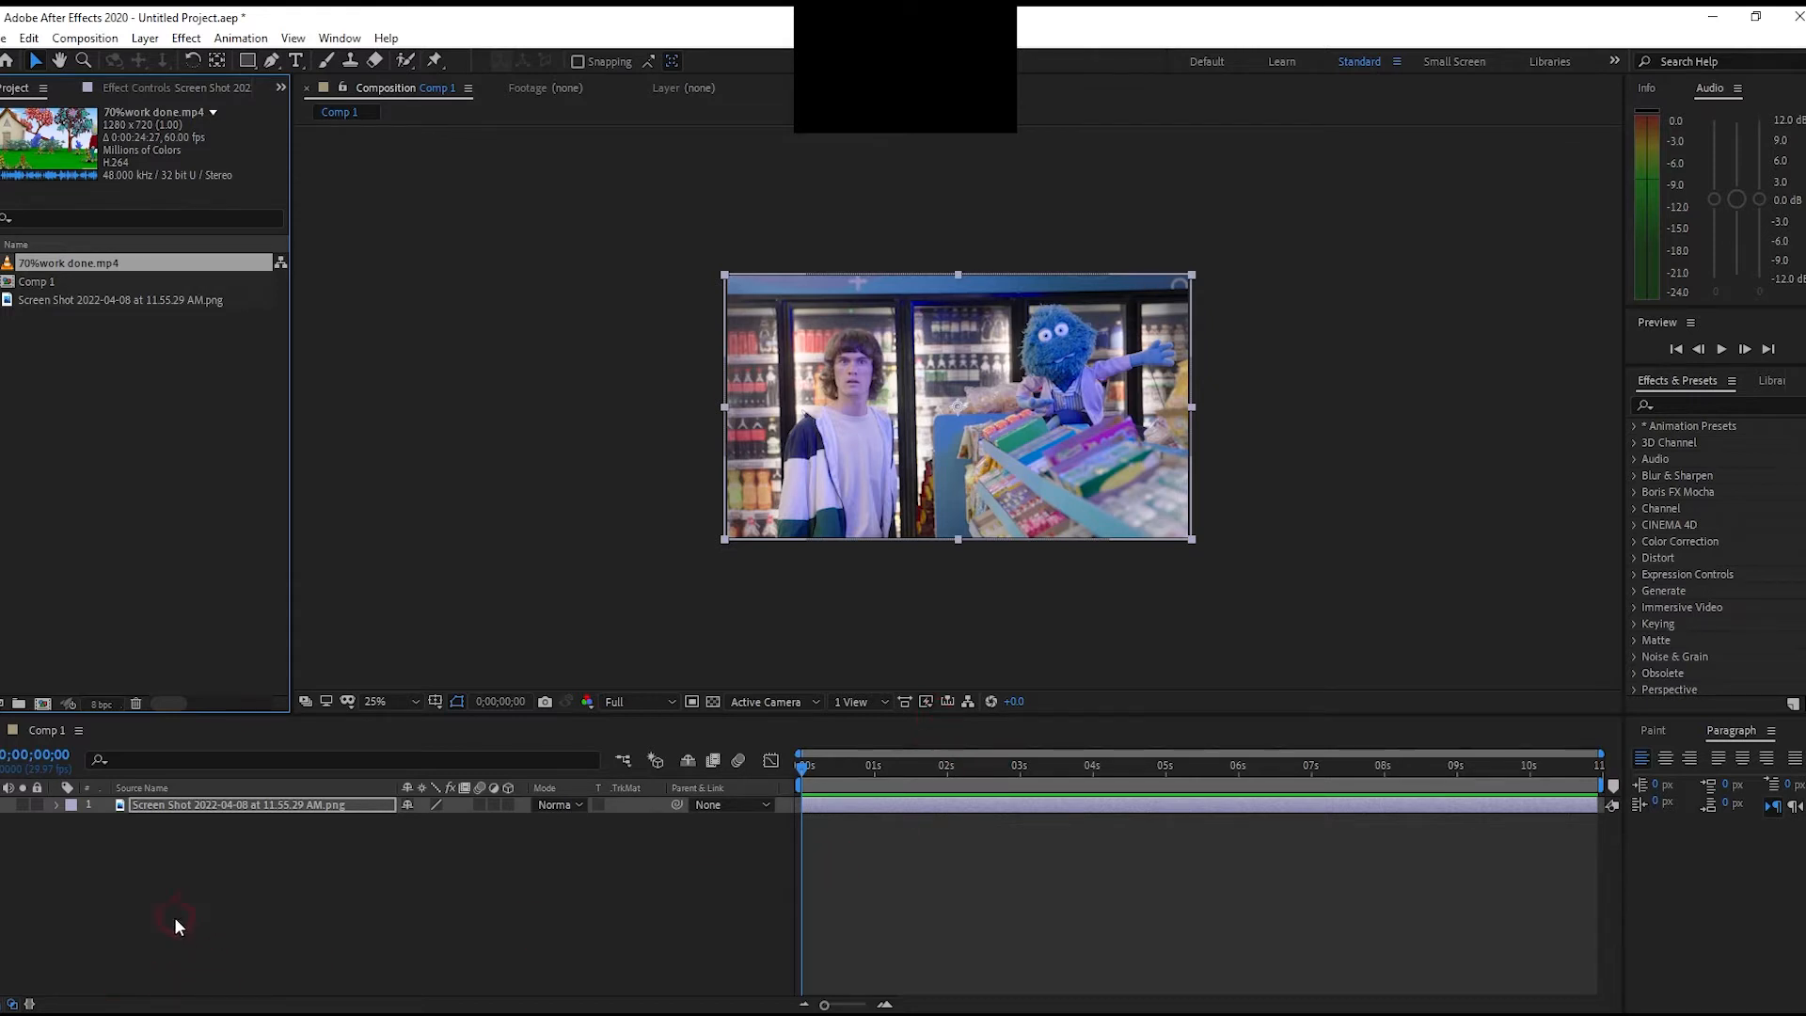
key(z)
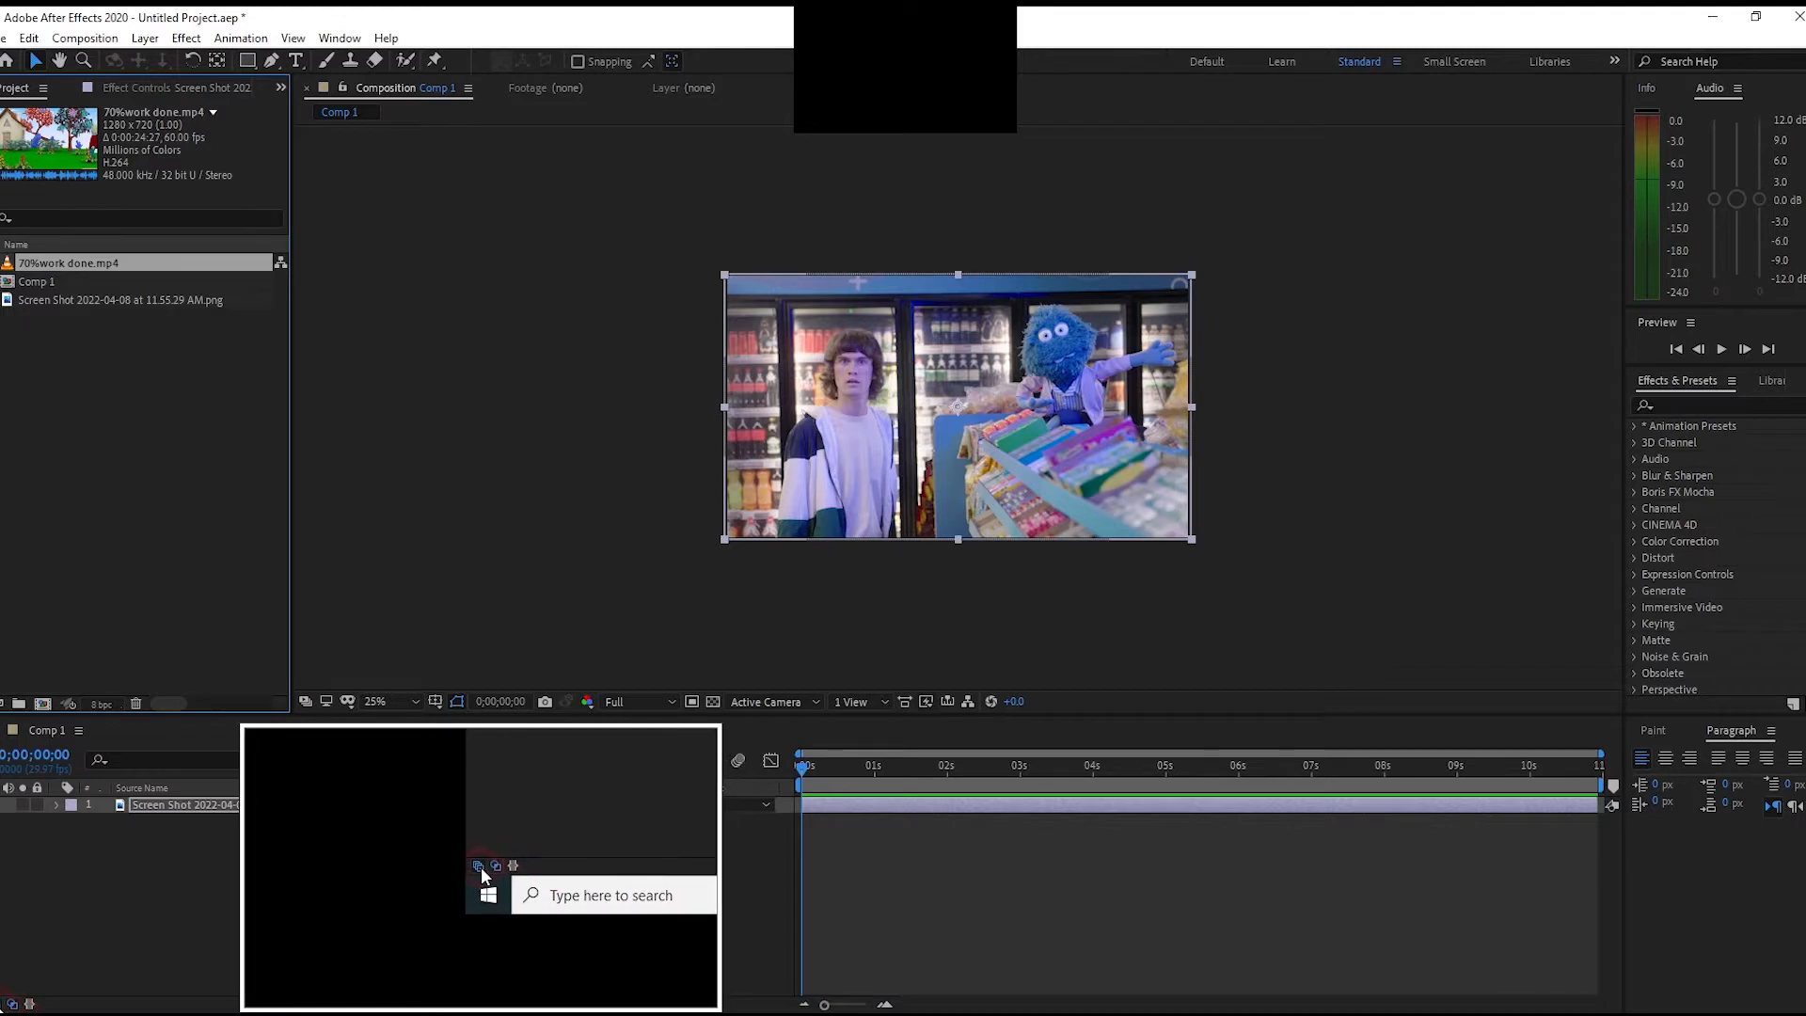
click(11, 1003)
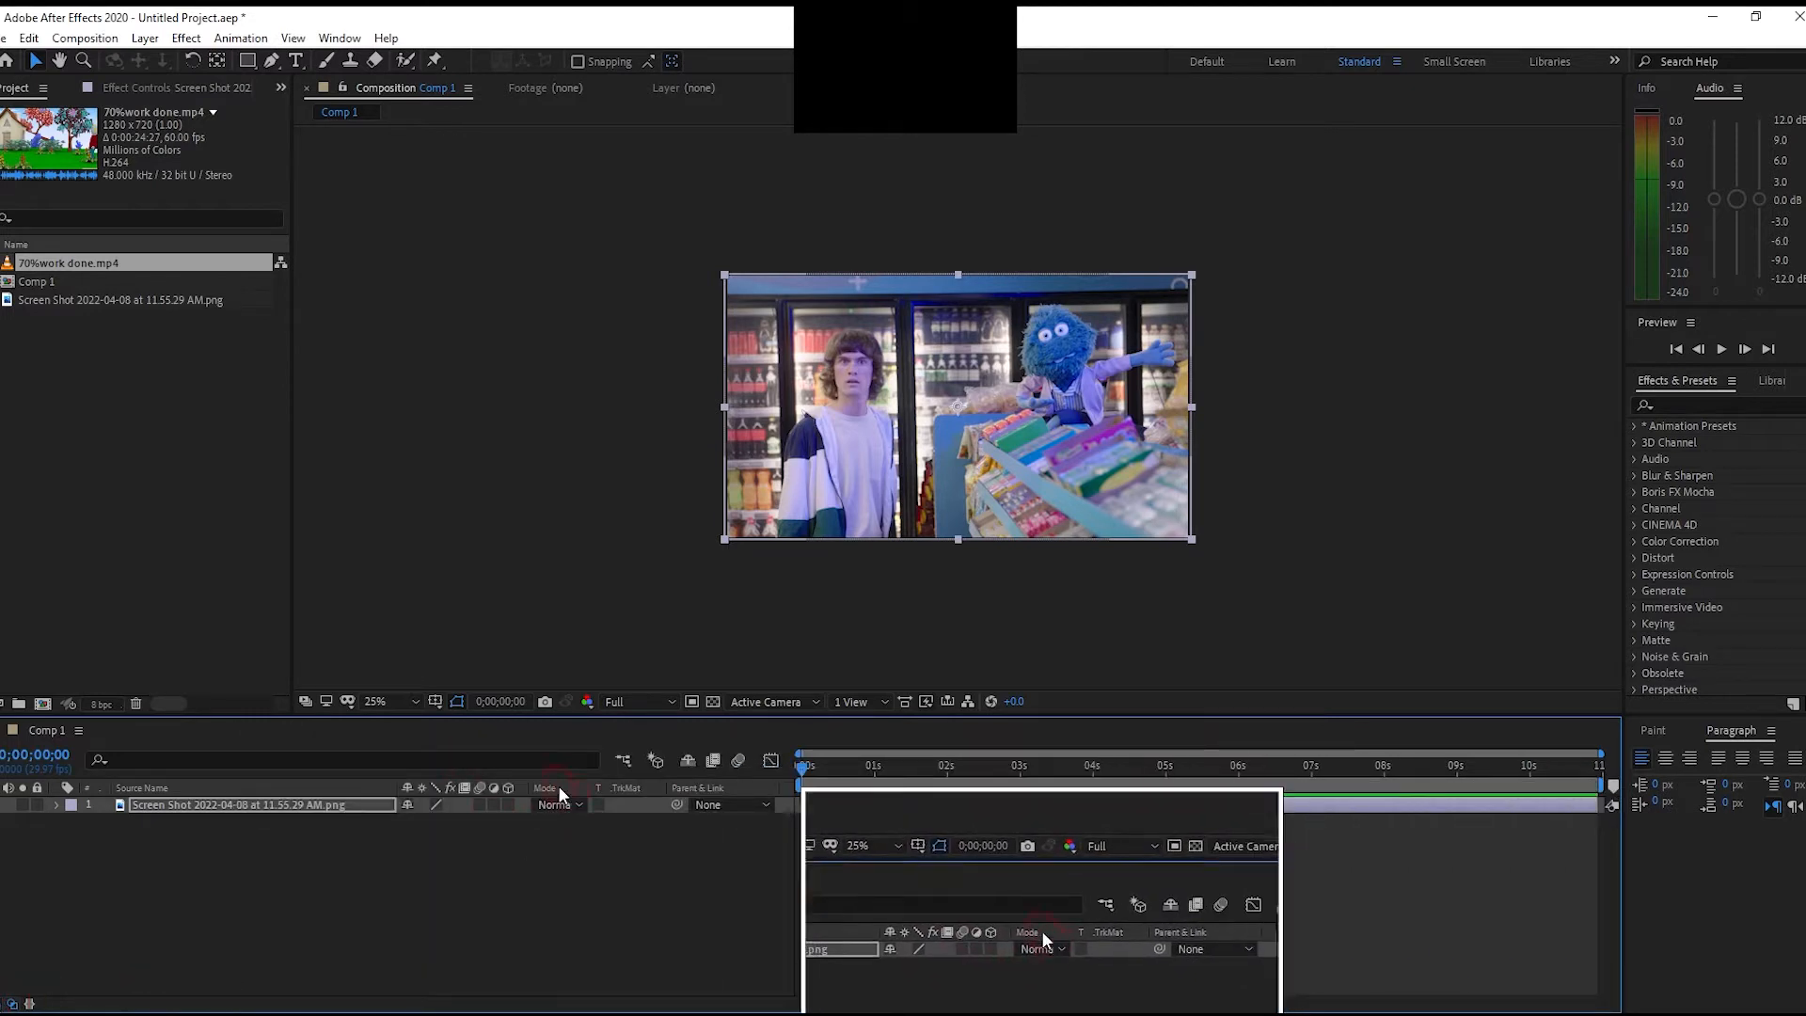
Try the Multiply, Classic Color Dodge and Lighten blending modes on the screenshot layer, and return it to Normal
click(571, 806)
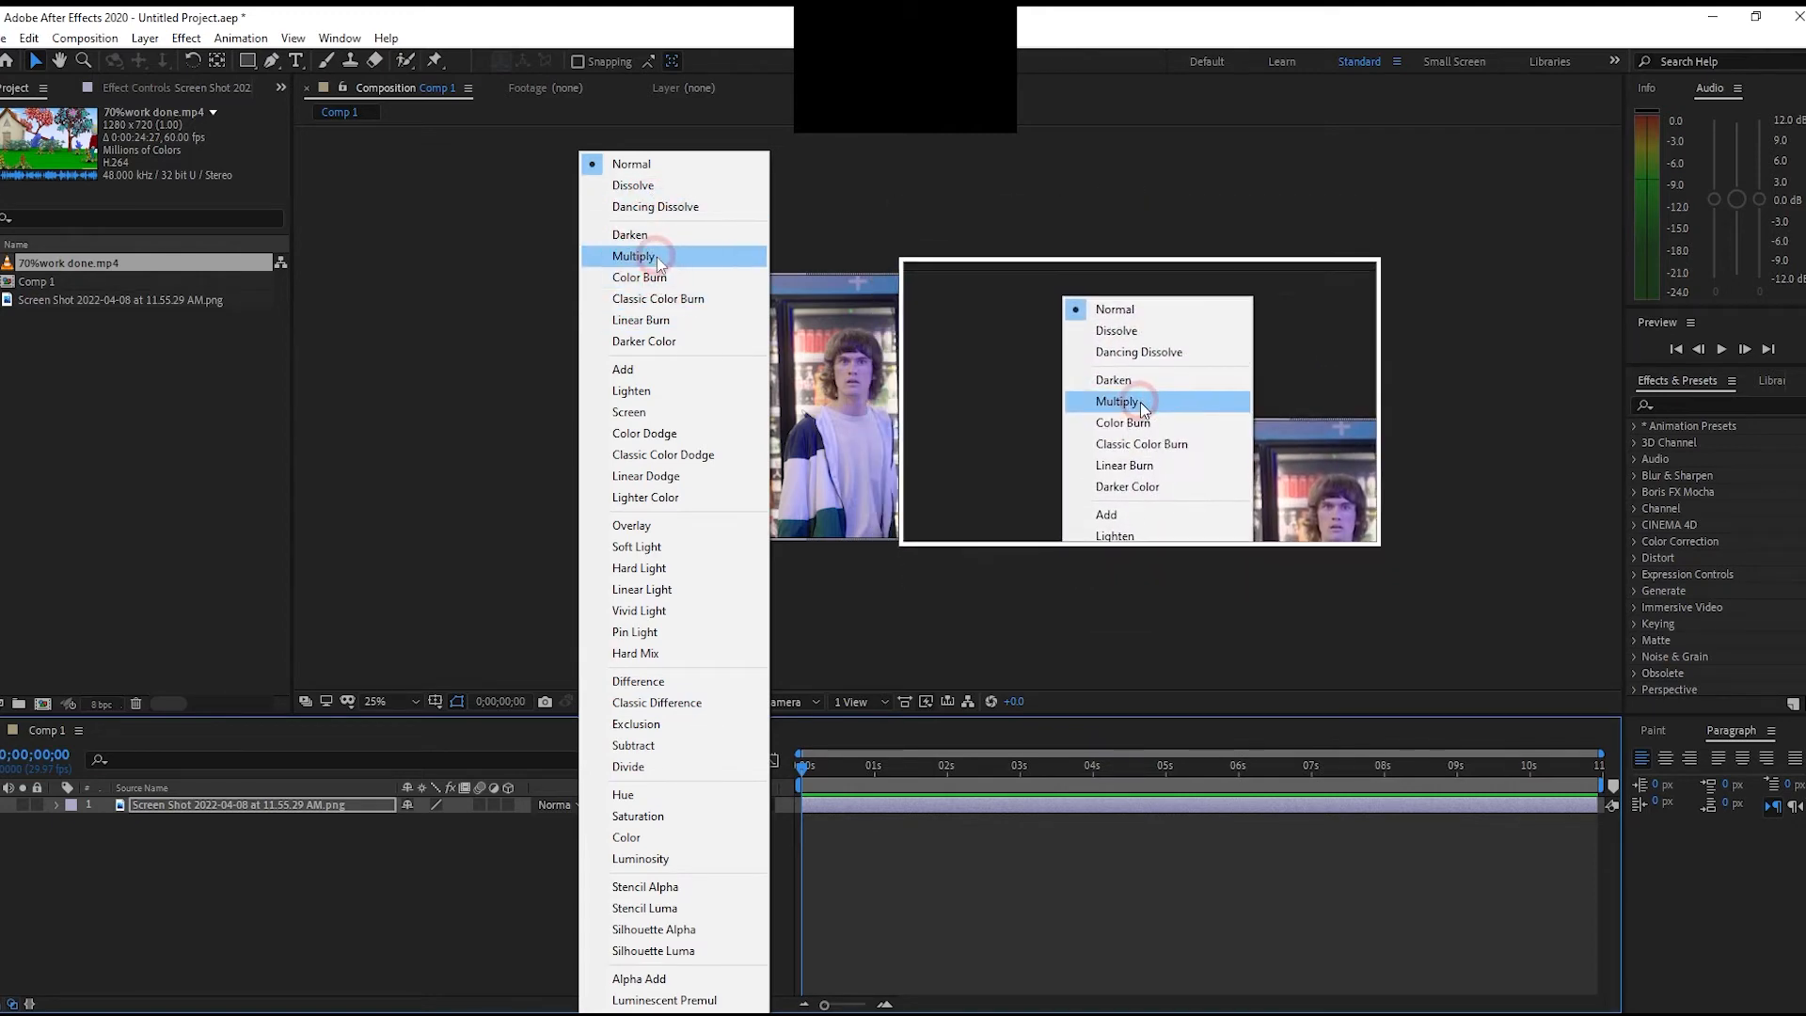
click(659, 260)
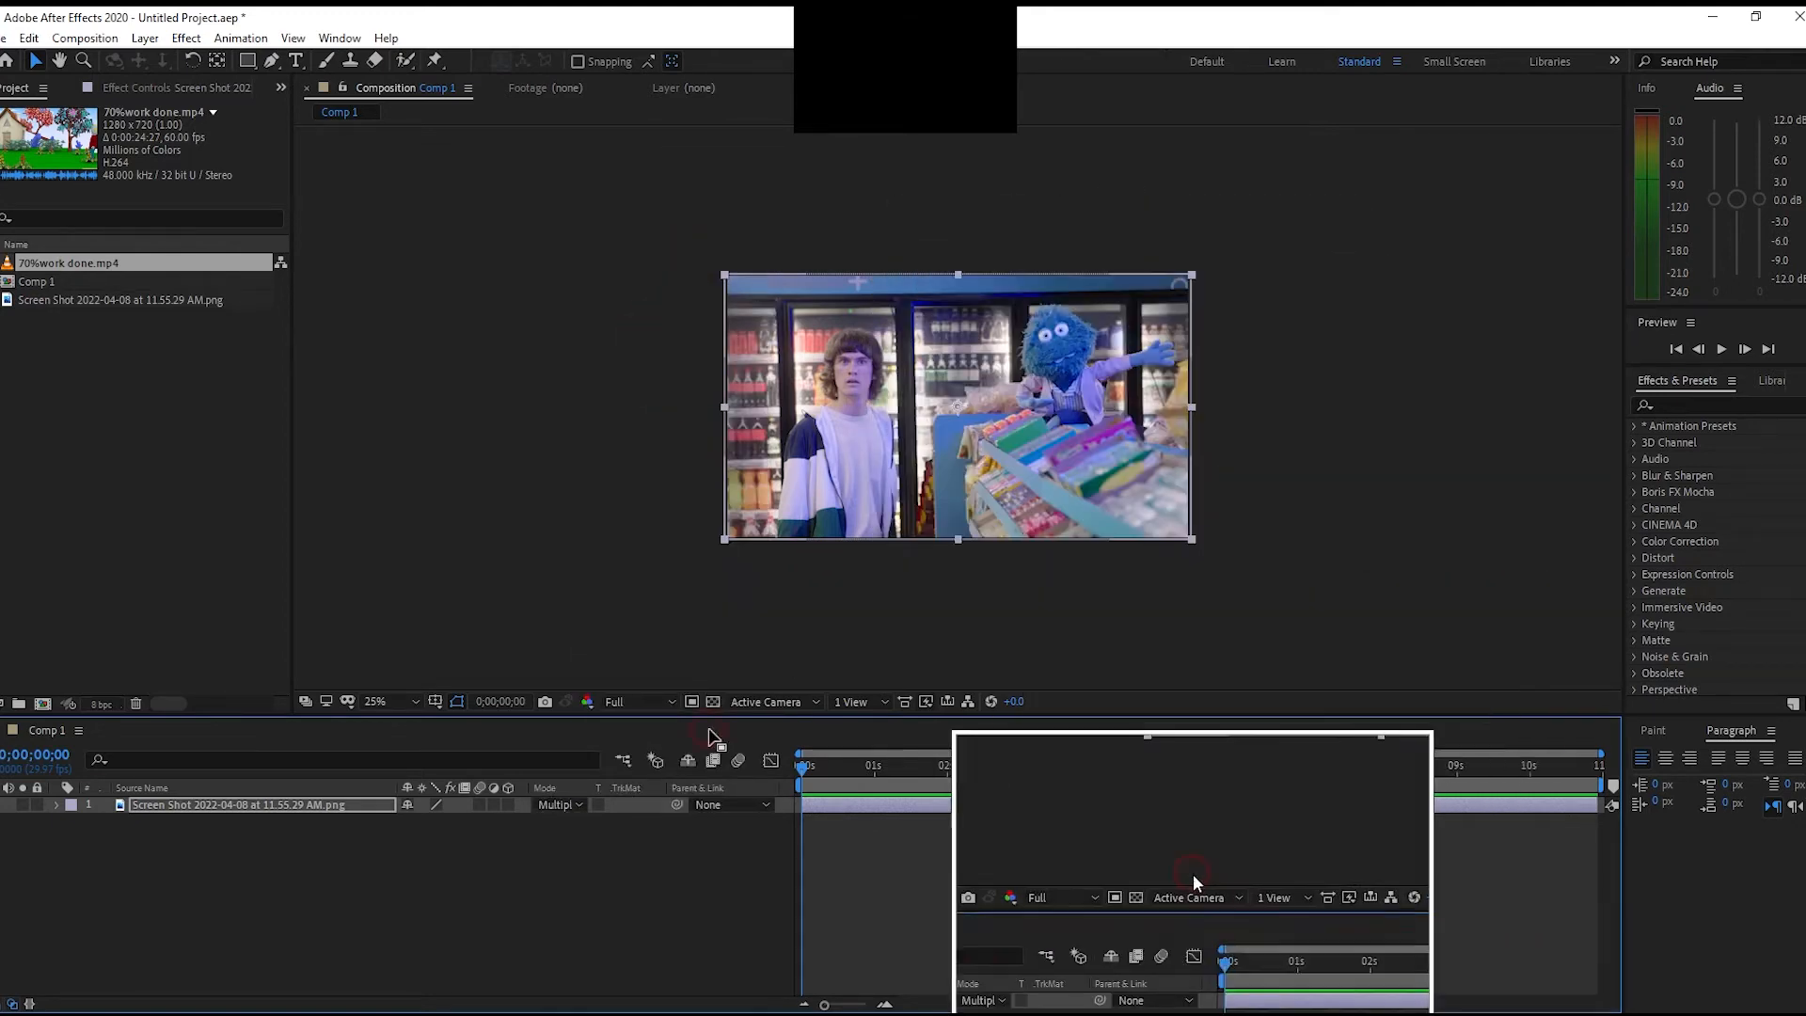
click(557, 805)
click(649, 454)
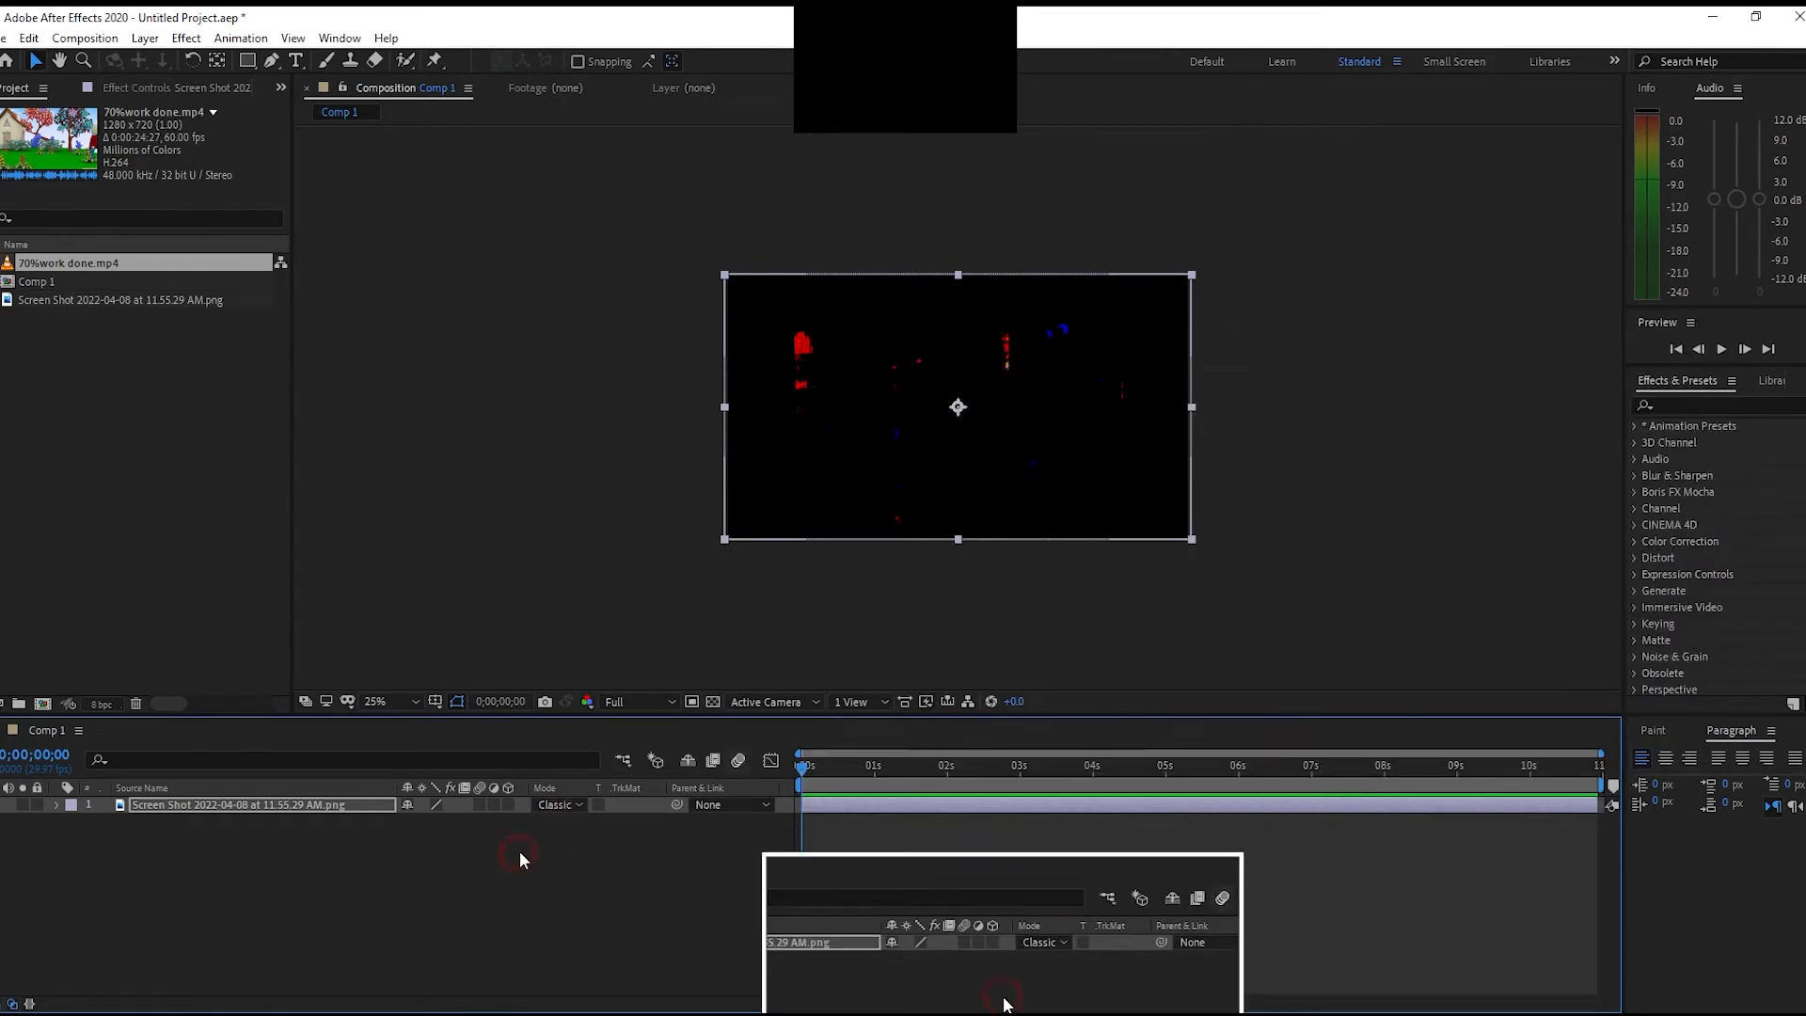
click(562, 804)
click(631, 390)
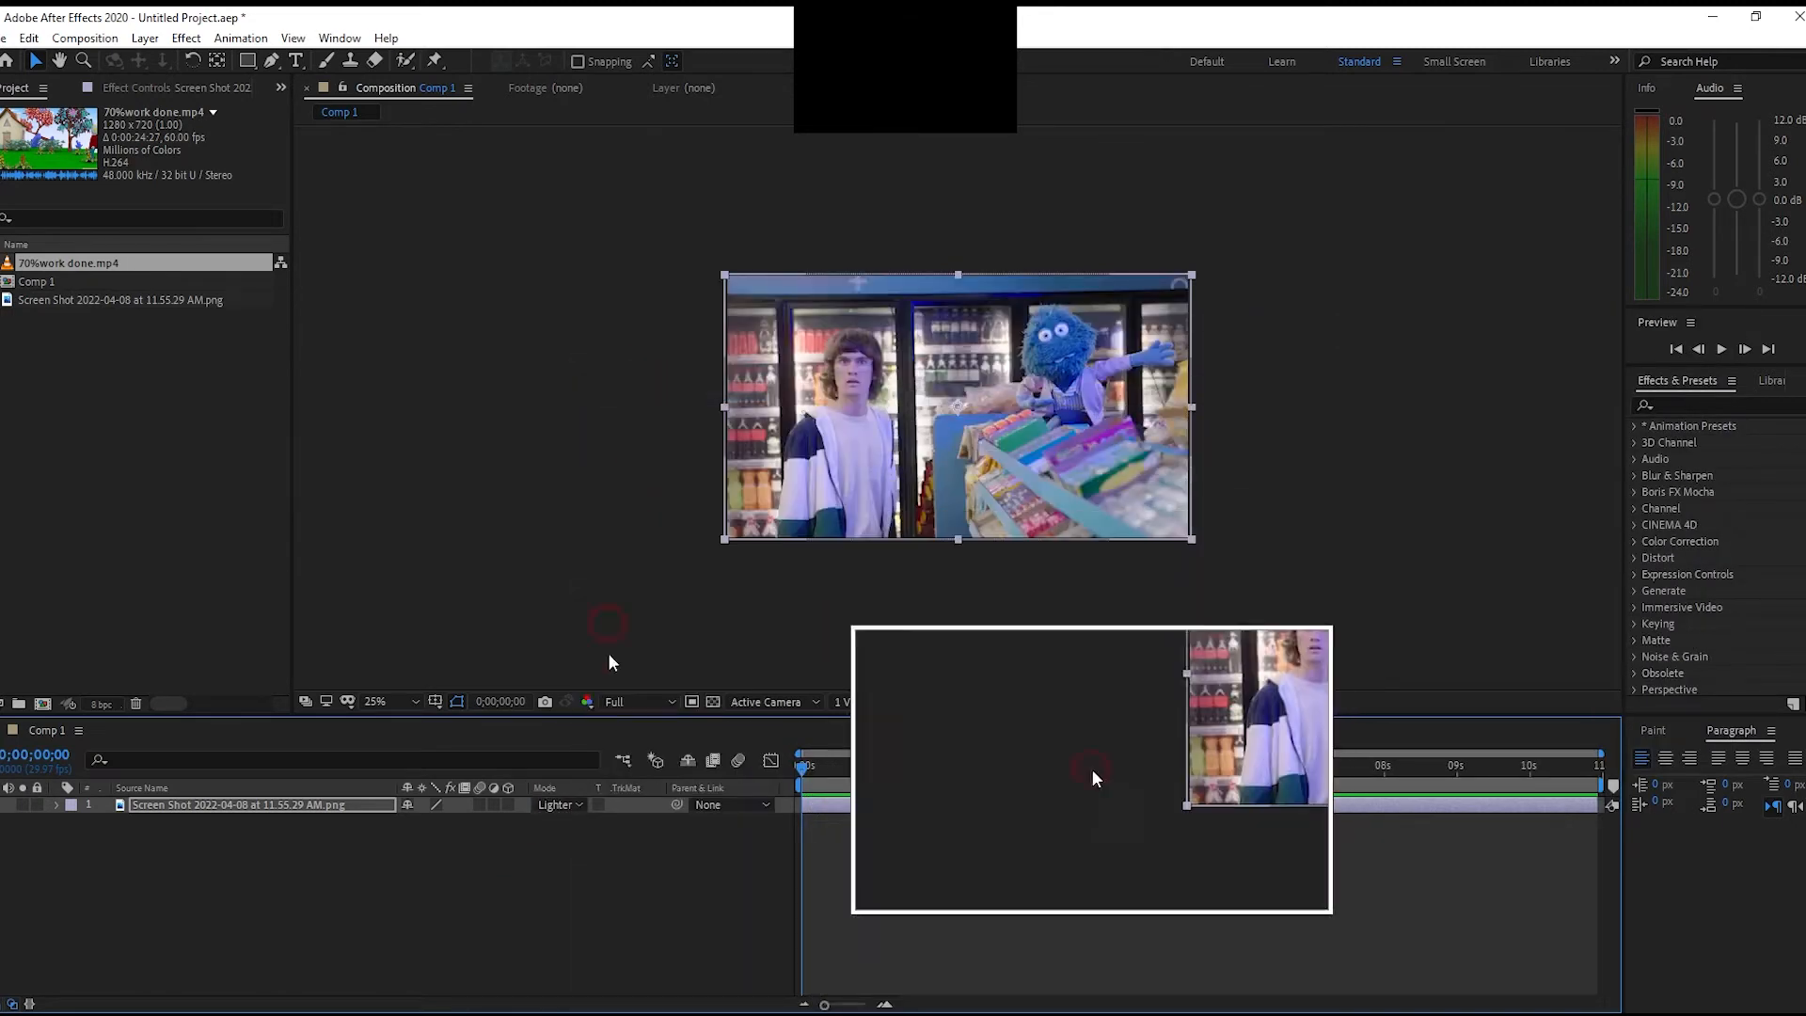
click(562, 804)
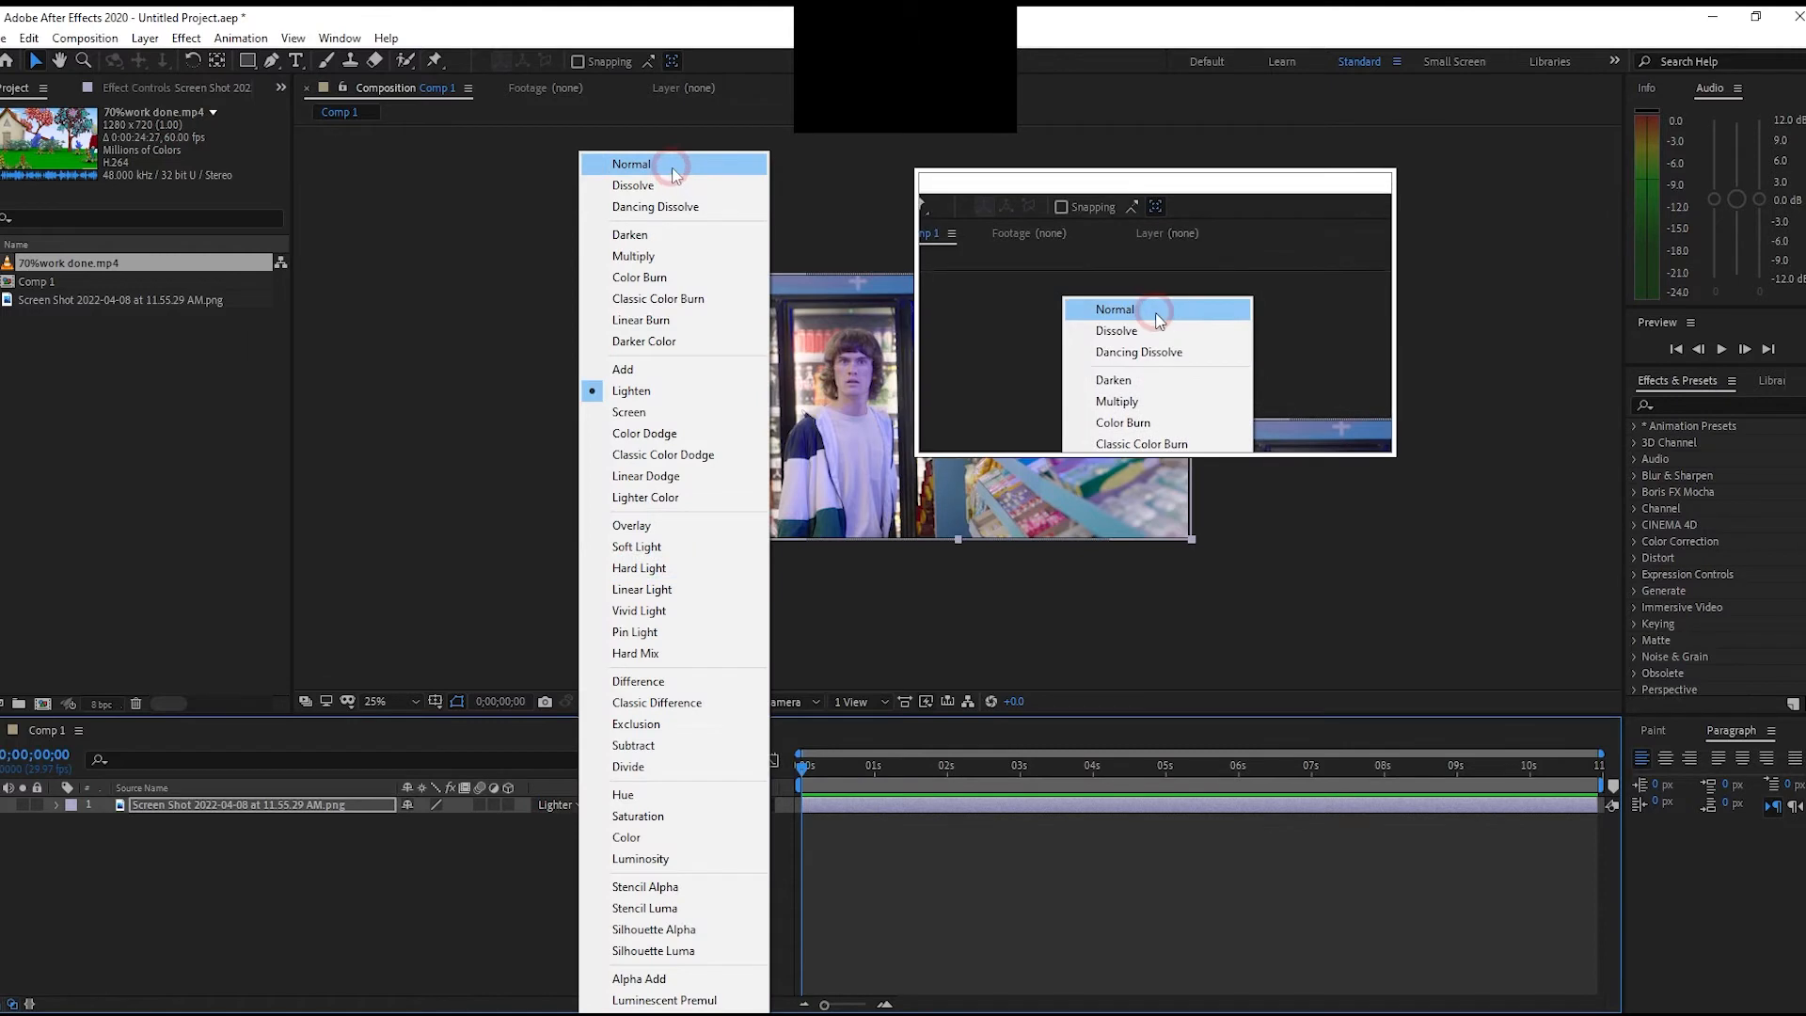
click(658, 165)
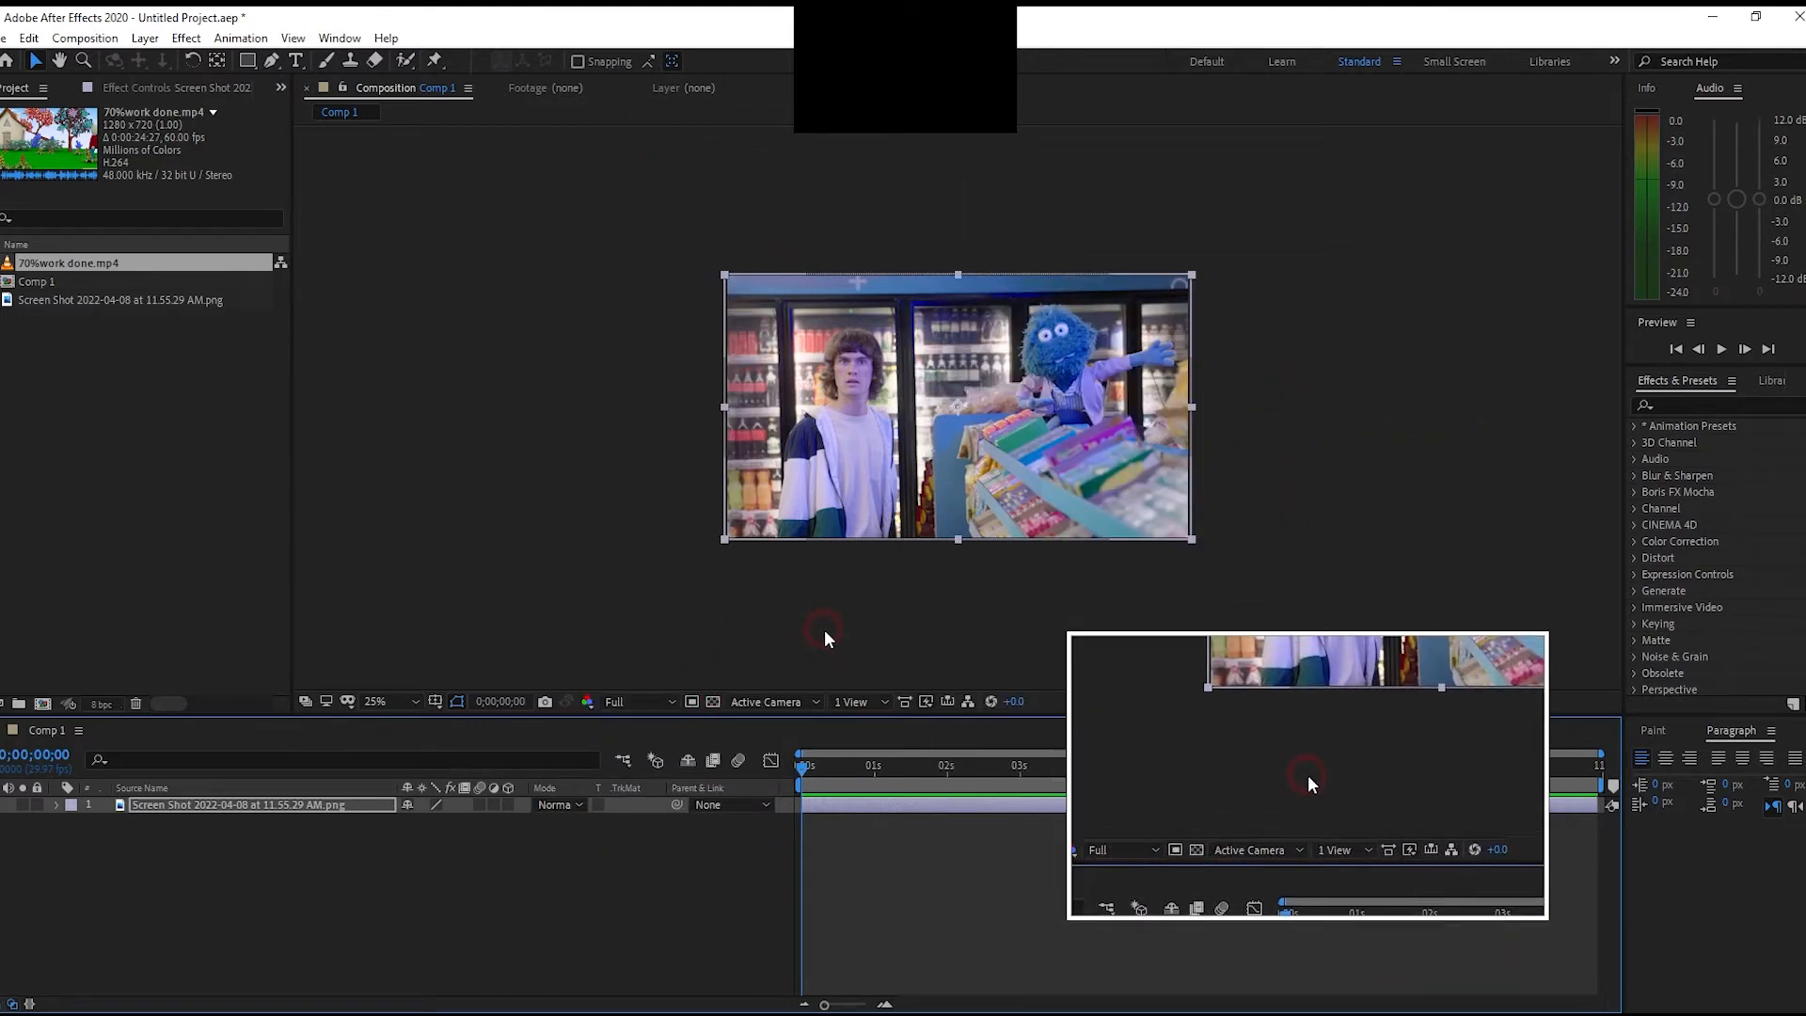
key(z)
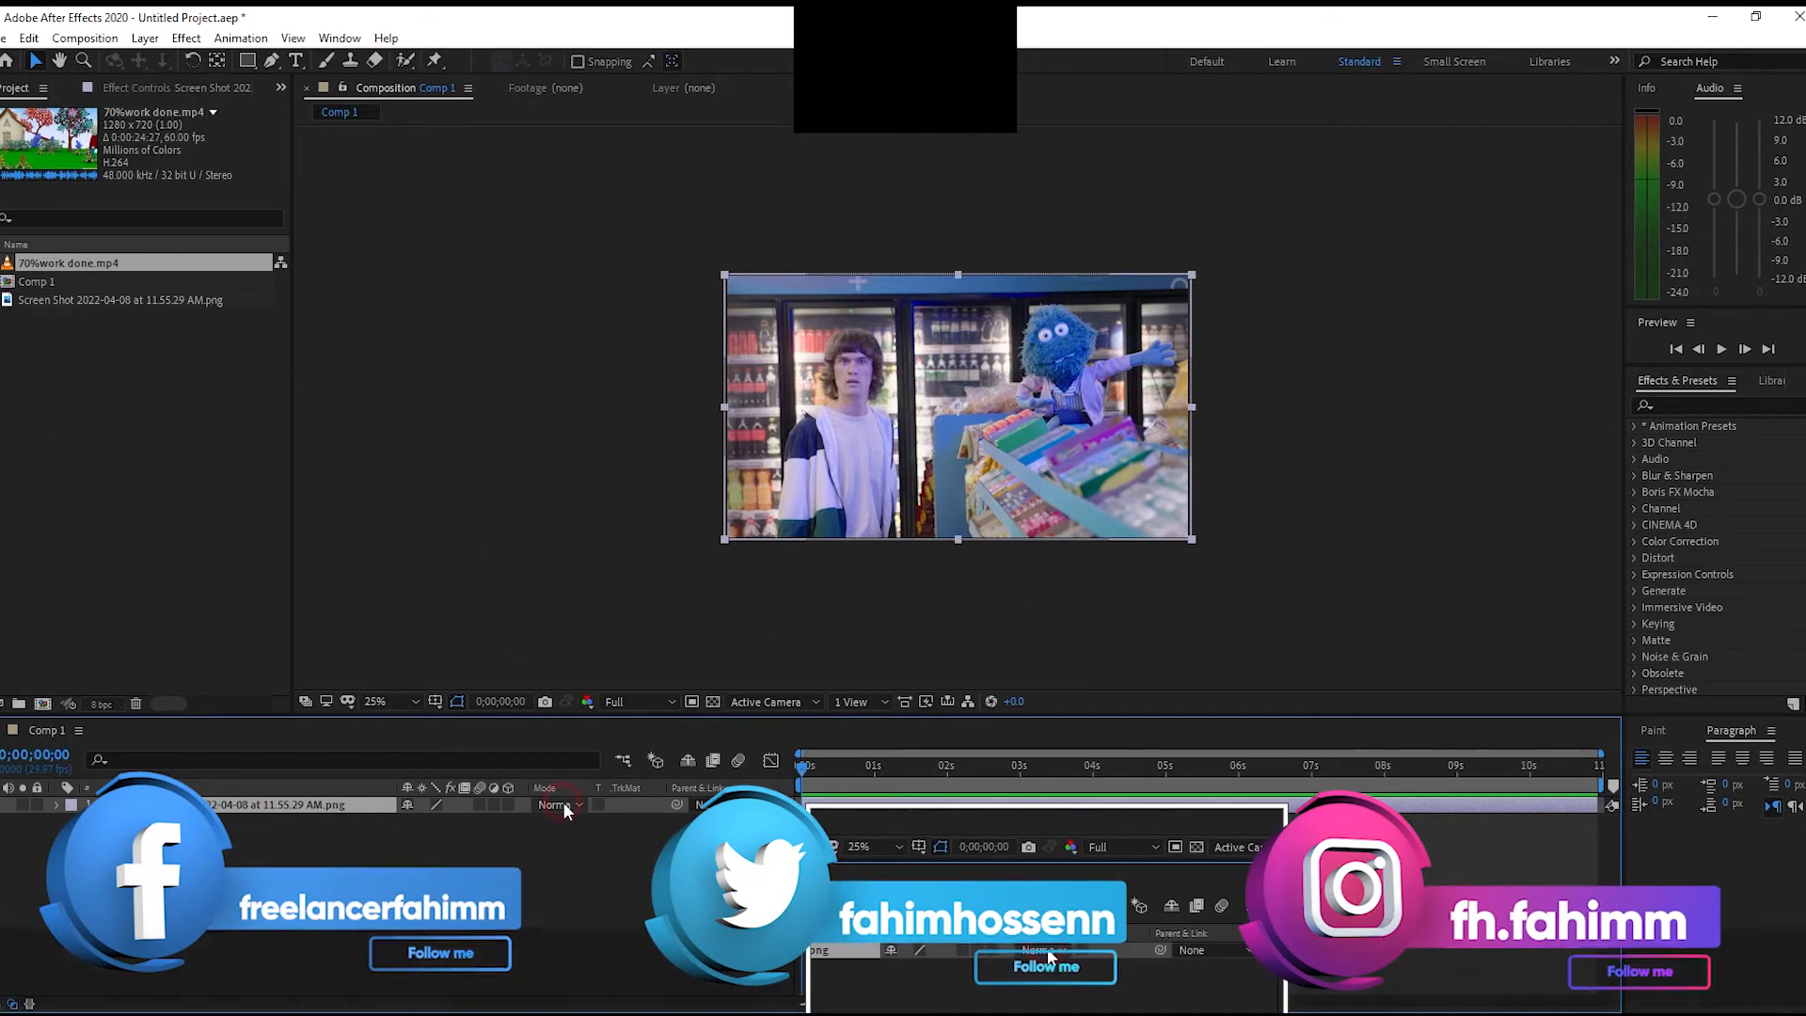
click(556, 805)
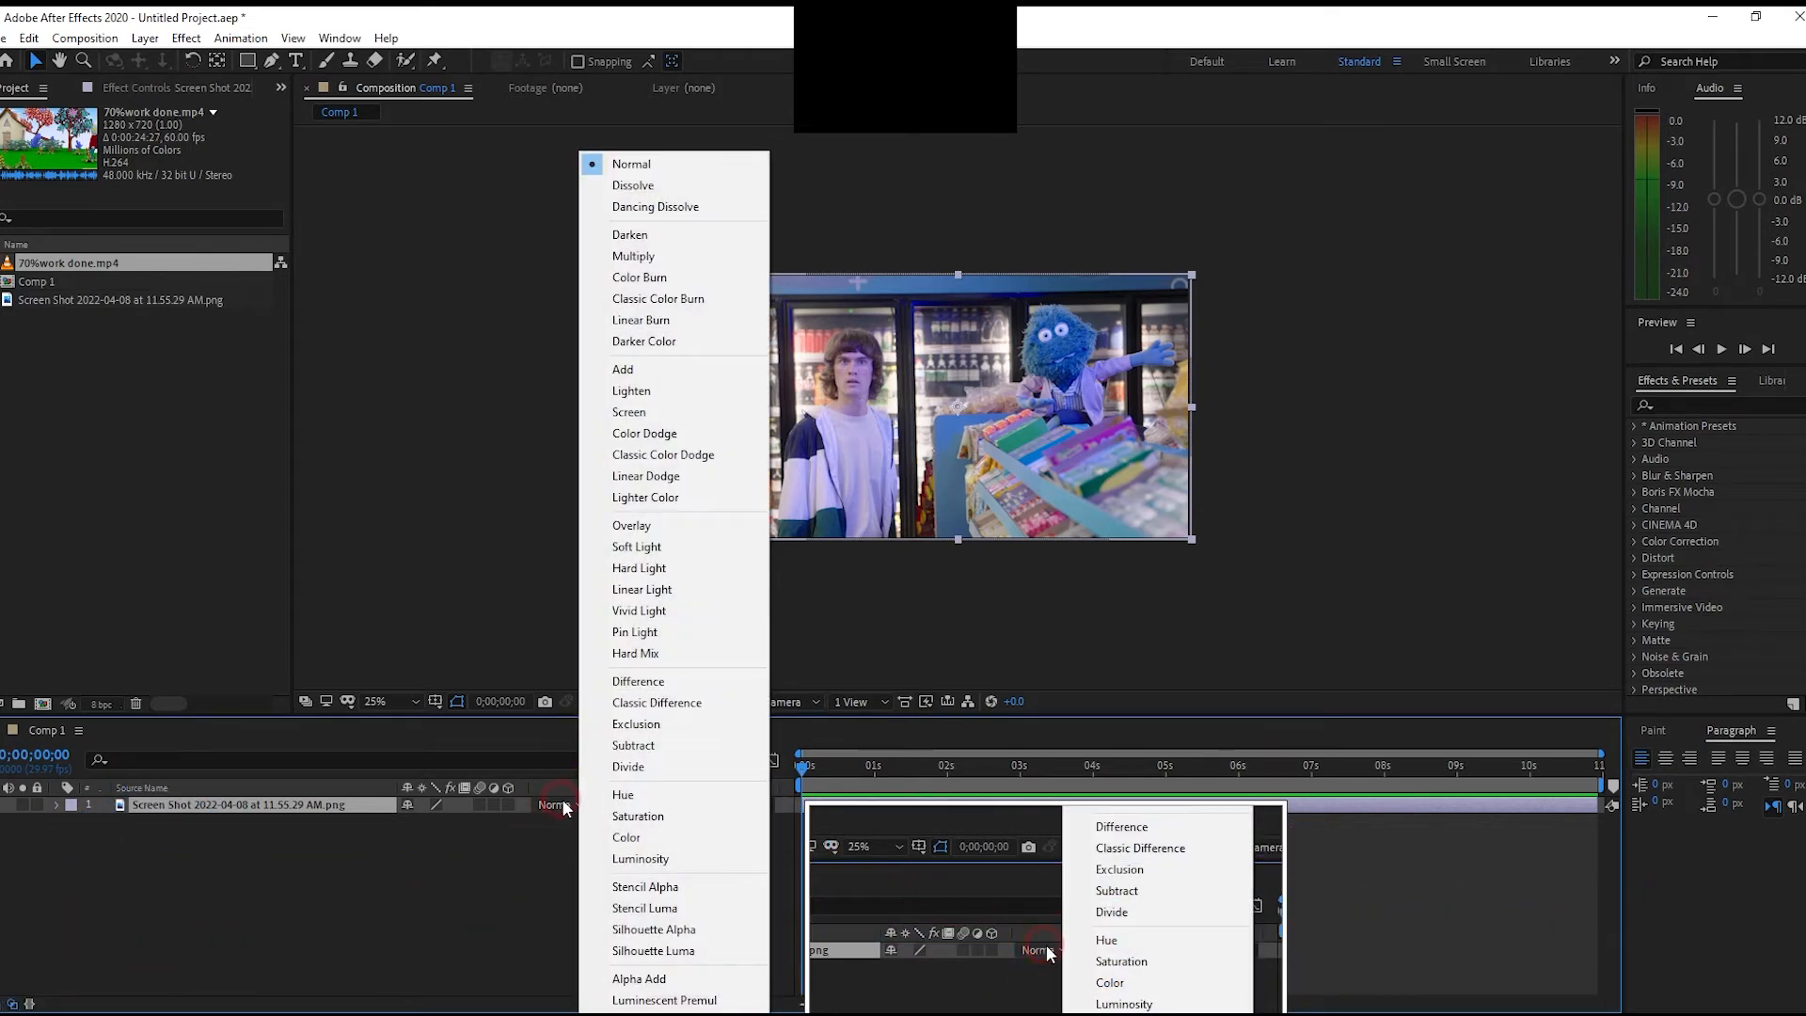
key(z)
click(209, 634)
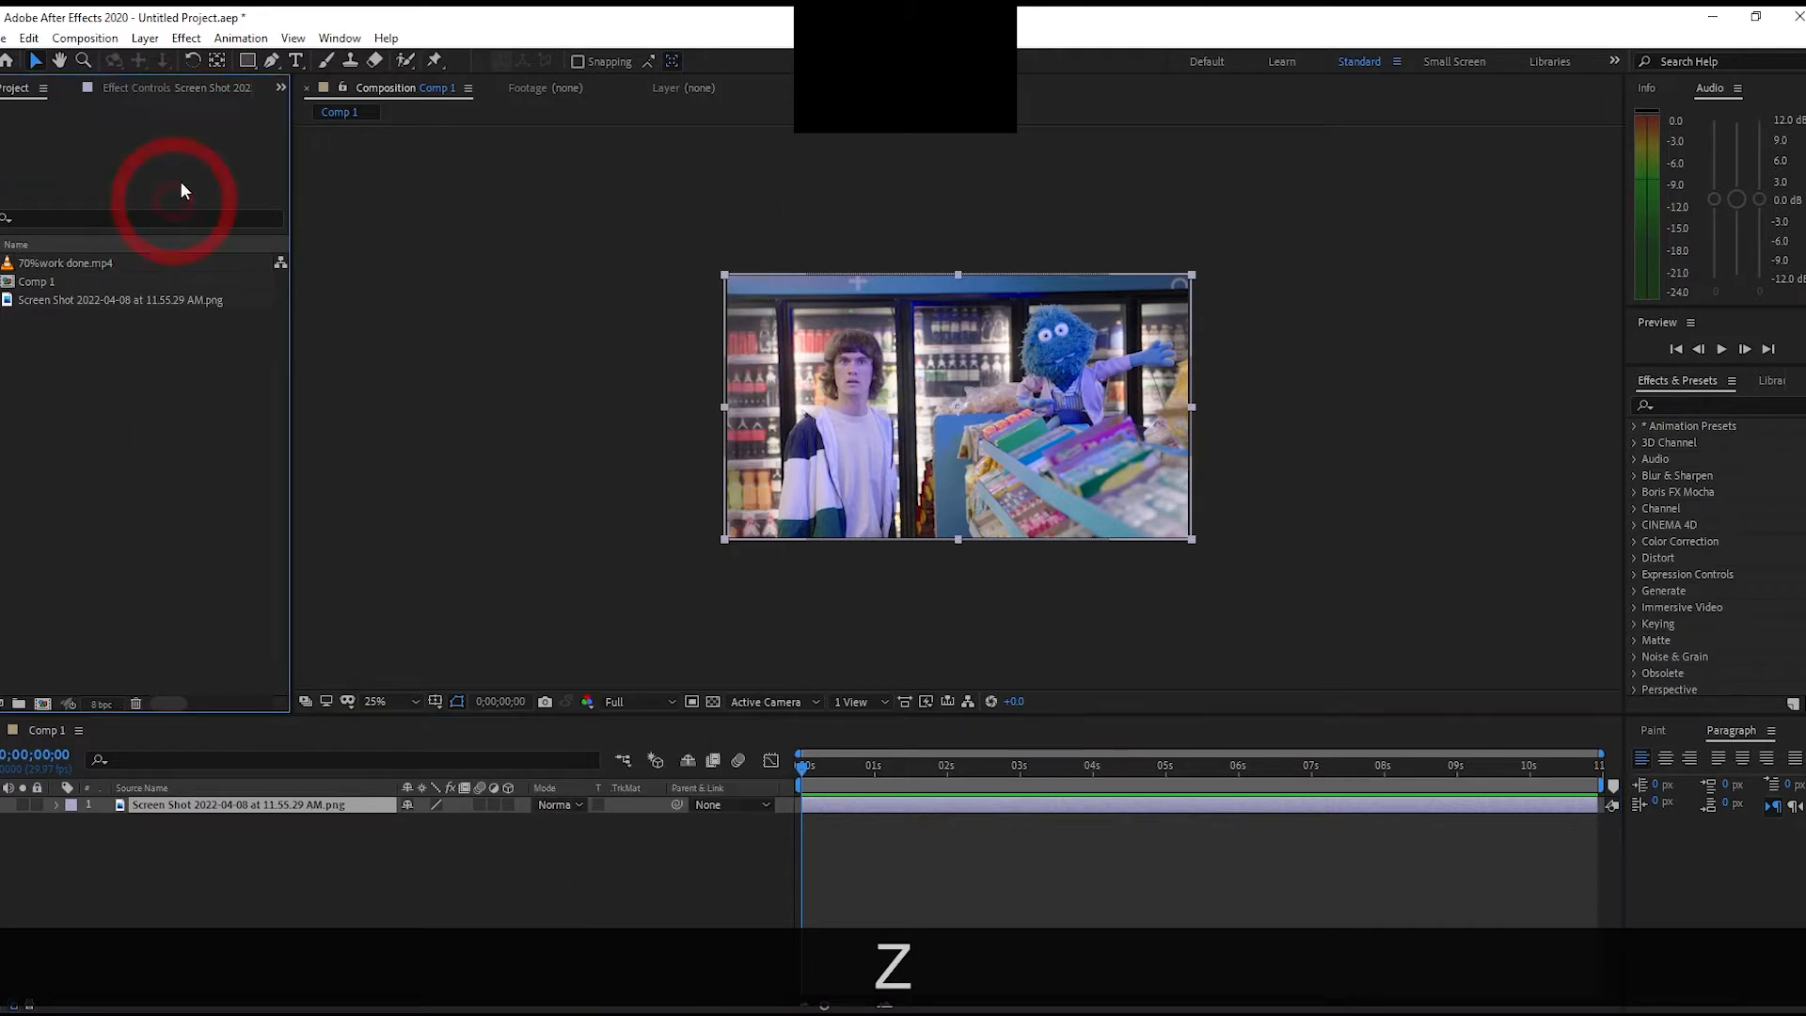
drag(251, 63, 347, 60)
mouse_move(697, 246)
mouse_down()
mouse_move(730, 302)
mouse_move(1081, 520)
mouse_move(1191, 539)
mouse_up()
key(ctrl+z)
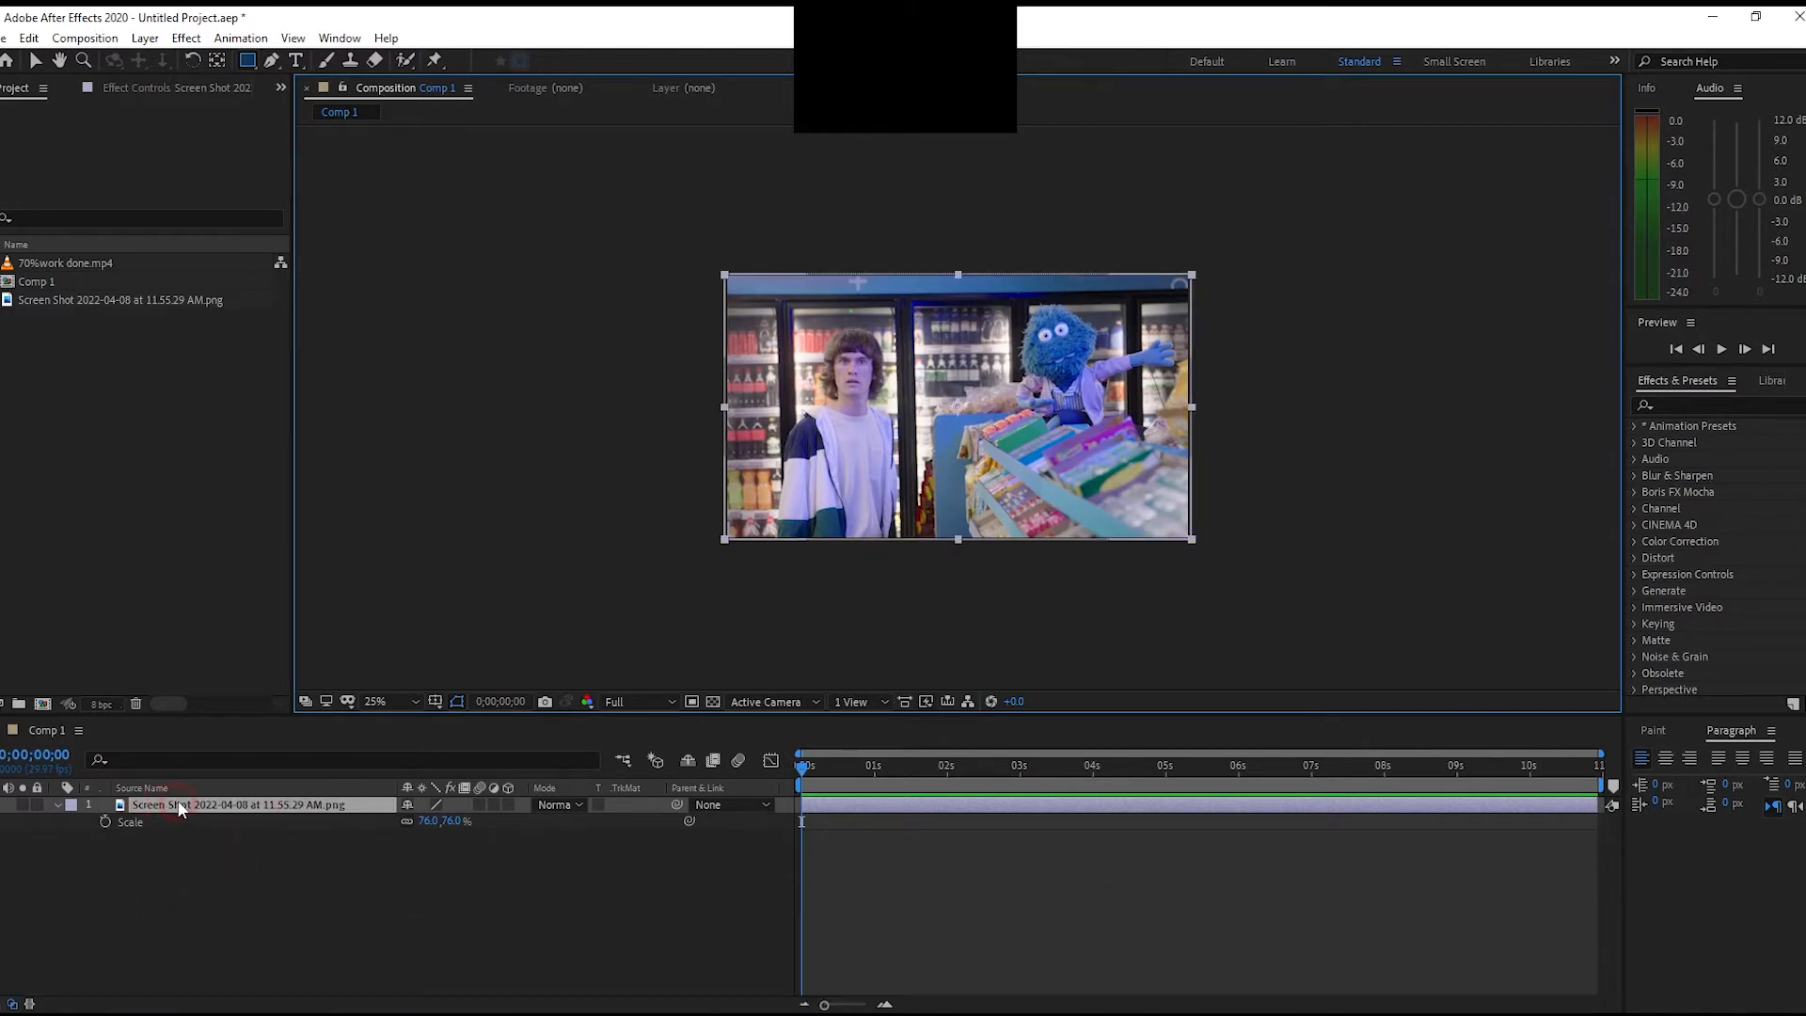
Deselect the screenshot layer and draw a rectangle as a new shape layer, extending slightly beyond the whole composition frame
ctrl+click(184, 805)
click(174, 837)
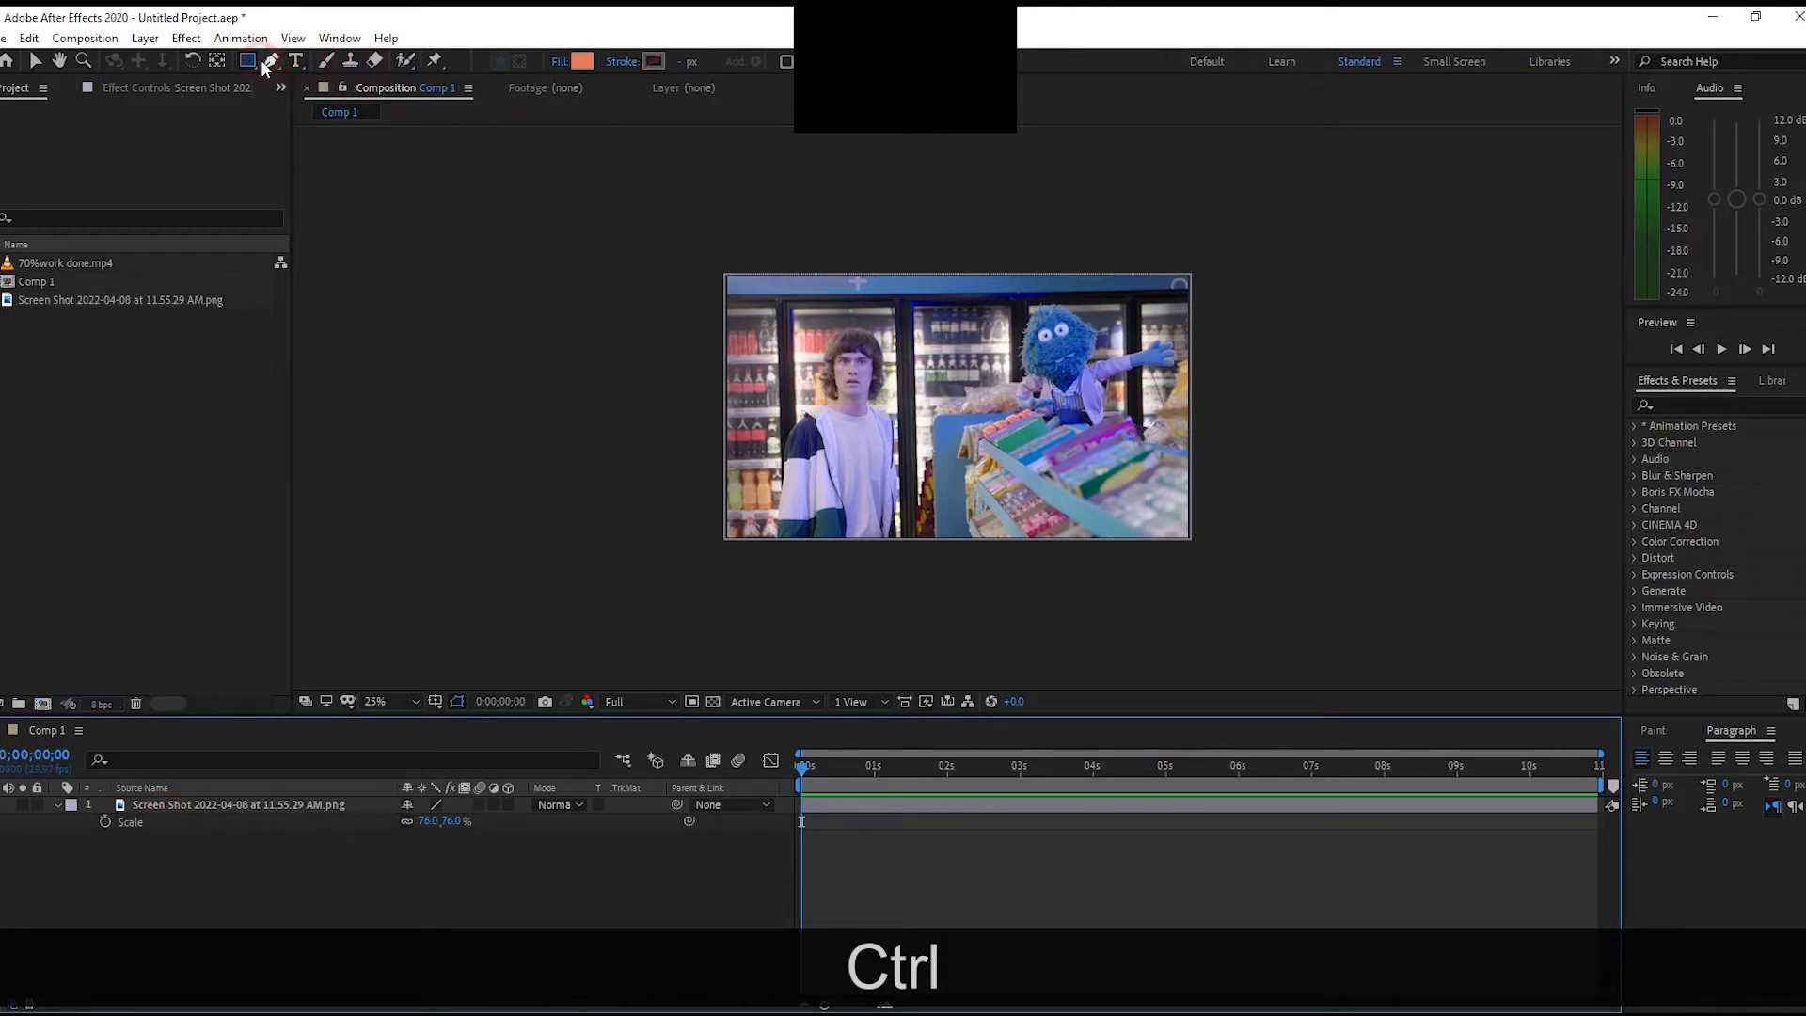
drag(251, 58, 295, 66)
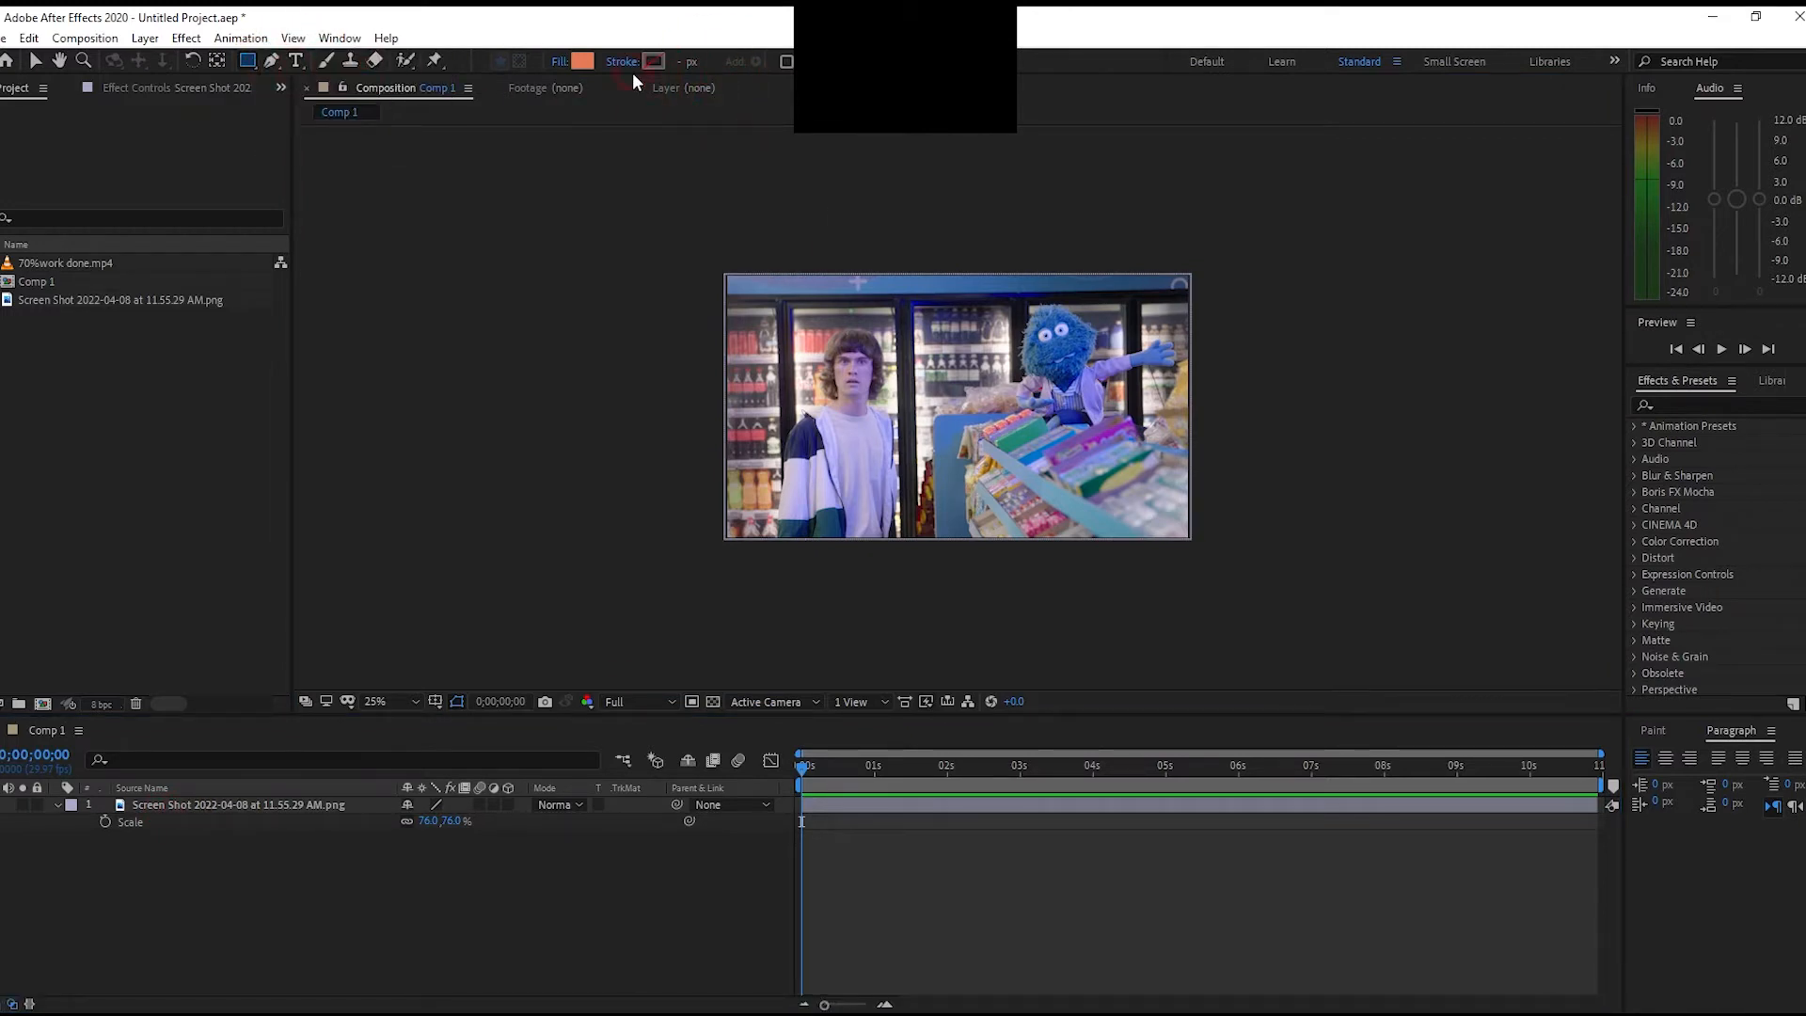
mouse_move(701, 240)
mouse_down()
mouse_move(766, 302)
mouse_move(1257, 592)
mouse_up()
click(32, 835)
click(57, 805)
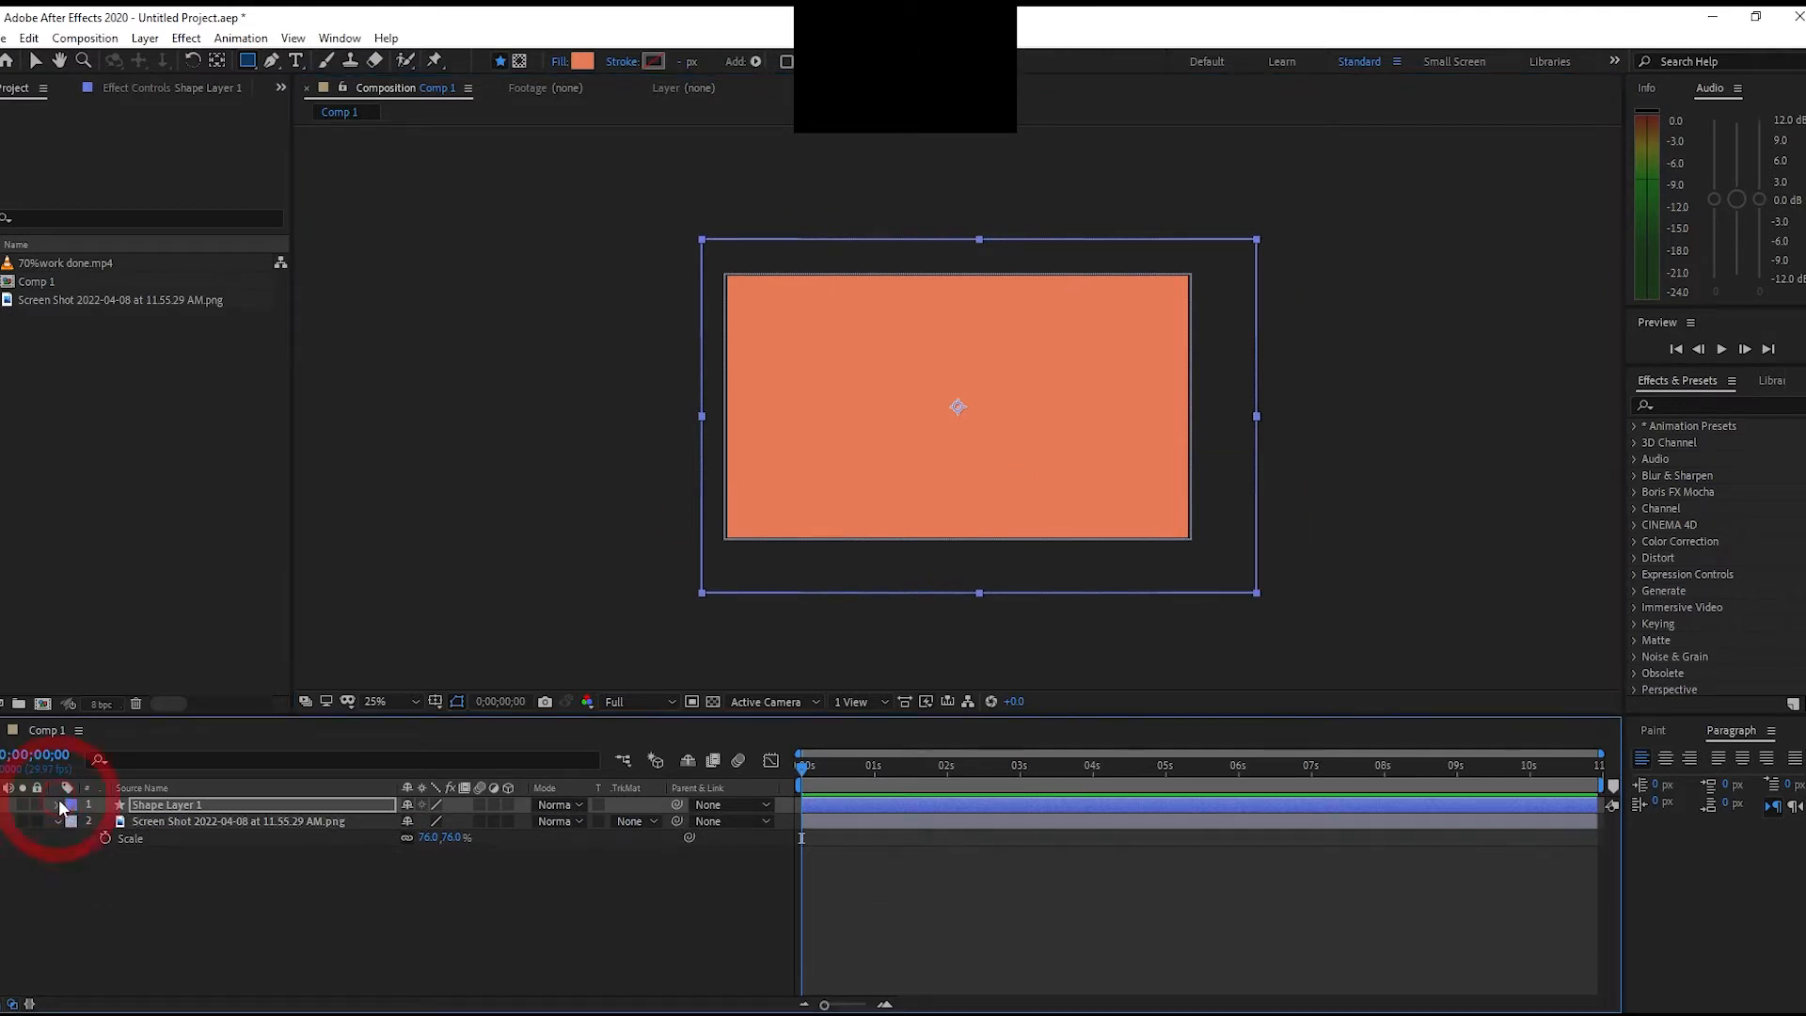
Change the rectangle's fill color to a medium green, about 0A9B03
click(585, 60)
drag(1463, 861, 1464, 795)
click(1437, 724)
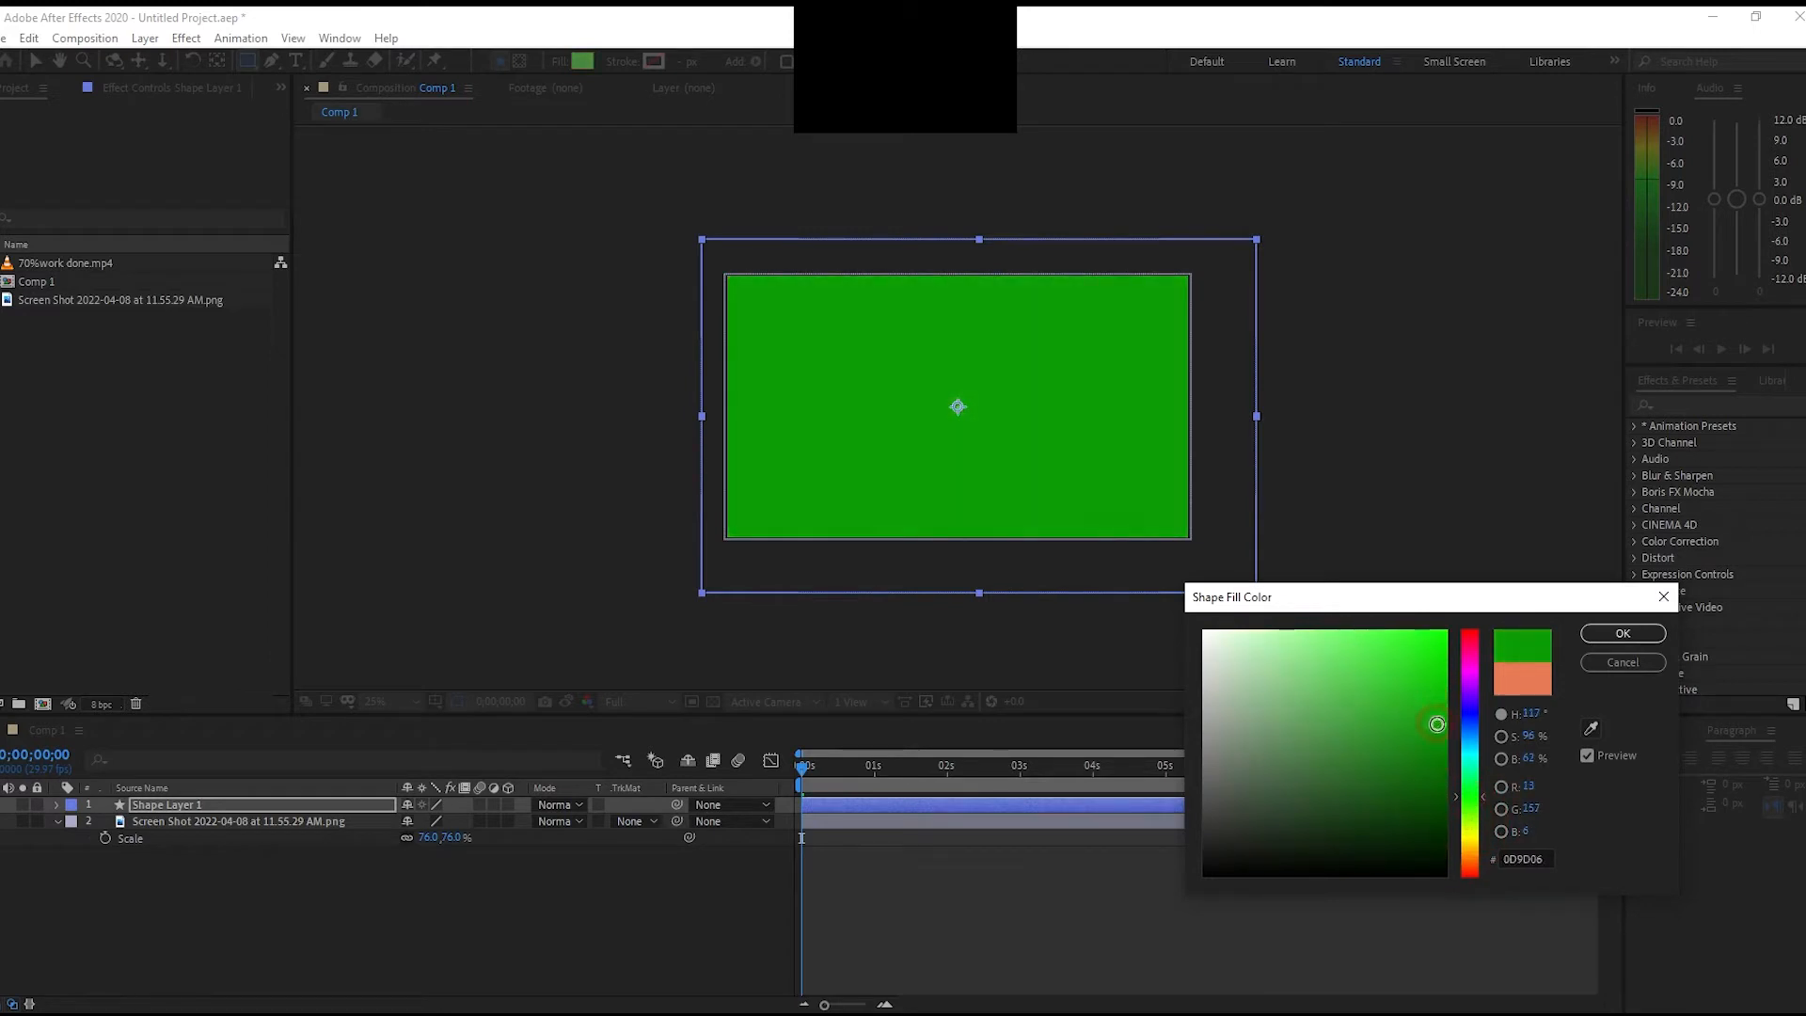
click(1201, 596)
click(1651, 633)
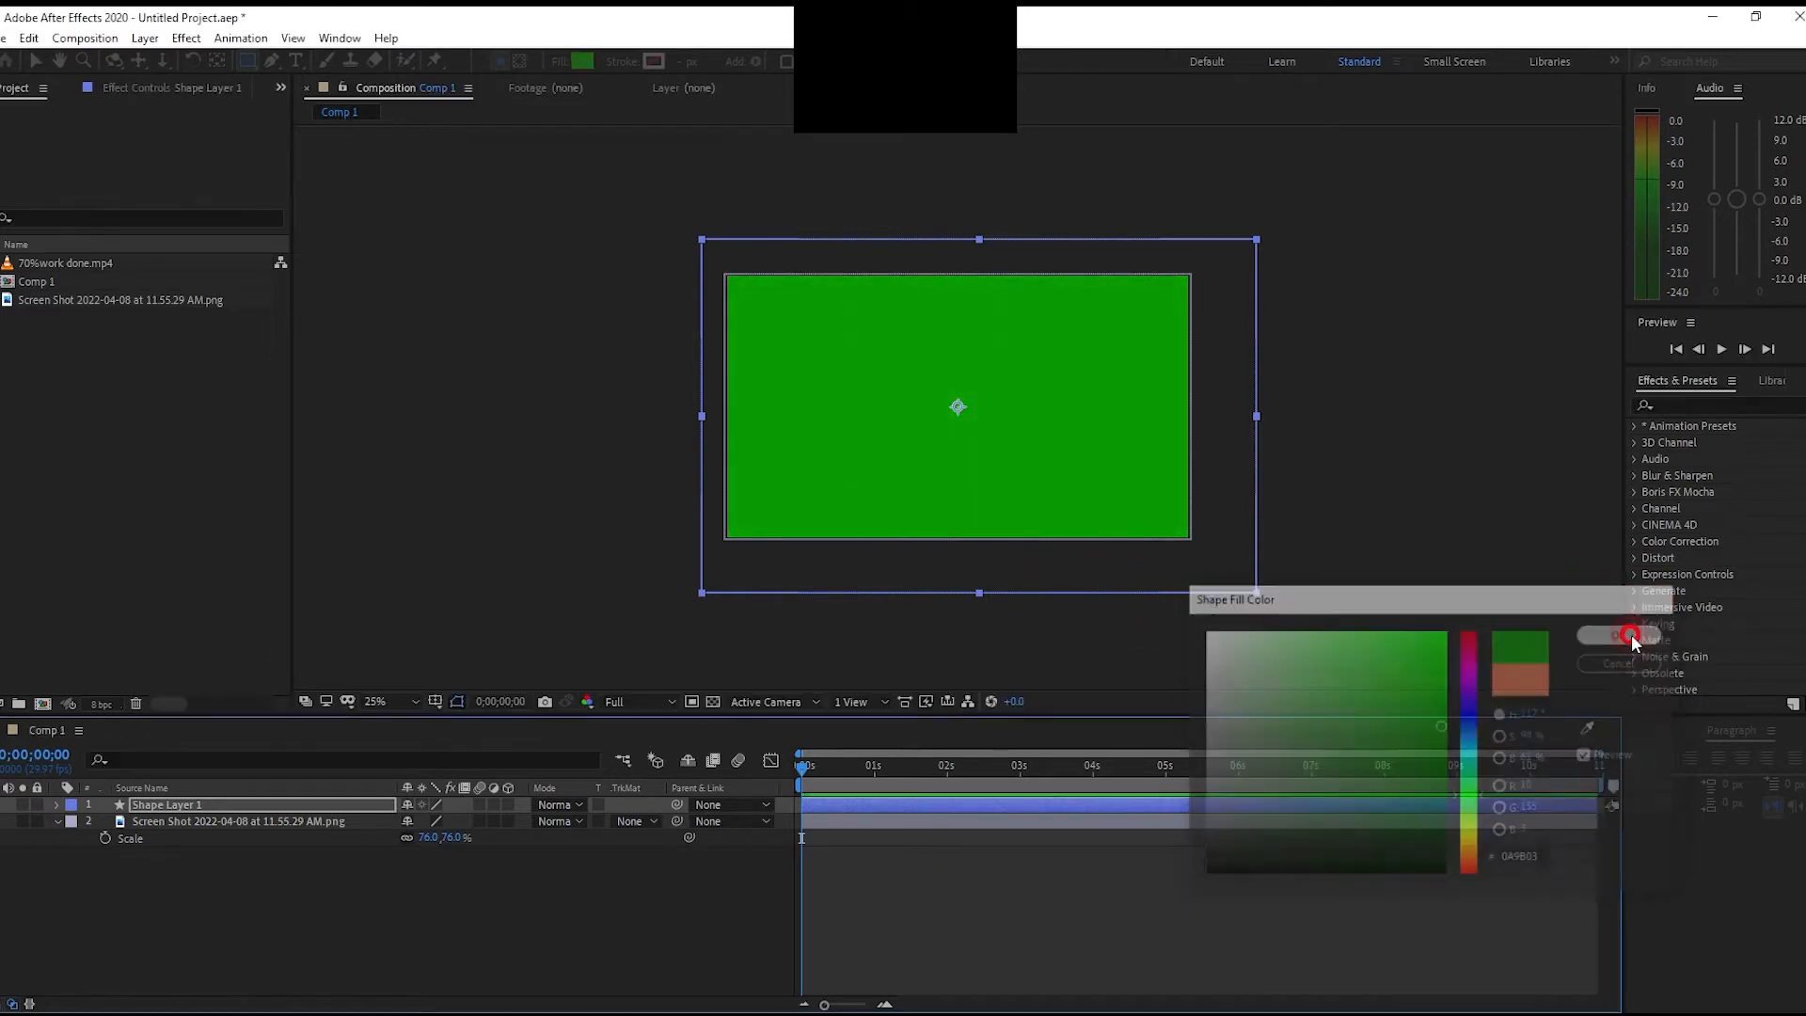
Hide the green shape layer and show it again to compare it with the screenshot underneath
click(167, 805)
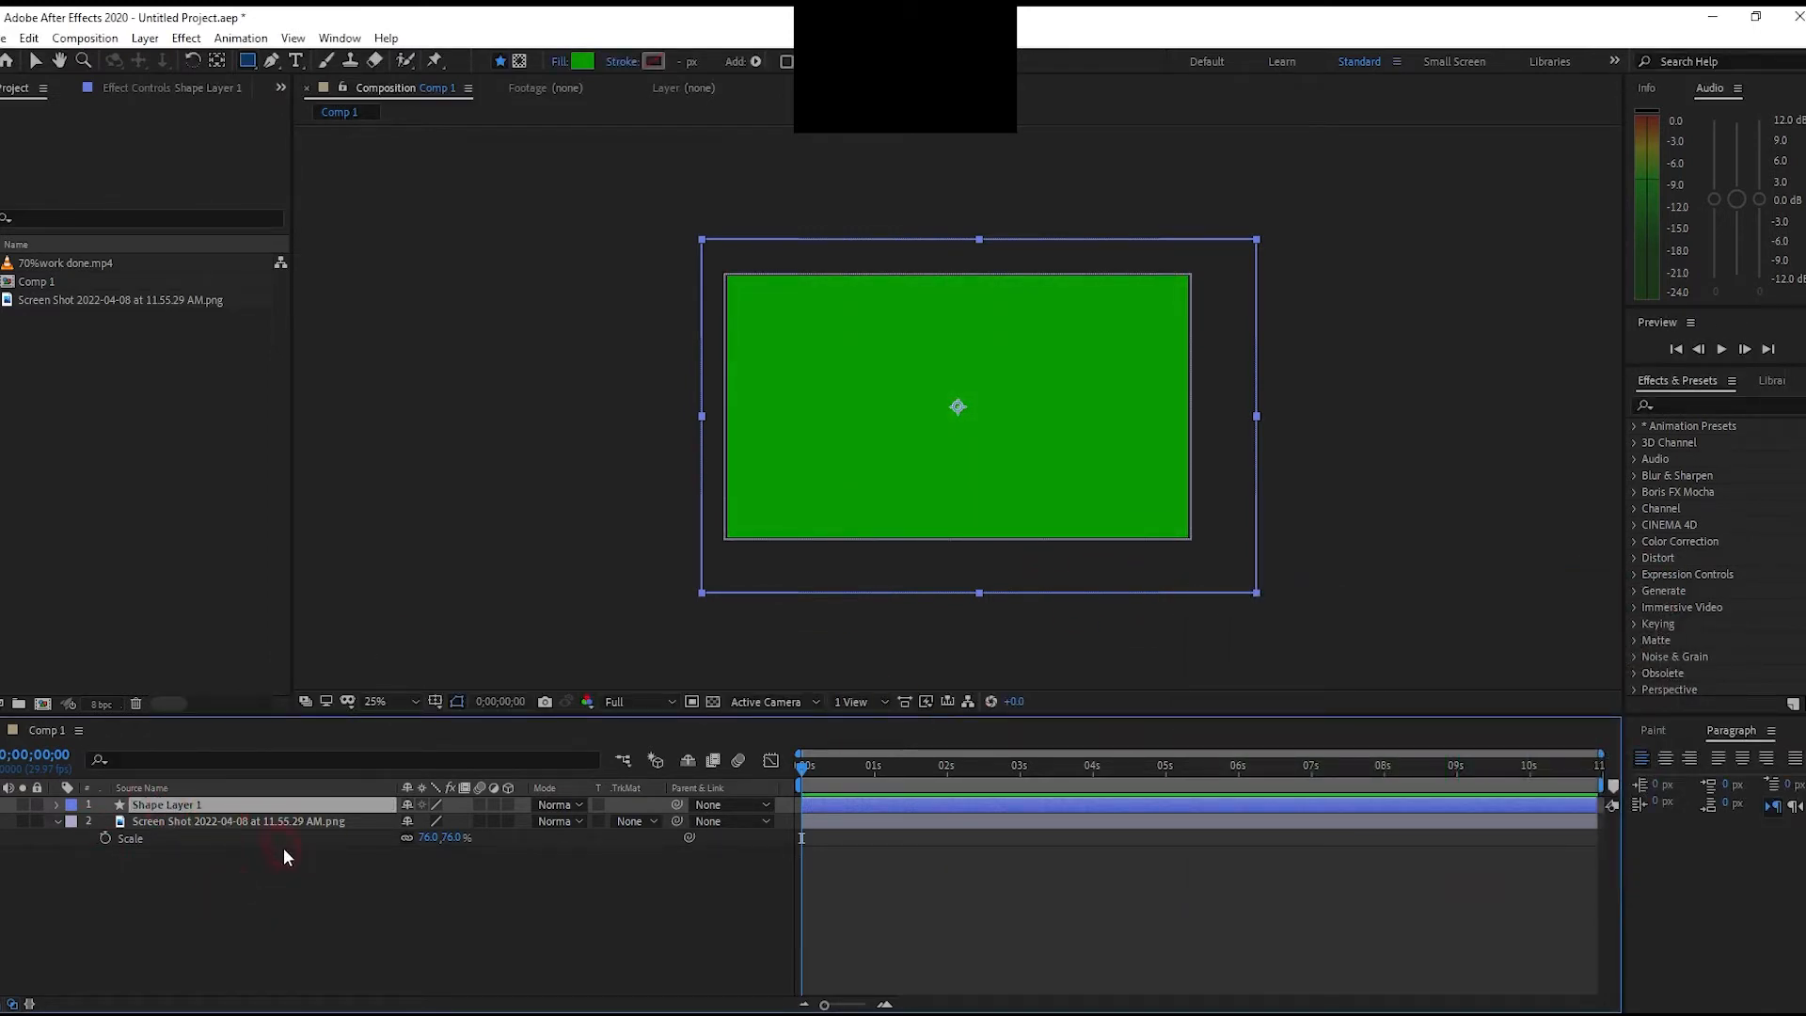
click(274, 822)
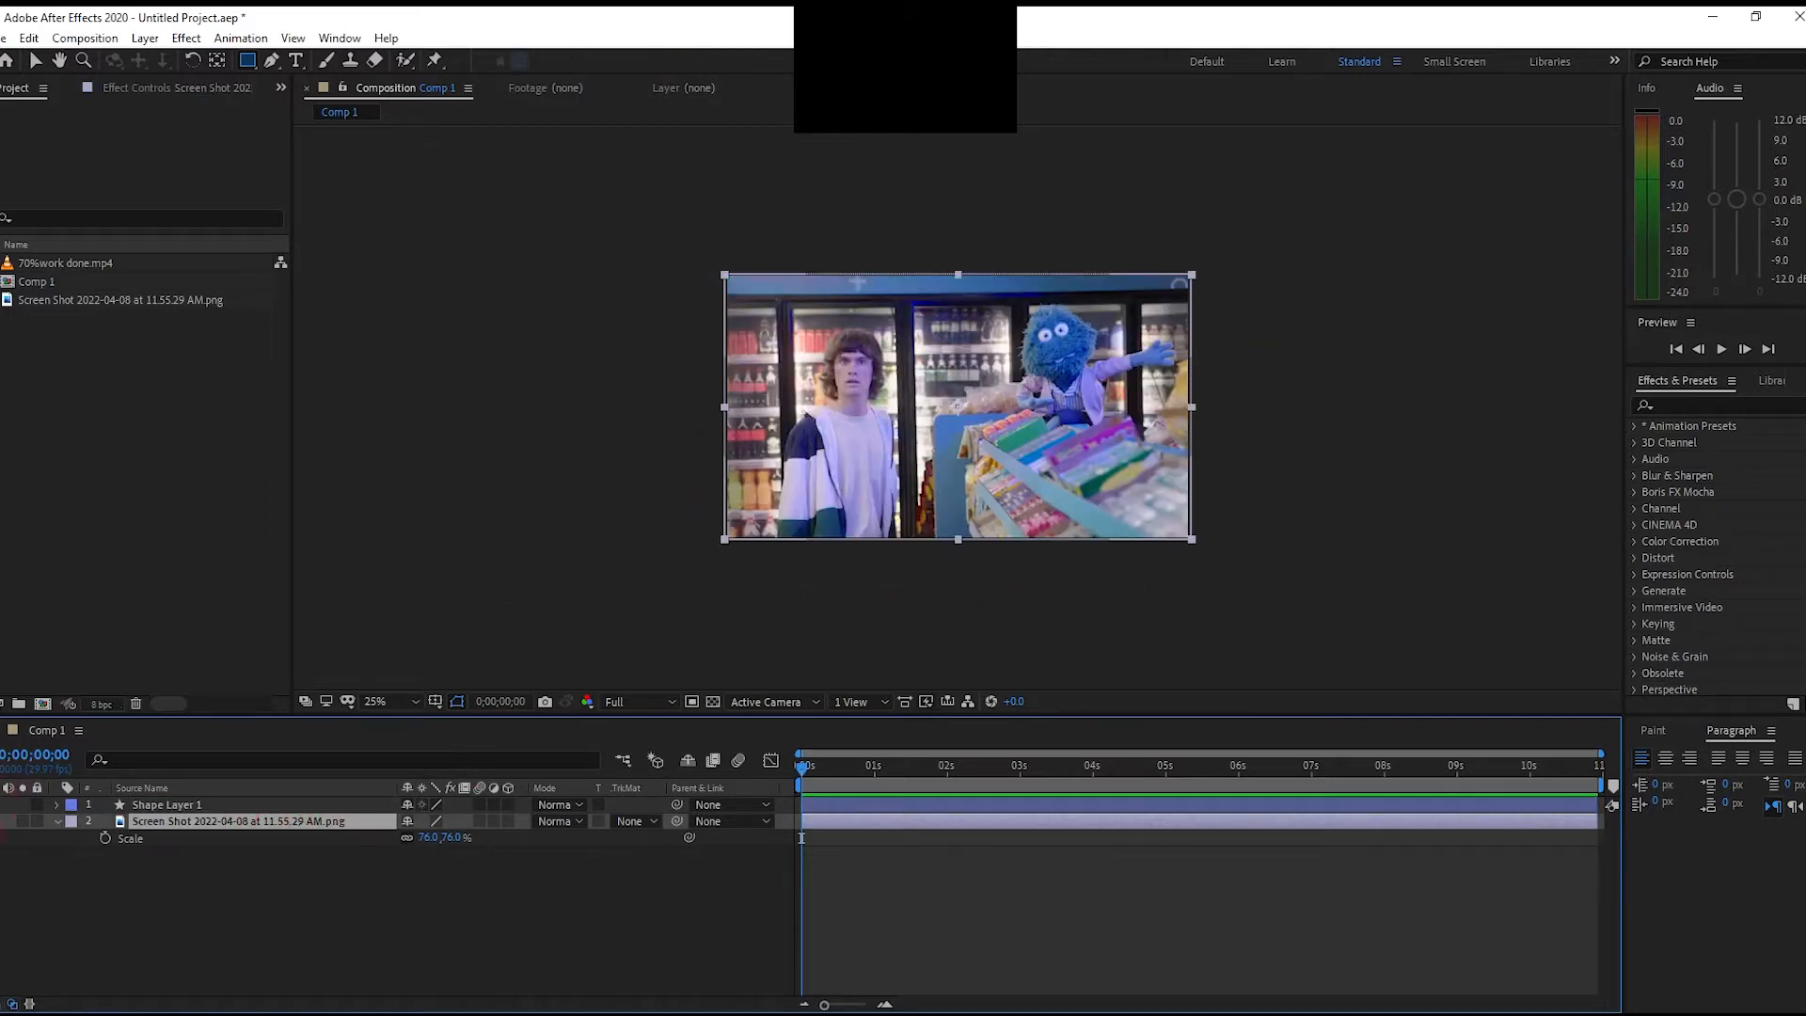
click(2, 813)
click(2, 806)
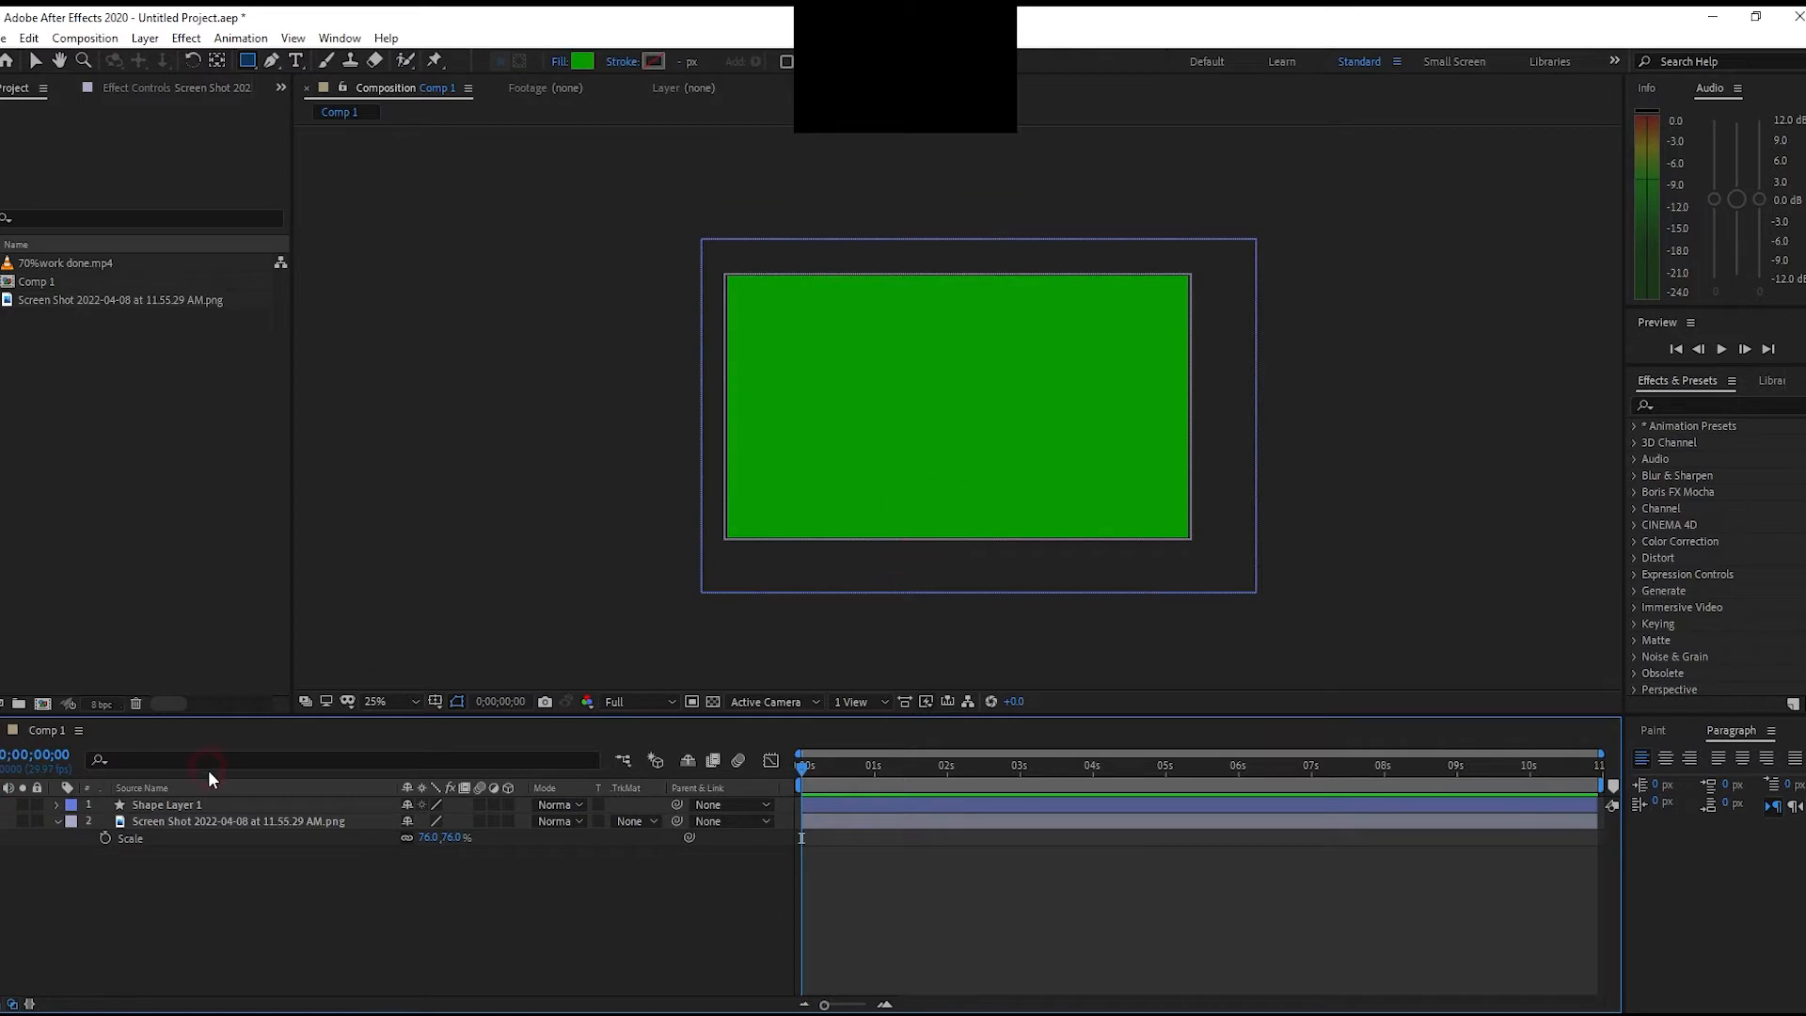
Set the green shape layer's blending mode to Dissolve
click(194, 804)
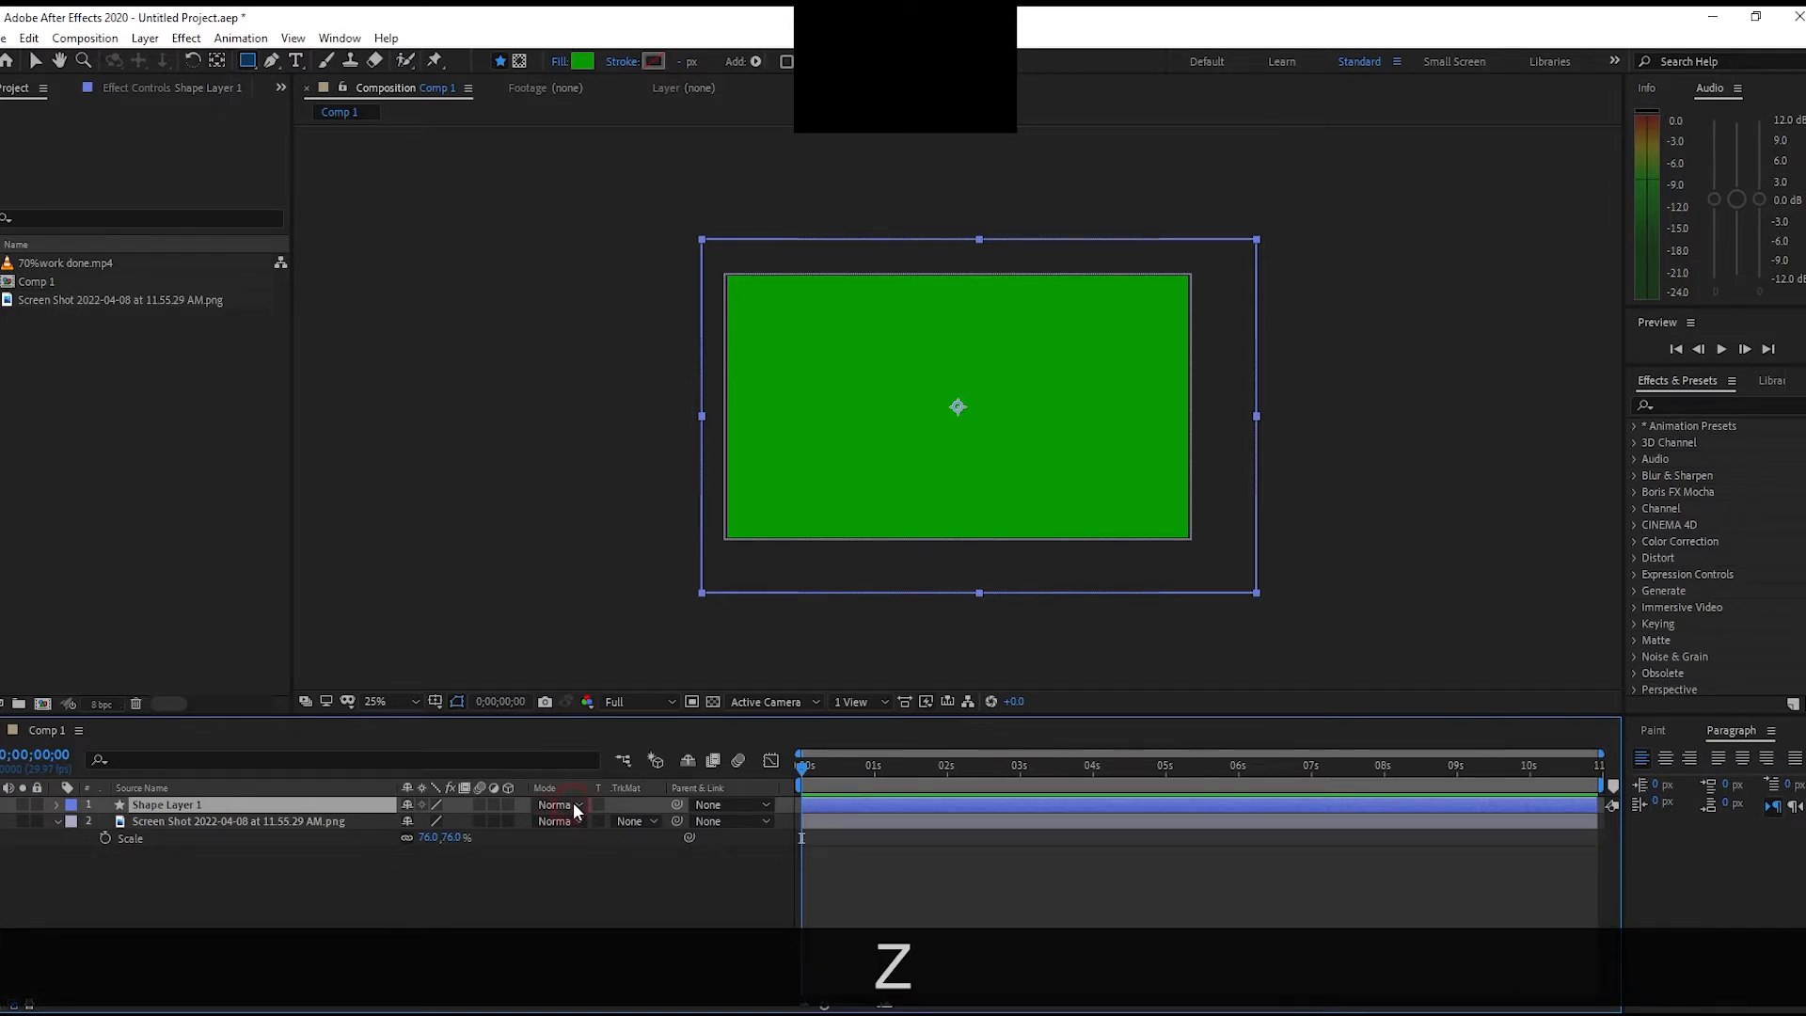
click(573, 804)
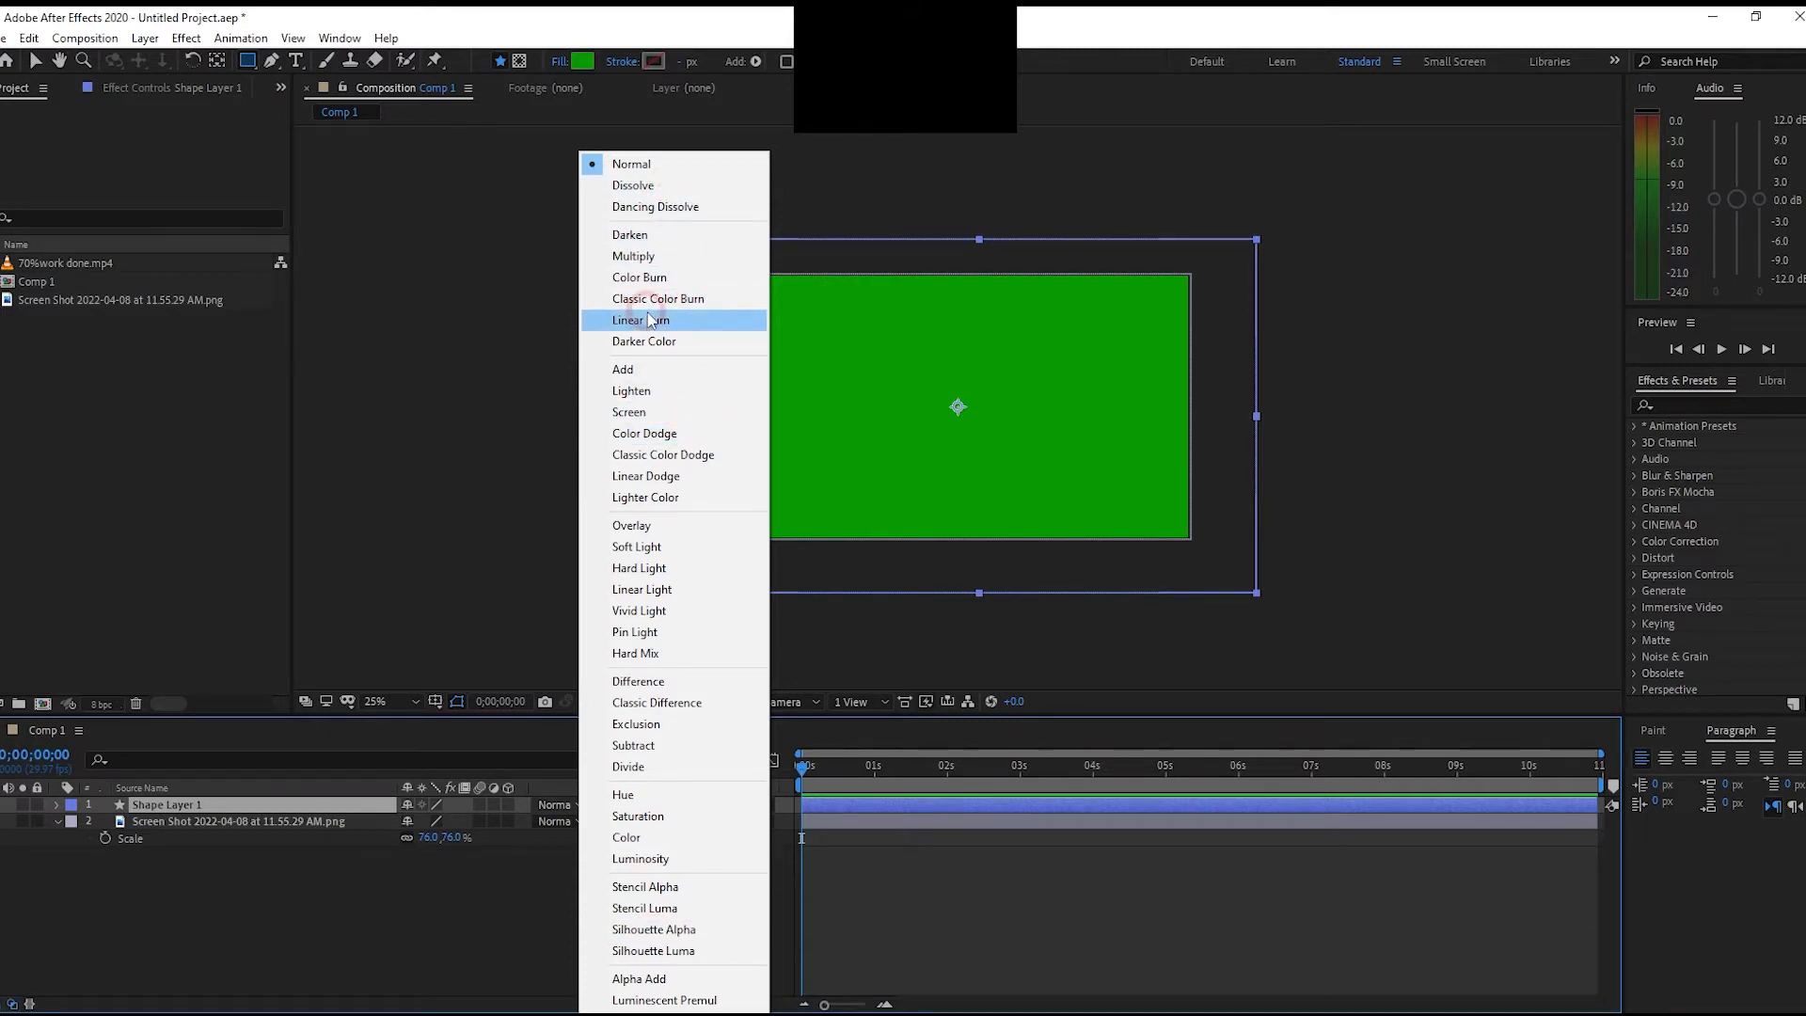
click(645, 185)
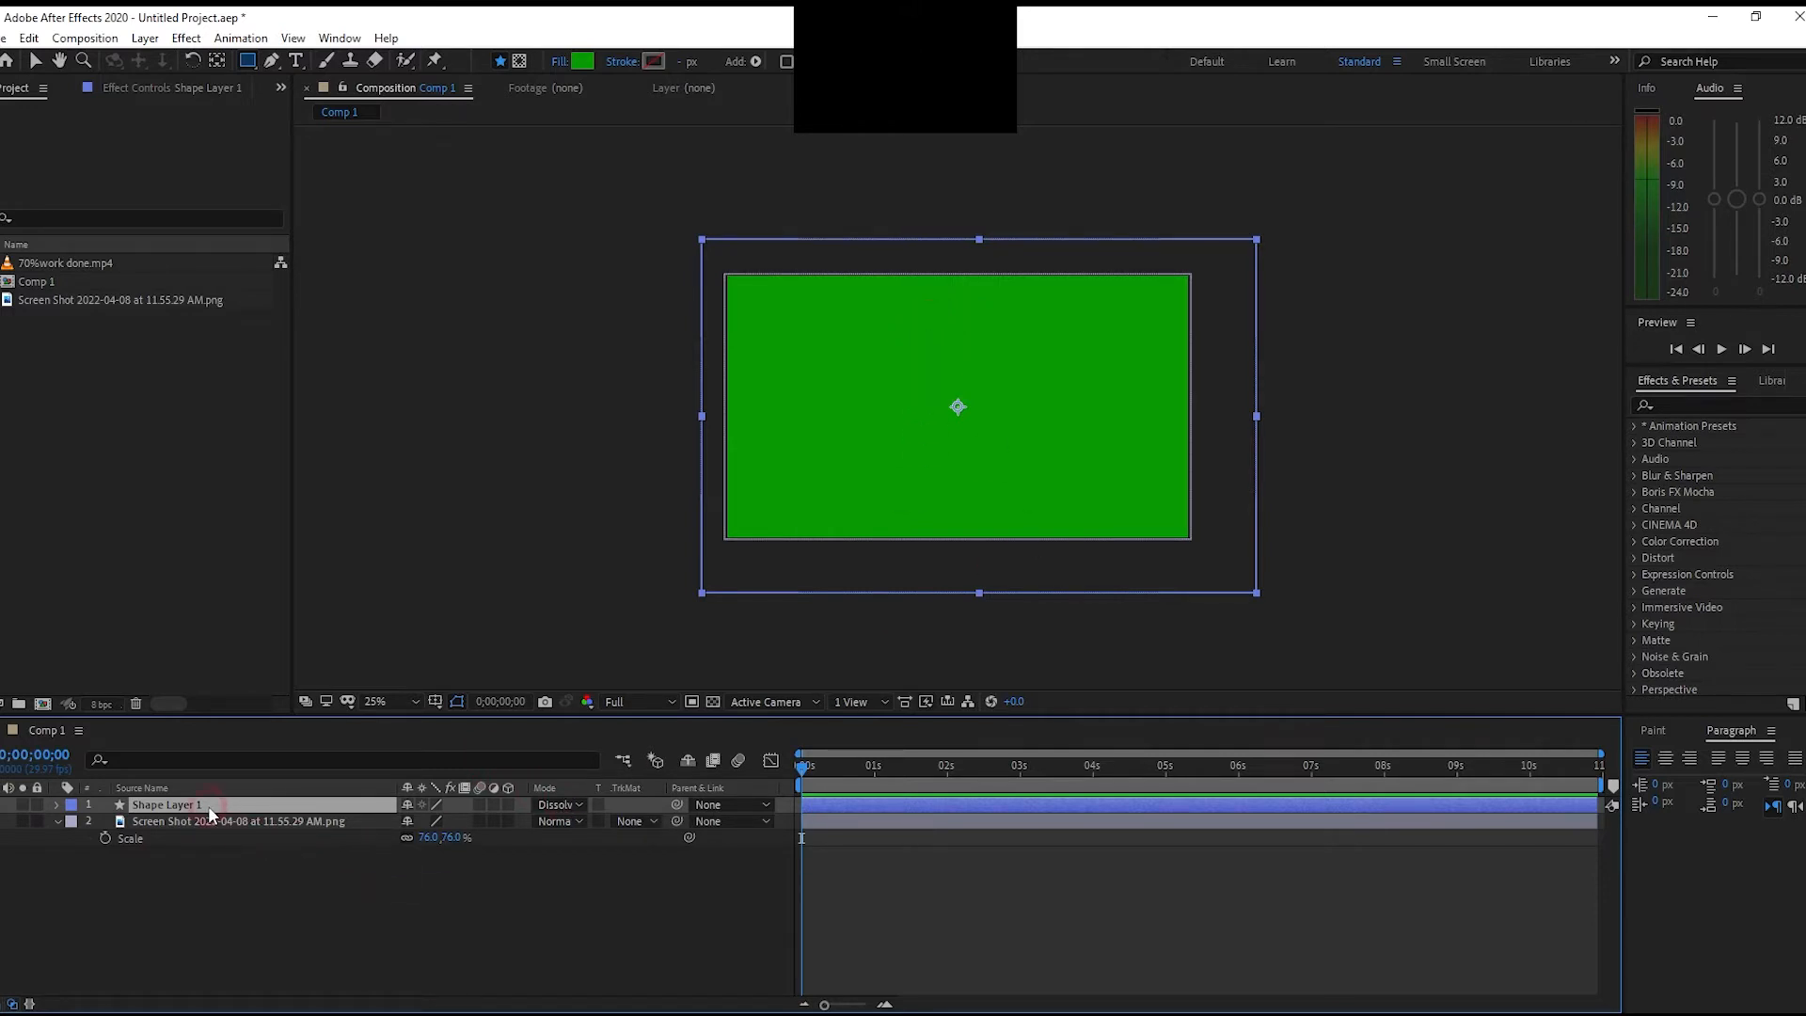
Lower the shape layer's opacity to about 7% in its transform properties, and return it to 100%
click(56, 805)
click(73, 854)
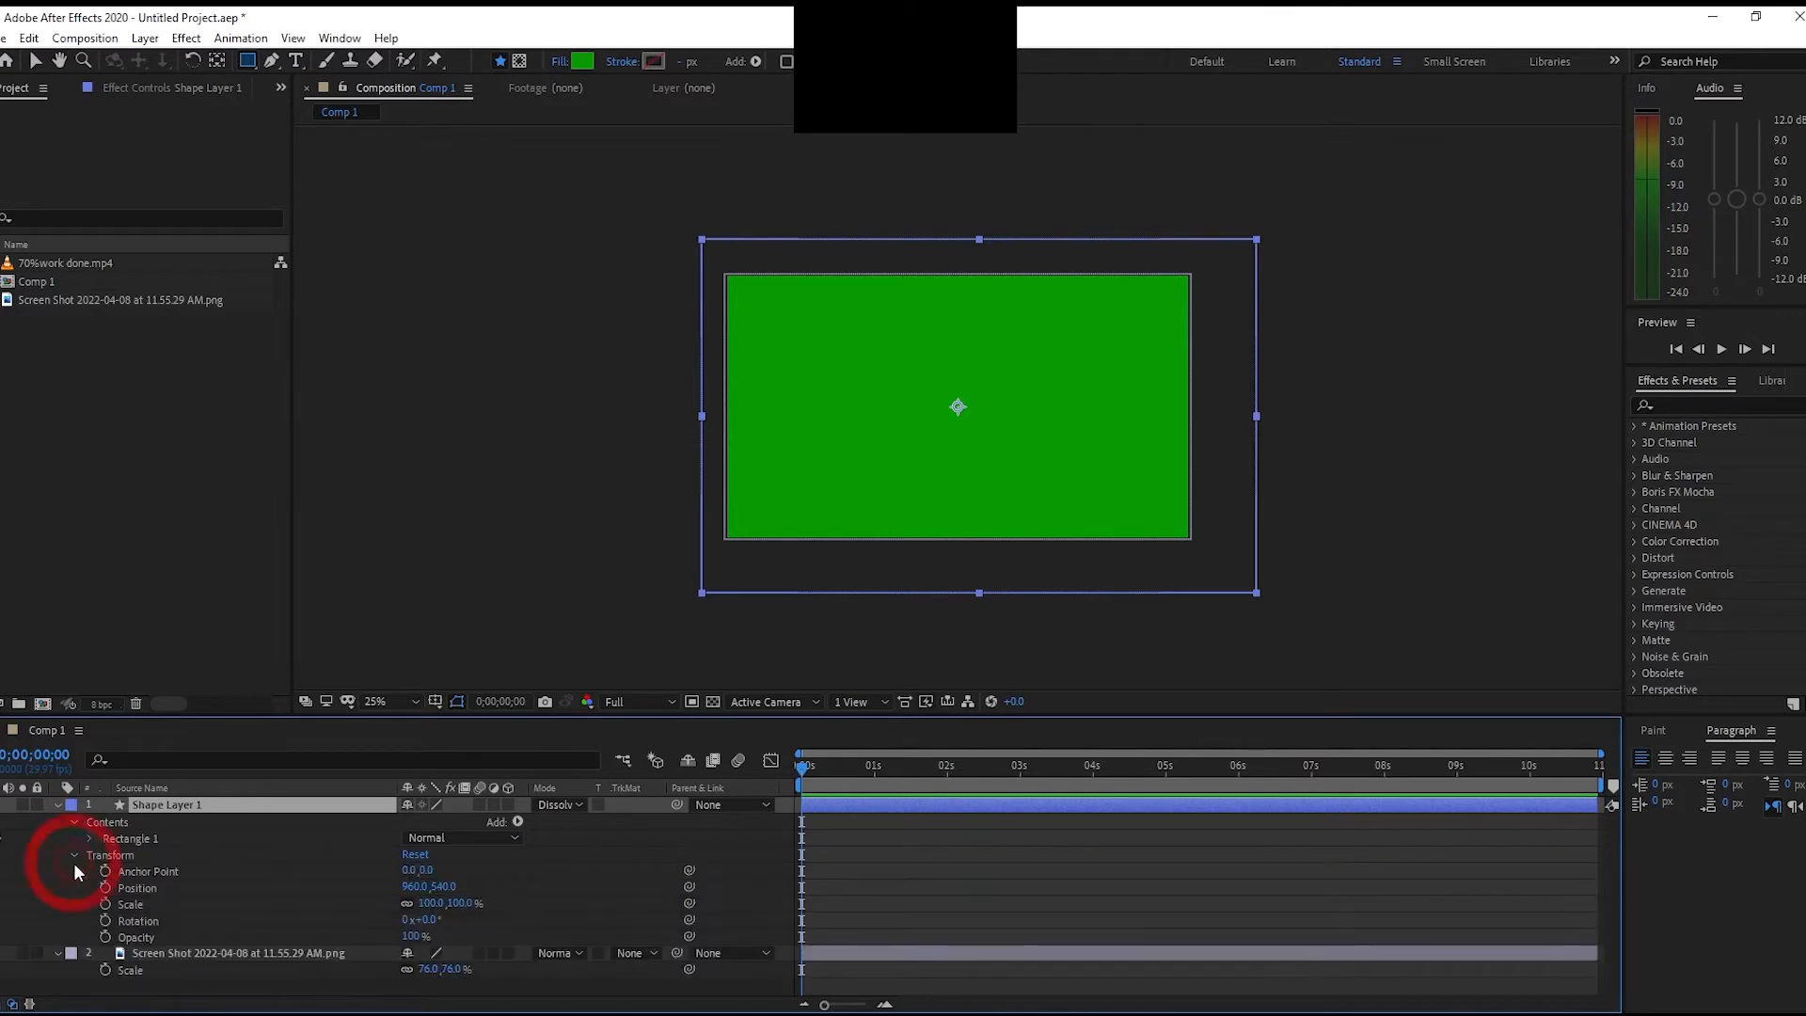
drag(408, 938, 365, 925)
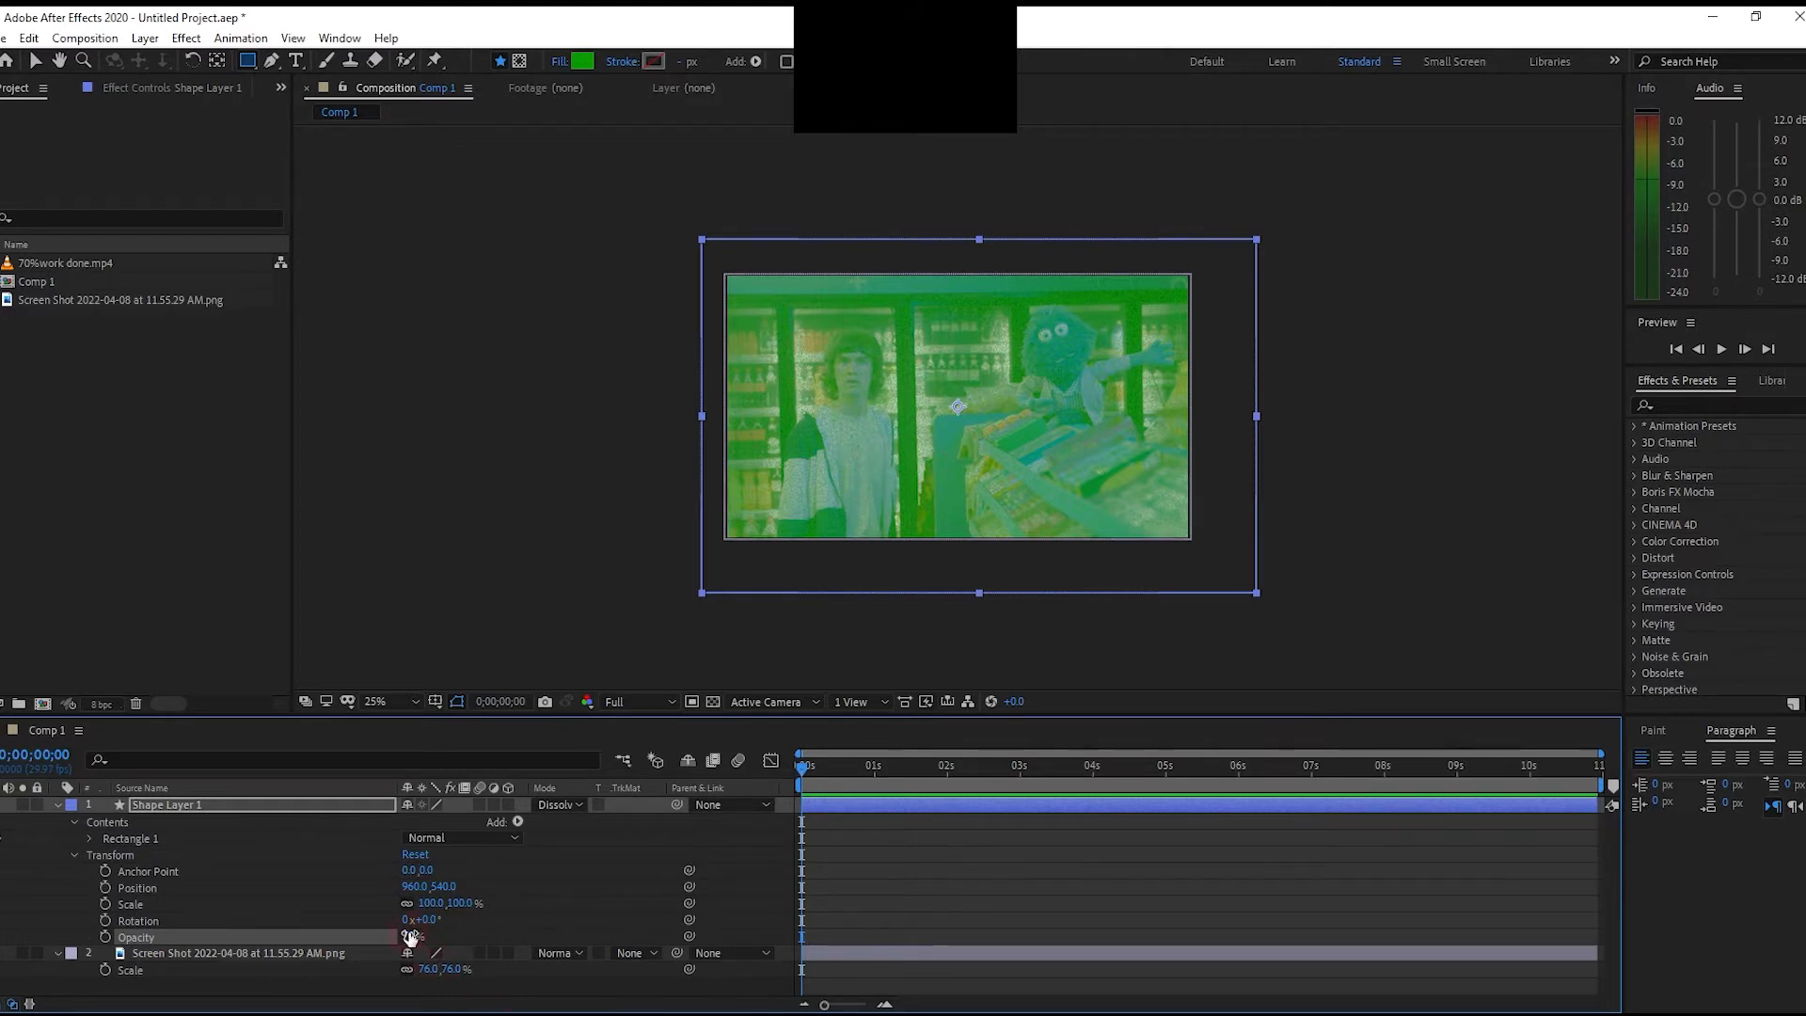
mouse_move(406, 937)
mouse_down()
mouse_move(461, 939)
mouse_move(376, 937)
mouse_up()
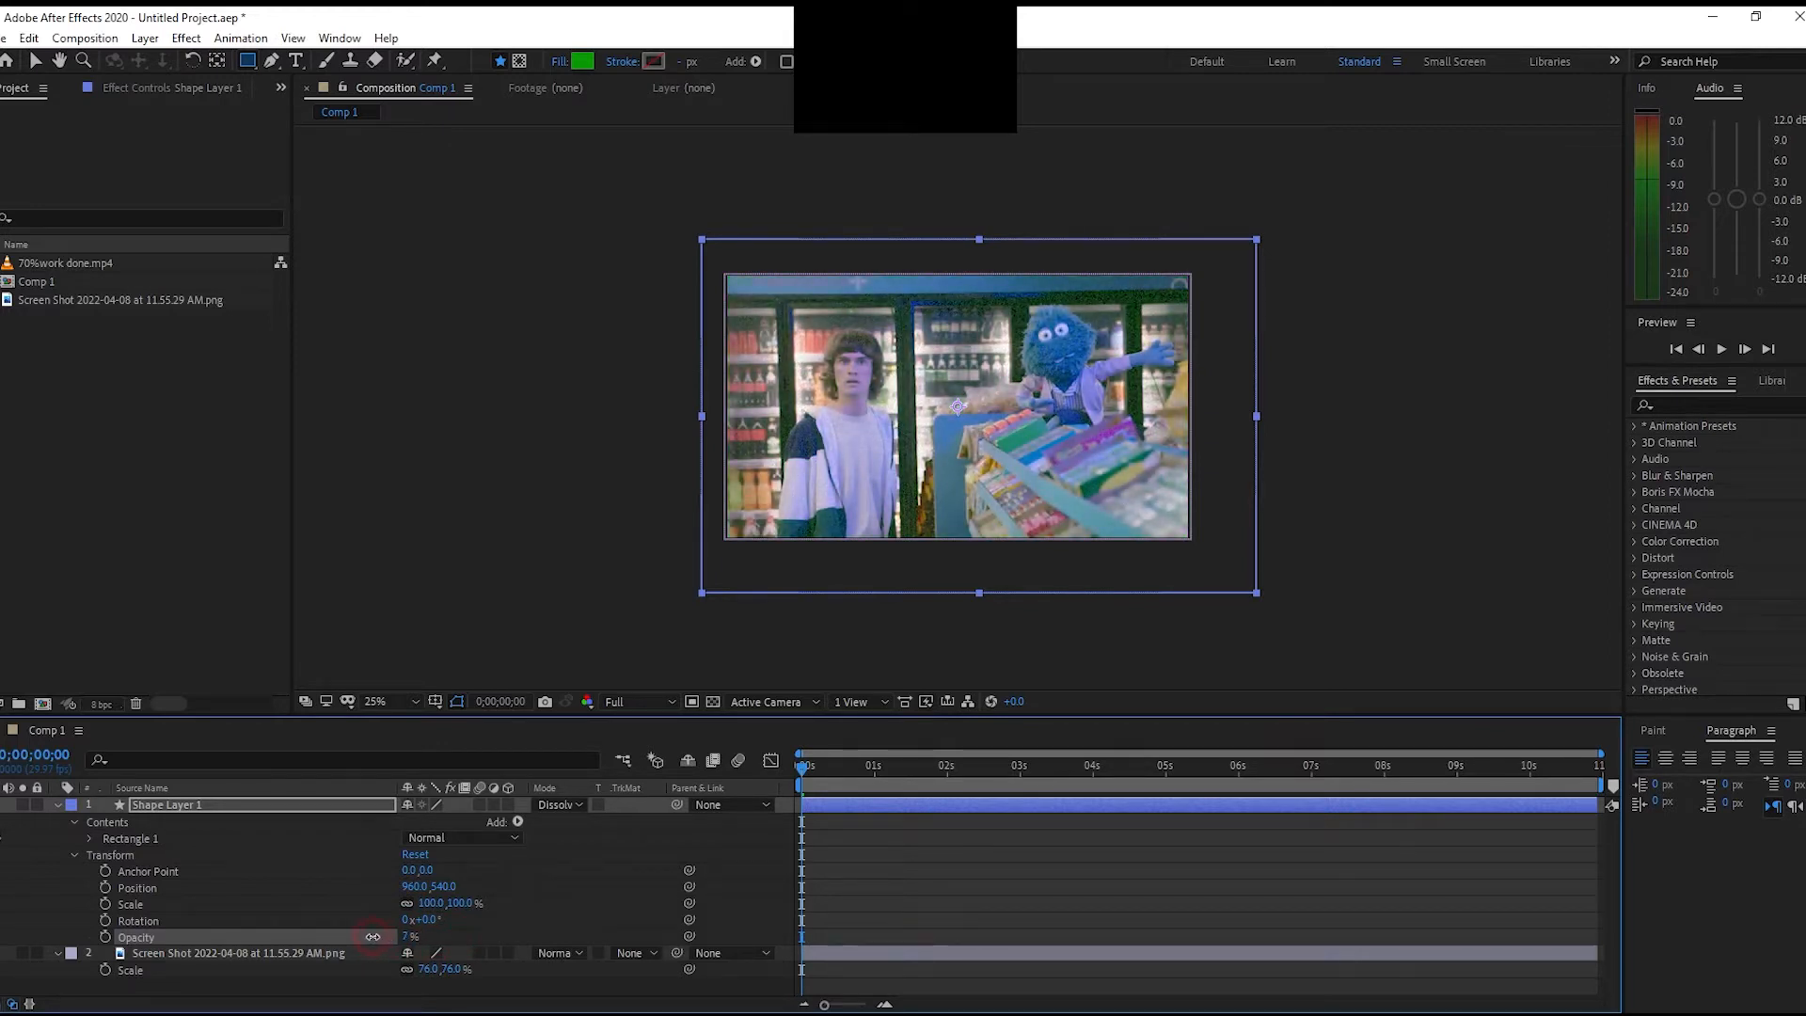
click(171, 803)
click(216, 952)
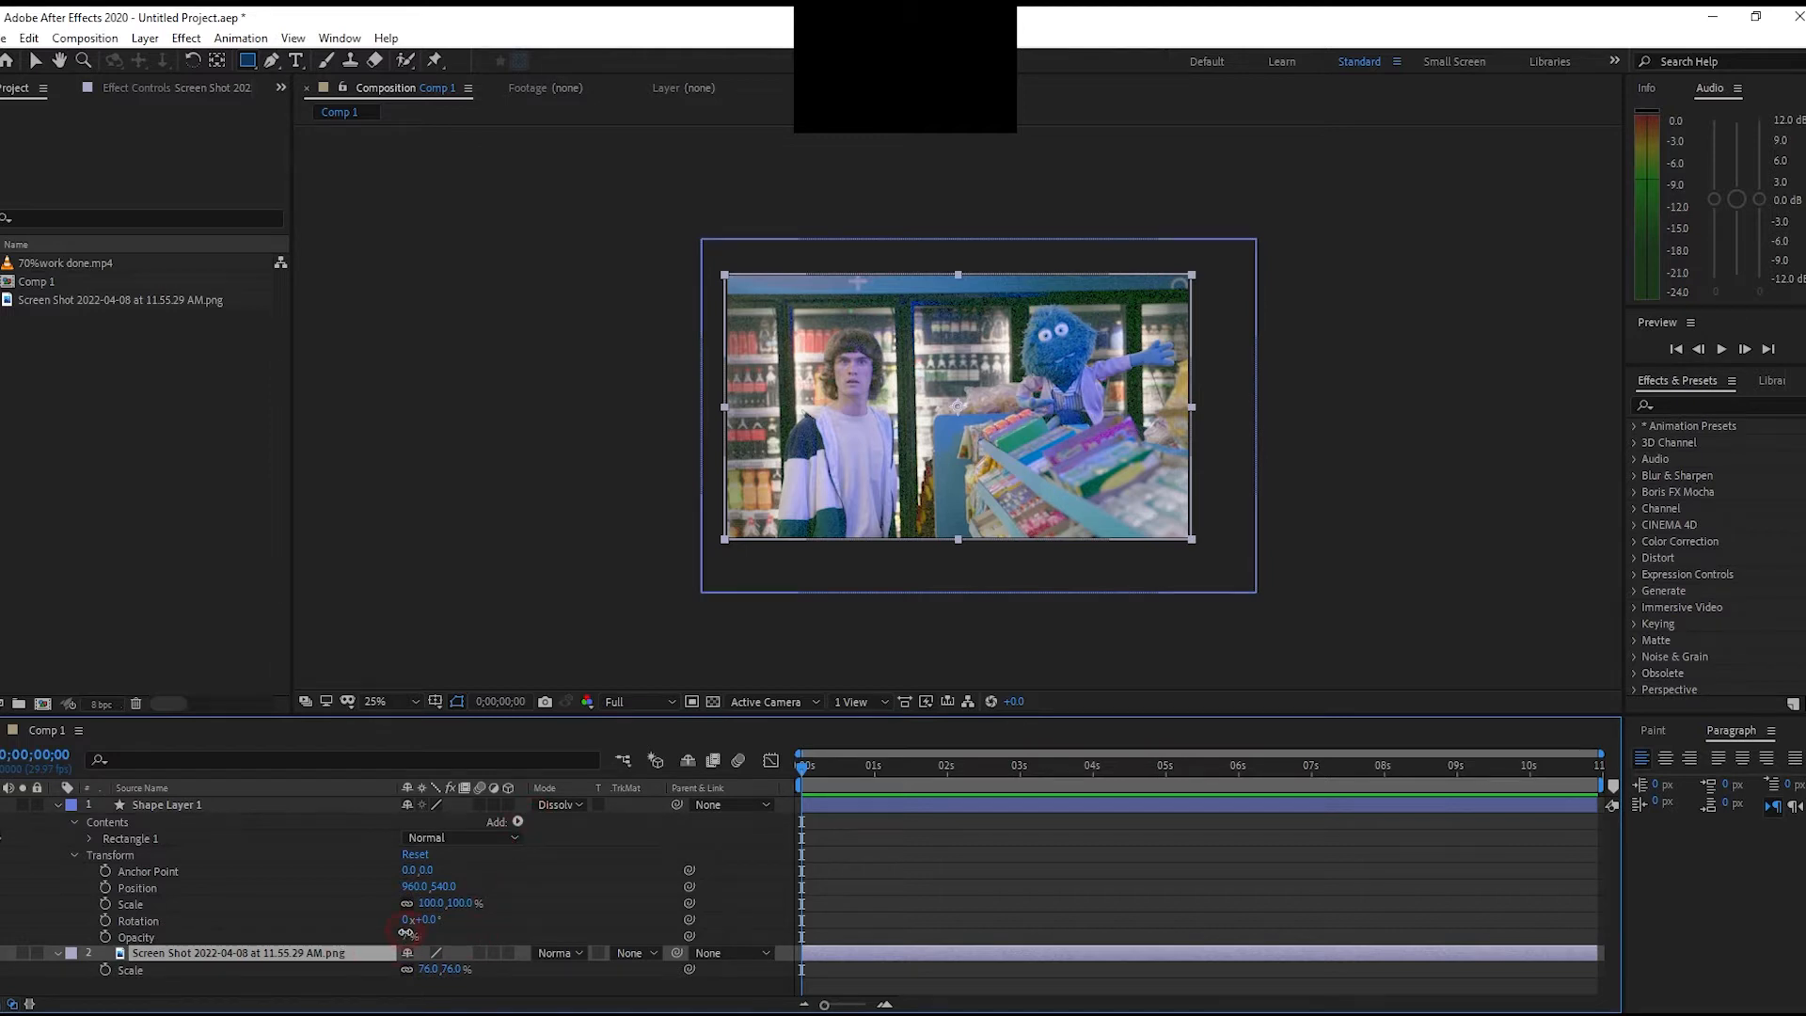
drag(405, 932, 580, 828)
Try the Overlay and Exclusion blending modes on the green shape layer at full opacity
click(566, 804)
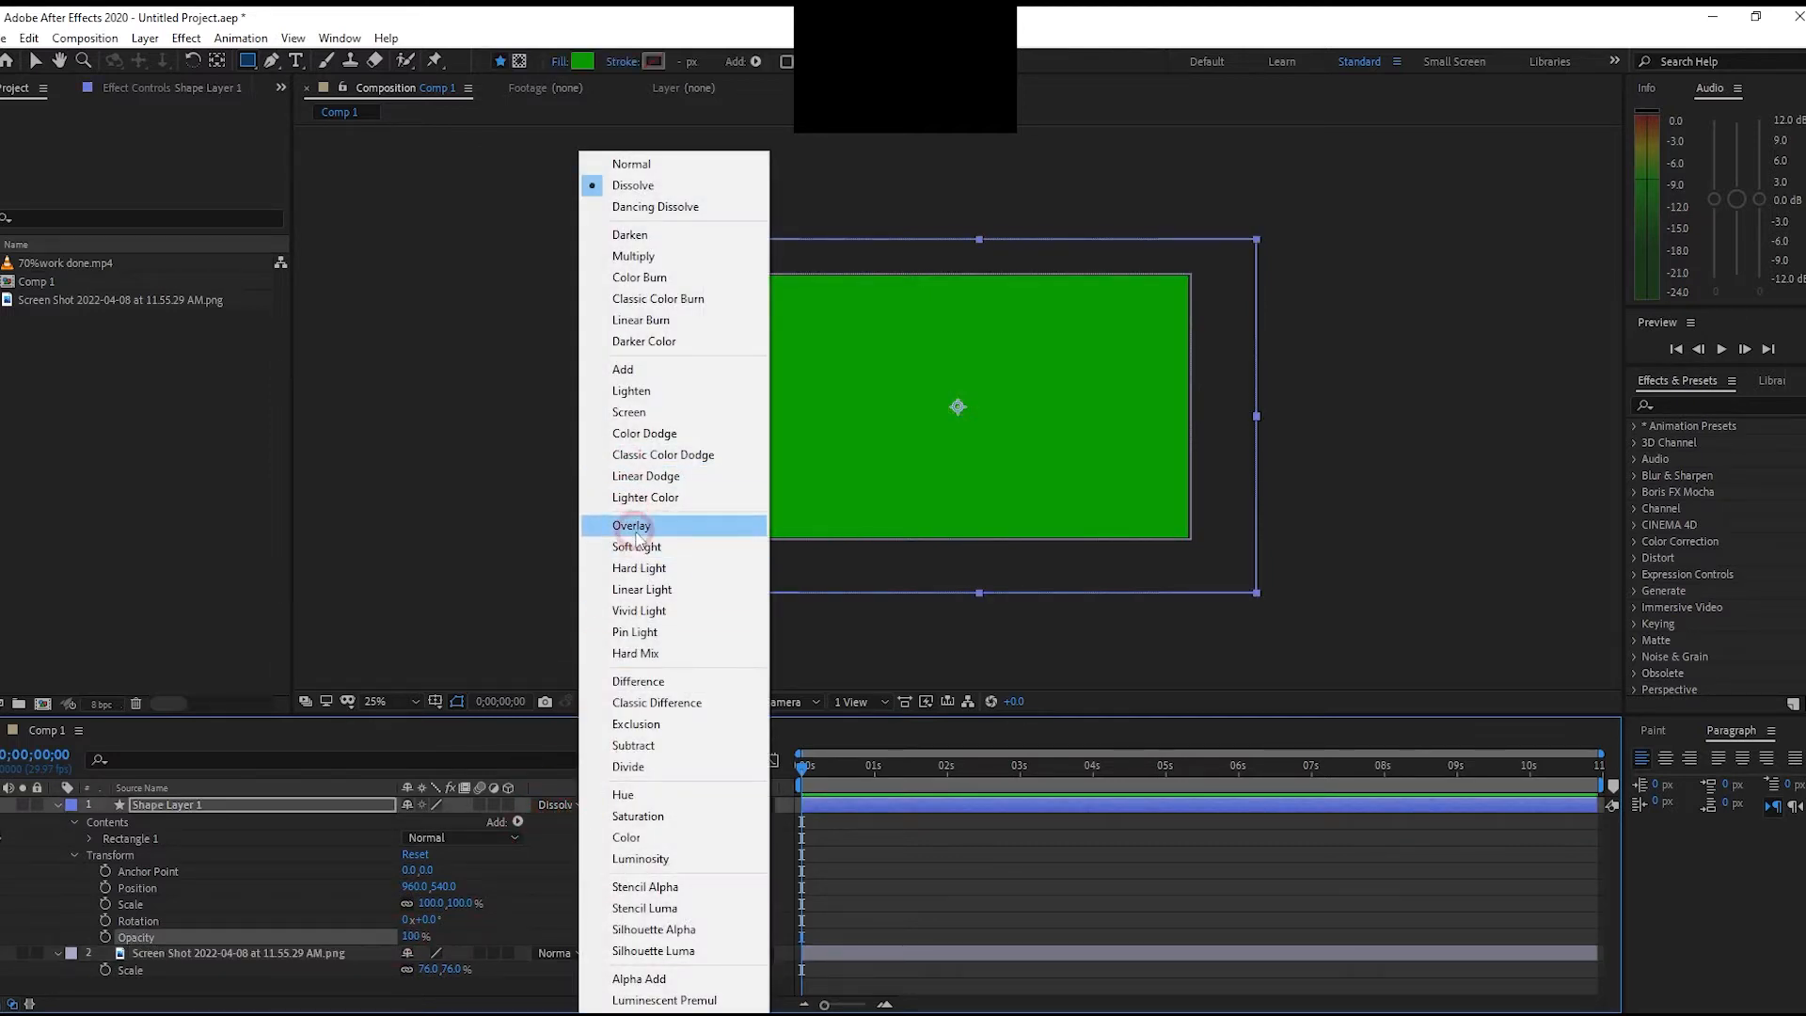
click(632, 526)
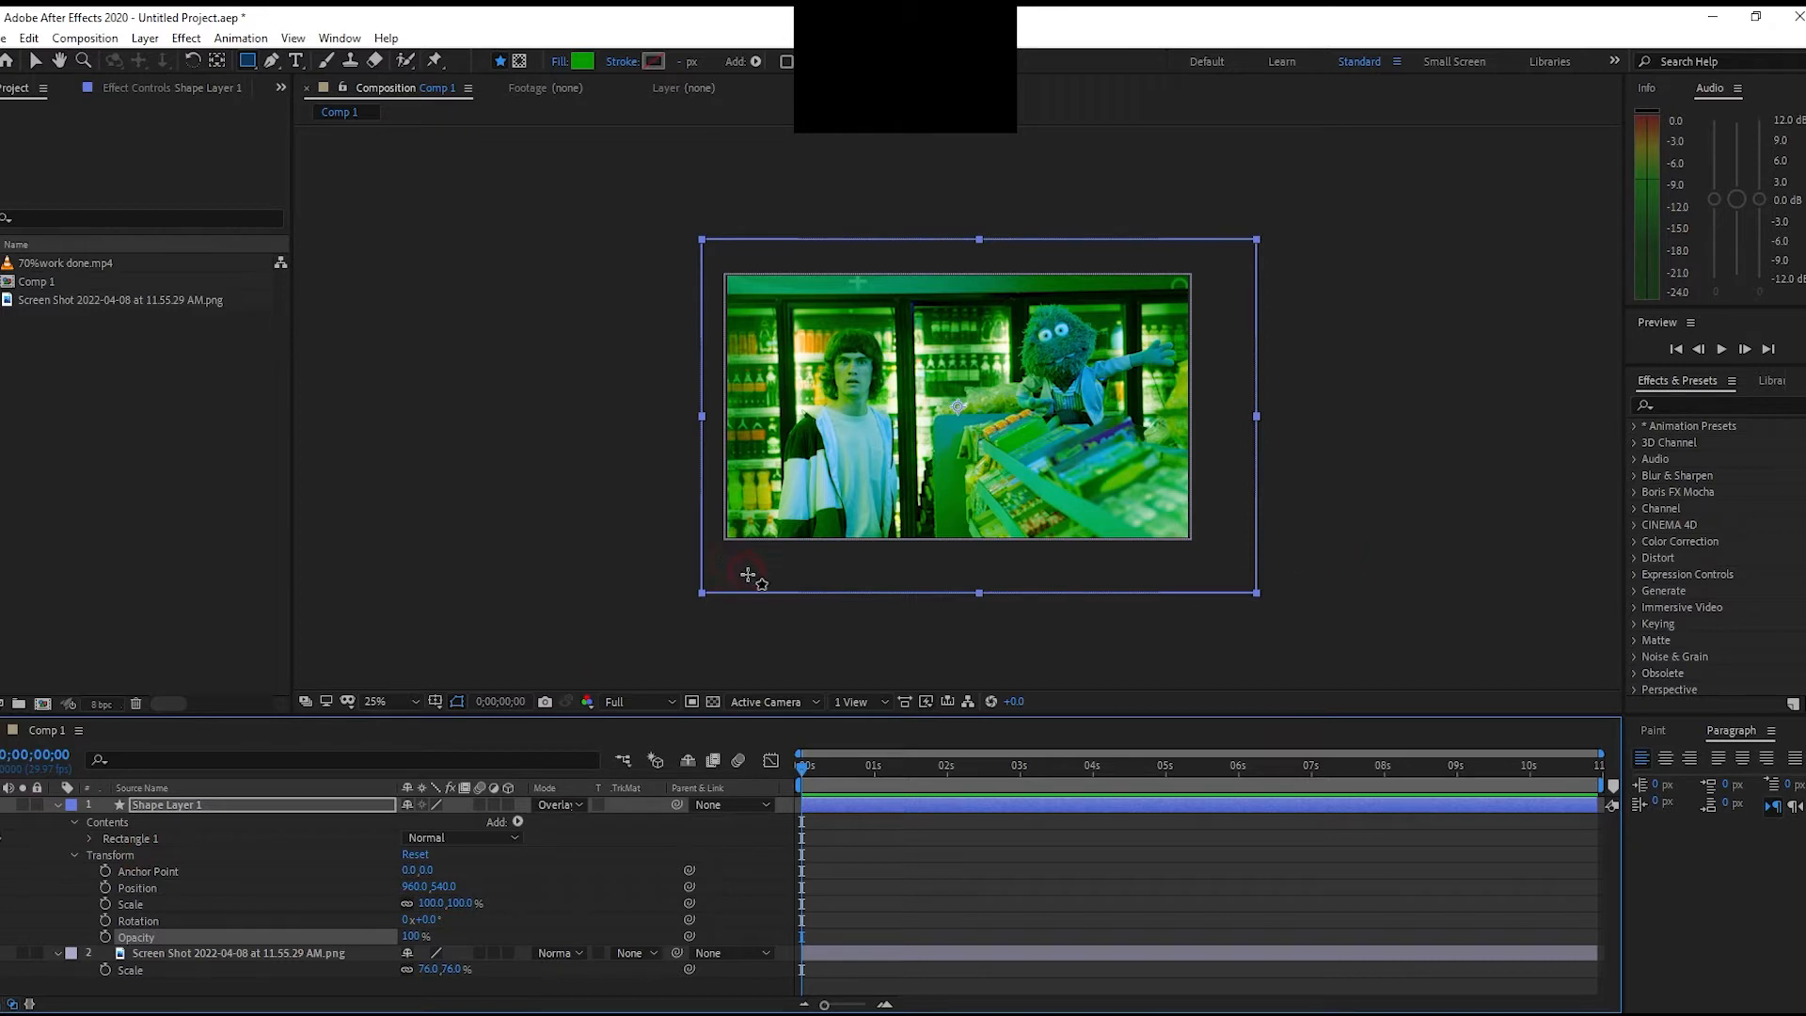
click(590, 804)
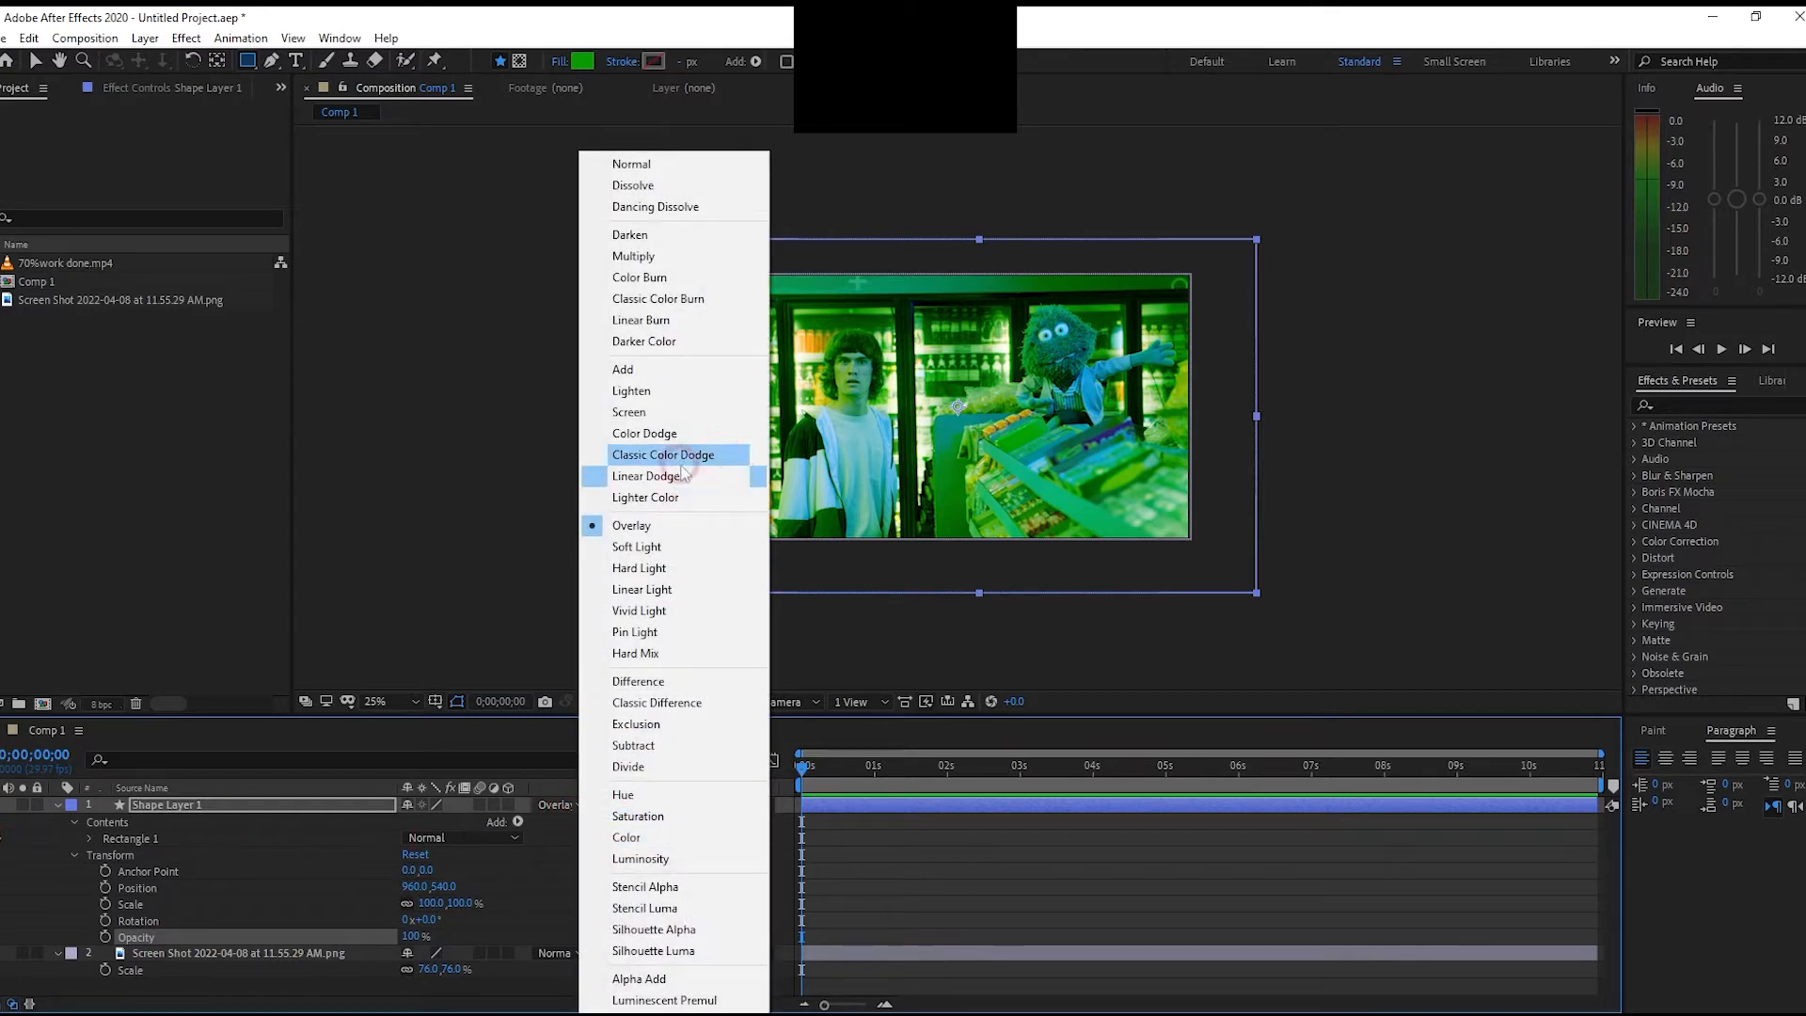
click(663, 723)
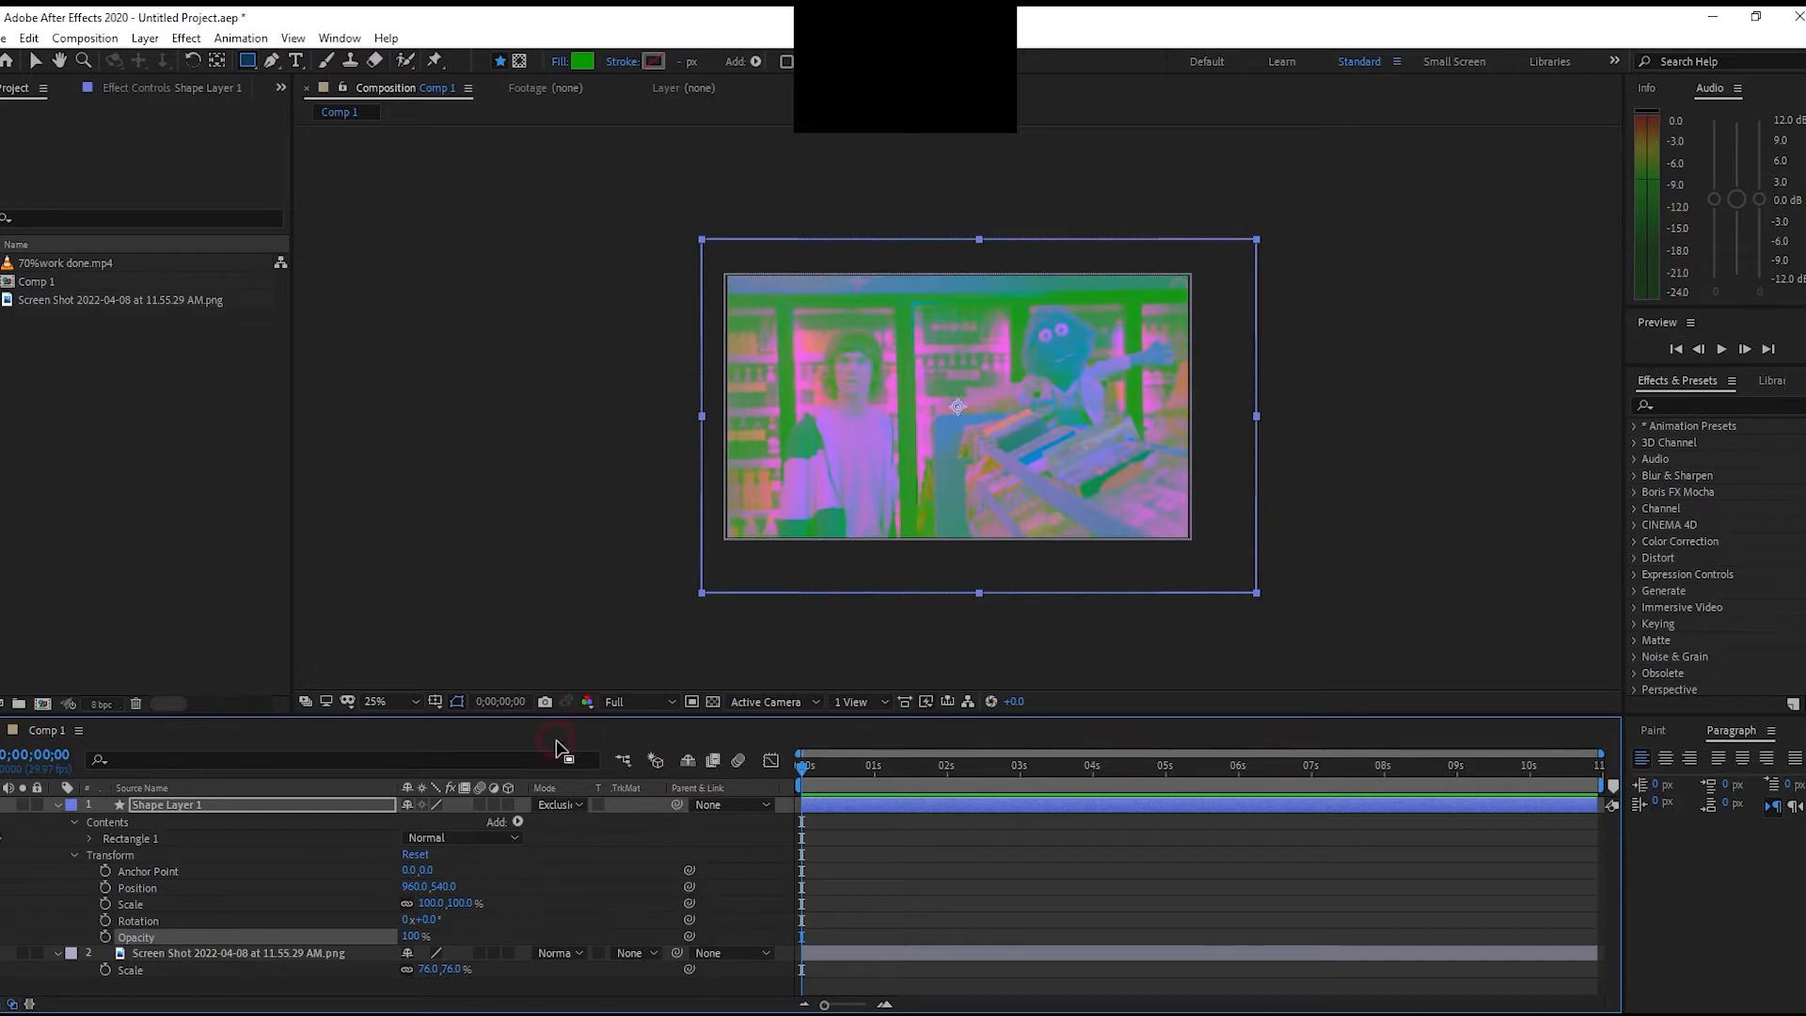
Try the Stencil Alpha, Screen and Classic Color Dodge blending modes on the green shape layer
click(564, 808)
click(625, 886)
click(564, 805)
click(658, 413)
click(561, 808)
click(659, 455)
Set the green shape layer's blending mode to Subtract and collapse the layer's properties
click(581, 804)
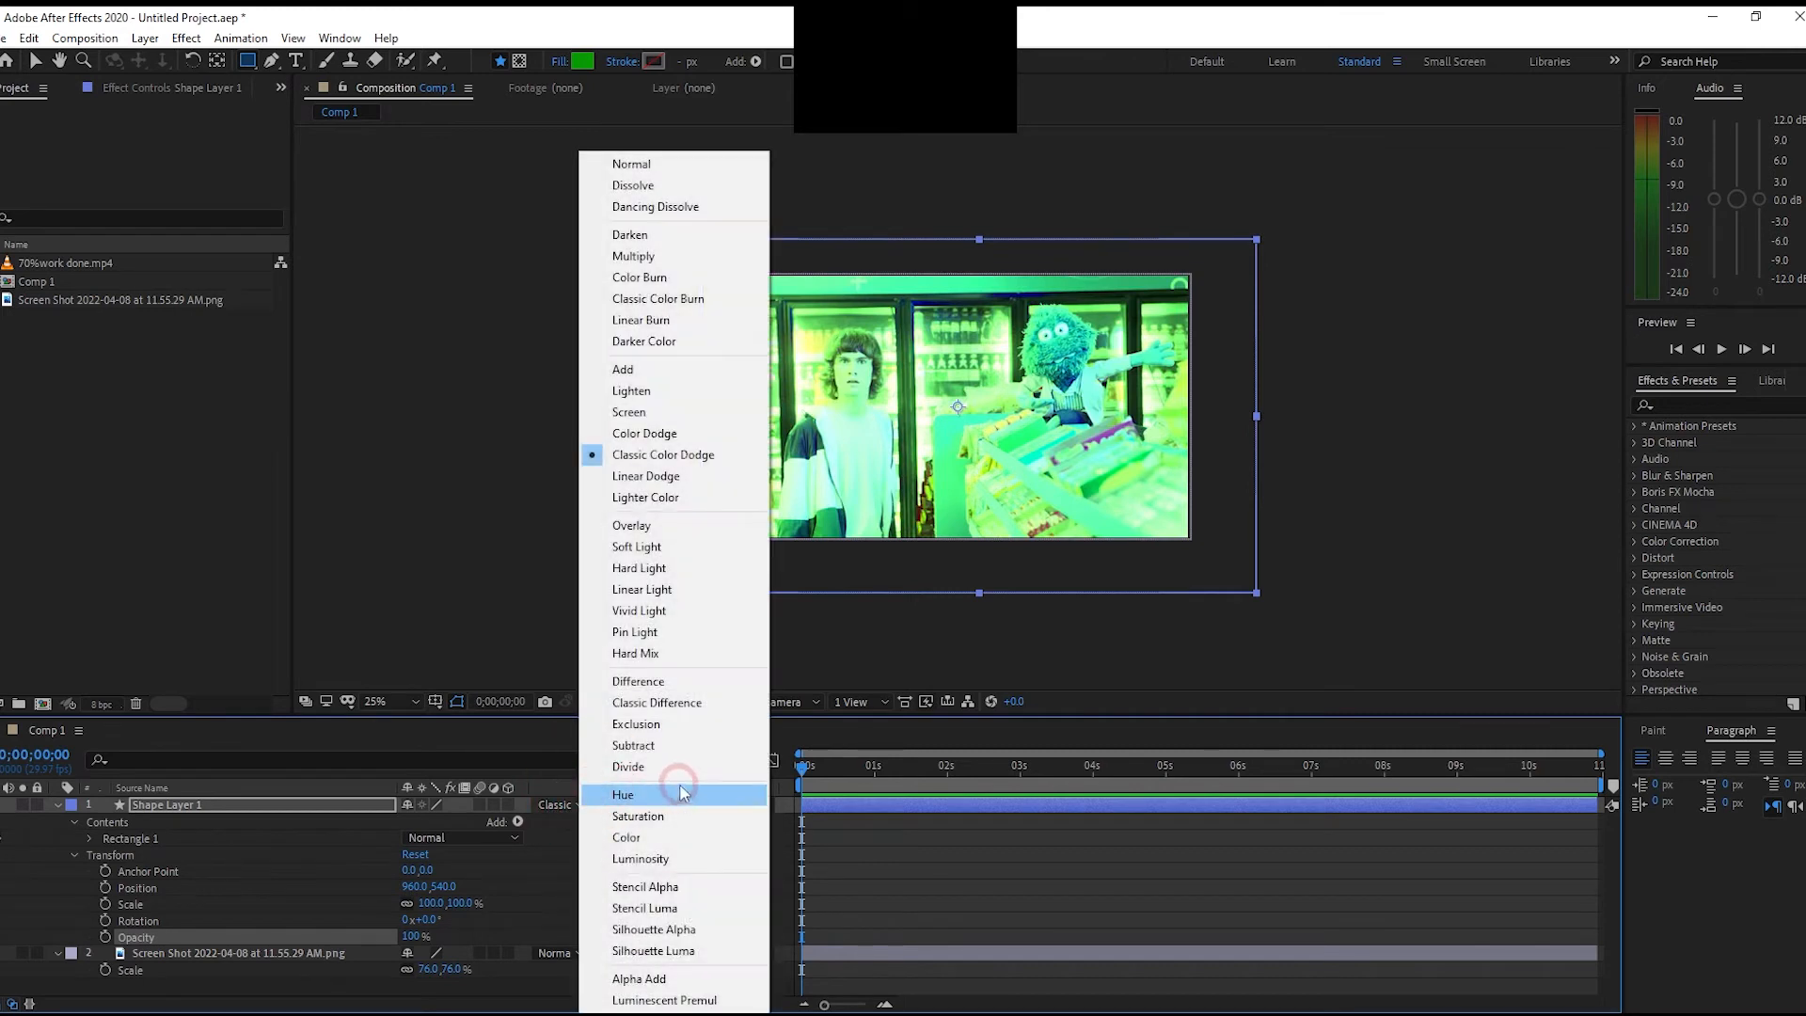
click(633, 745)
click(264, 811)
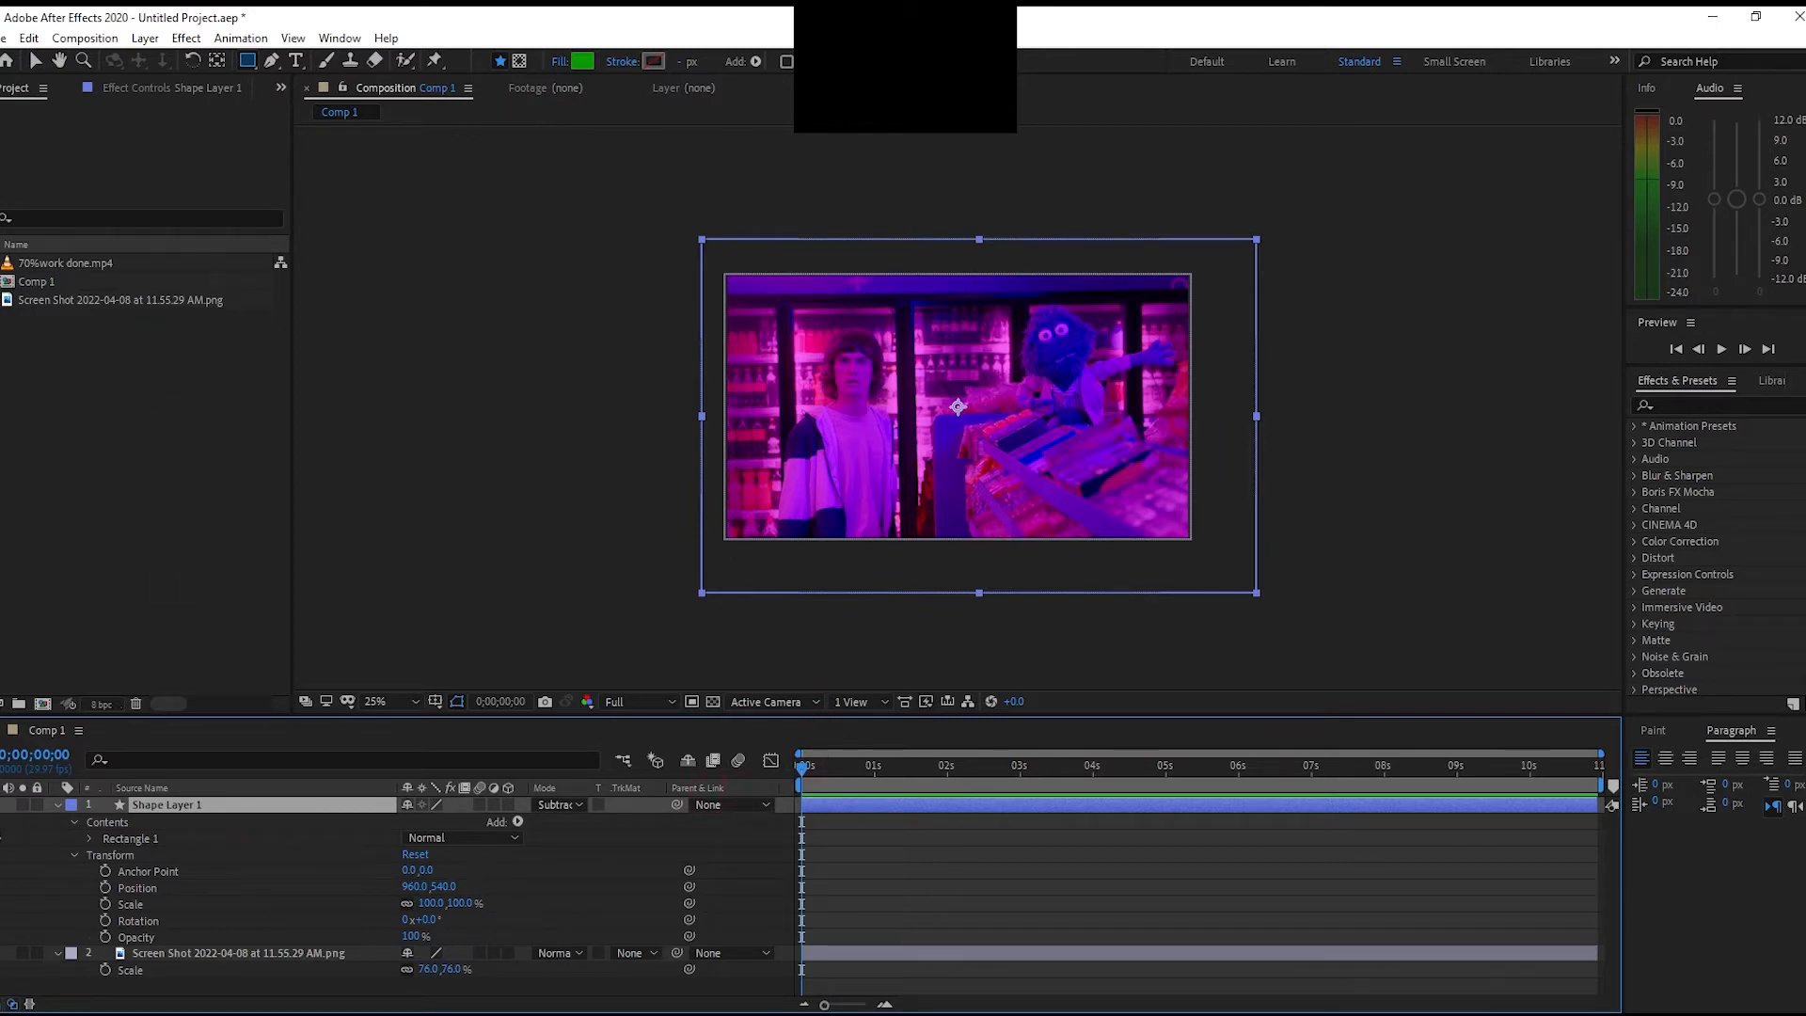
click(55, 804)
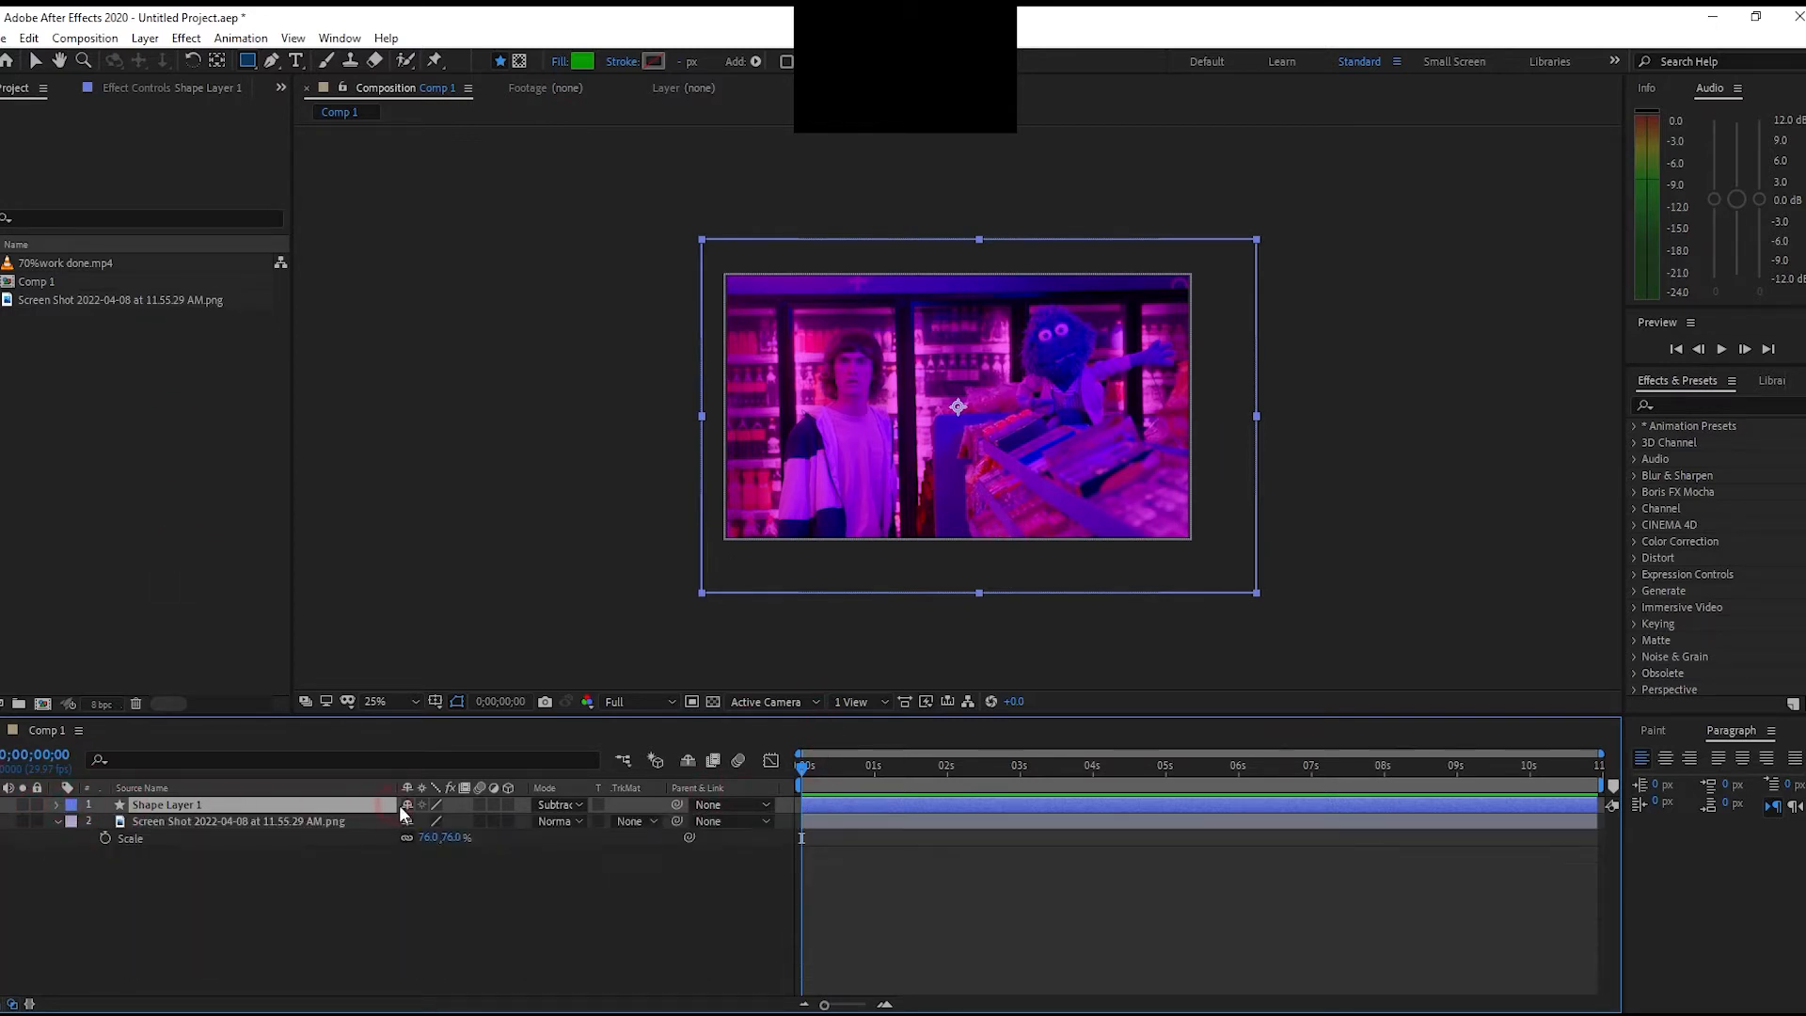
Return the green shape layer's blending mode to Normal and hide the layer
click(564, 806)
click(616, 162)
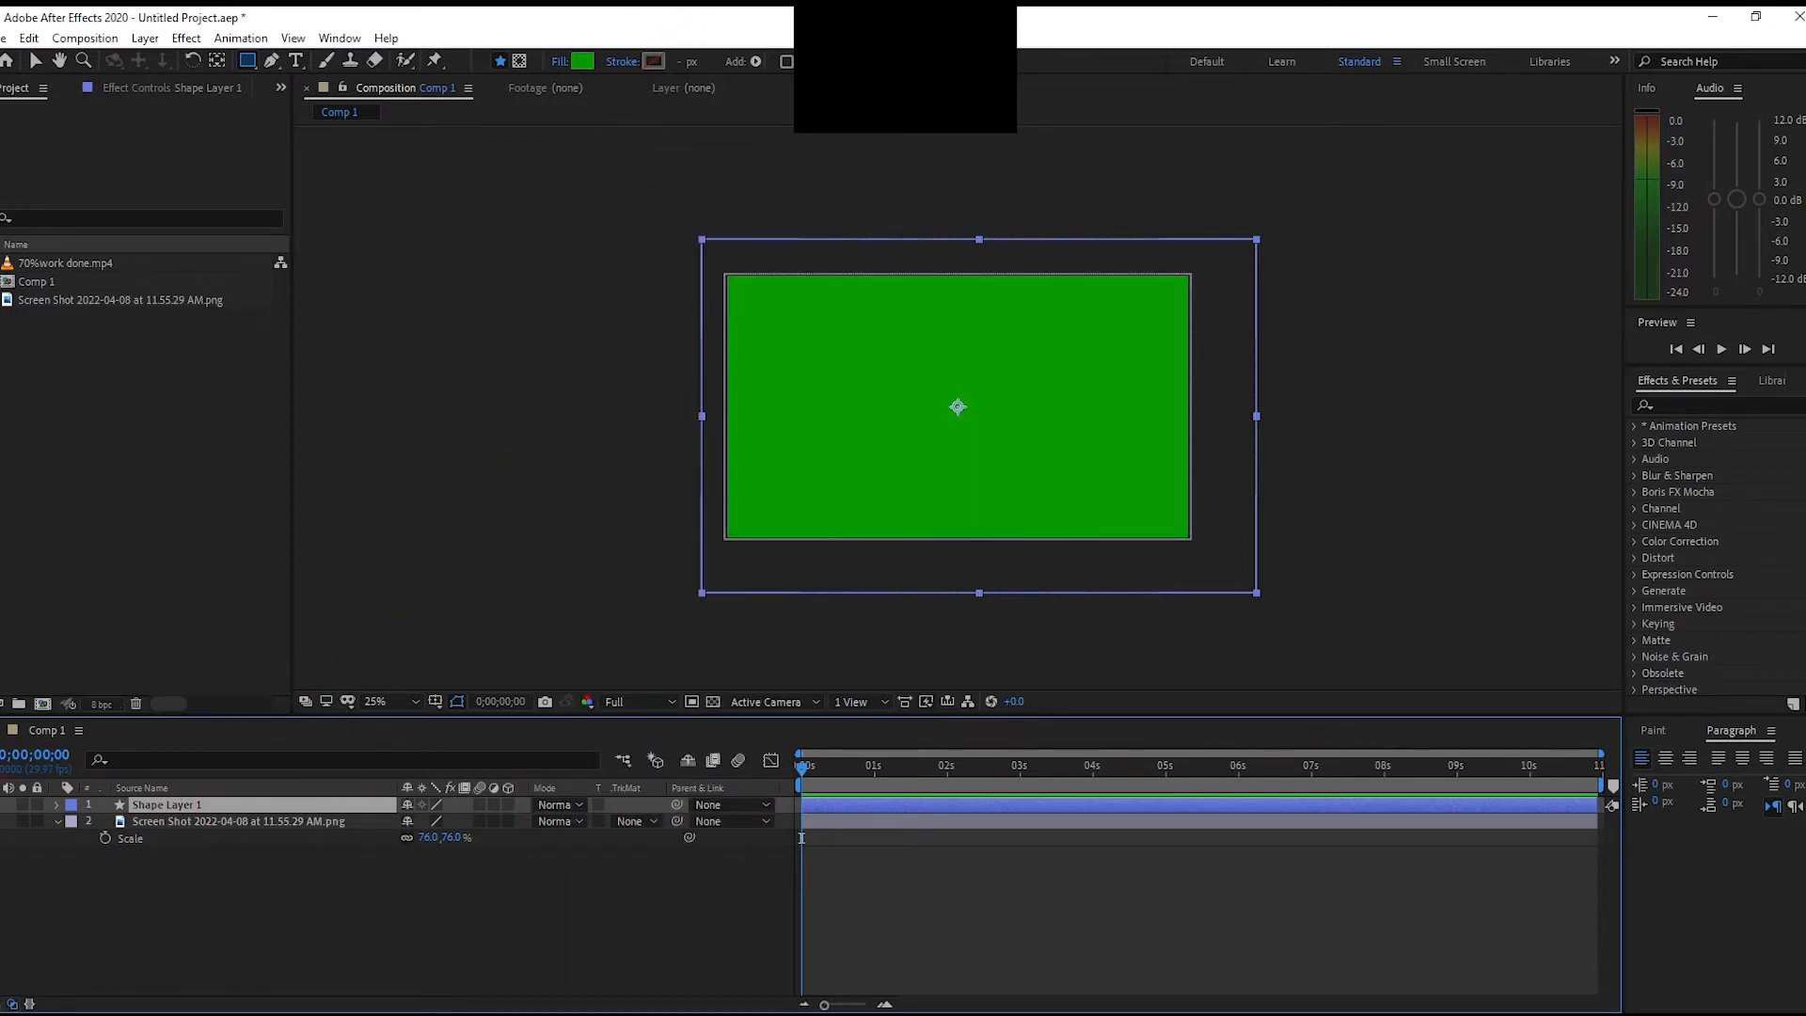
click(0, 807)
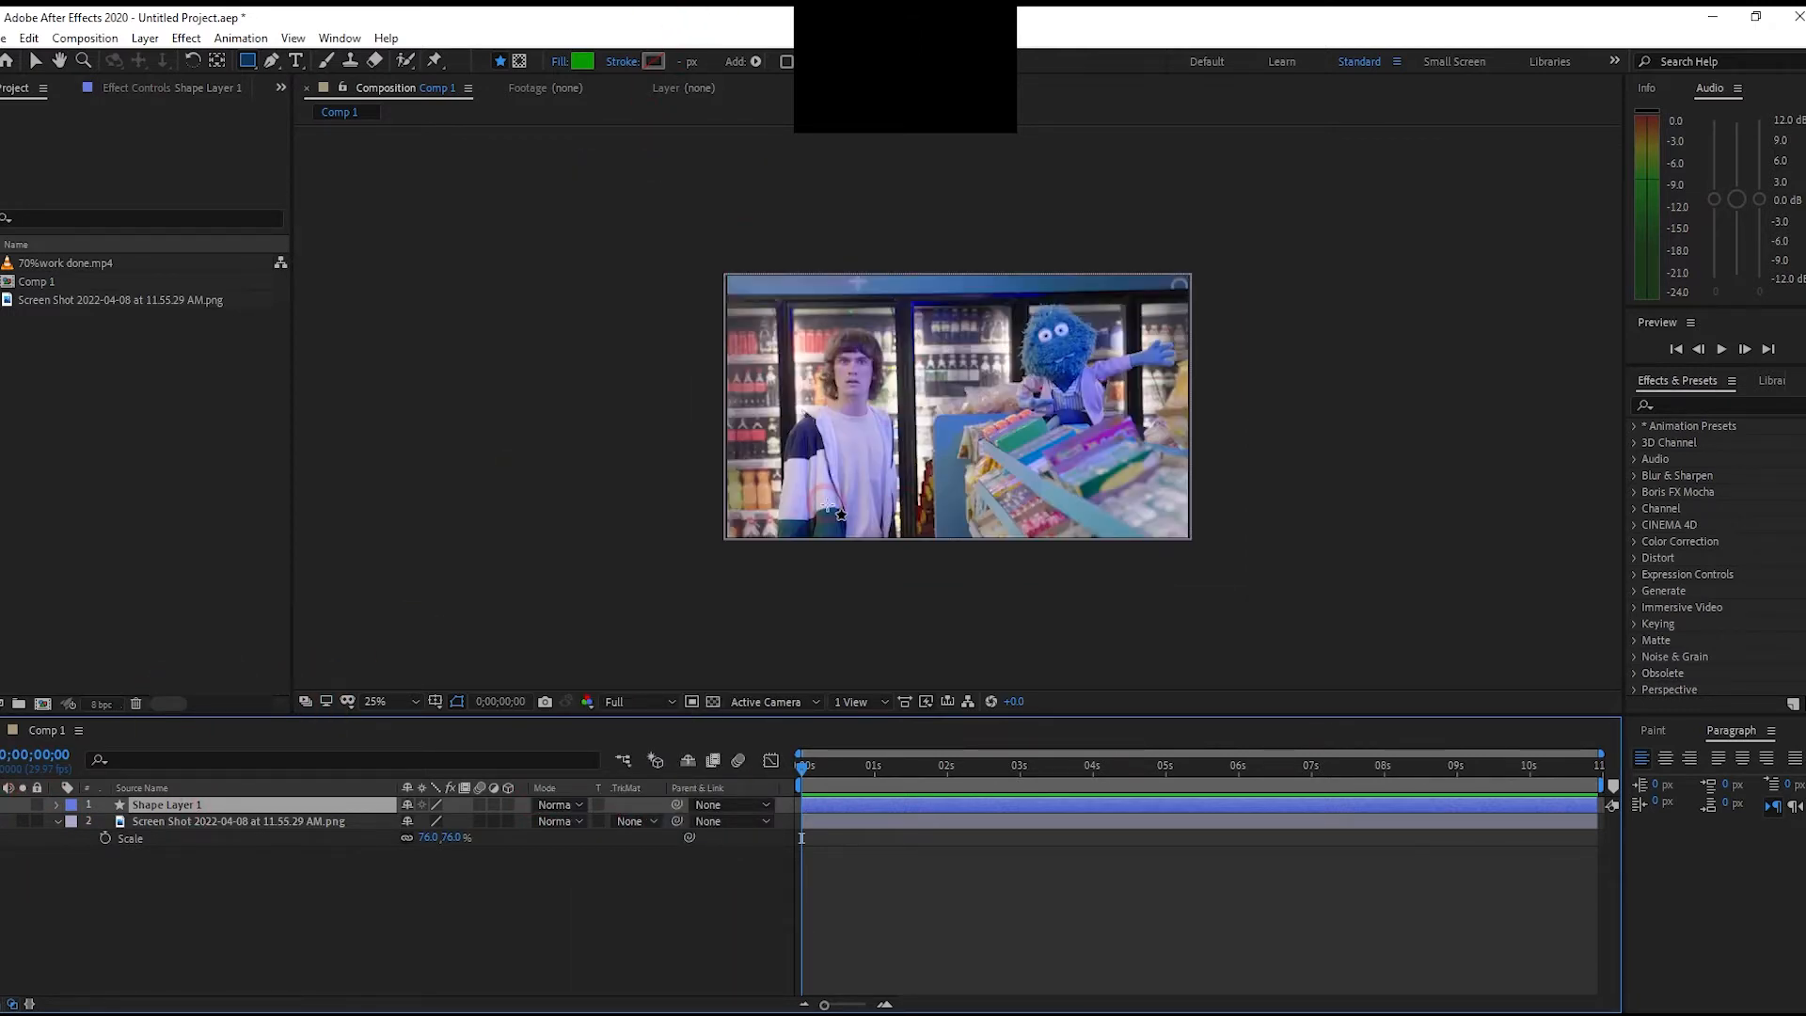
Import the Discord icon PNG from the job folder inside graphics design on the F: drive
scroll(827, 508, up, 3)
drag(827, 509, 1093, 222)
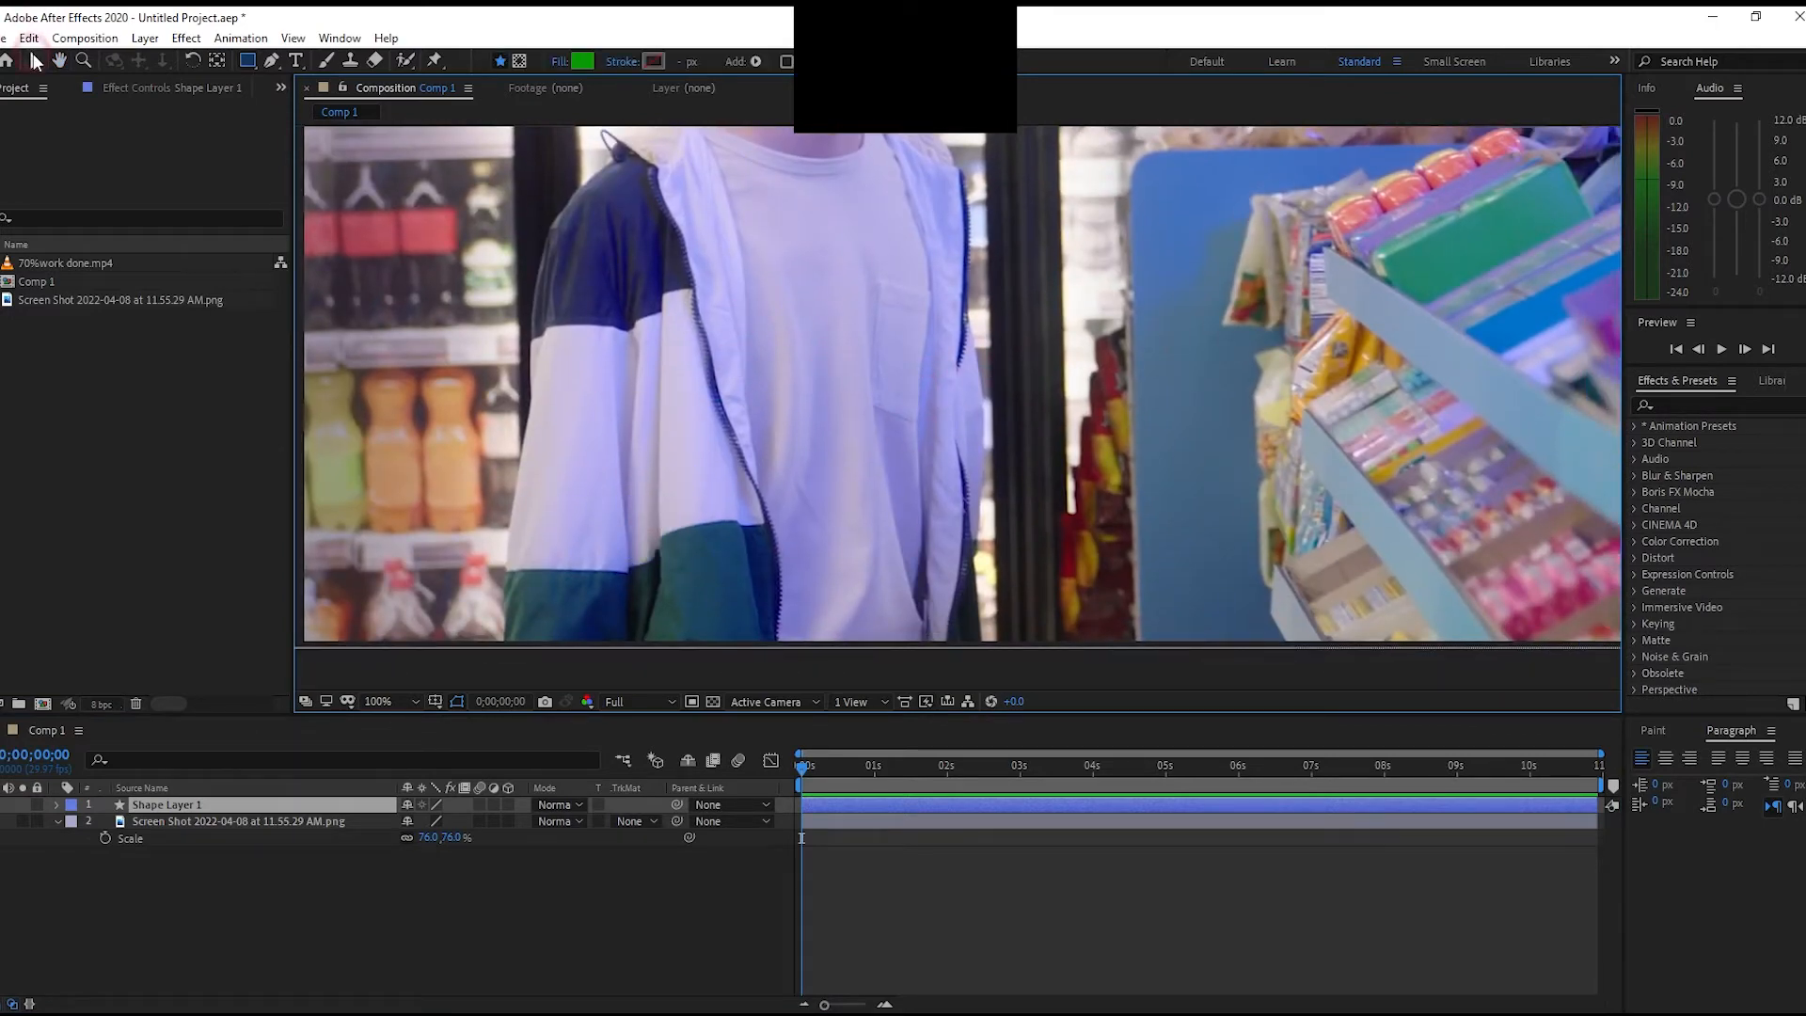
double_click(161, 512)
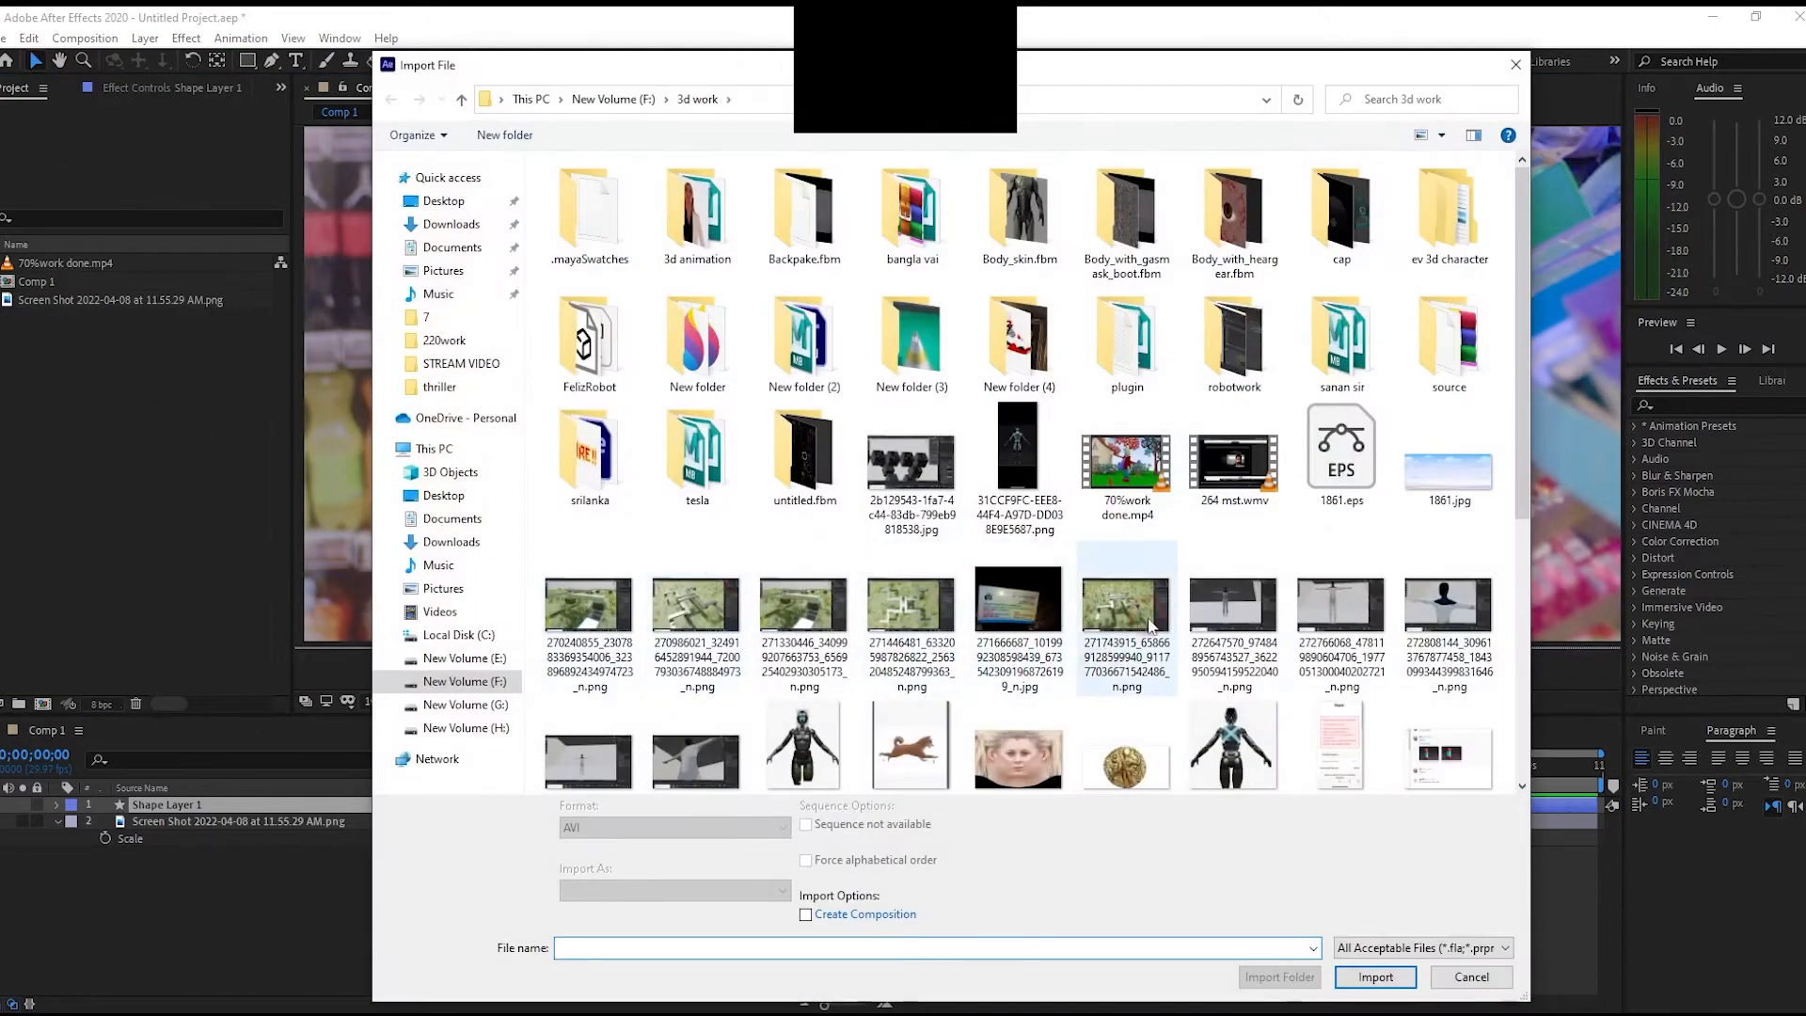
click(479, 679)
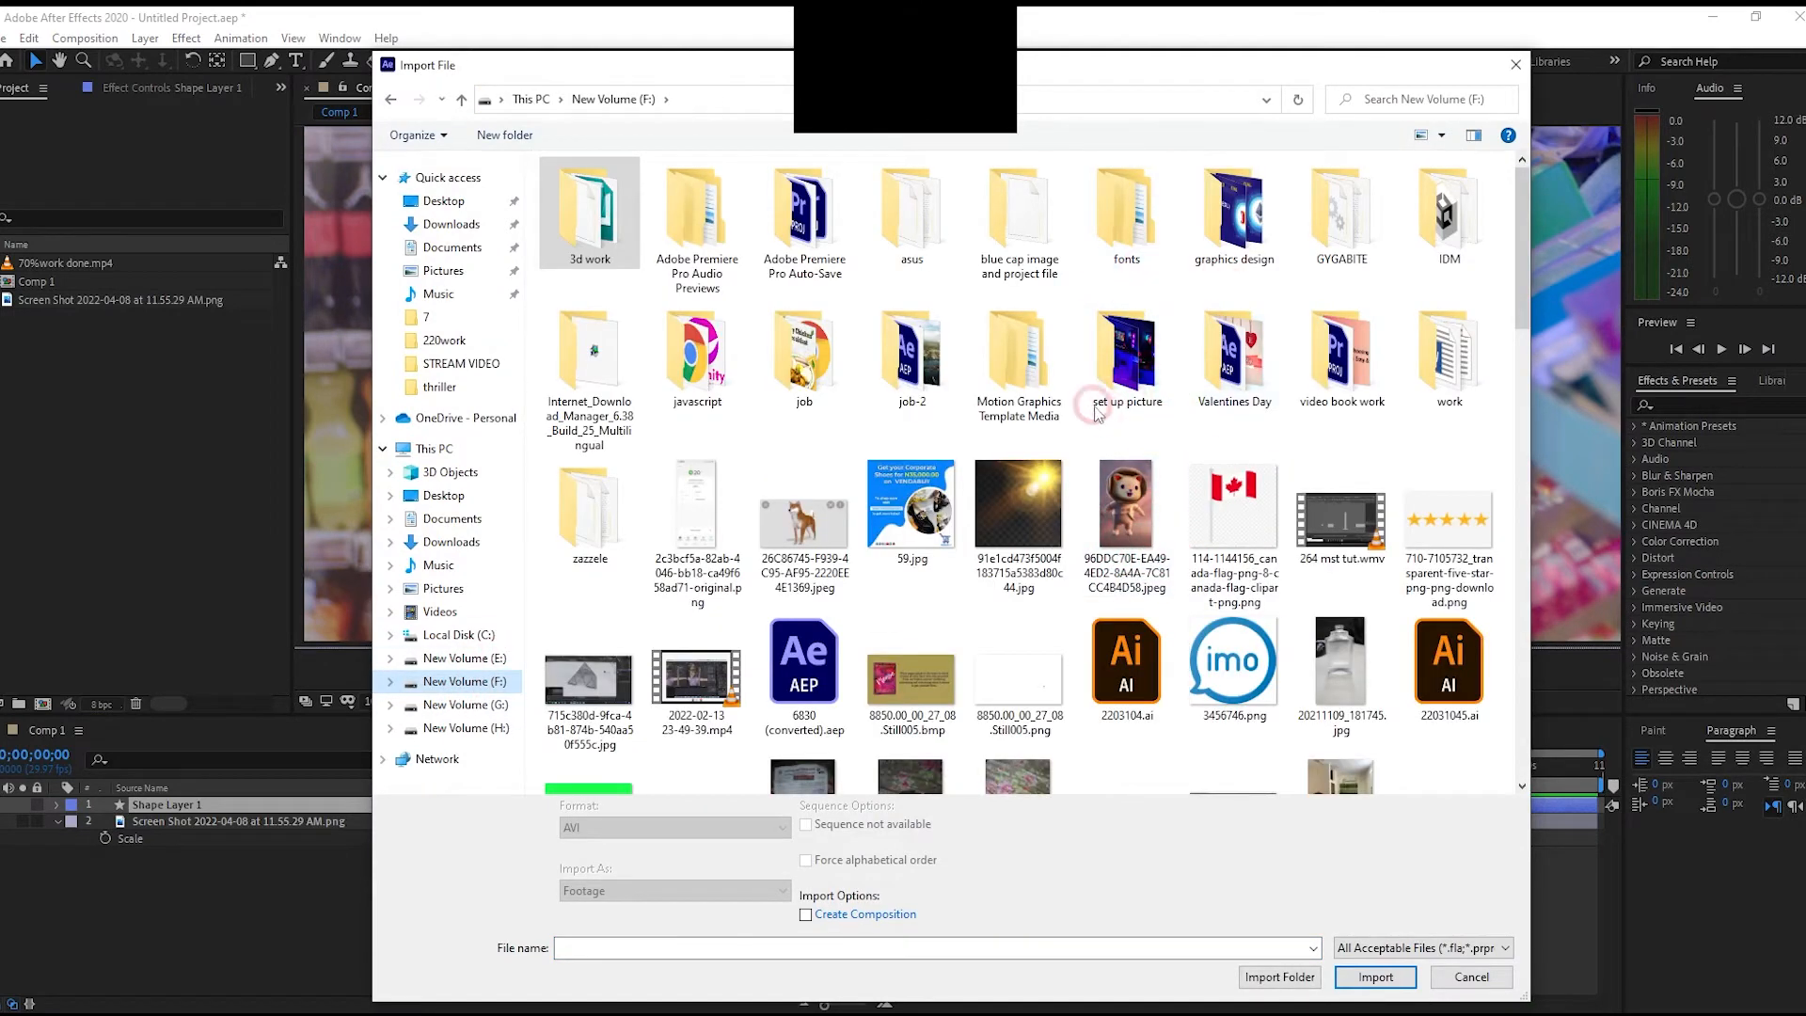
click(1213, 242)
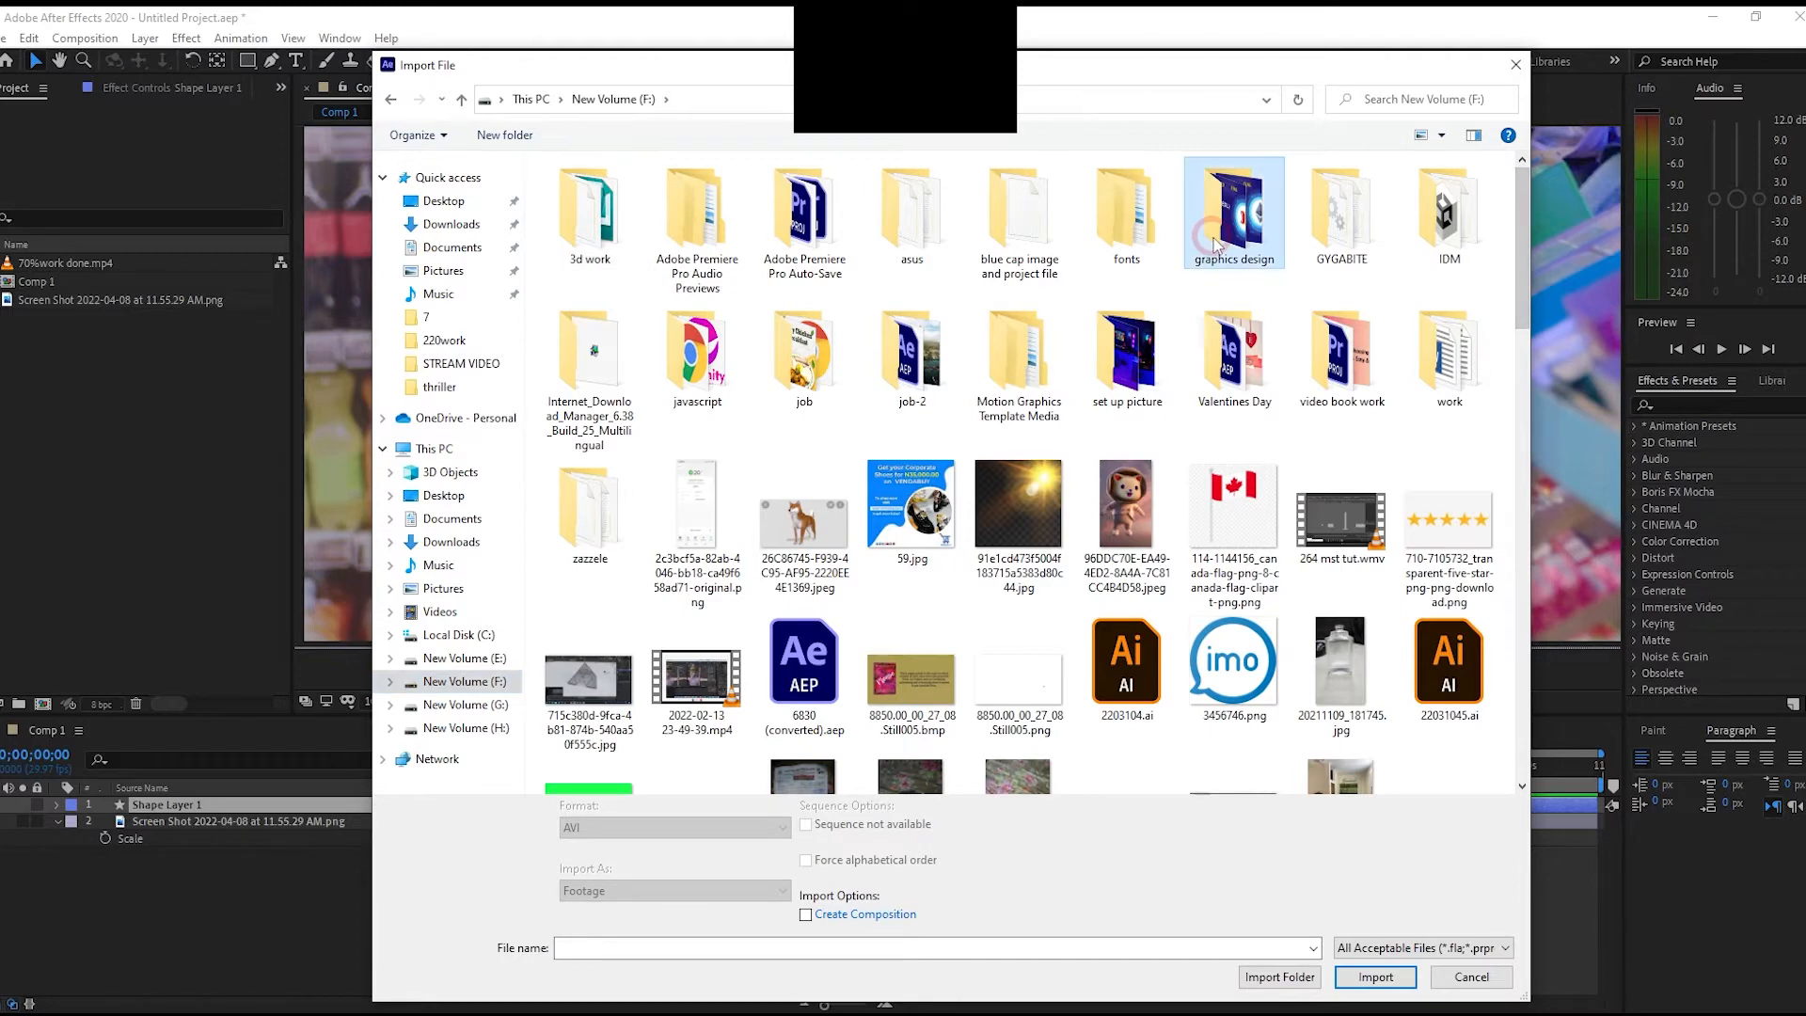
double_click(1213, 243)
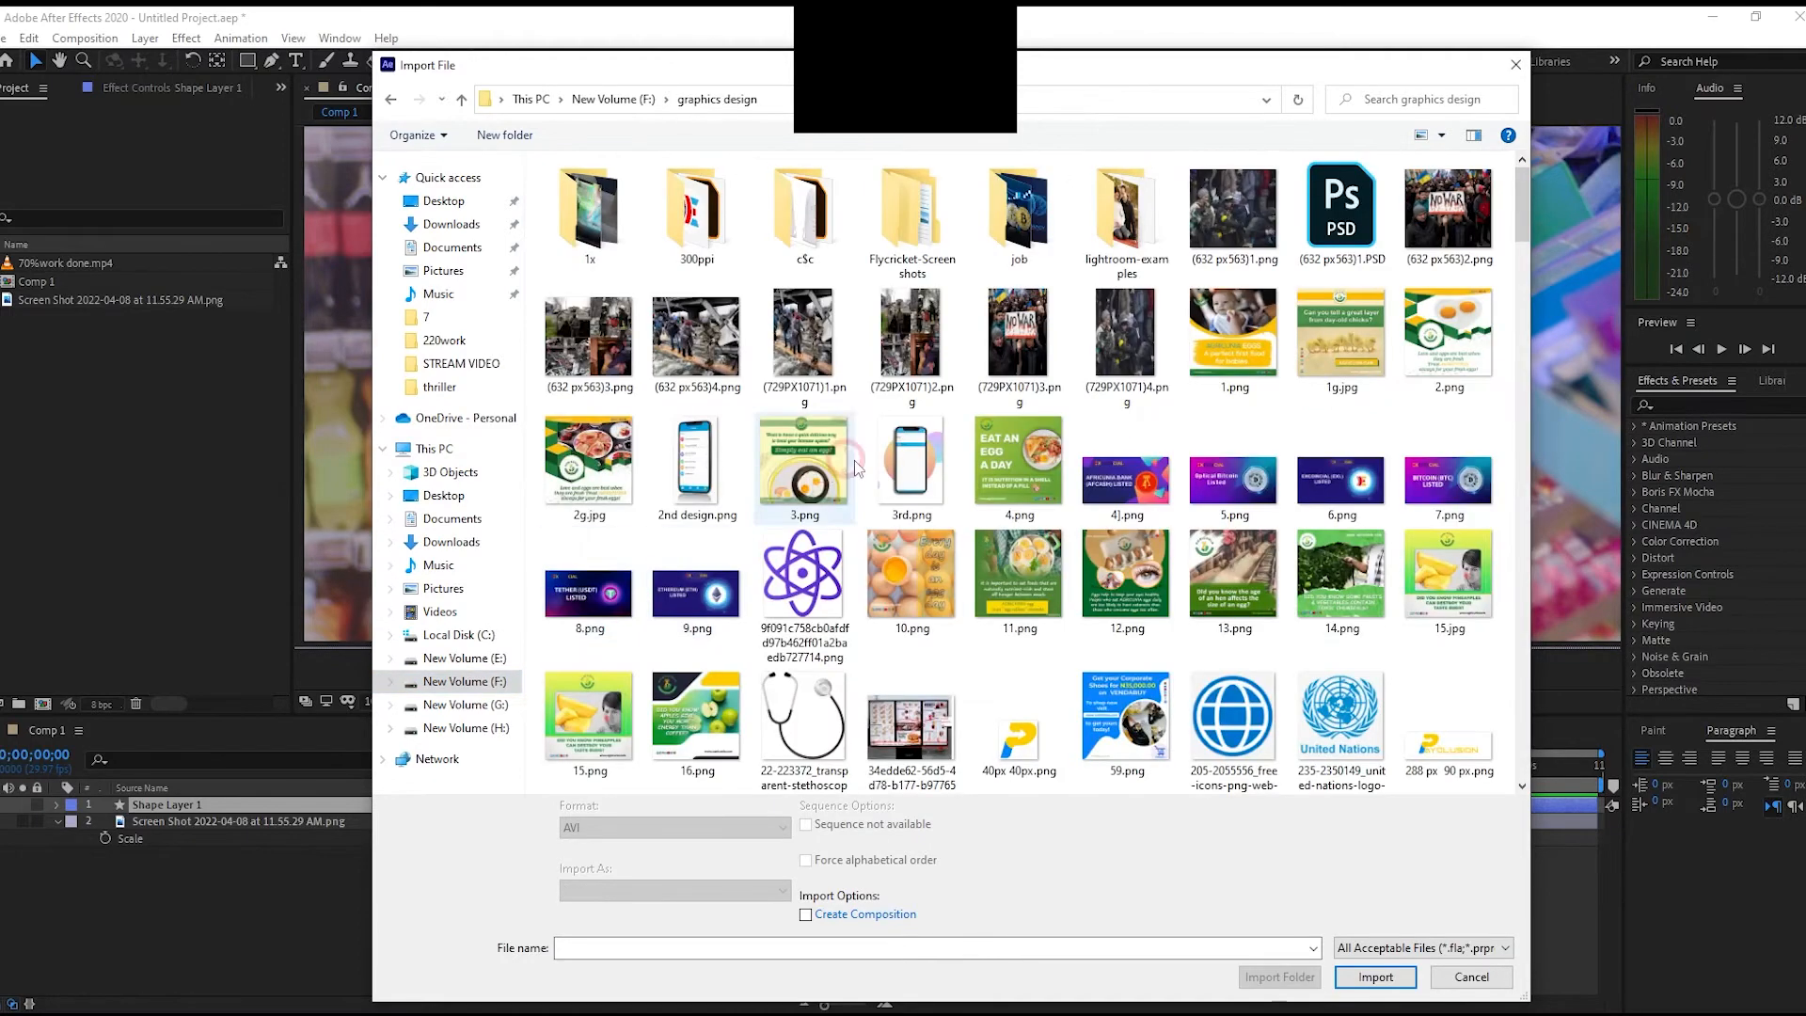
double_click(1035, 246)
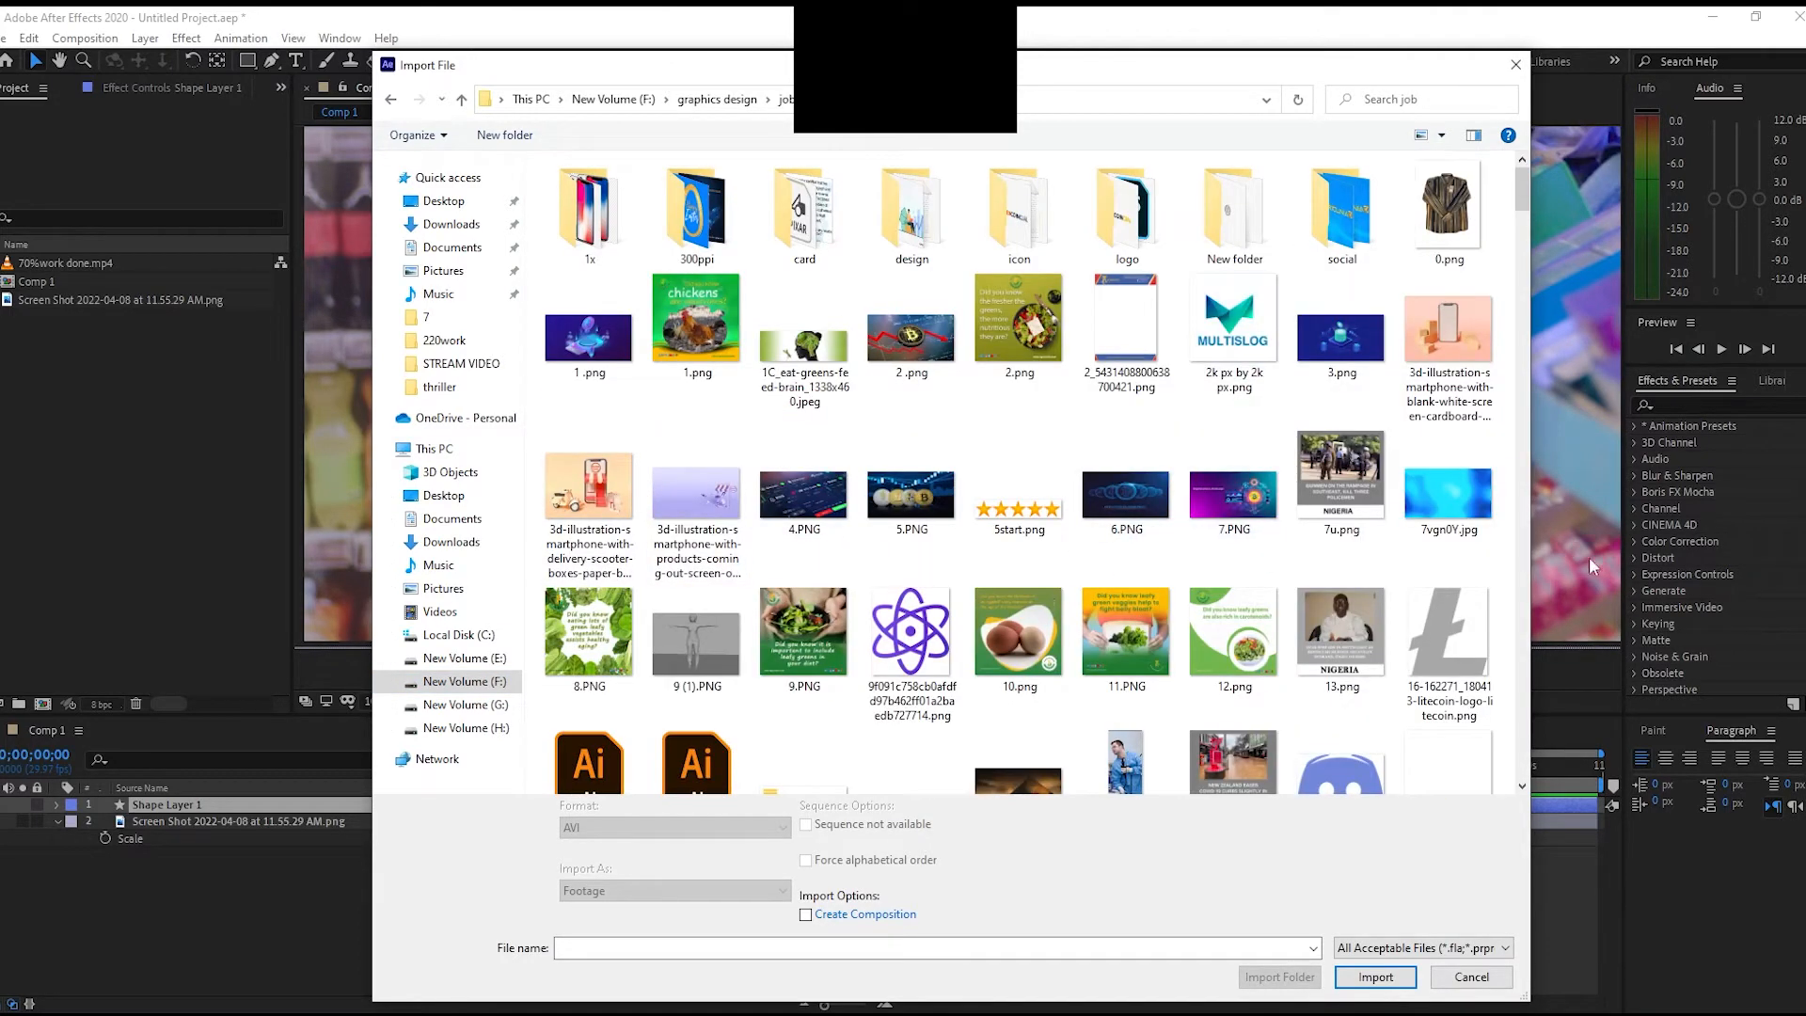
drag(1528, 191, 1520, 210)
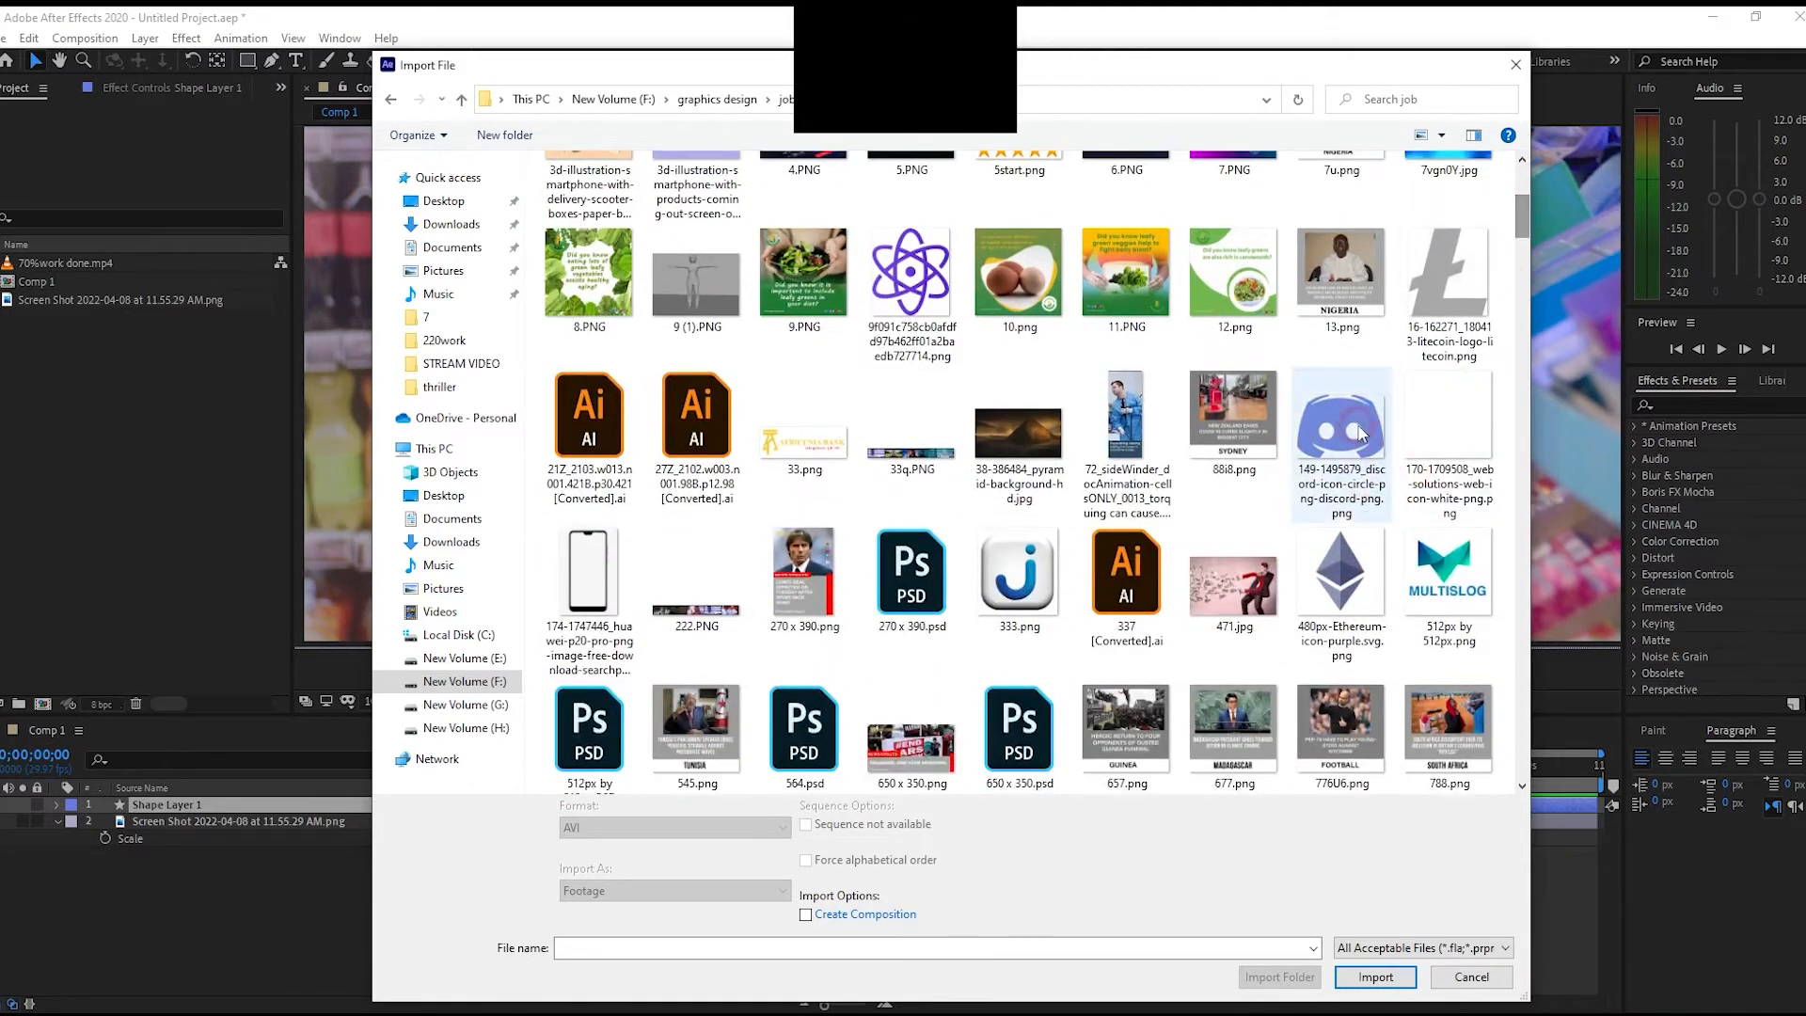
double_click(1352, 424)
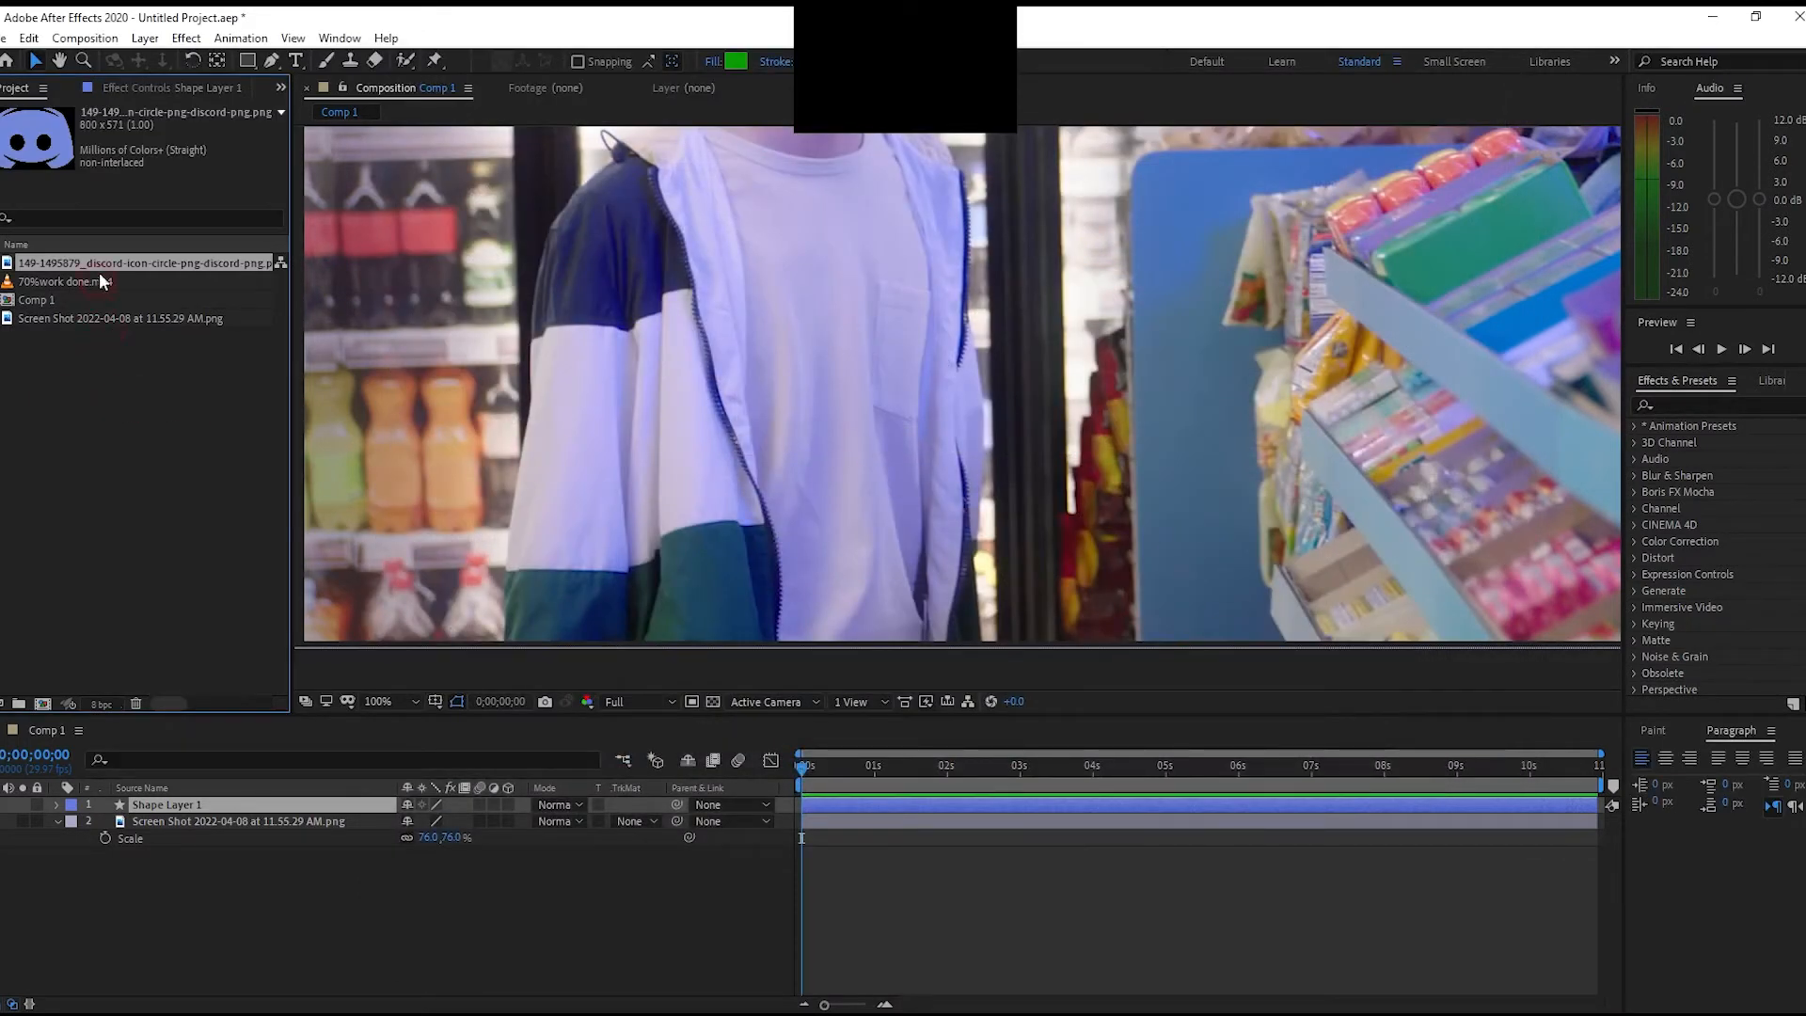
Add the Discord icon to the composition as the top layer, above the green shape layer
drag(71, 262, 161, 804)
scroll(1006, 423, down, 3)
scroll(1007, 424, up, 1)
drag(1075, 369, 956, 460)
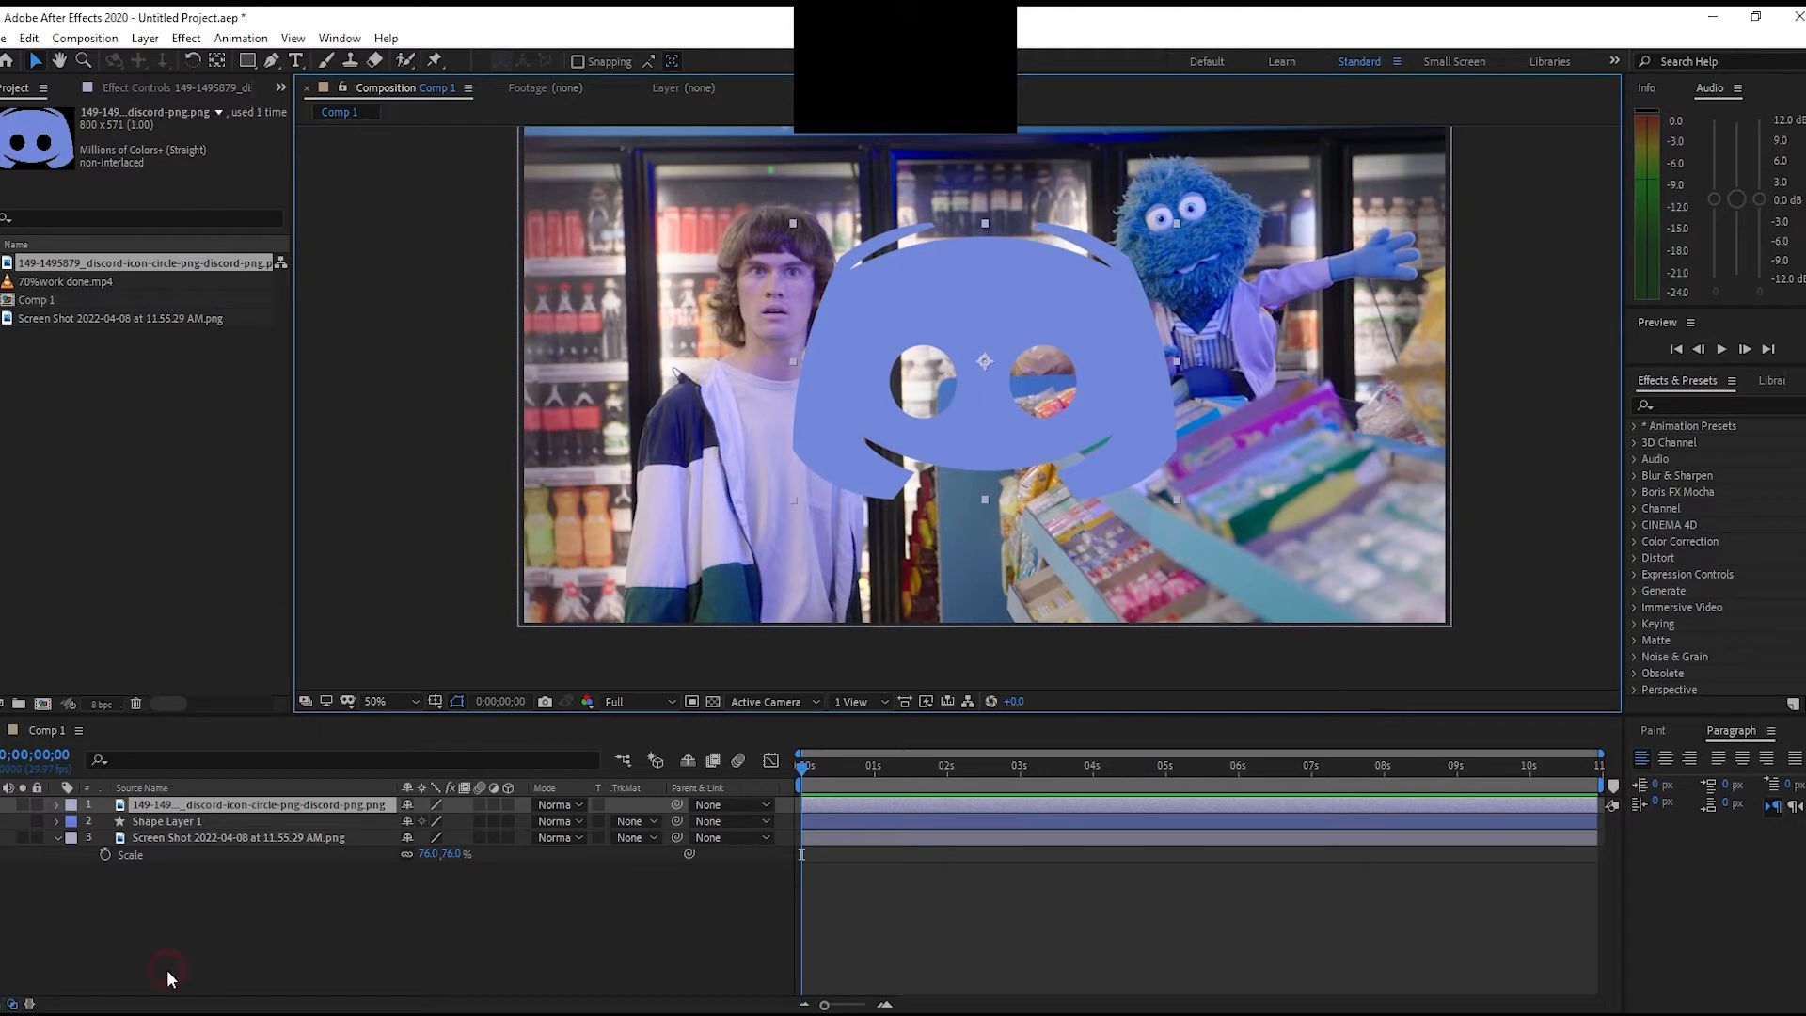
Scale the Discord icon to 30% and move it onto the man's T-shirt
key(s)
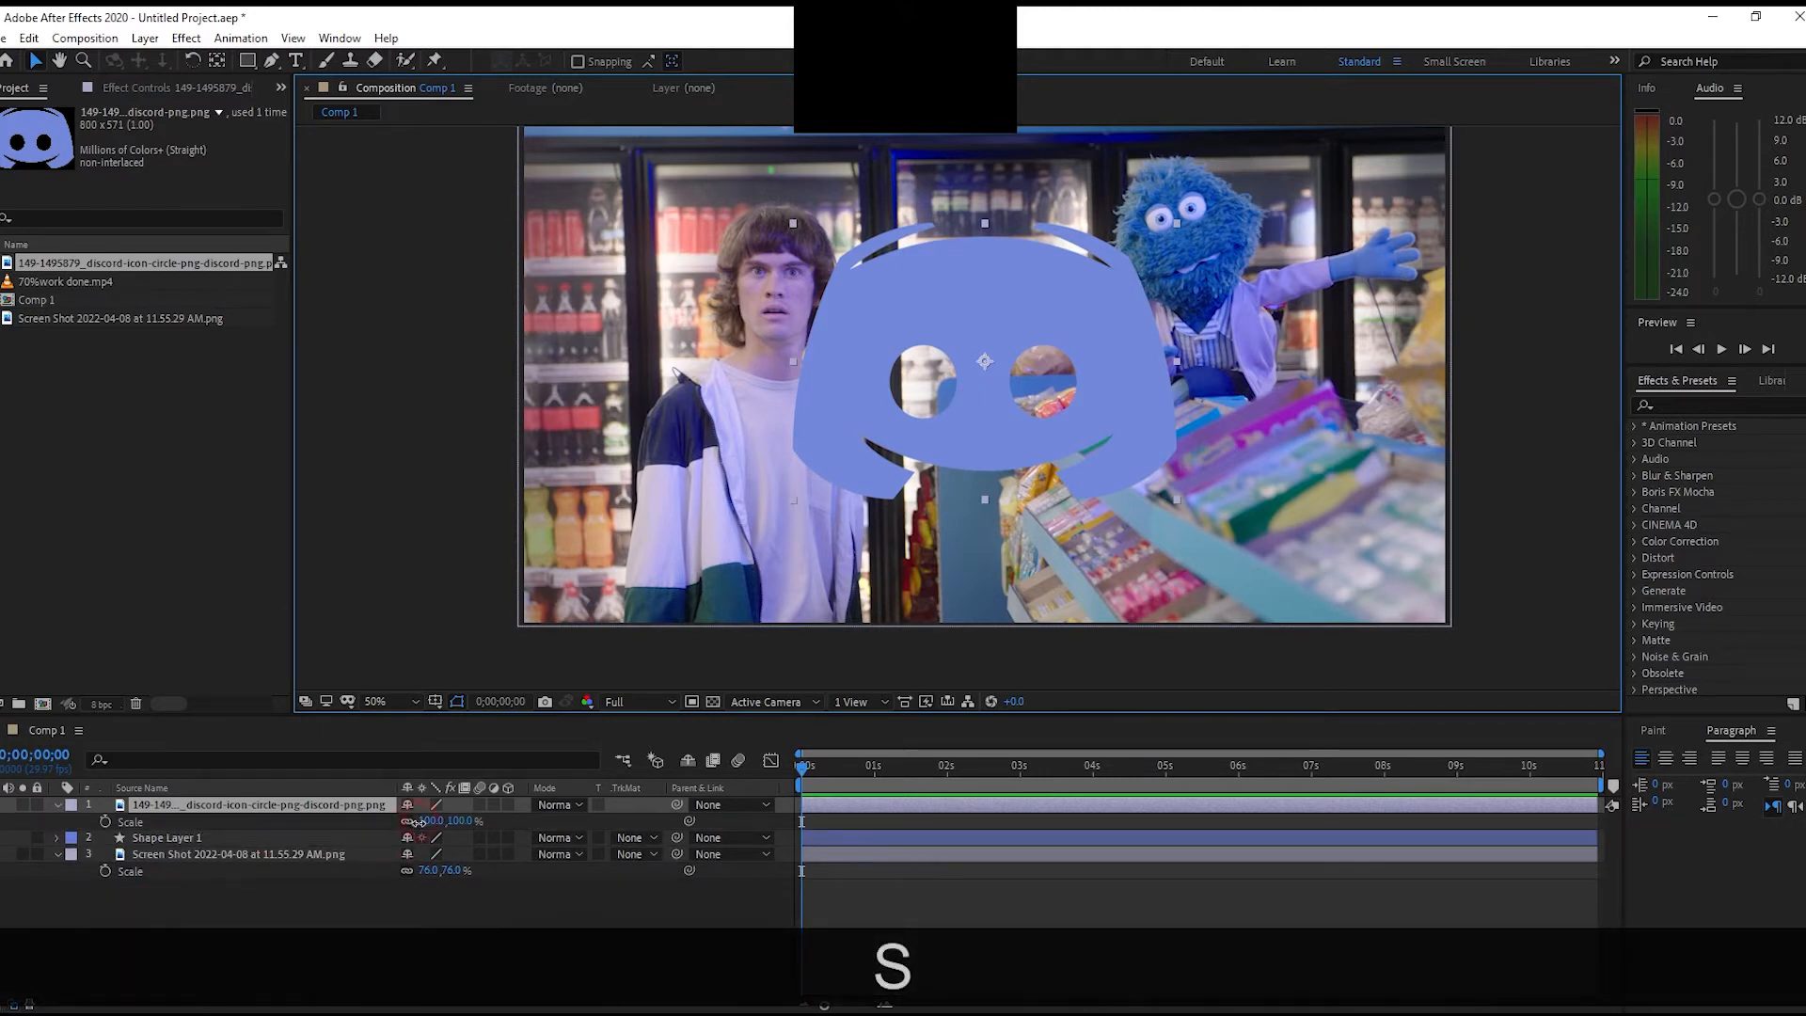
drag(416, 822, 358, 822)
drag(999, 365, 811, 473)
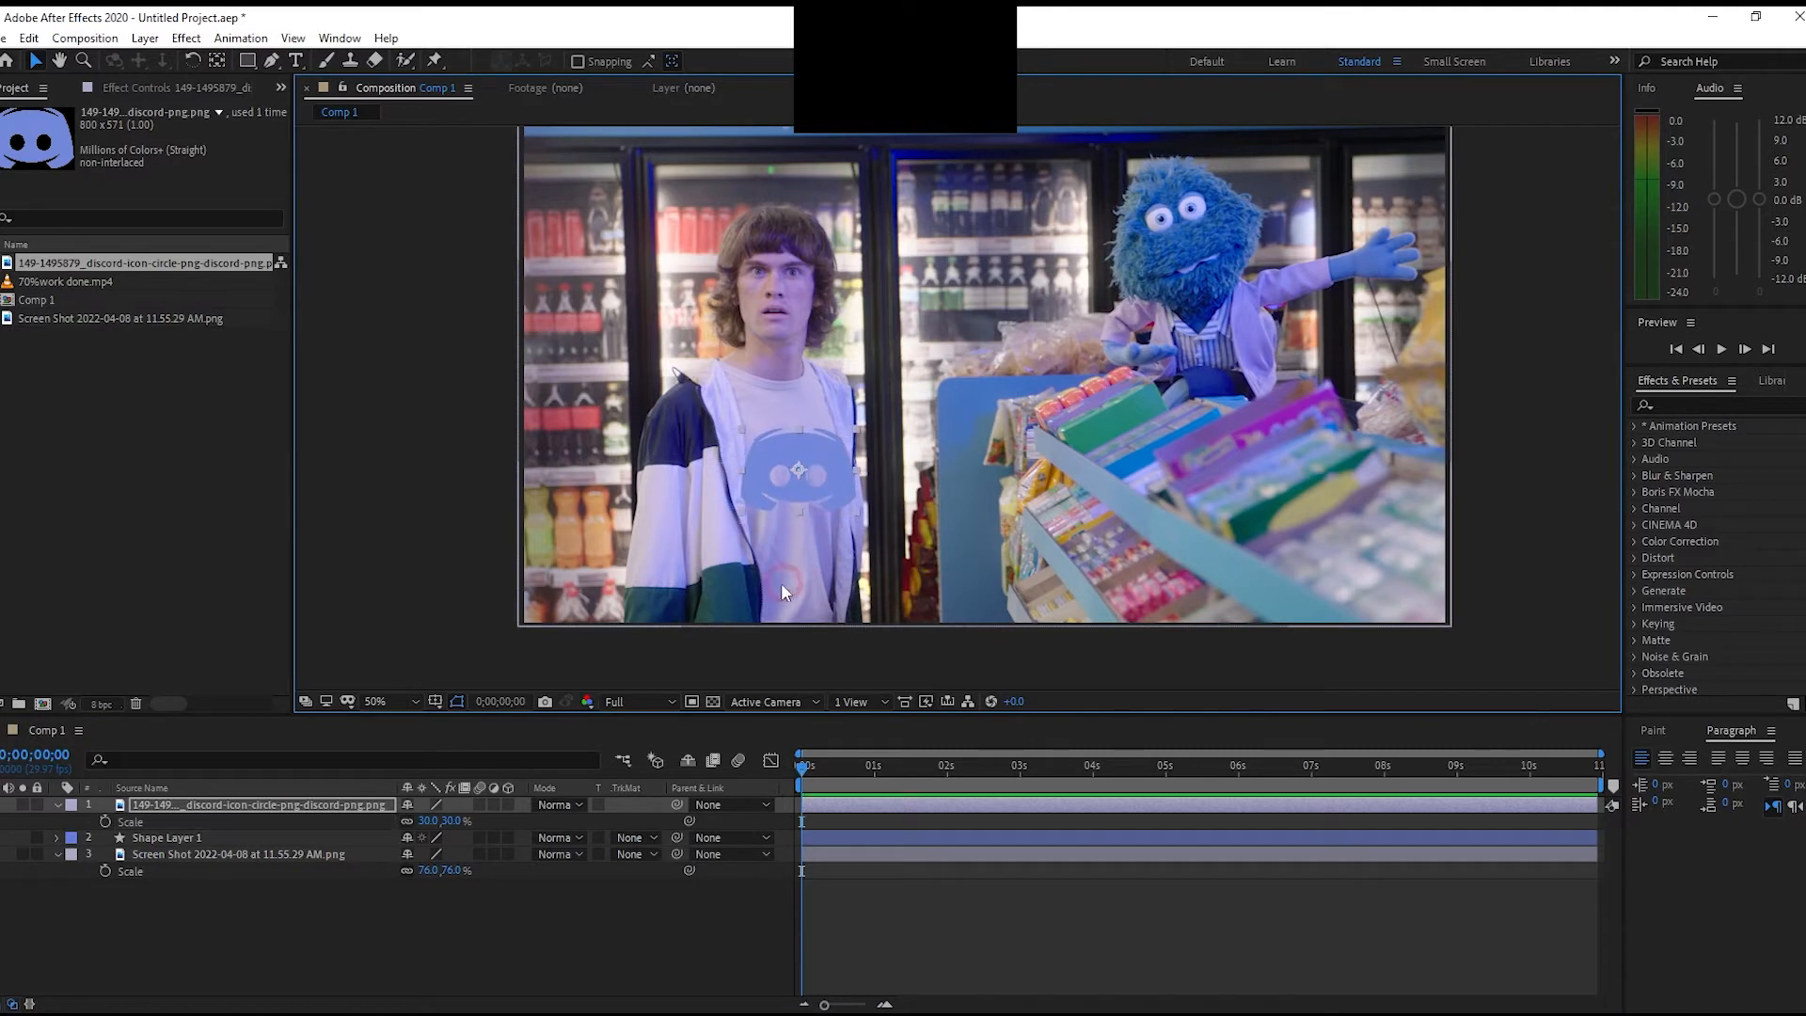
Reduce the Discord icon's scale to 19% and reposition it on the chest of the T-shirt
click(143, 837)
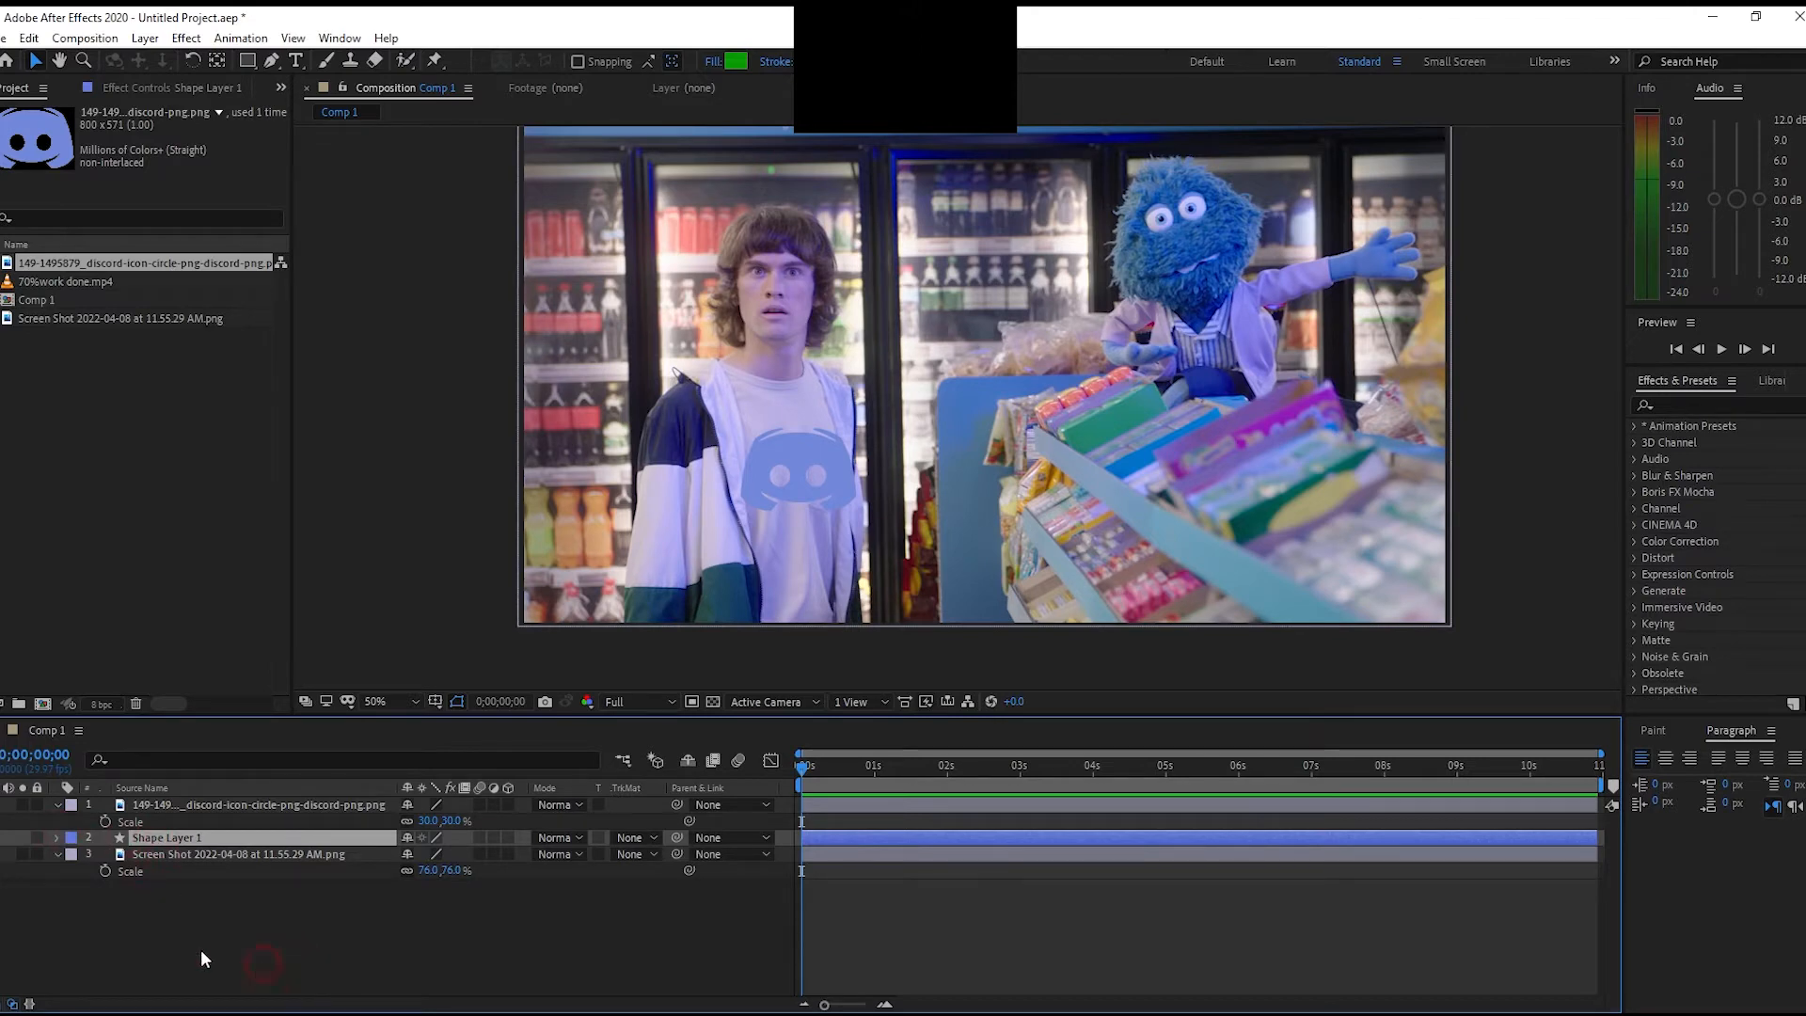
scroll(768, 535, up, 2)
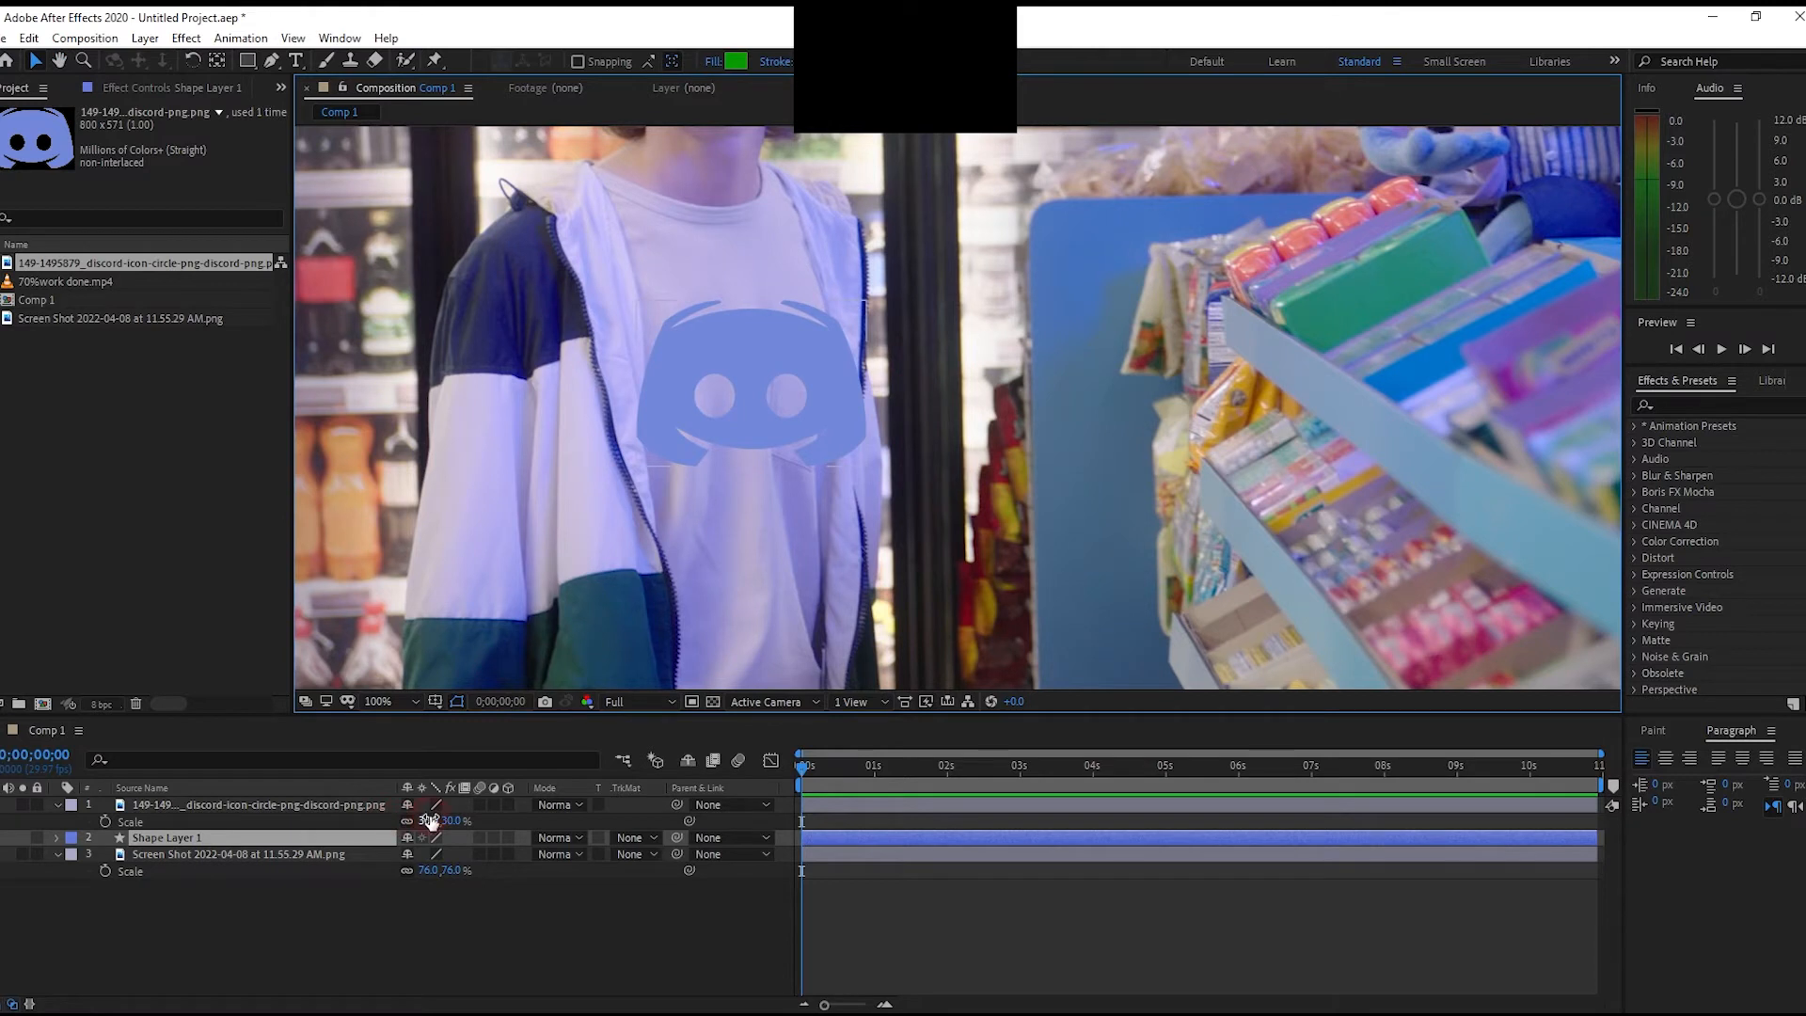
drag(426, 820, 414, 820)
drag(754, 388, 755, 397)
click(298, 837)
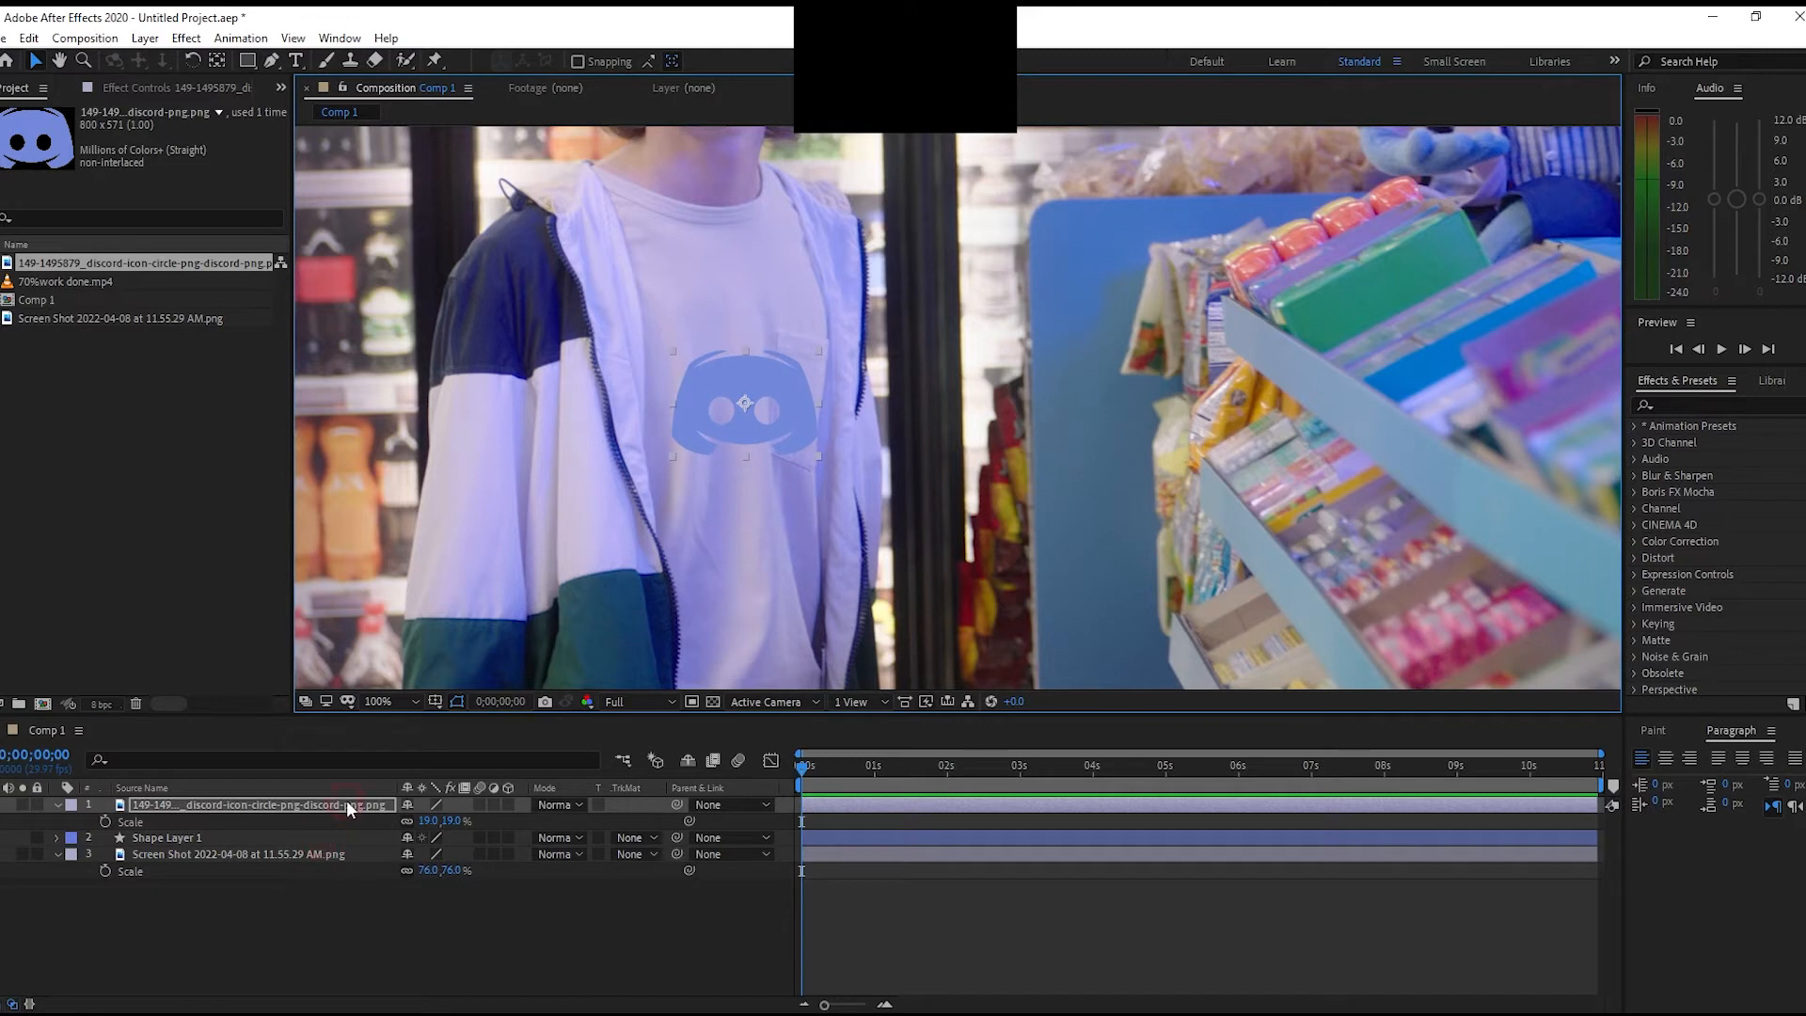
Make the Discord icon a 3D layer, set its Y orientation to 29°, and move it slightly down the shirt
click(508, 805)
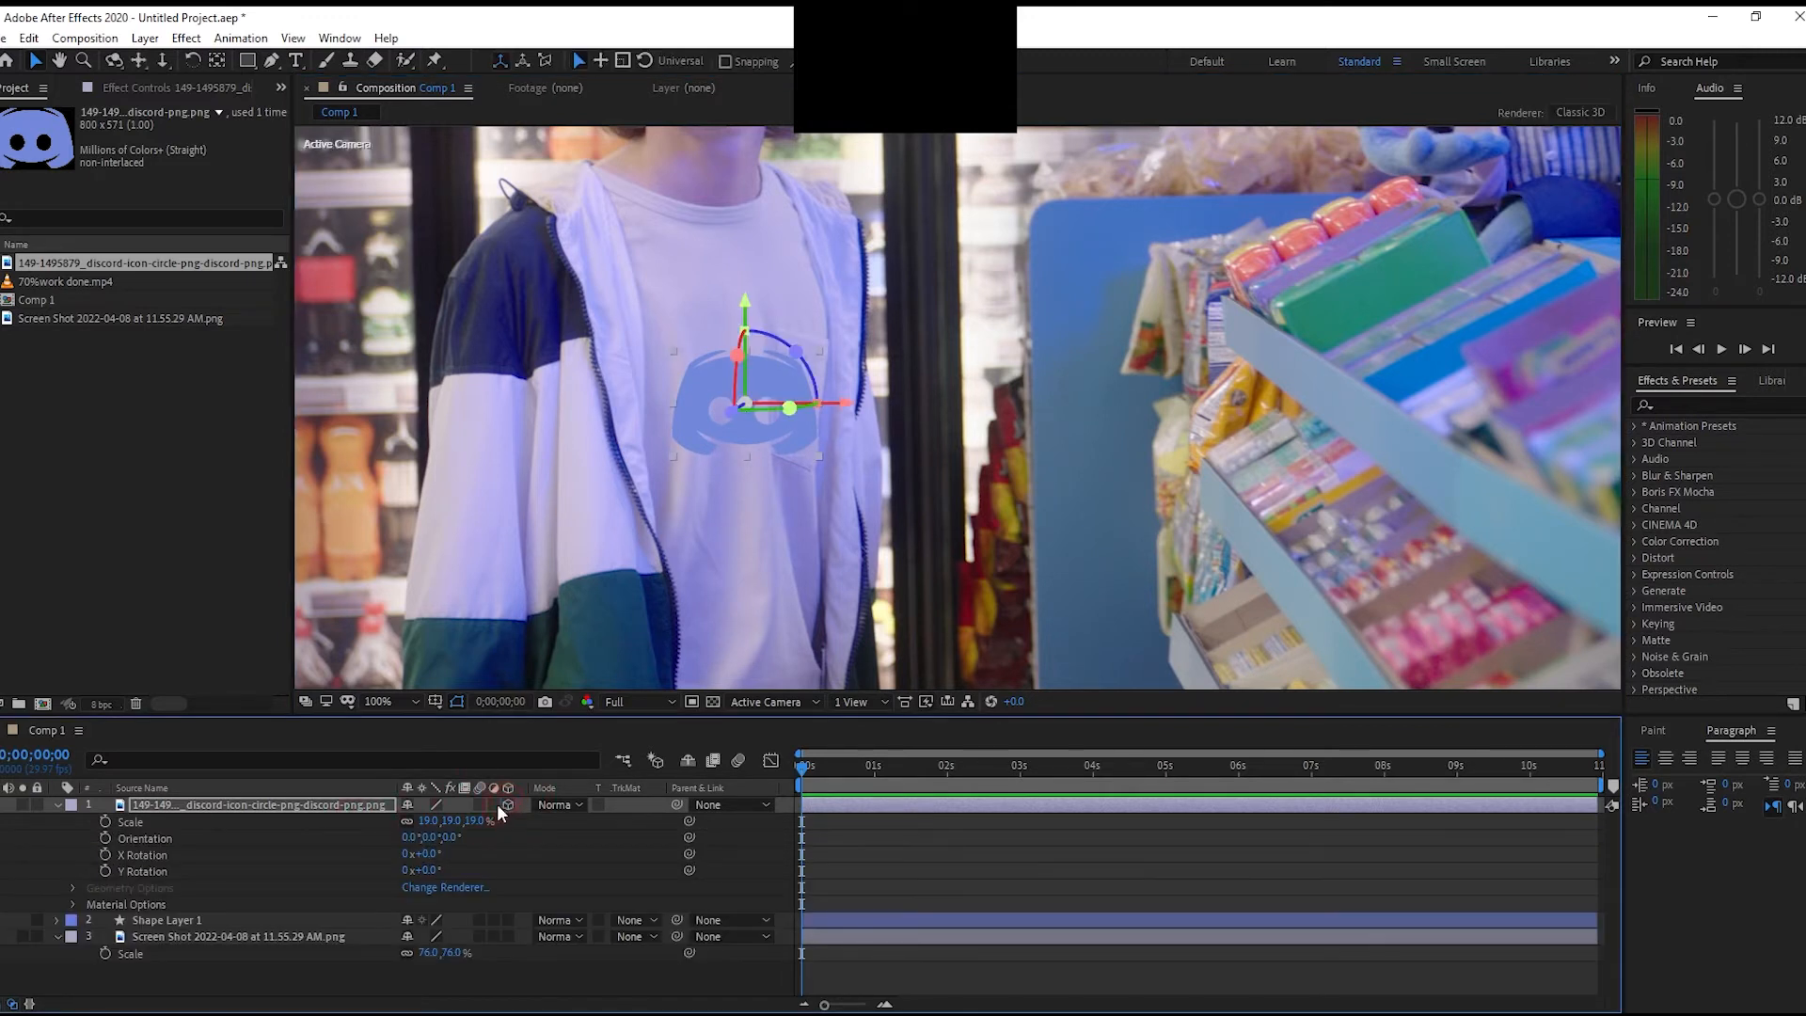
drag(431, 840, 454, 840)
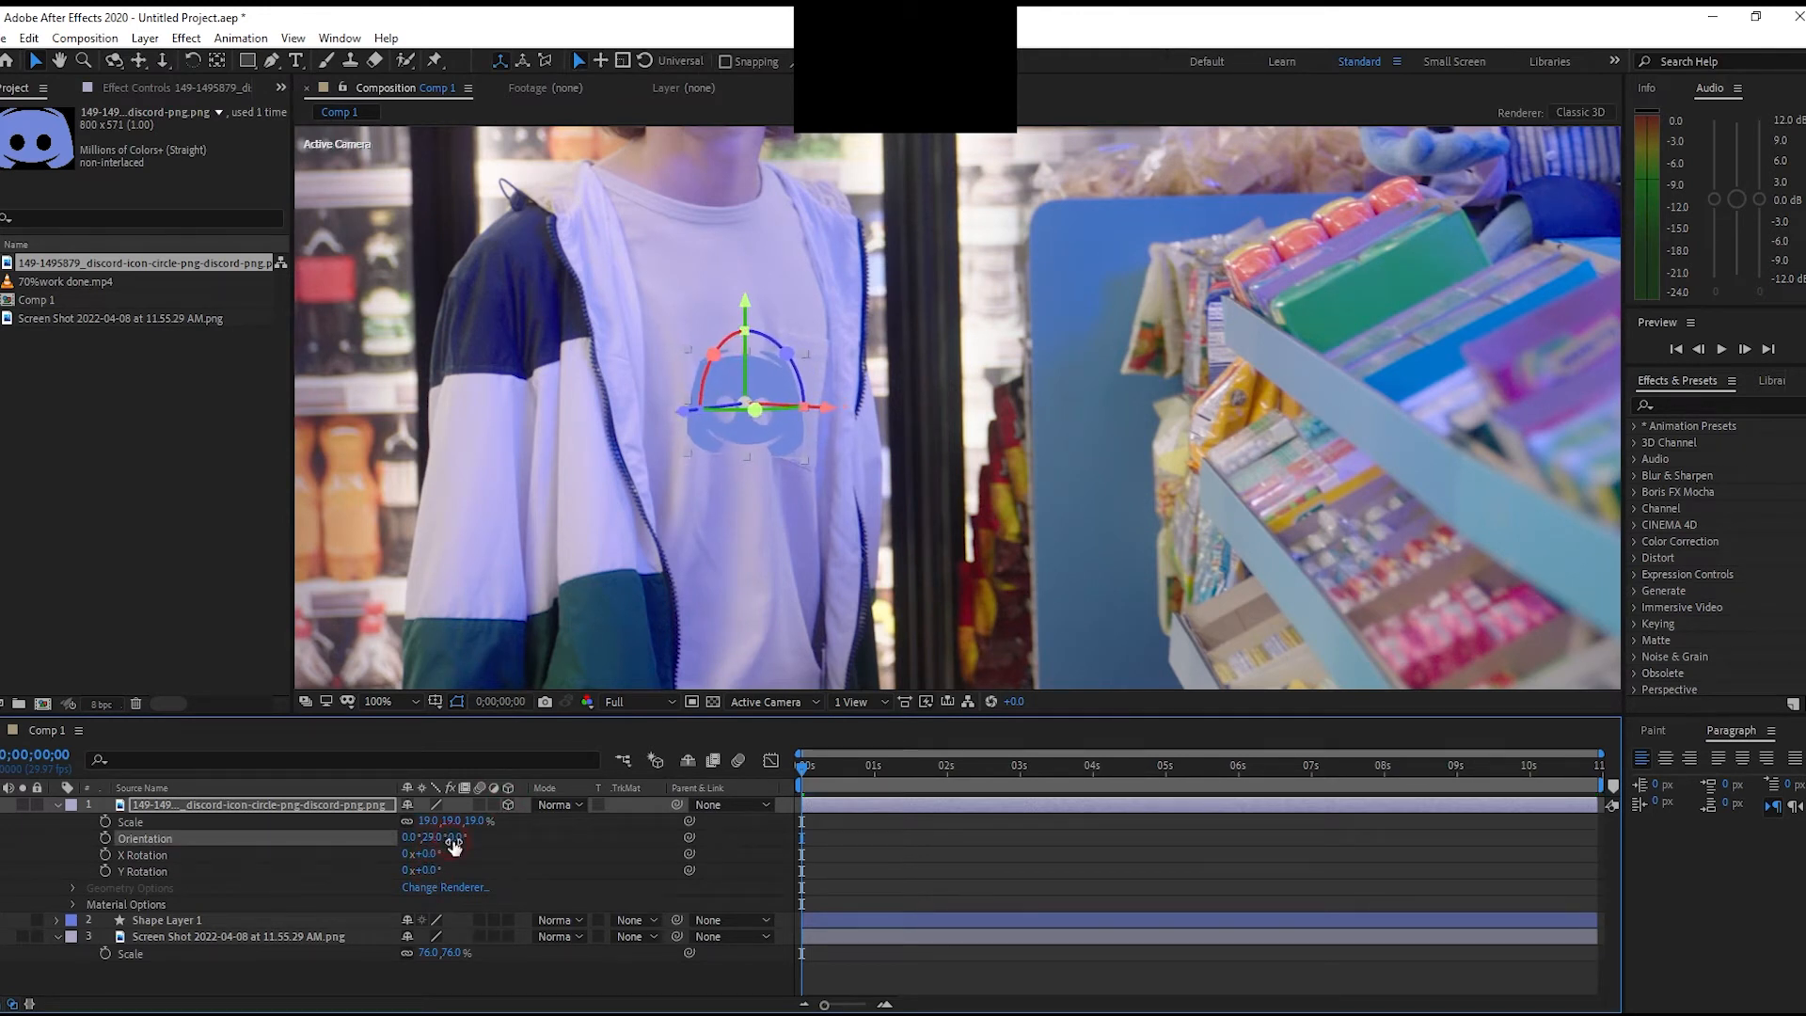
drag(744, 303, 742, 339)
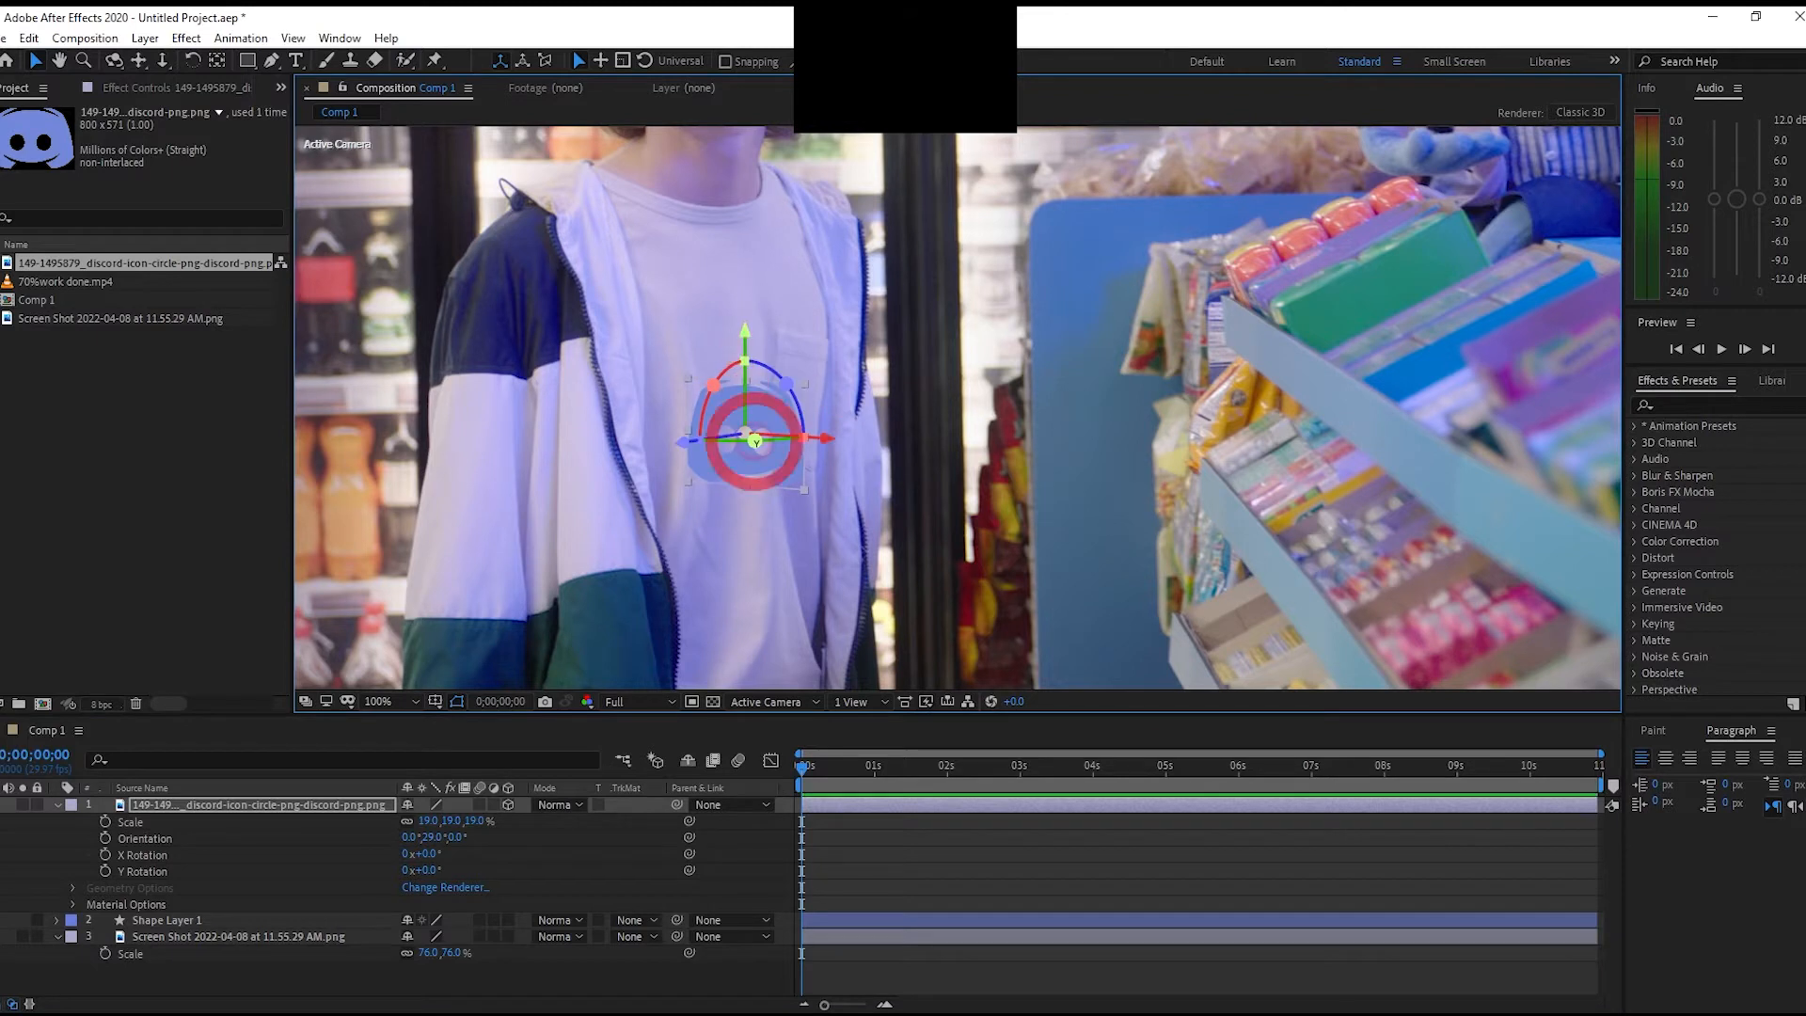
Rotate the Discord icon to an orientation of about 0.5°, 310°, 0.4° to match the angle of the shirt
mouse_move(427, 858)
mouse_down()
mouse_move(304, 855)
mouse_move(414, 837)
mouse_up()
key(ctrl+z)
key(ctrl+z)
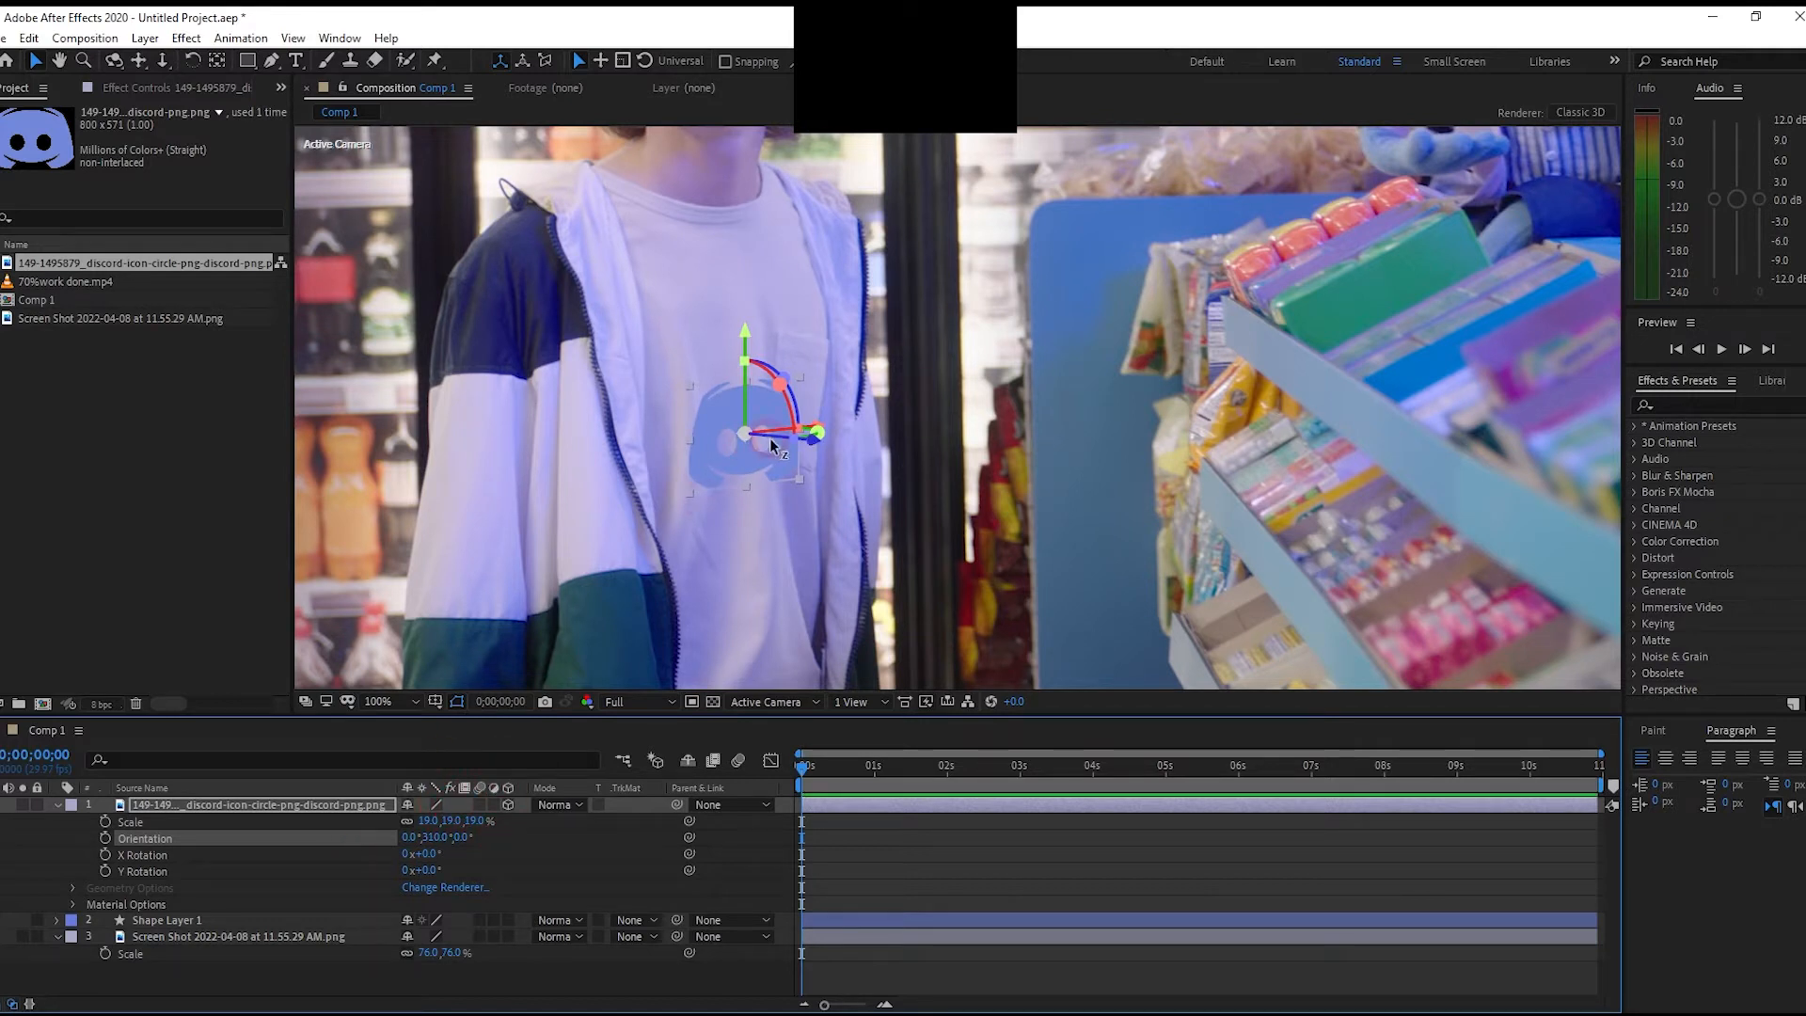
drag(781, 383, 780, 386)
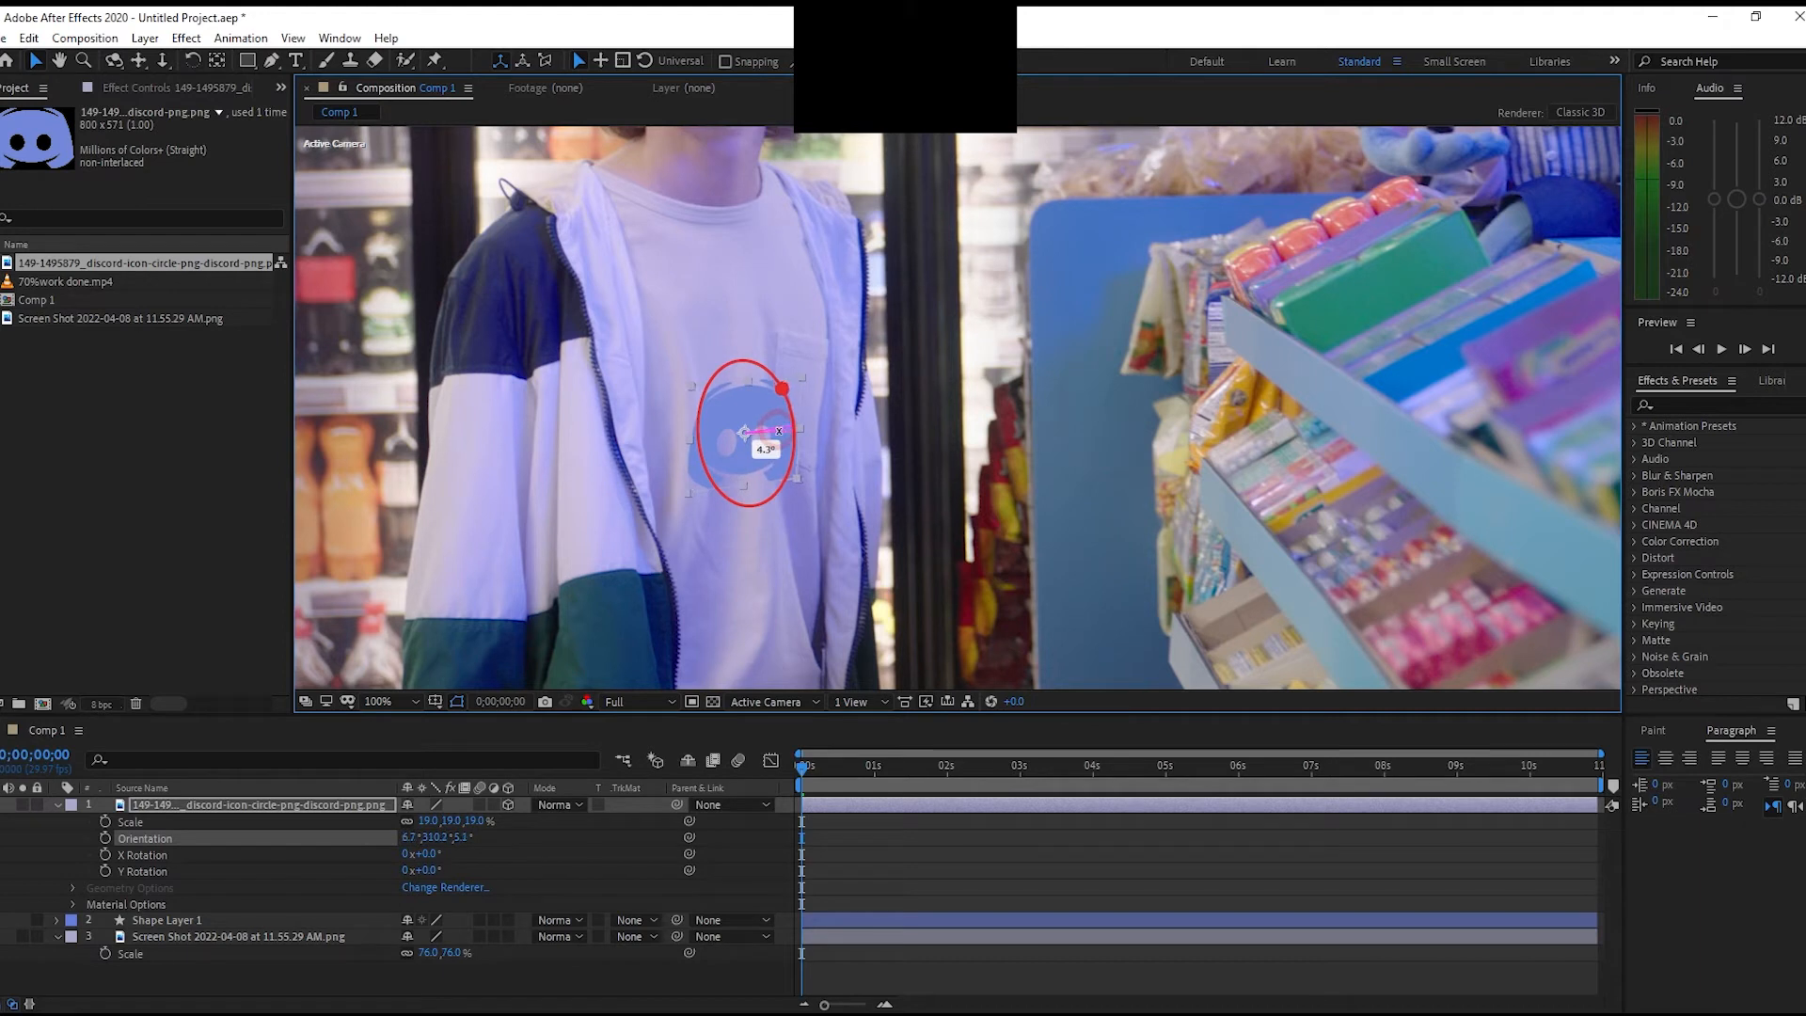
drag(779, 428, 779, 429)
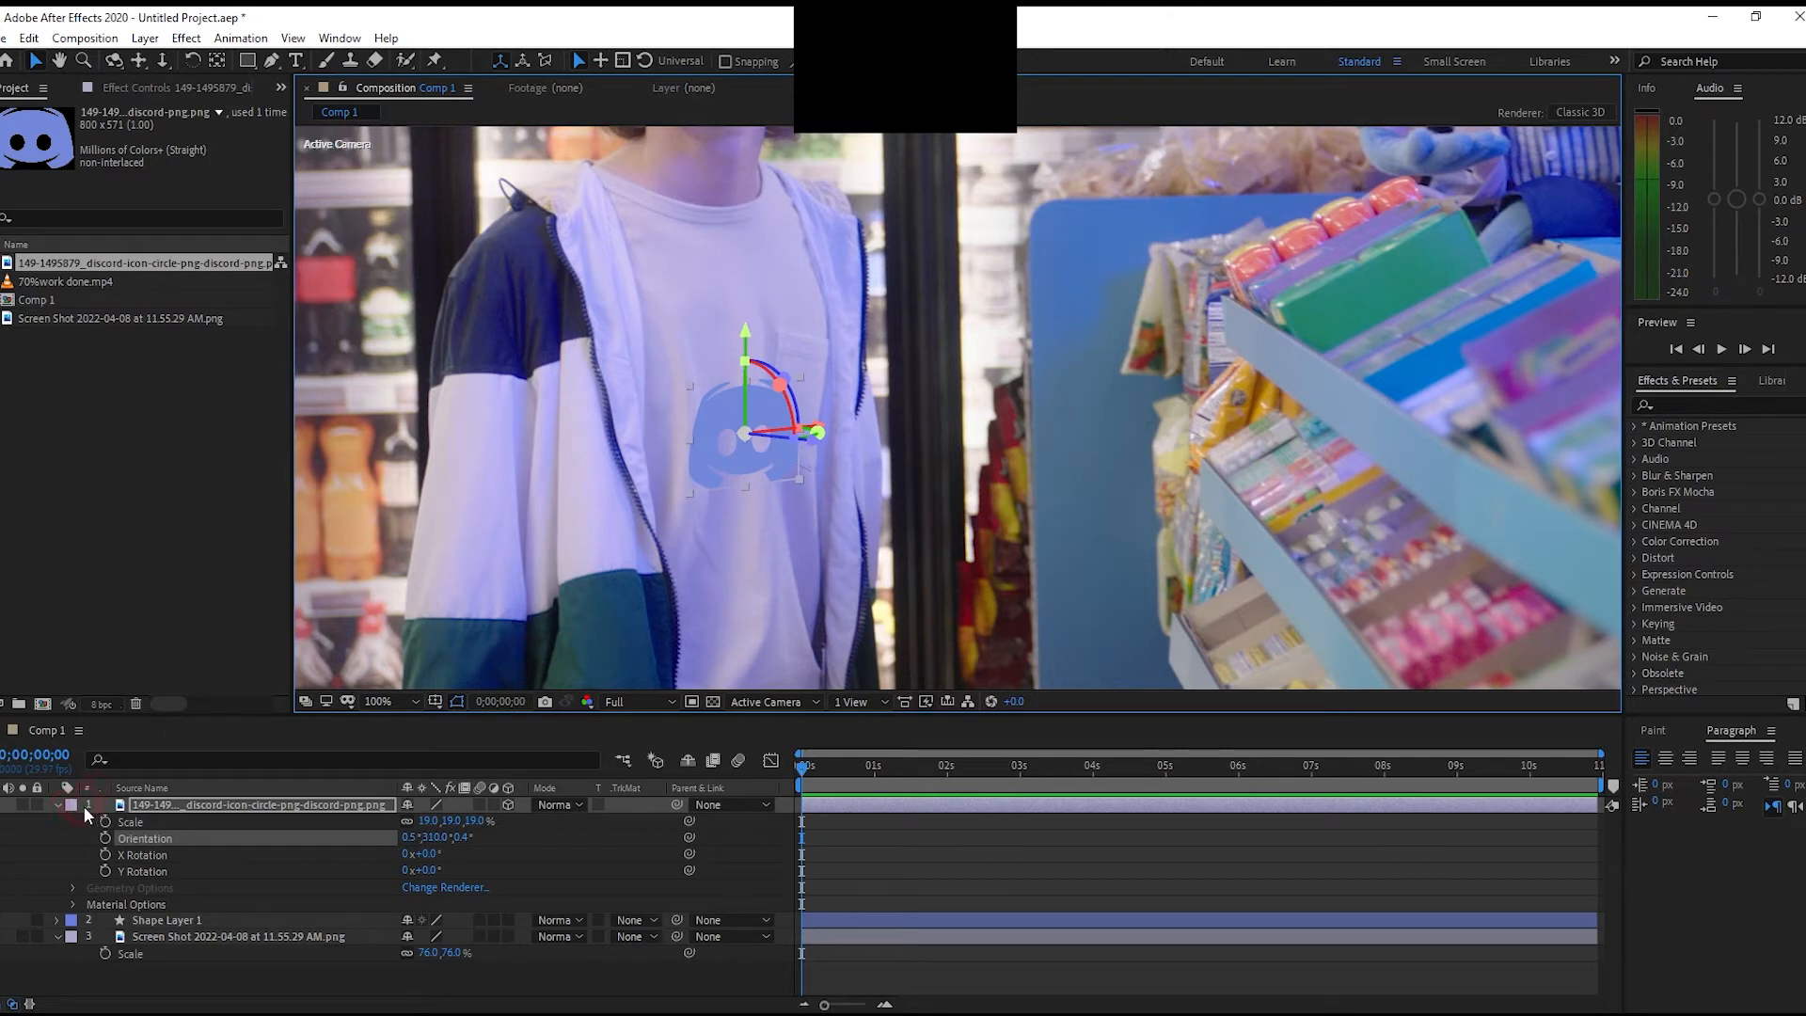
Collapse the Discord icon layer's properties and set its blending mode to Overlay
click(59, 805)
click(553, 807)
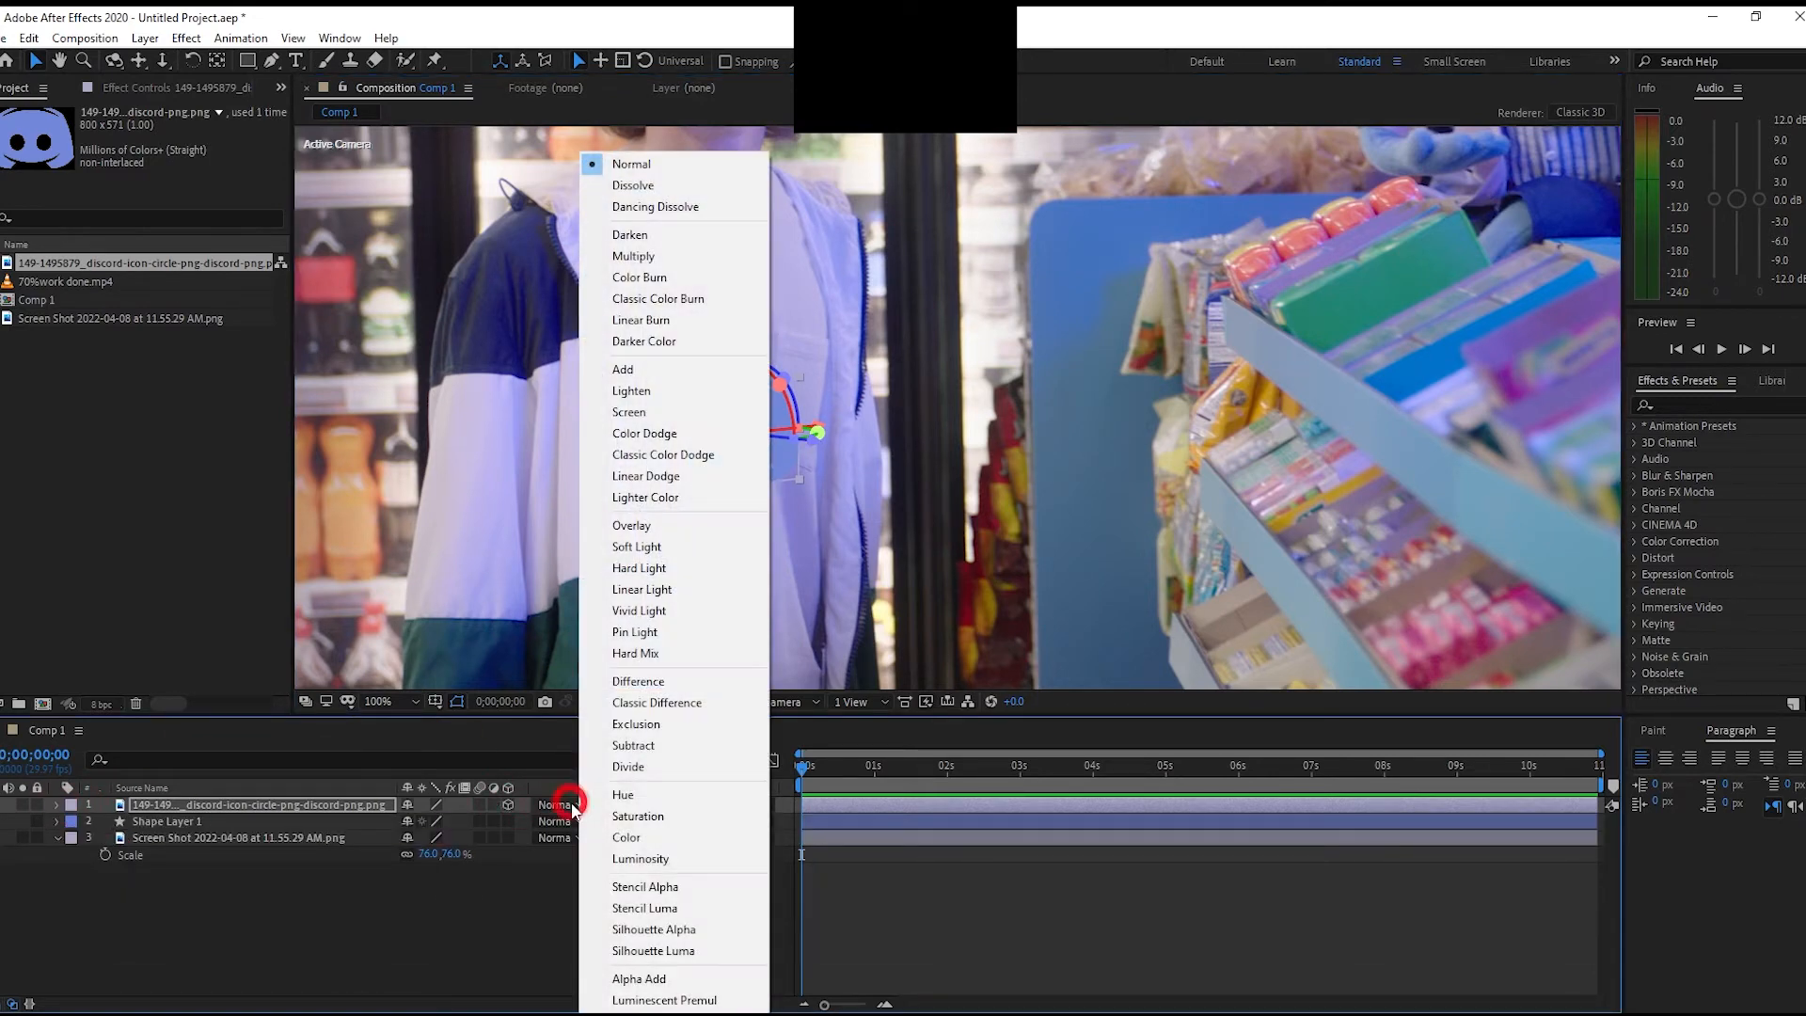
click(649, 520)
click(451, 912)
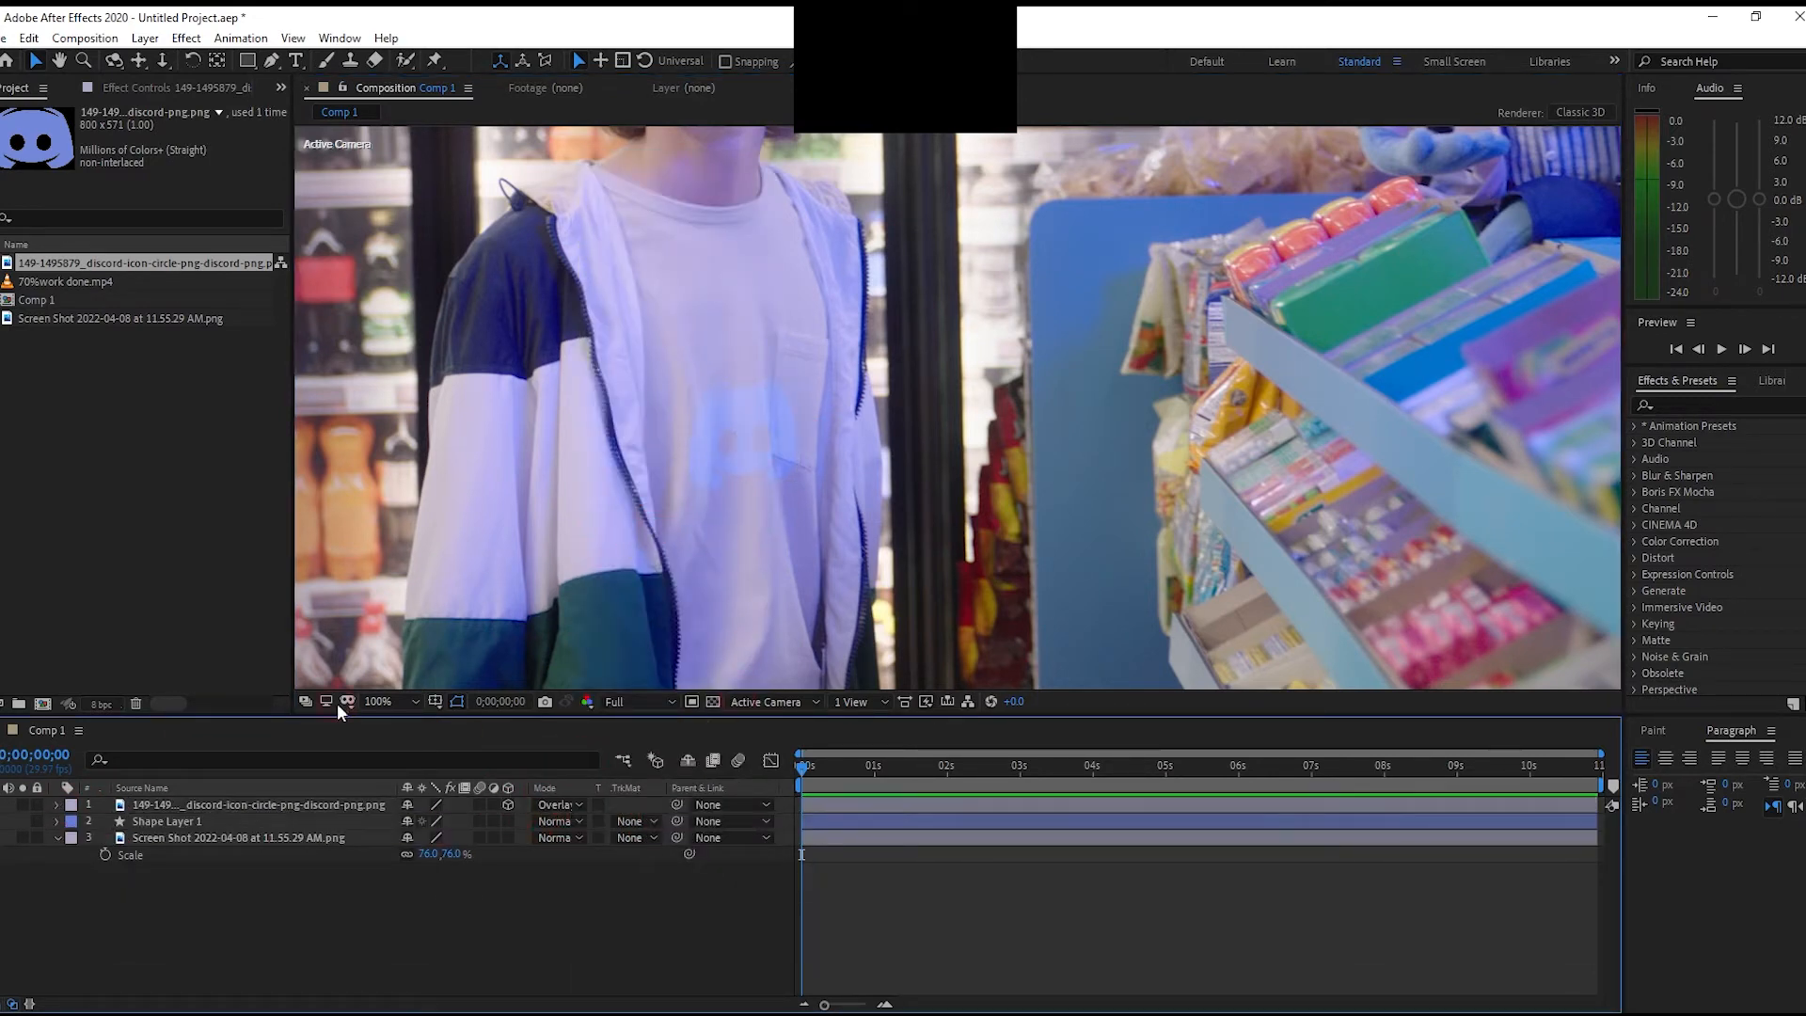
Examine up close and at a distance how the Overlay-blended Discord icon sits on the shirt fabric
scroll(696, 576, down, 2)
scroll(696, 575, up, 1)
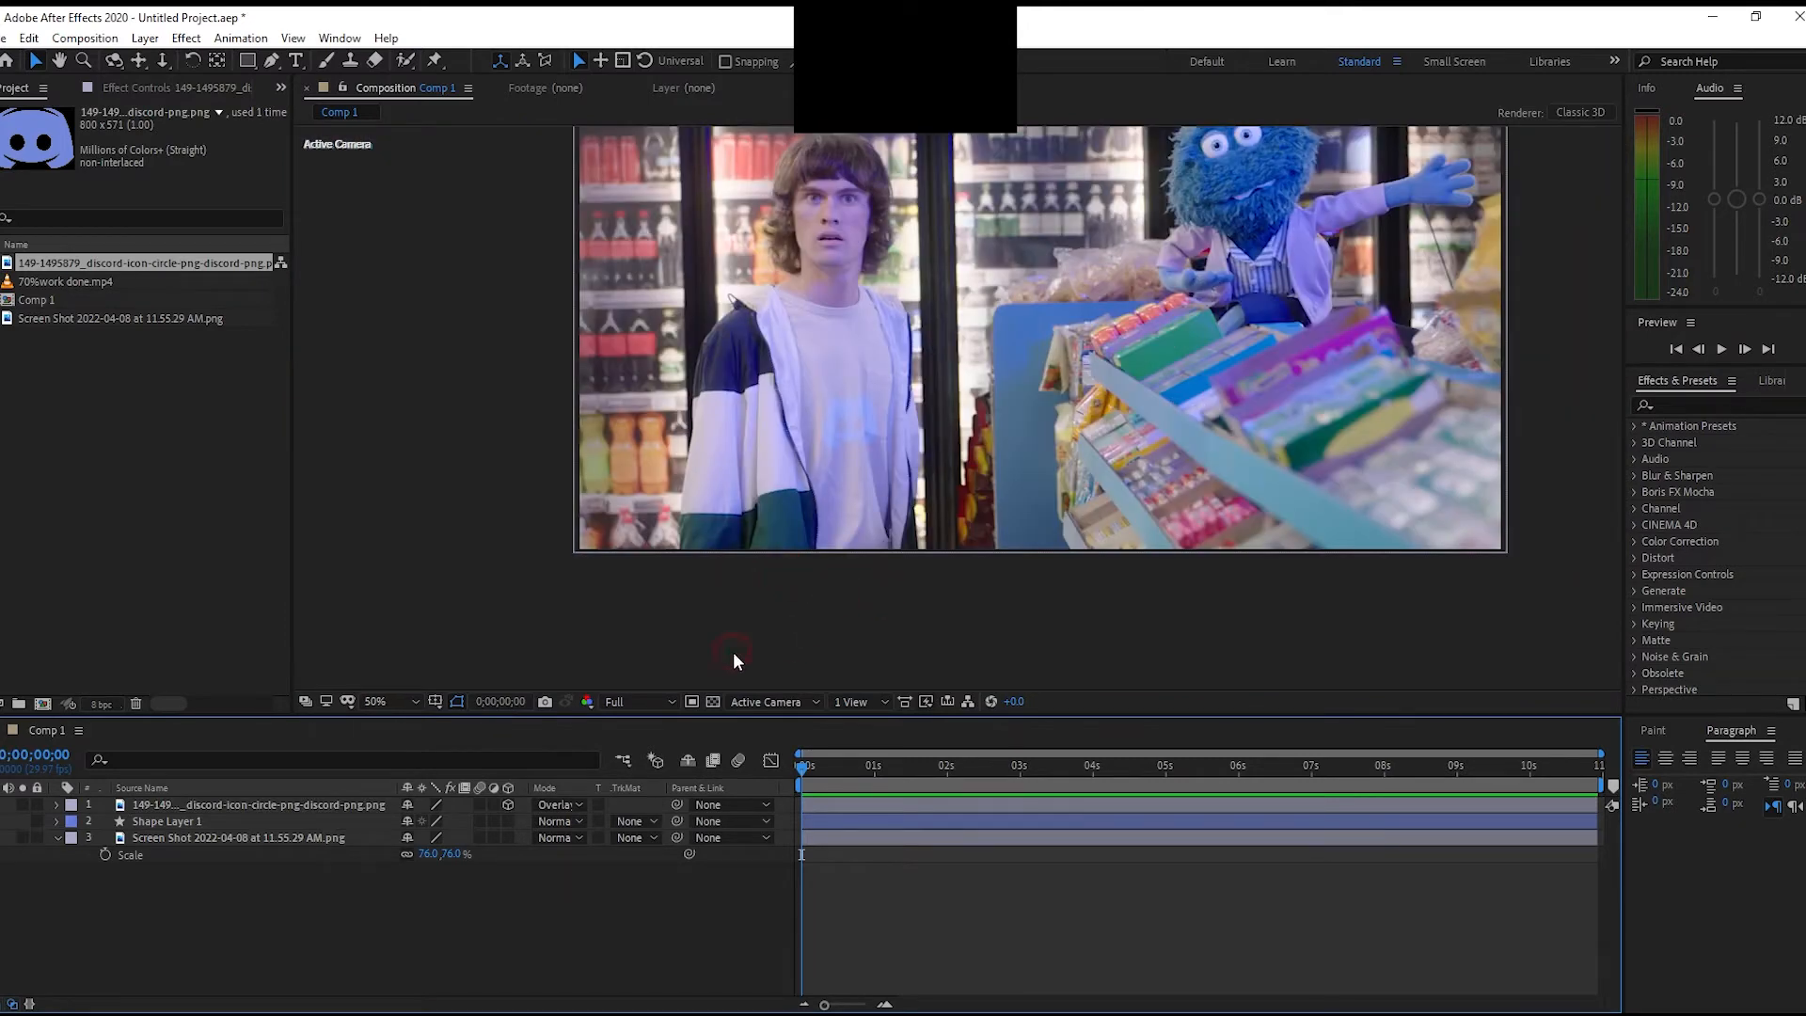
click(211, 806)
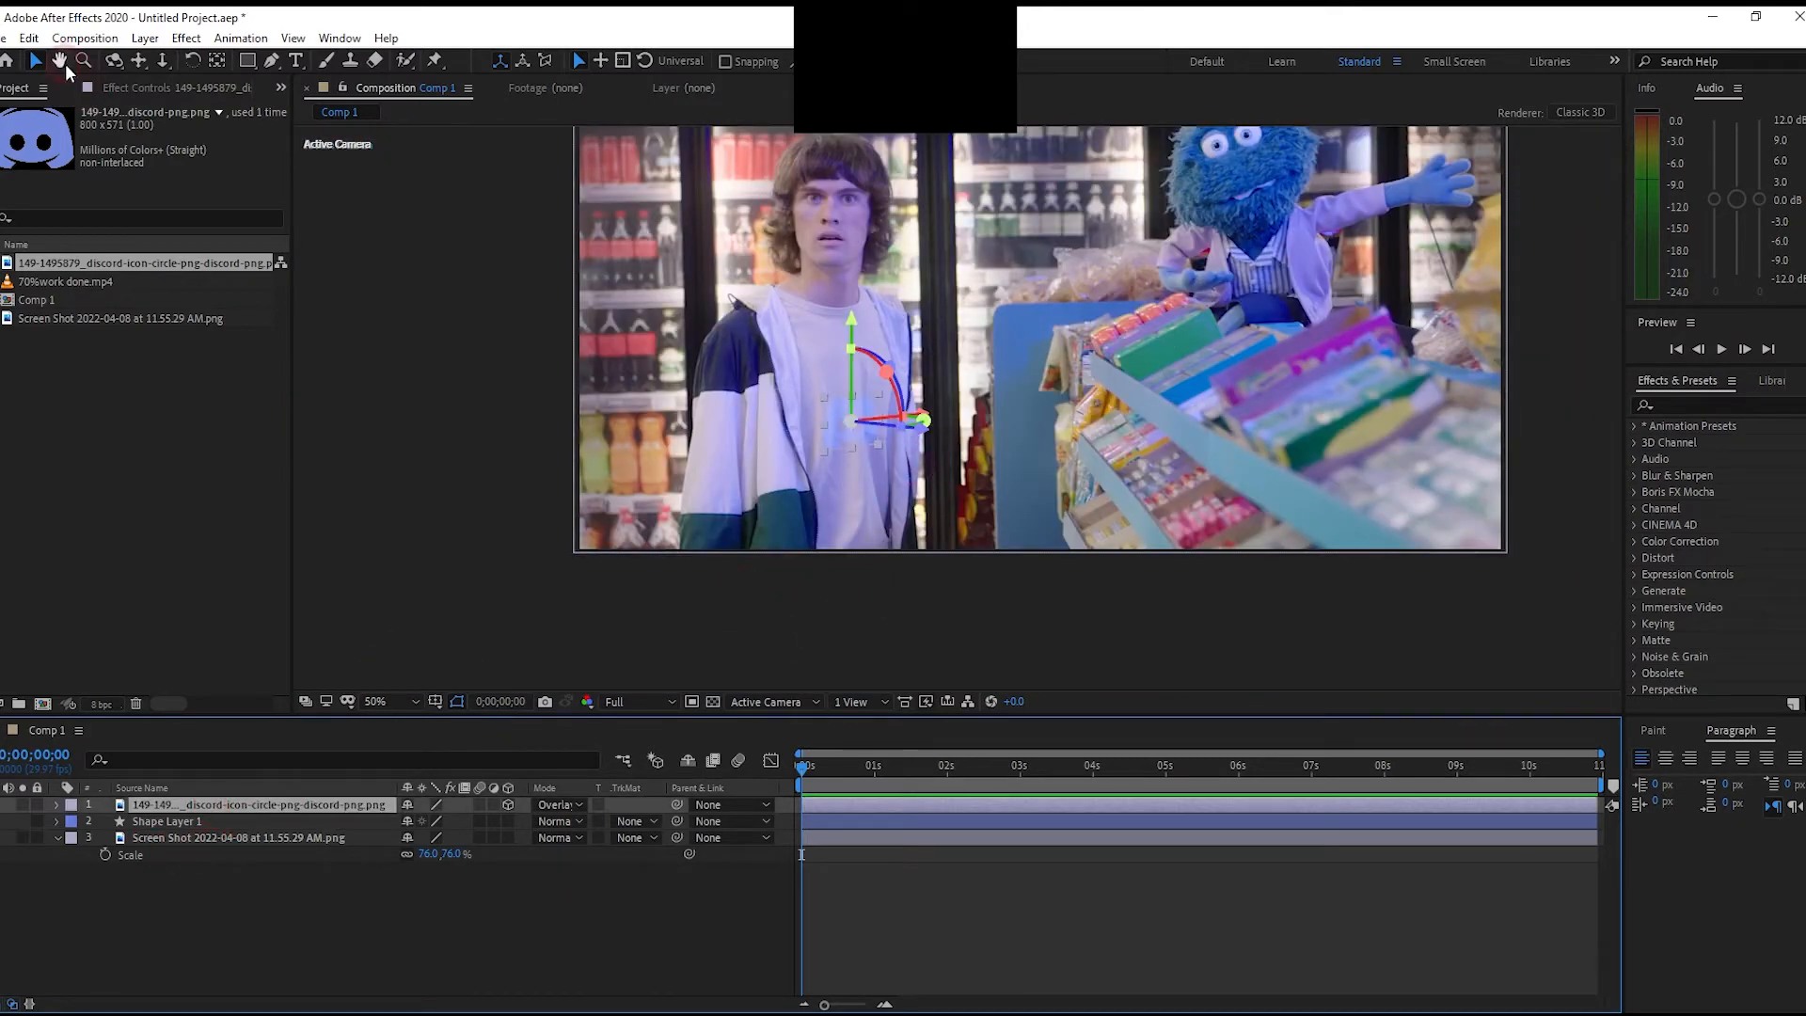
click(799, 609)
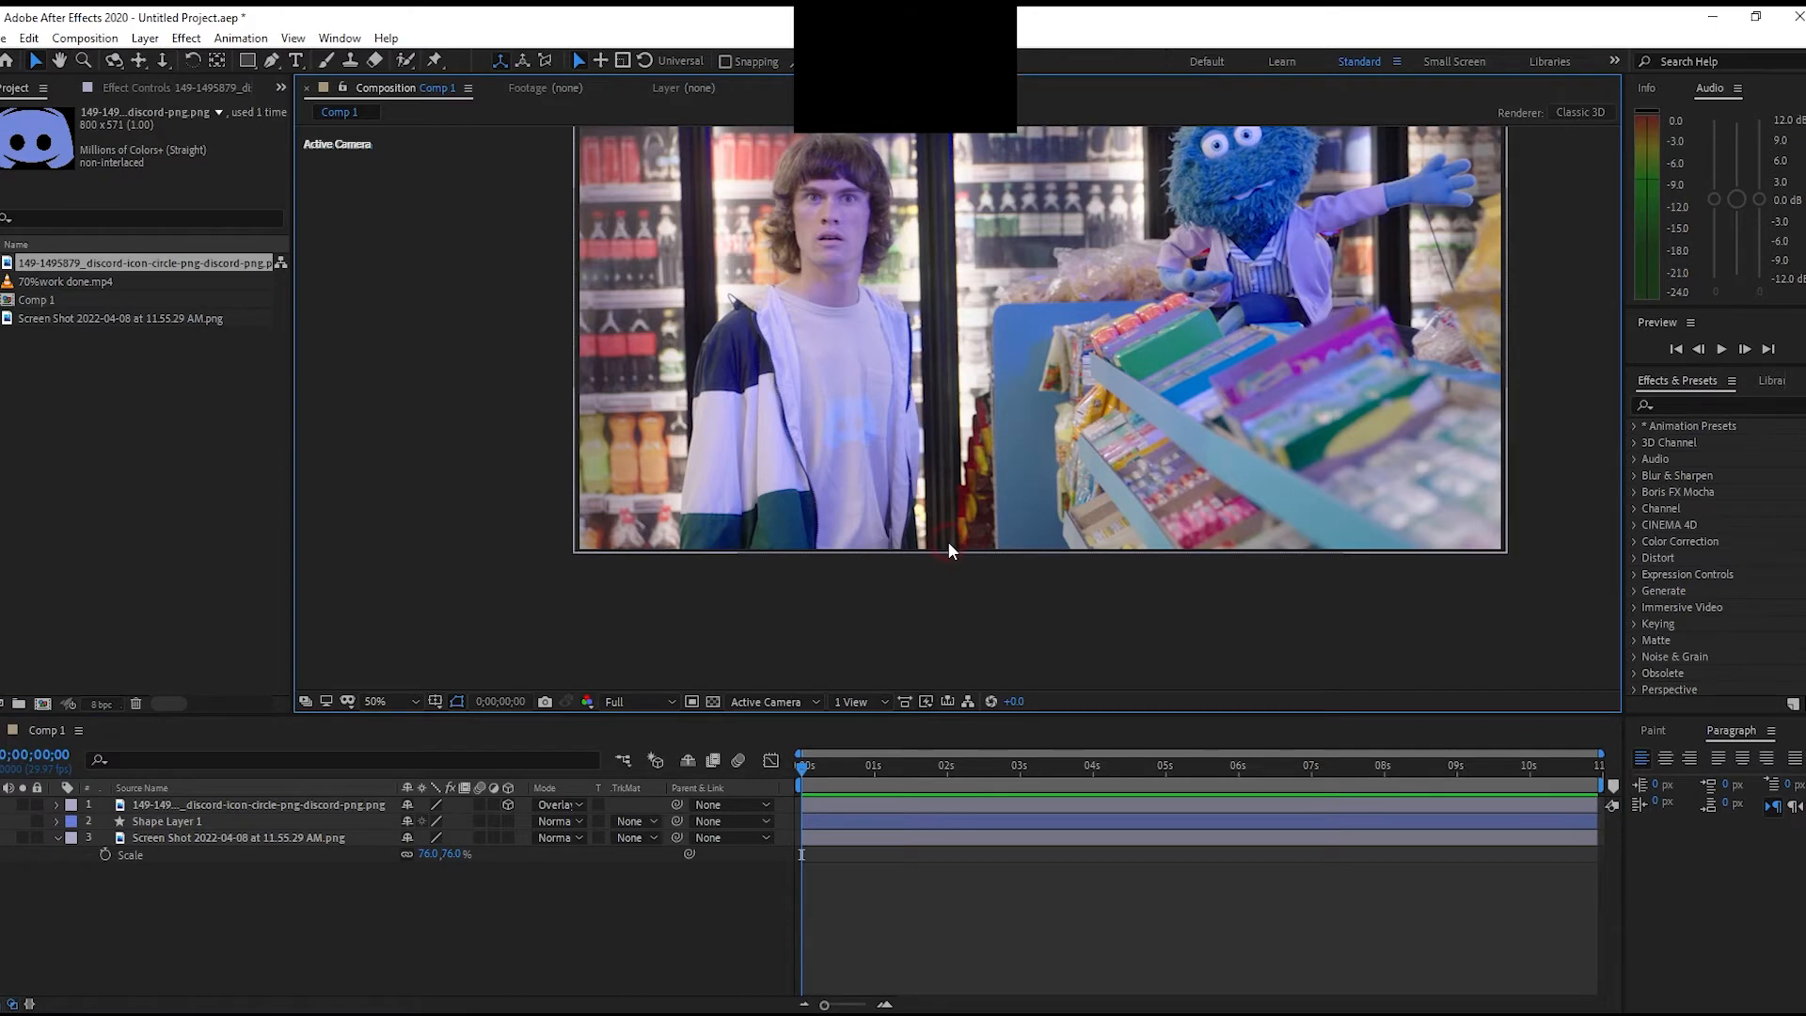
scroll(931, 544, down, 1)
scroll(809, 536, up, 3)
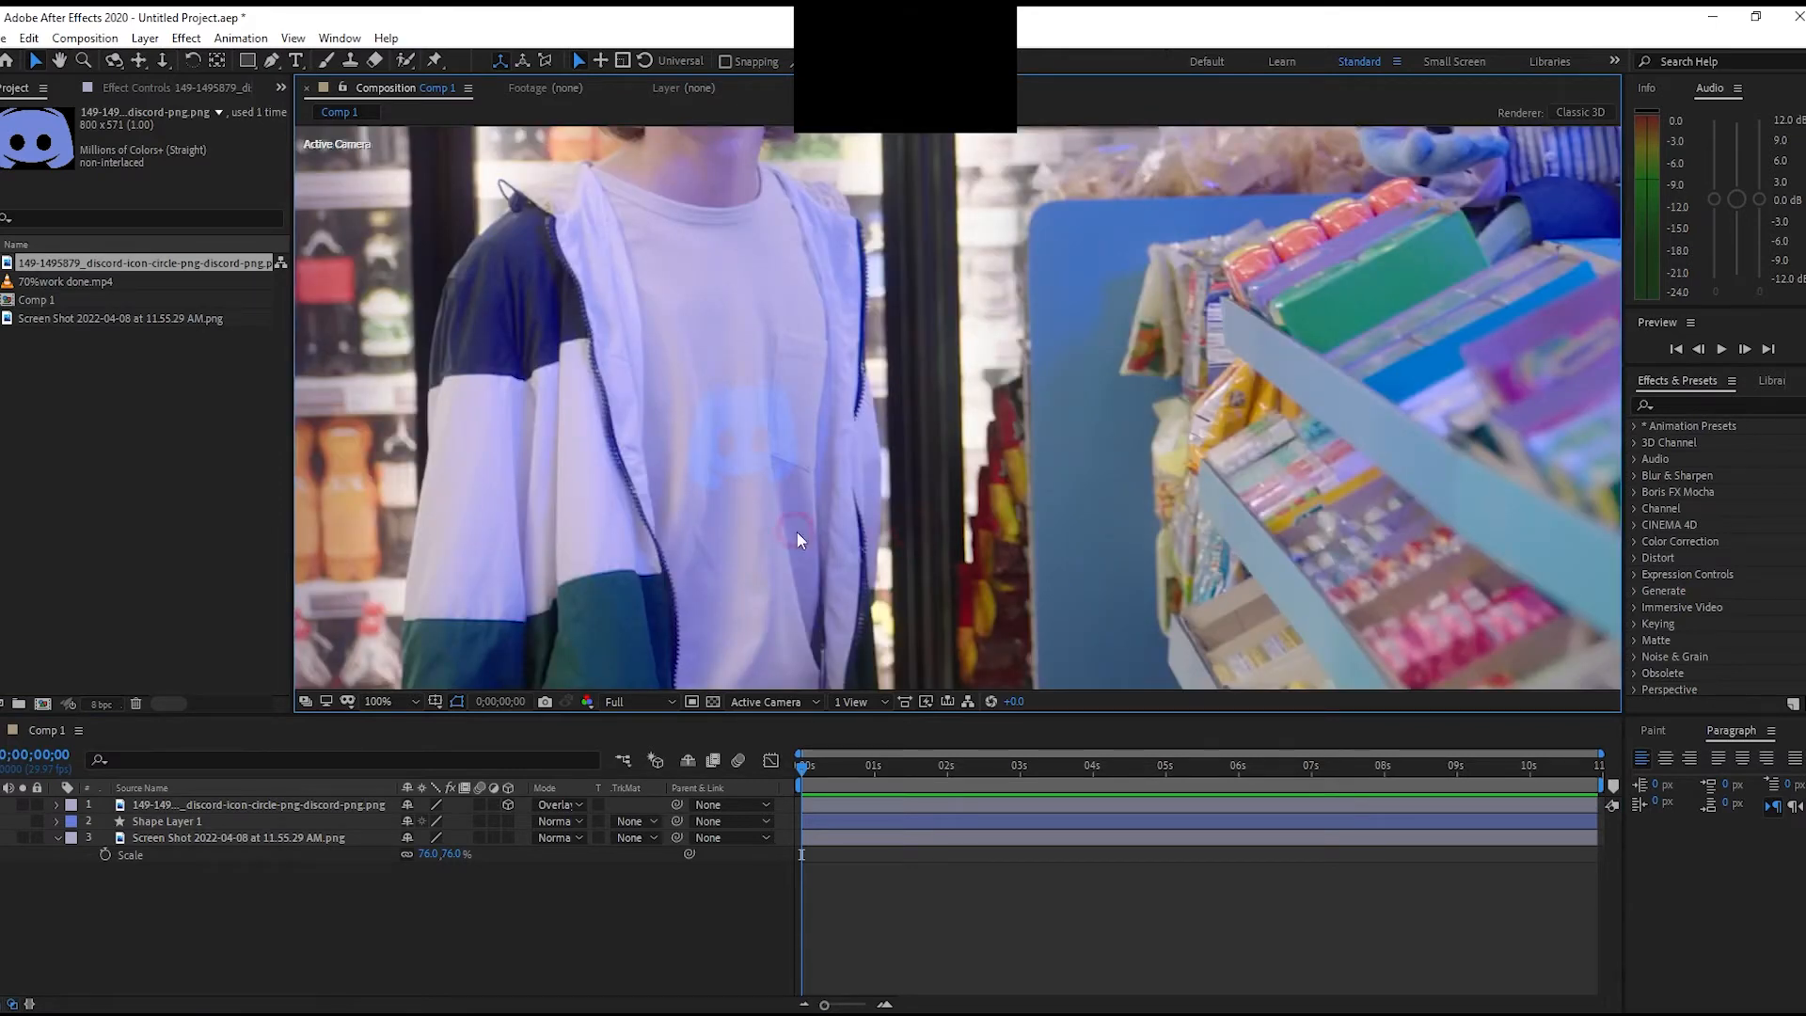
click(737, 436)
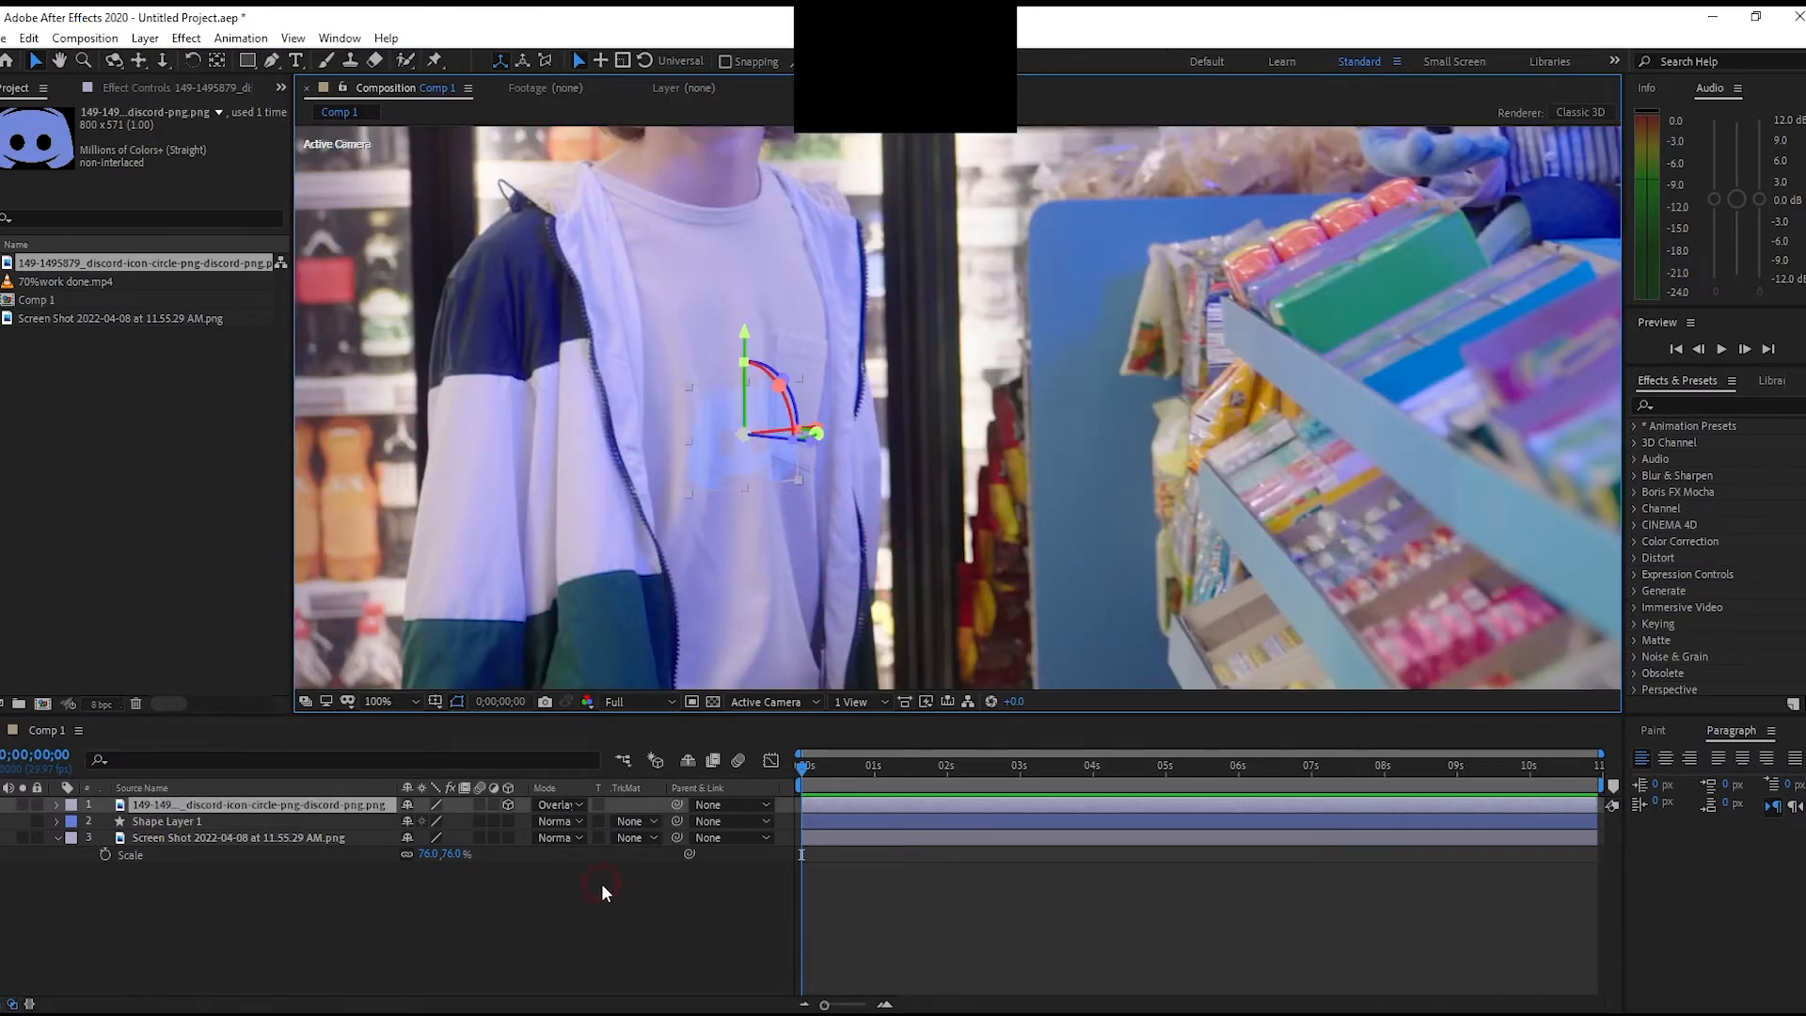
click(615, 903)
scroll(673, 512, up, 4)
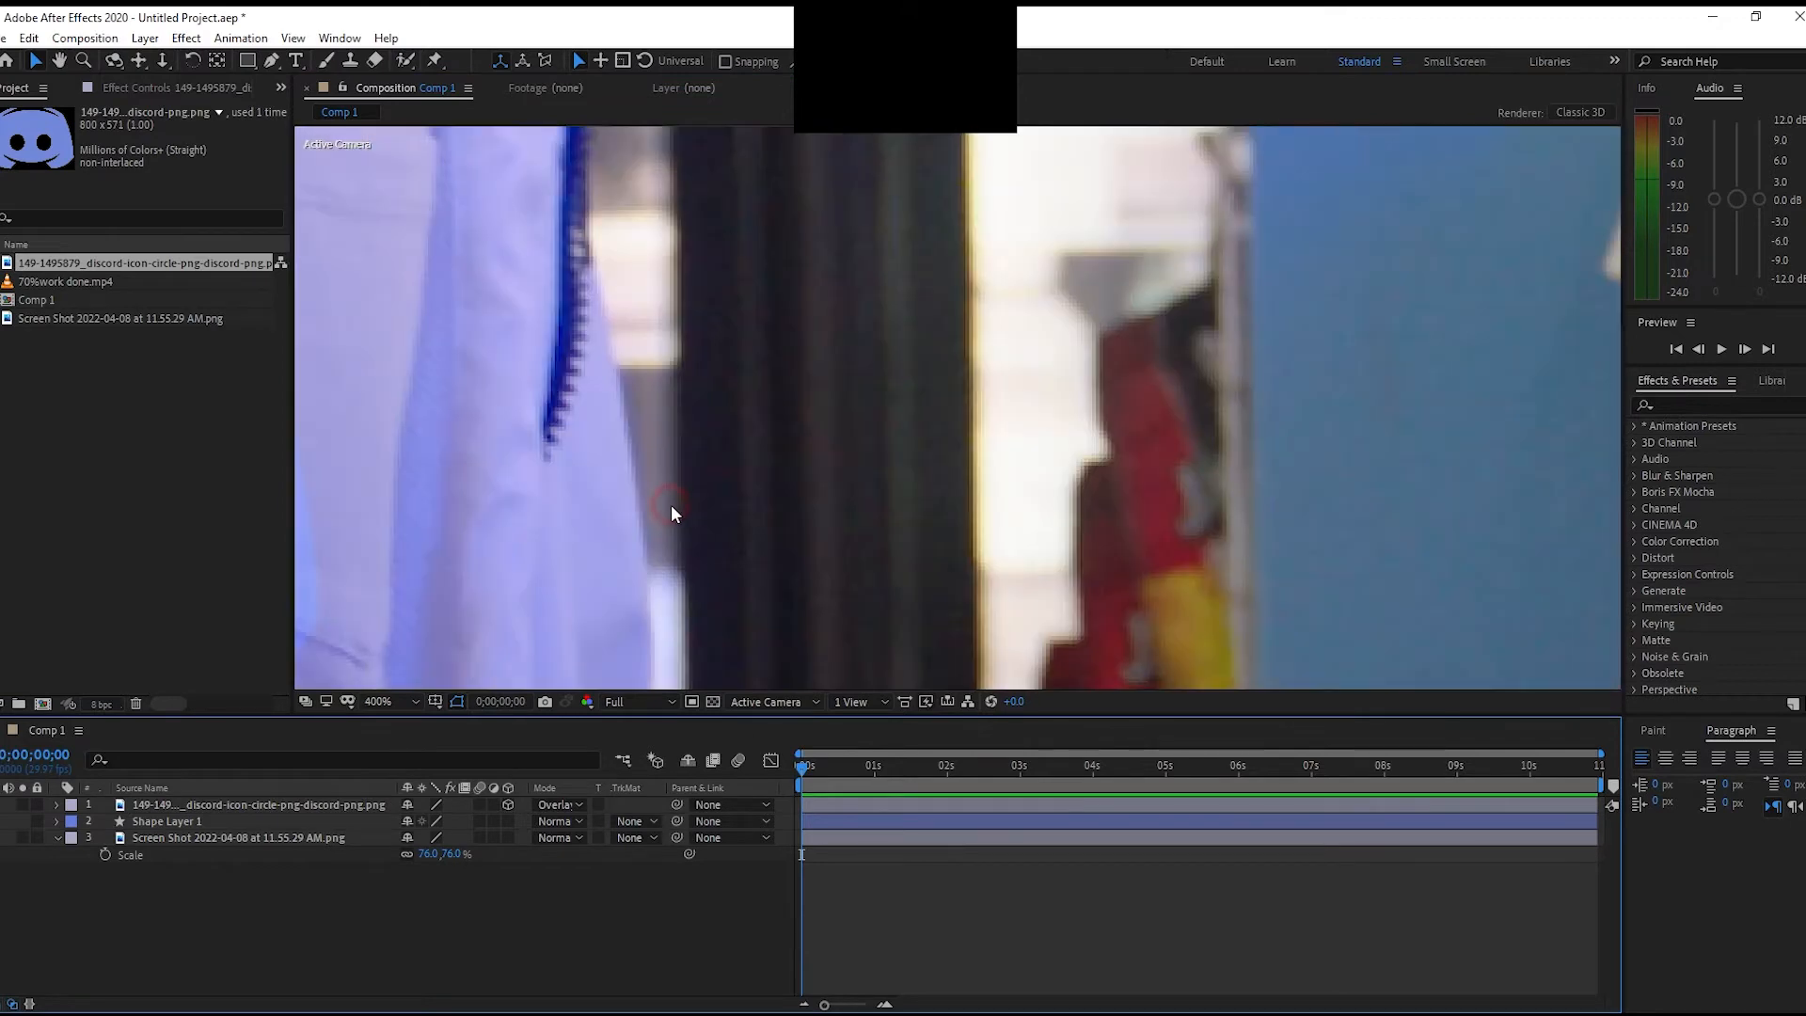
key(h)
drag(673, 511, 1199, 414)
key(v)
scroll(677, 549, down, 2)
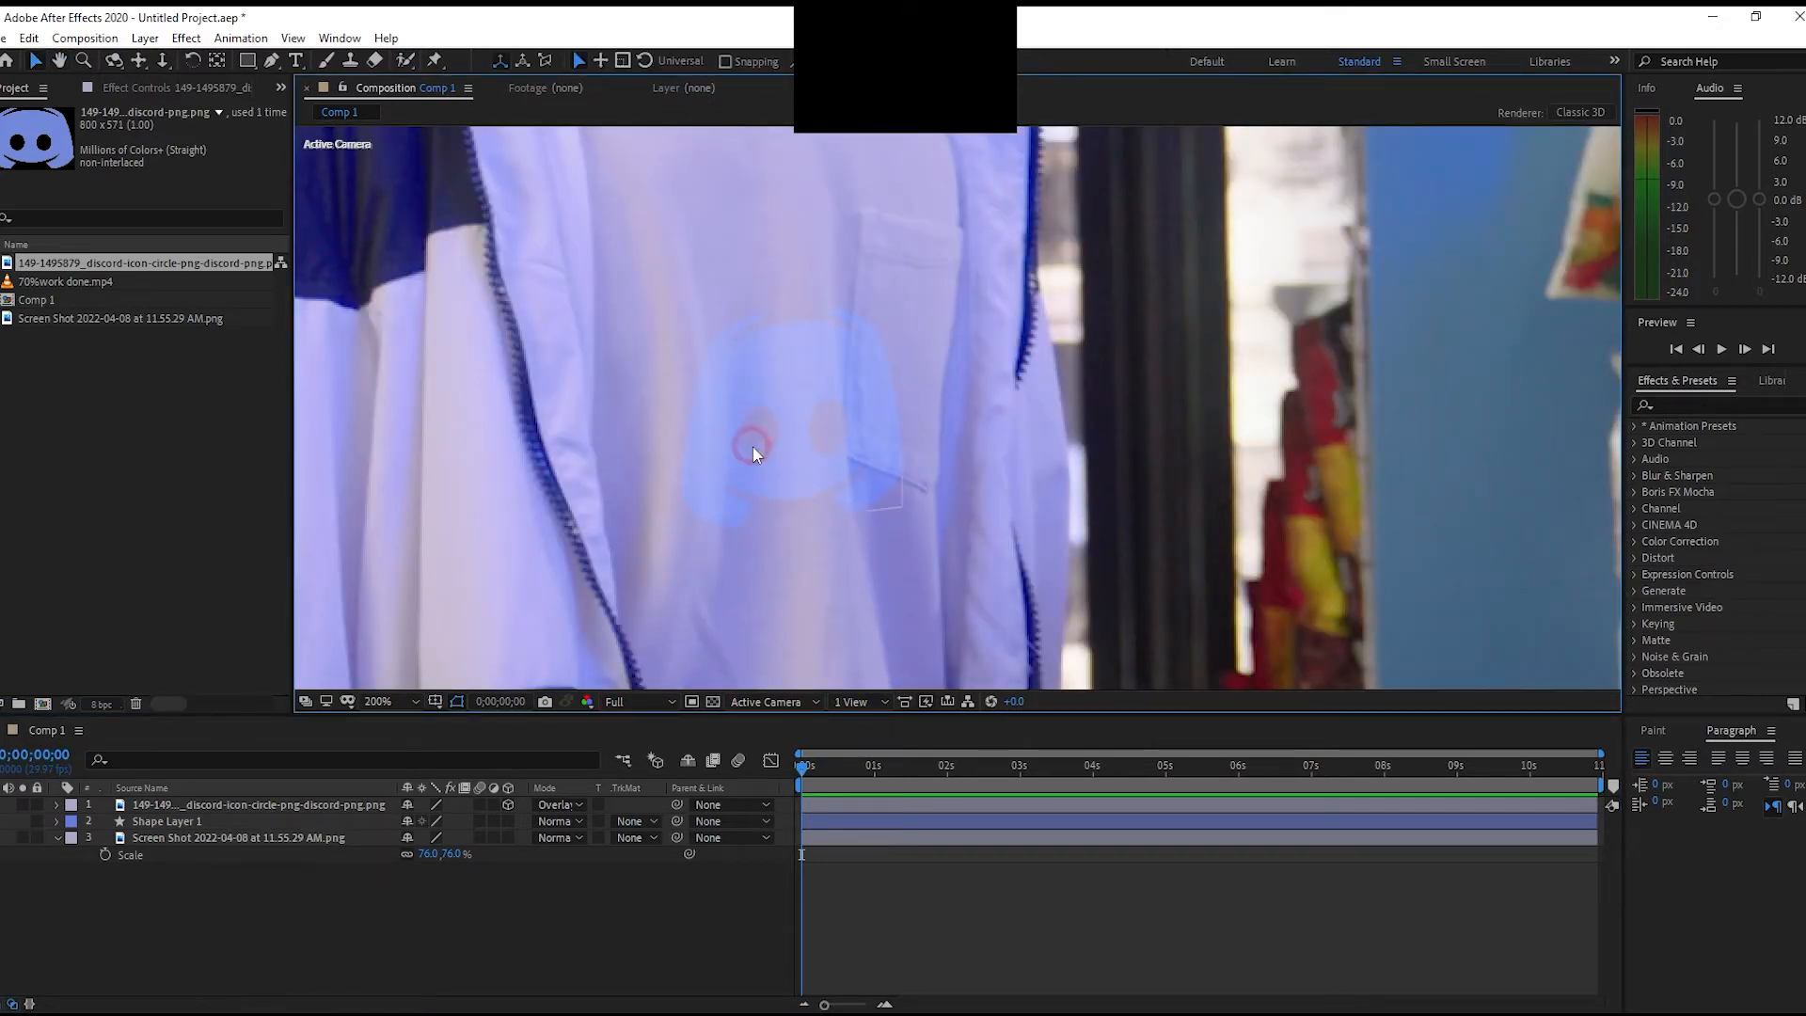
scroll(753, 495, down, 1)
scroll(752, 493, down, 1)
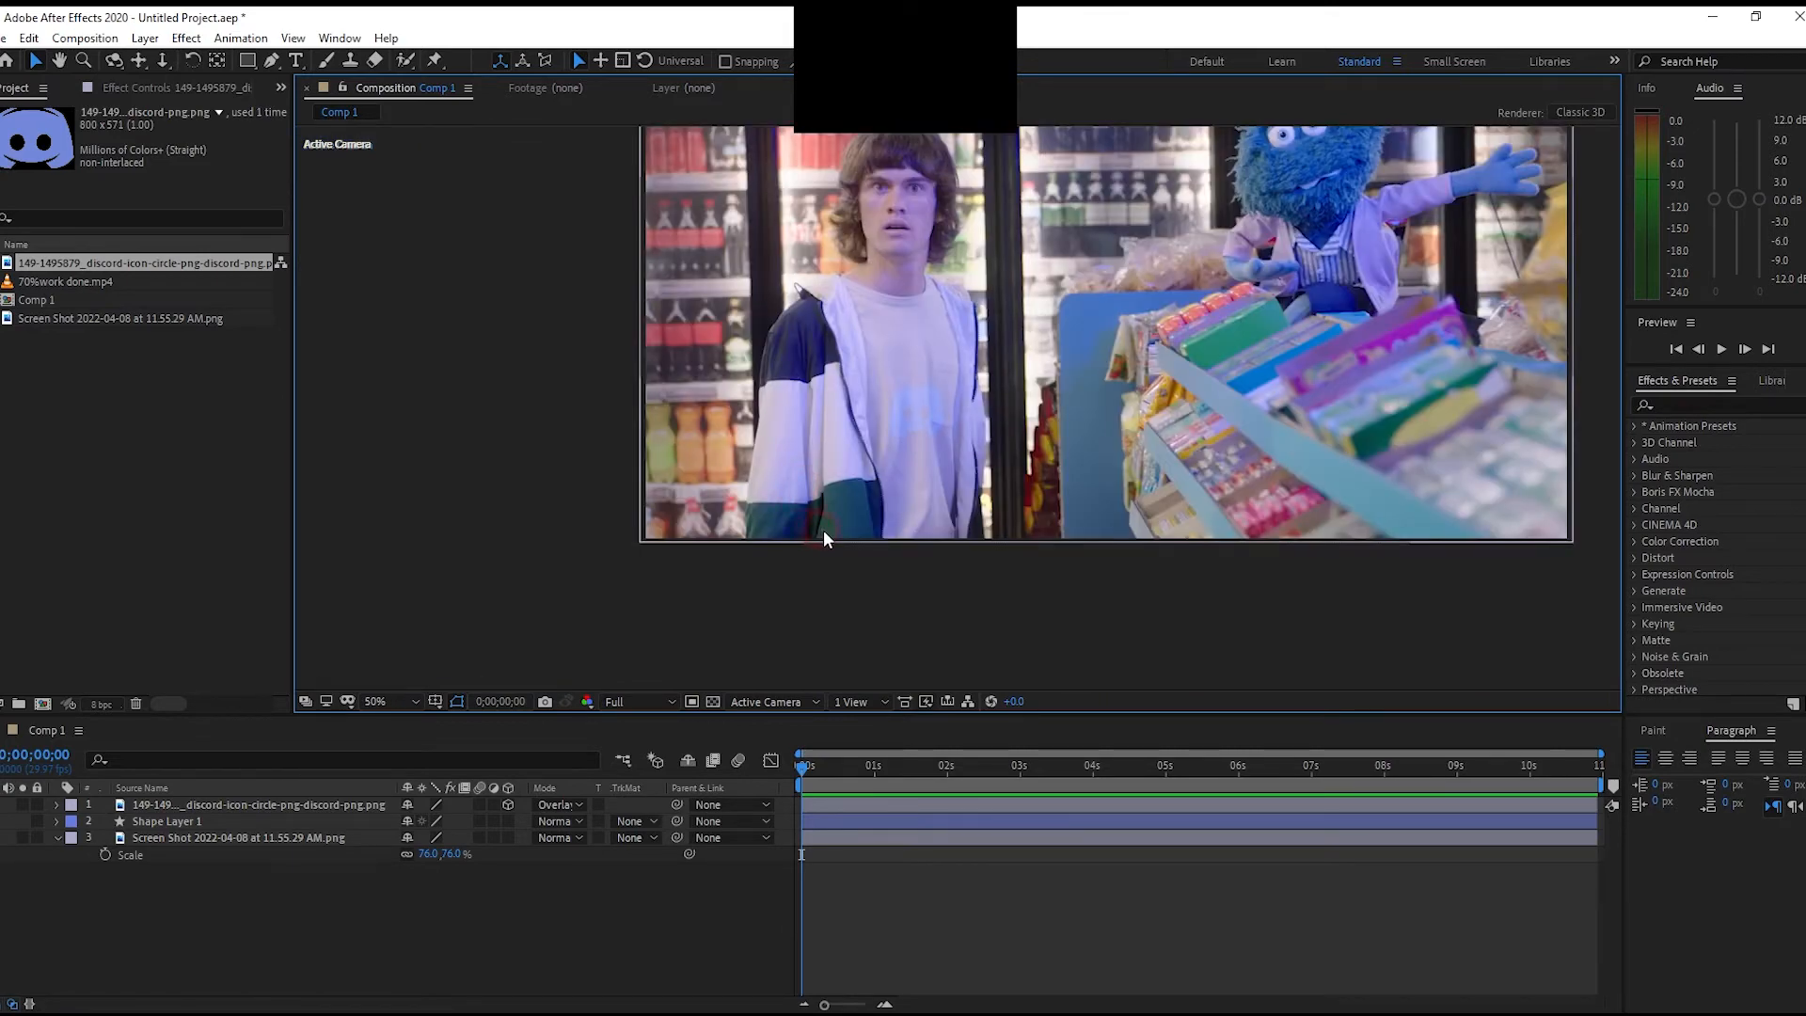
Review the blending modes available for the Discord icon layer, keeping Overlay, and view the whole composition
click(555, 805)
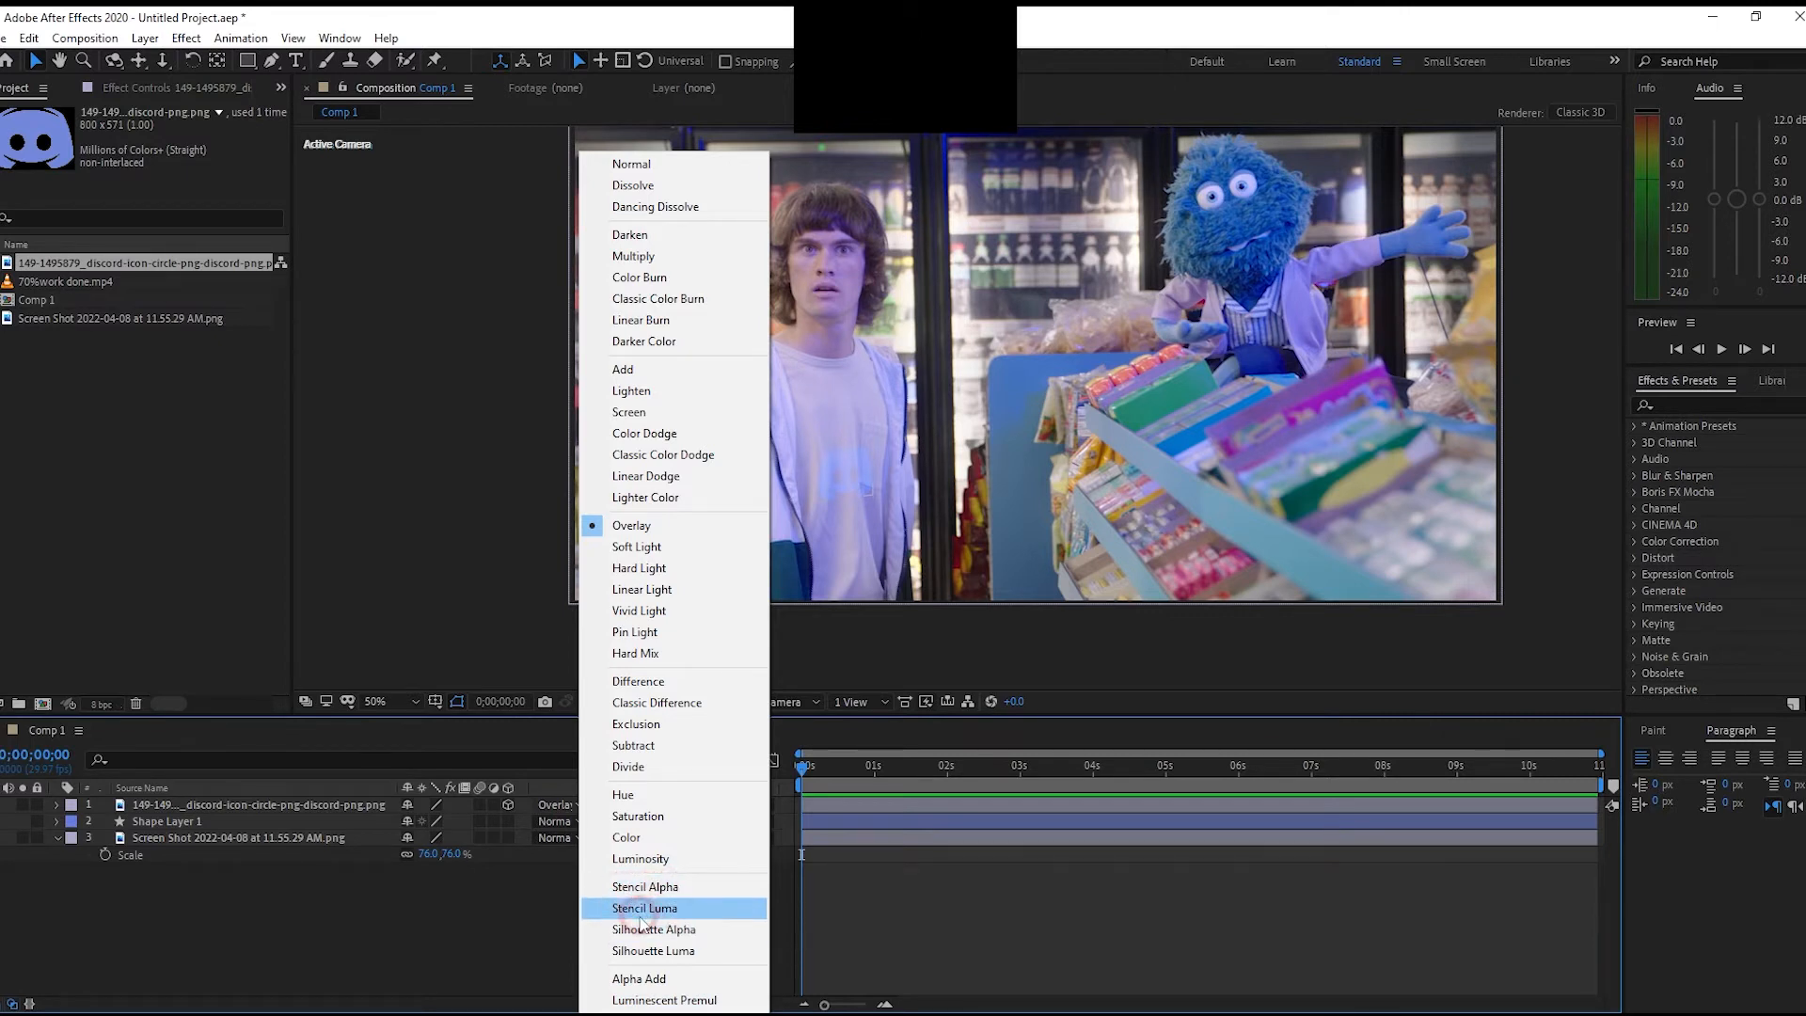
click(334, 945)
scroll(708, 549, down, 2)
drag(709, 543, 663, 574)
Show the green shape layer and scale it down to 46%
click(153, 788)
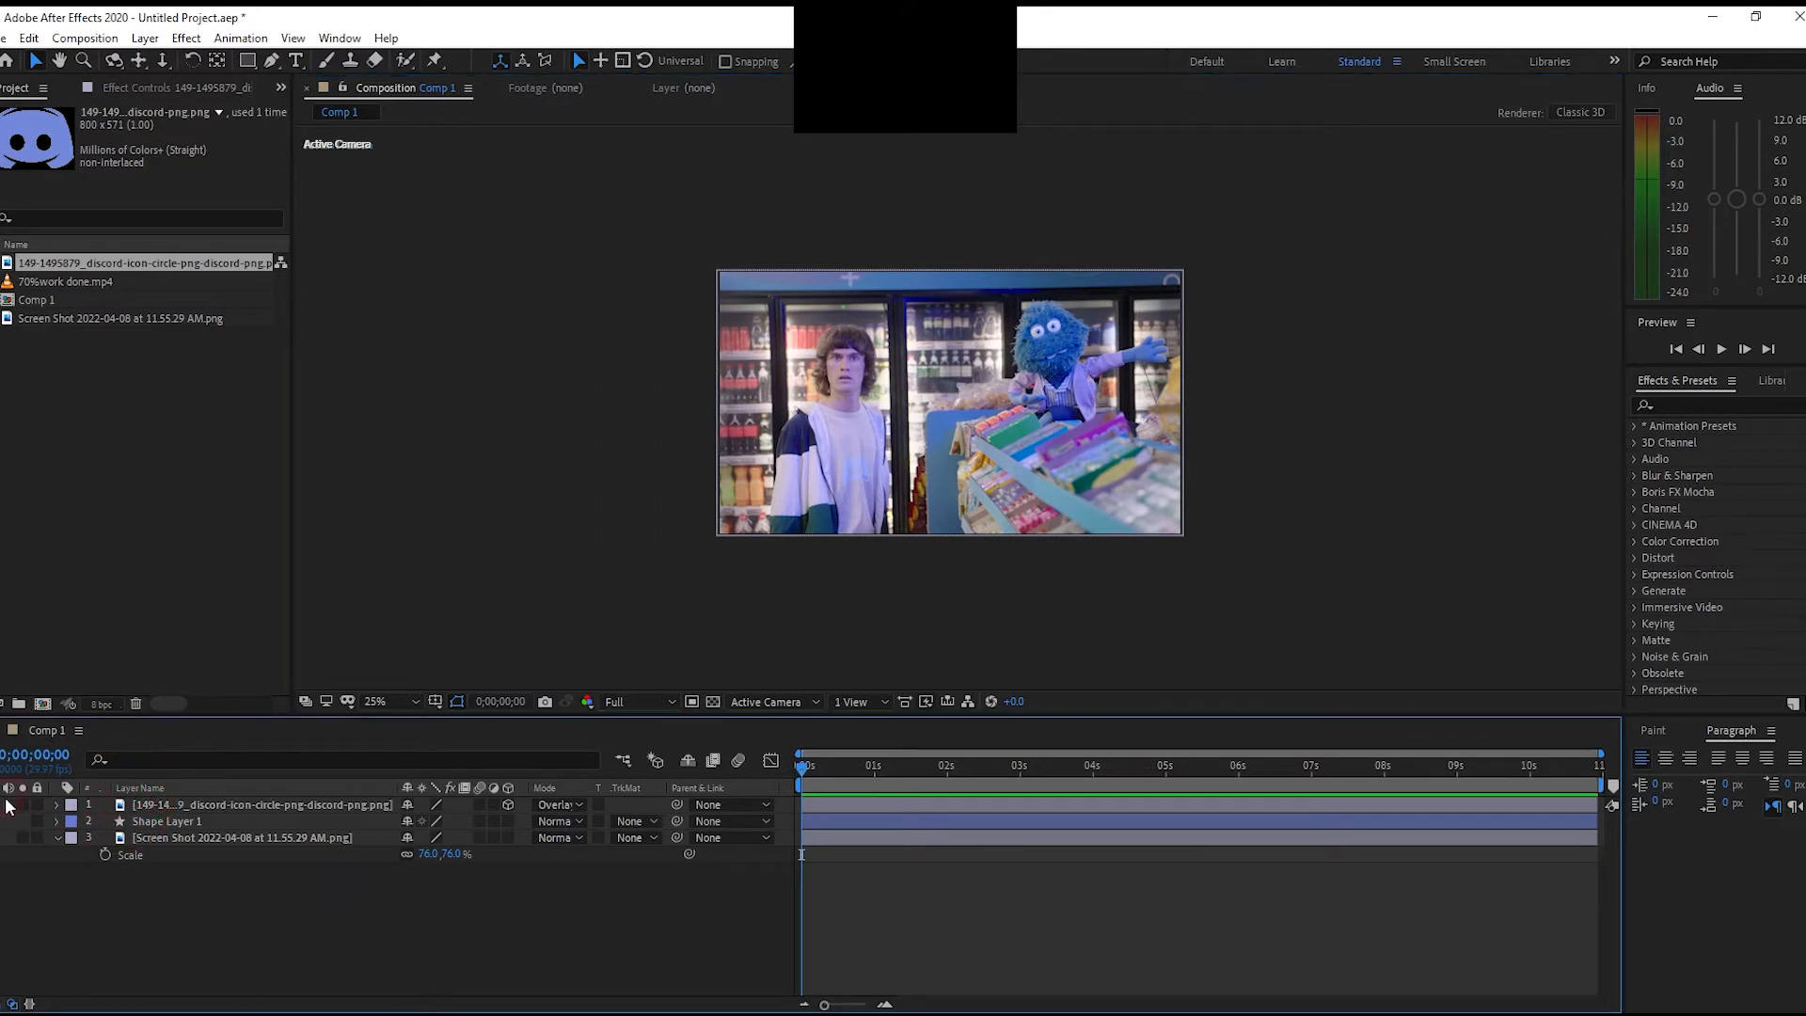
click(198, 824)
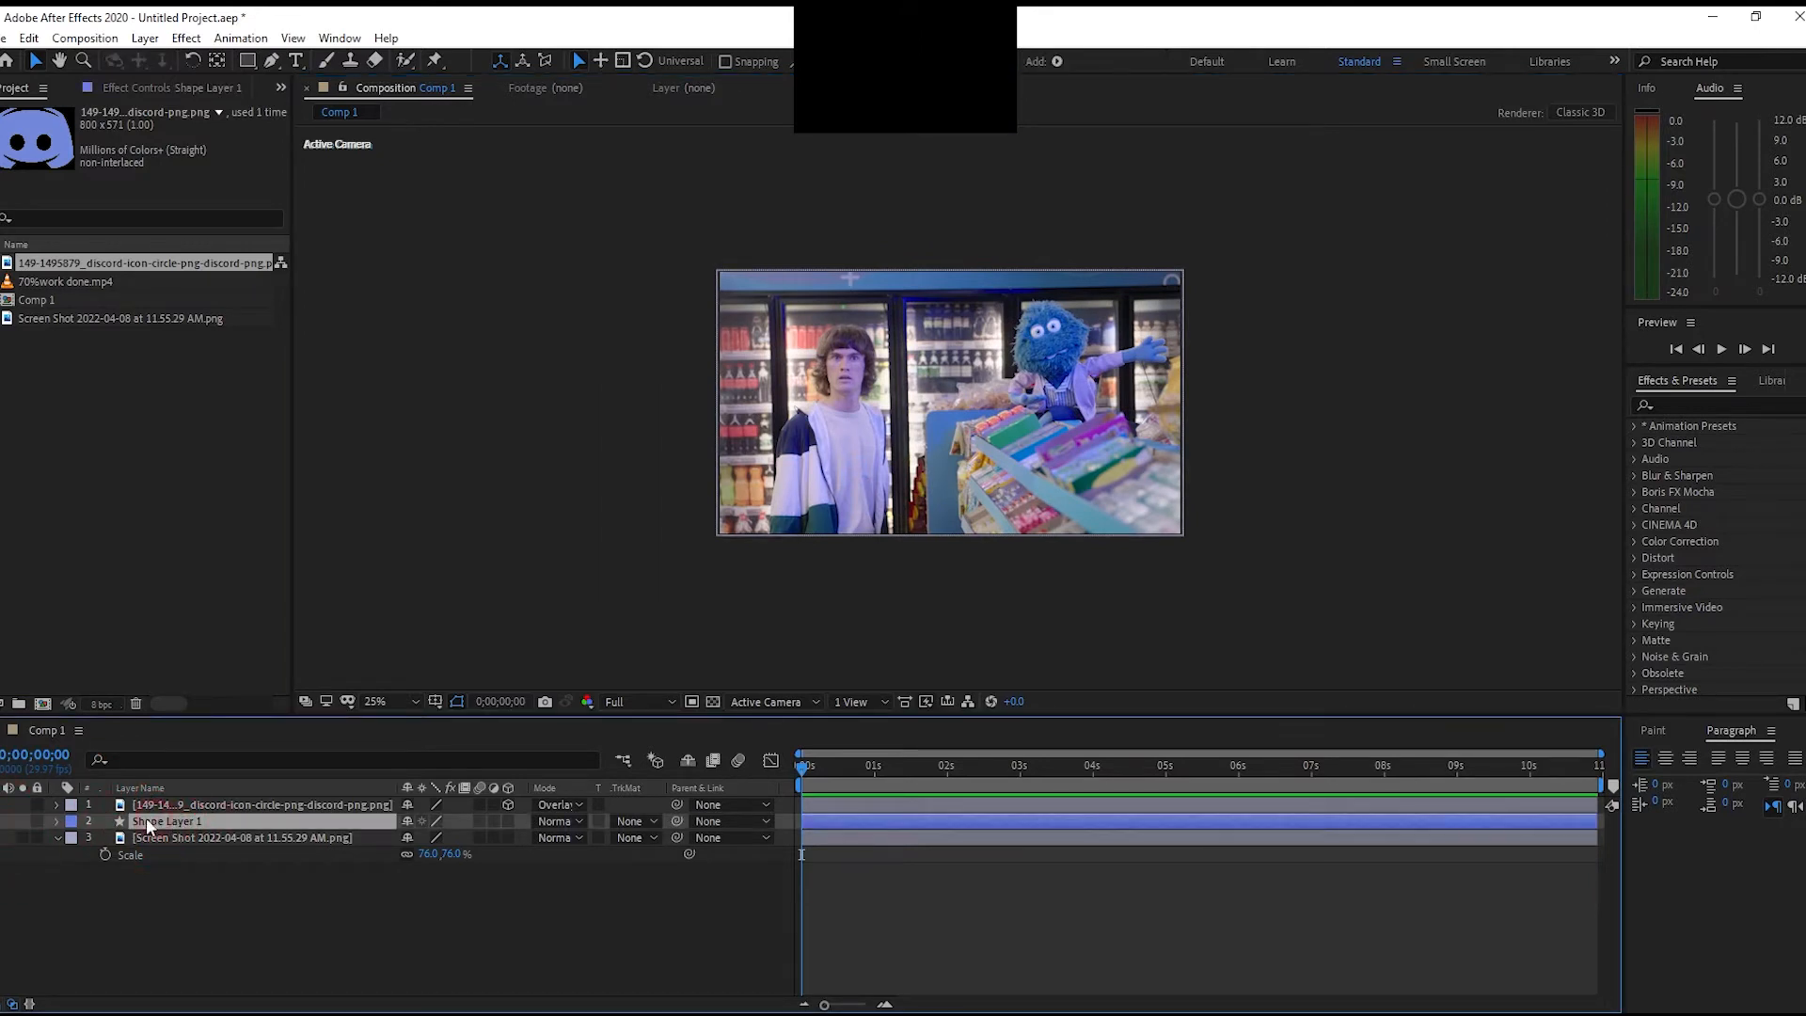
click(3, 825)
key(s)
drag(429, 837, 380, 844)
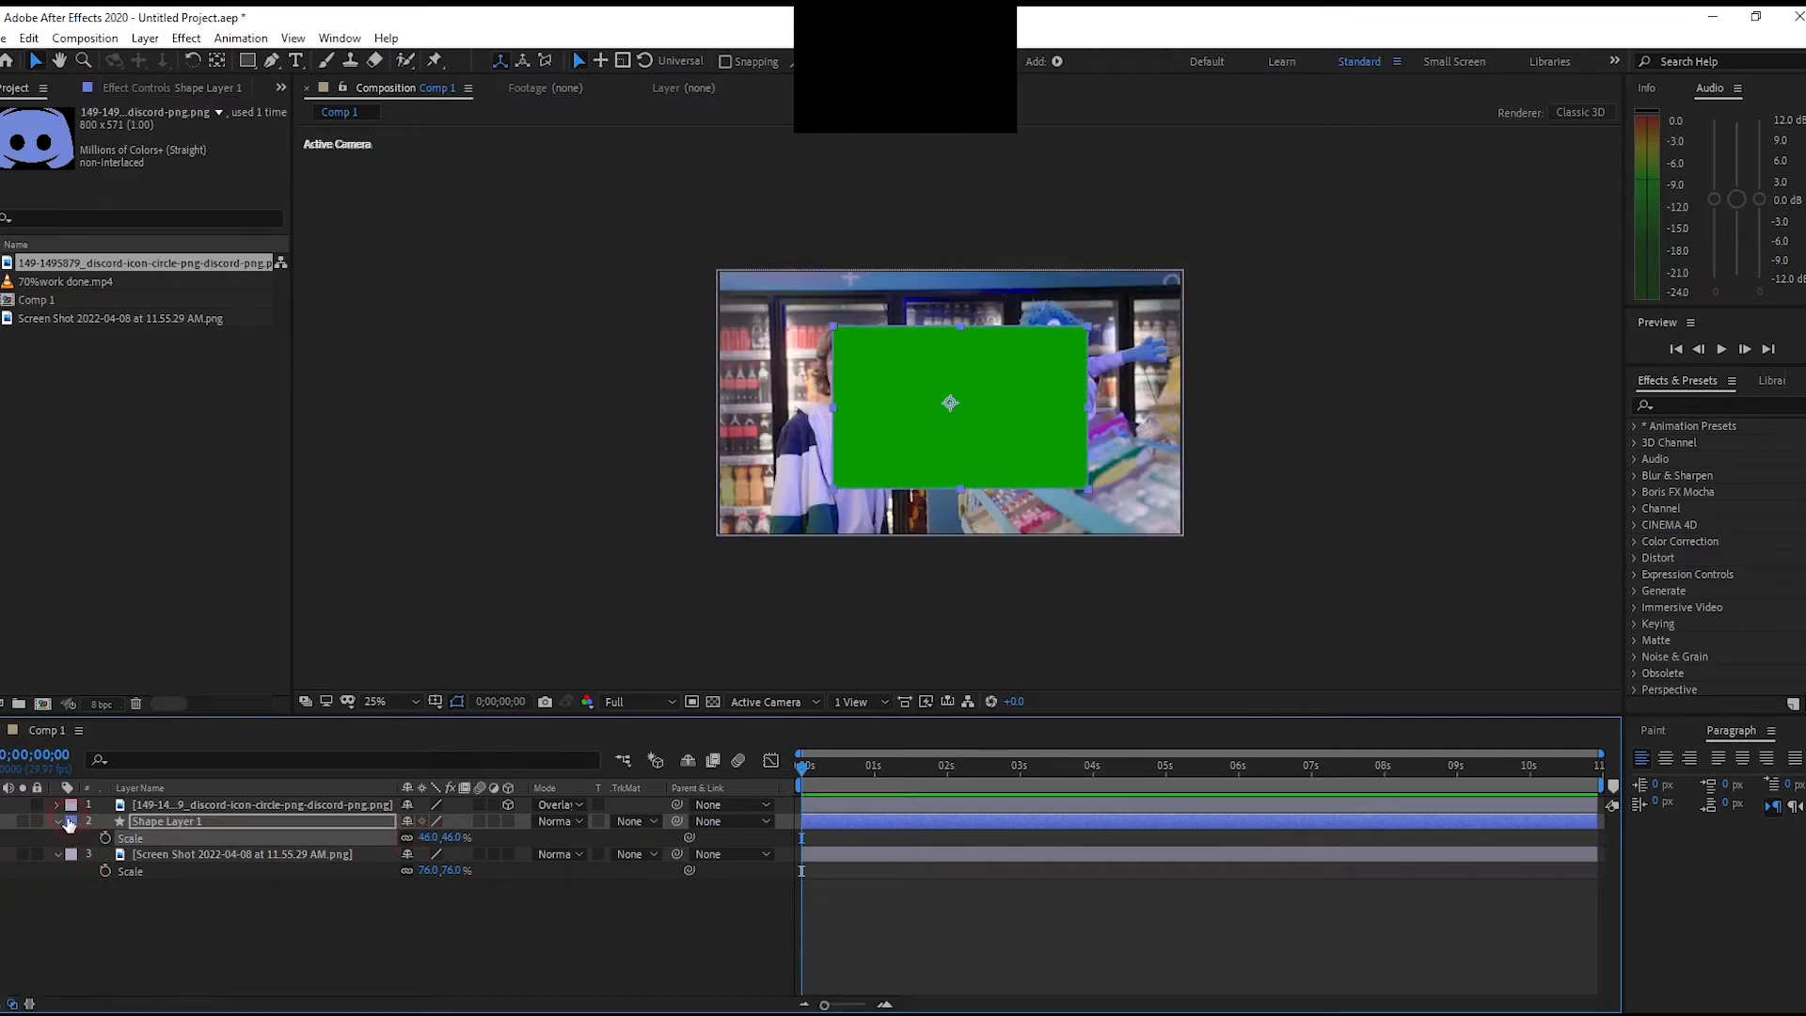
Collapse the shape layer's scale property and set its blending mode to Stencil Alpha
click(57, 828)
click(558, 821)
click(630, 889)
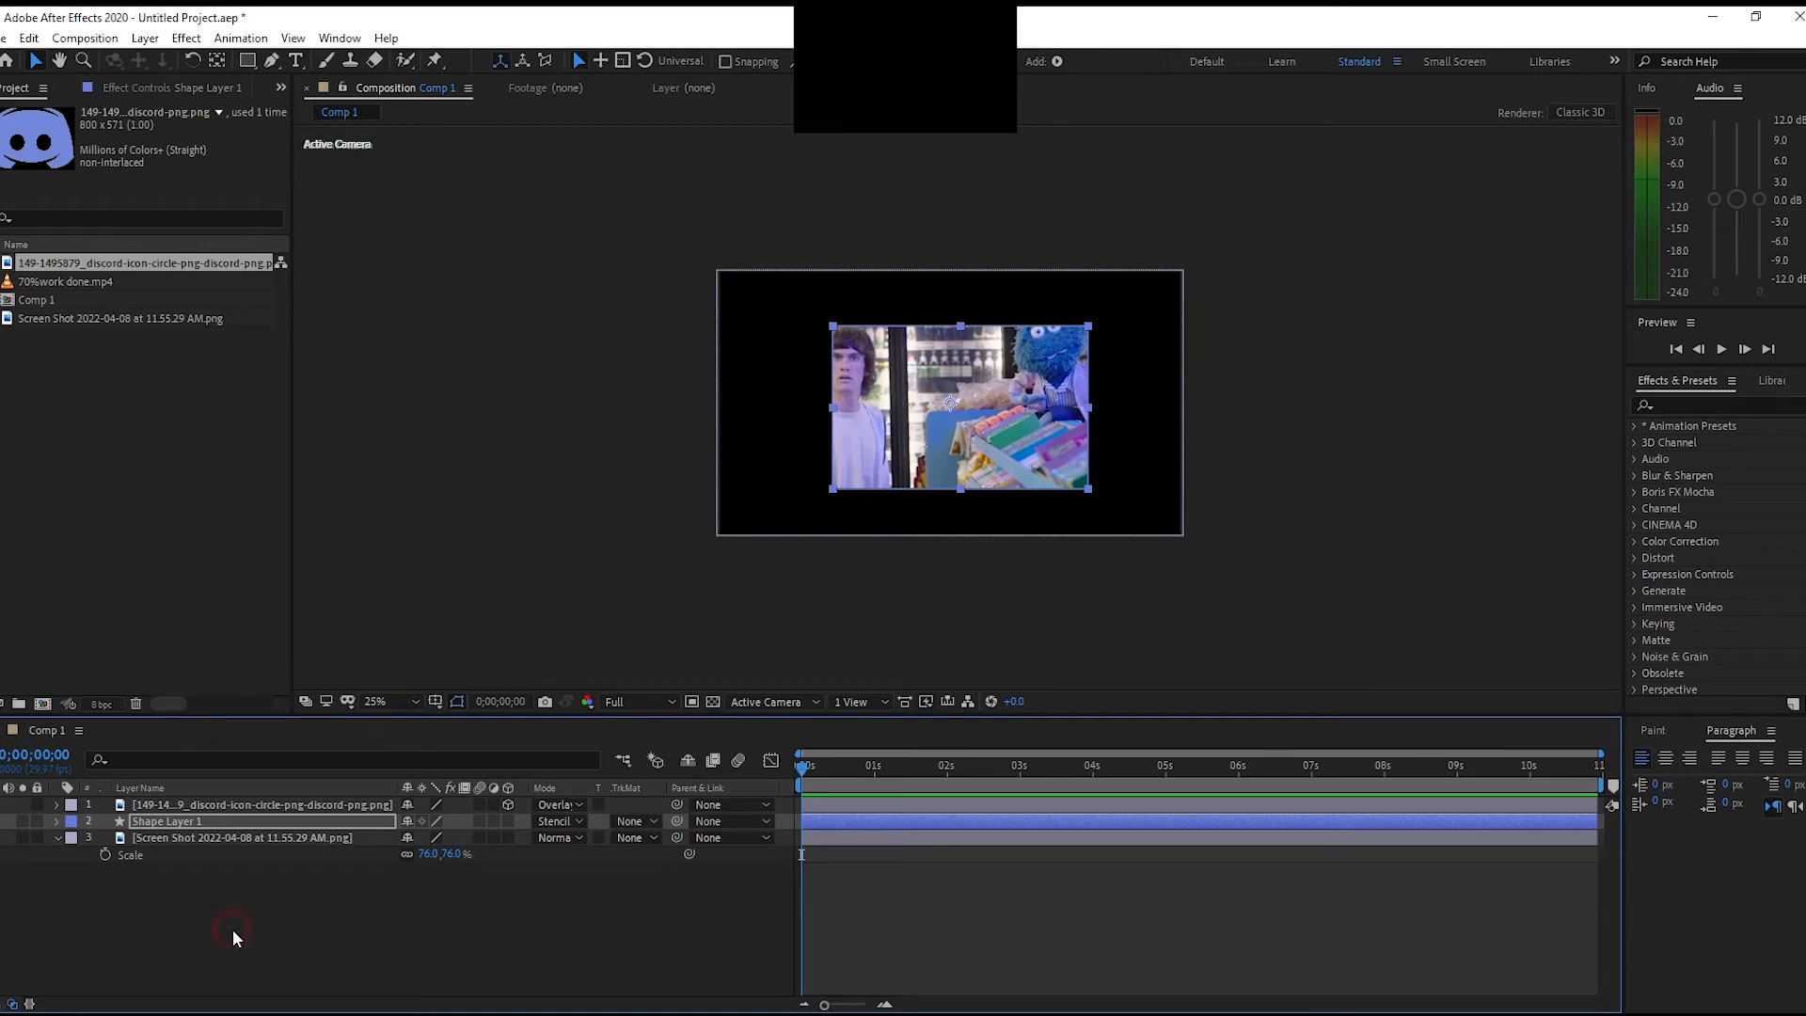
click(145, 822)
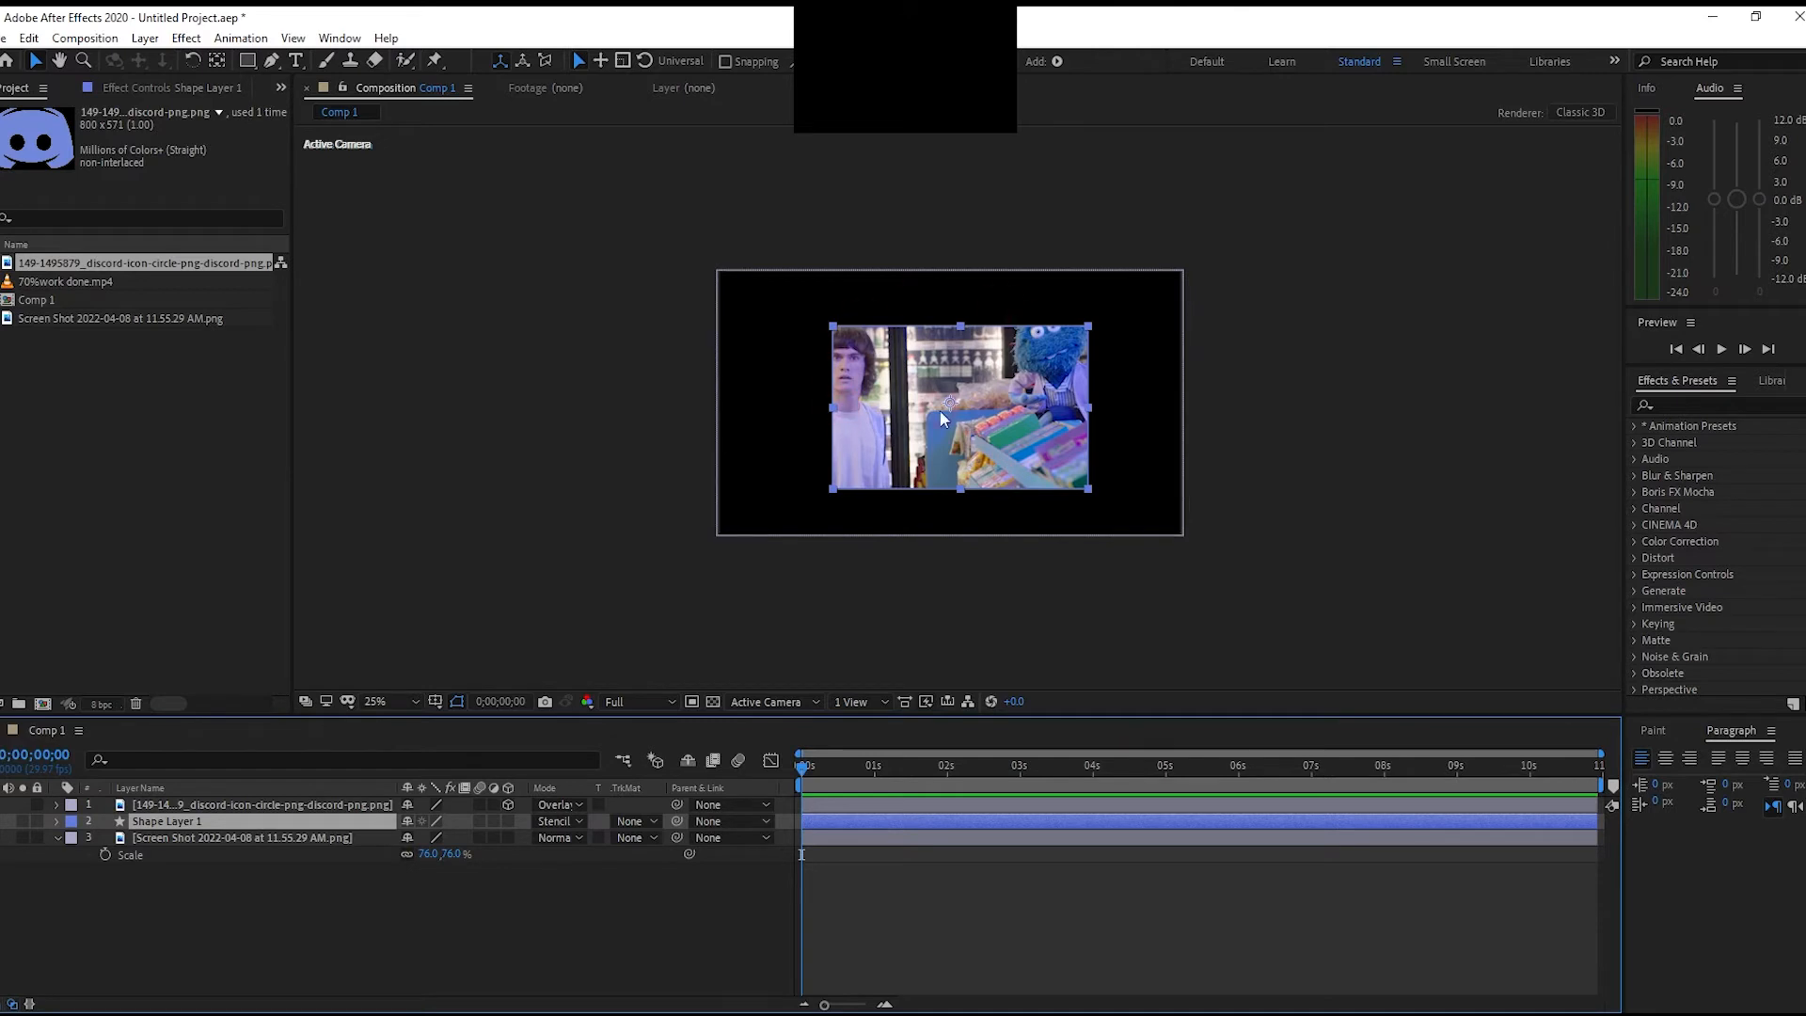
click(583, 820)
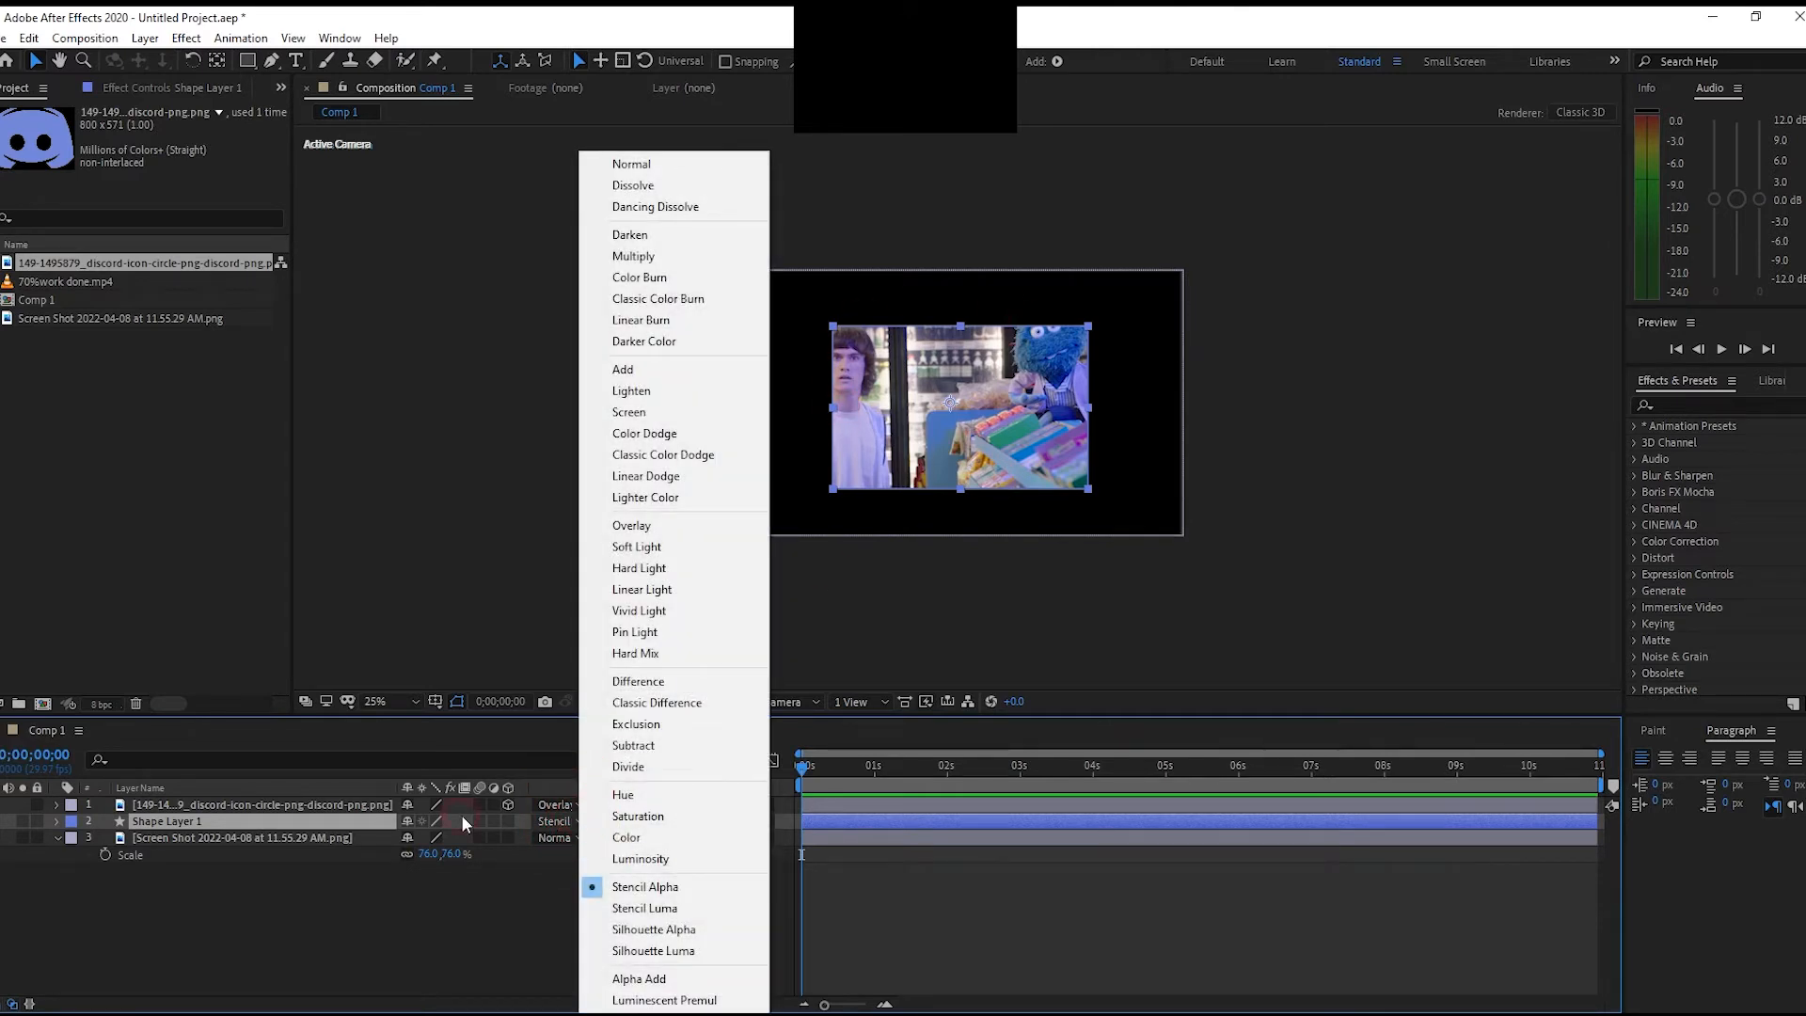
click(331, 824)
Move the stencil shape to position 440, 324 and try animating its position across the frame, scrubbing the timeline to preview it
drag(962, 382, 838, 335)
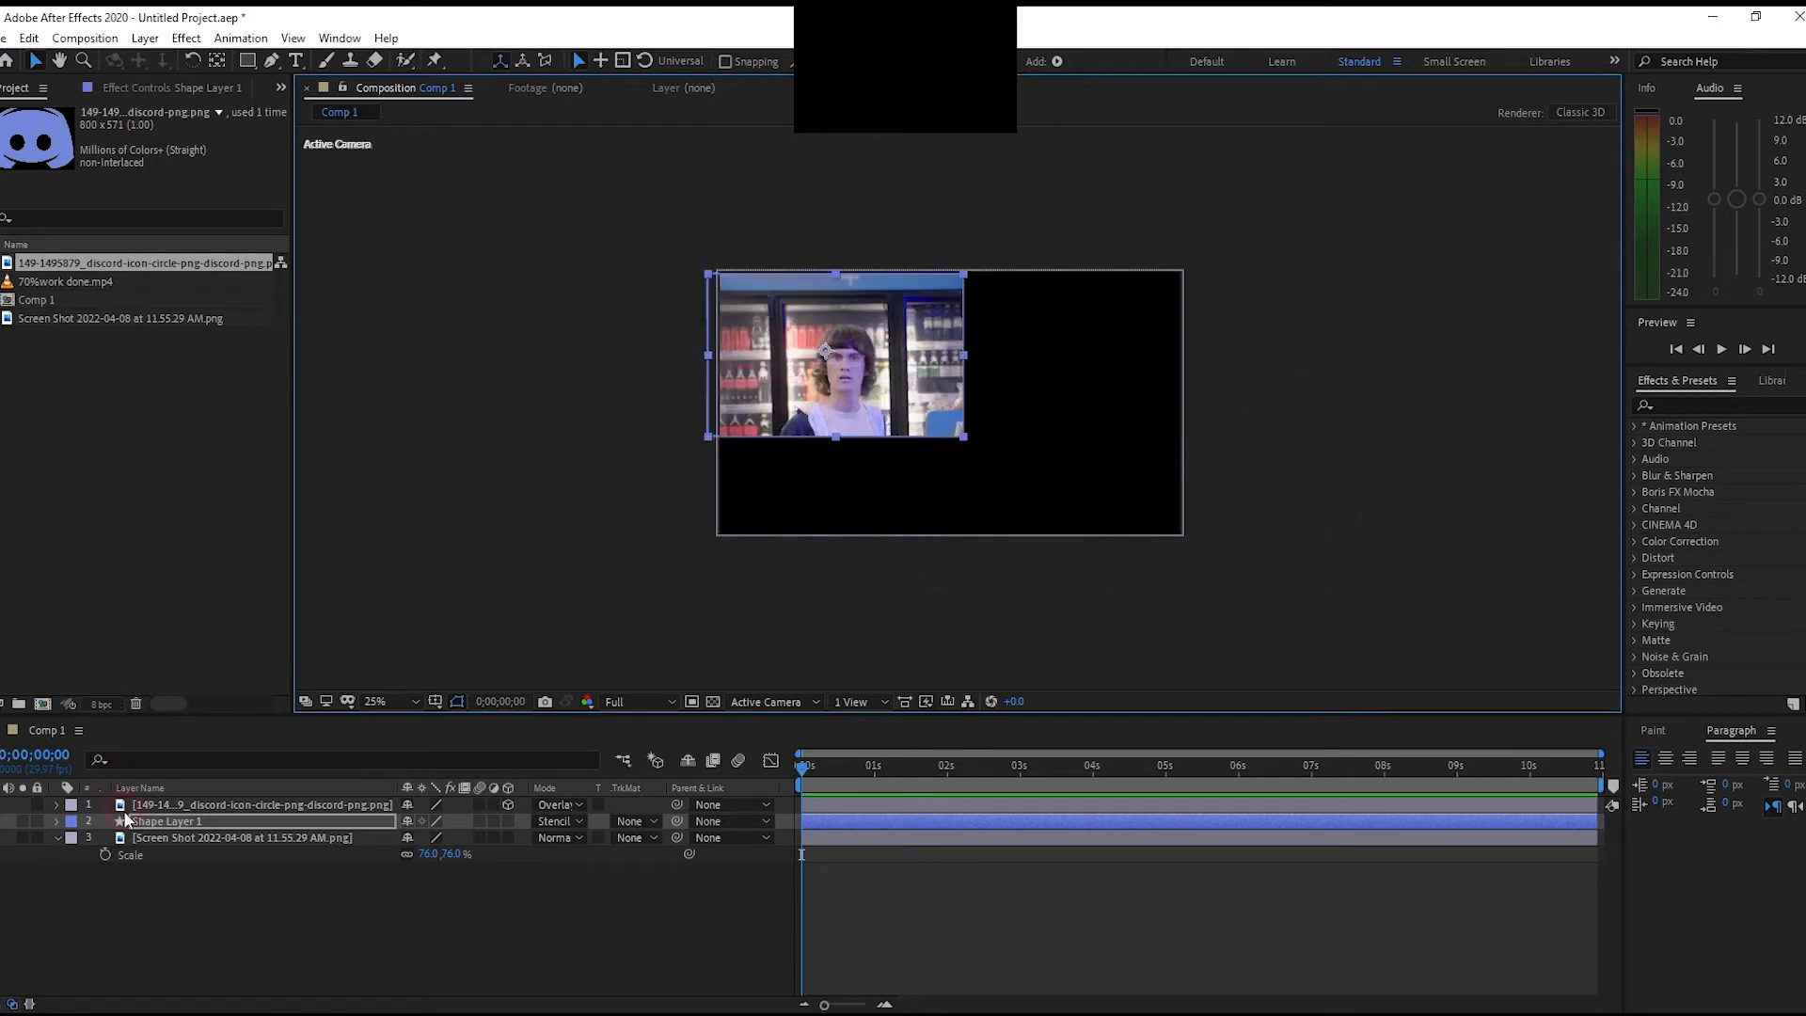
key(p)
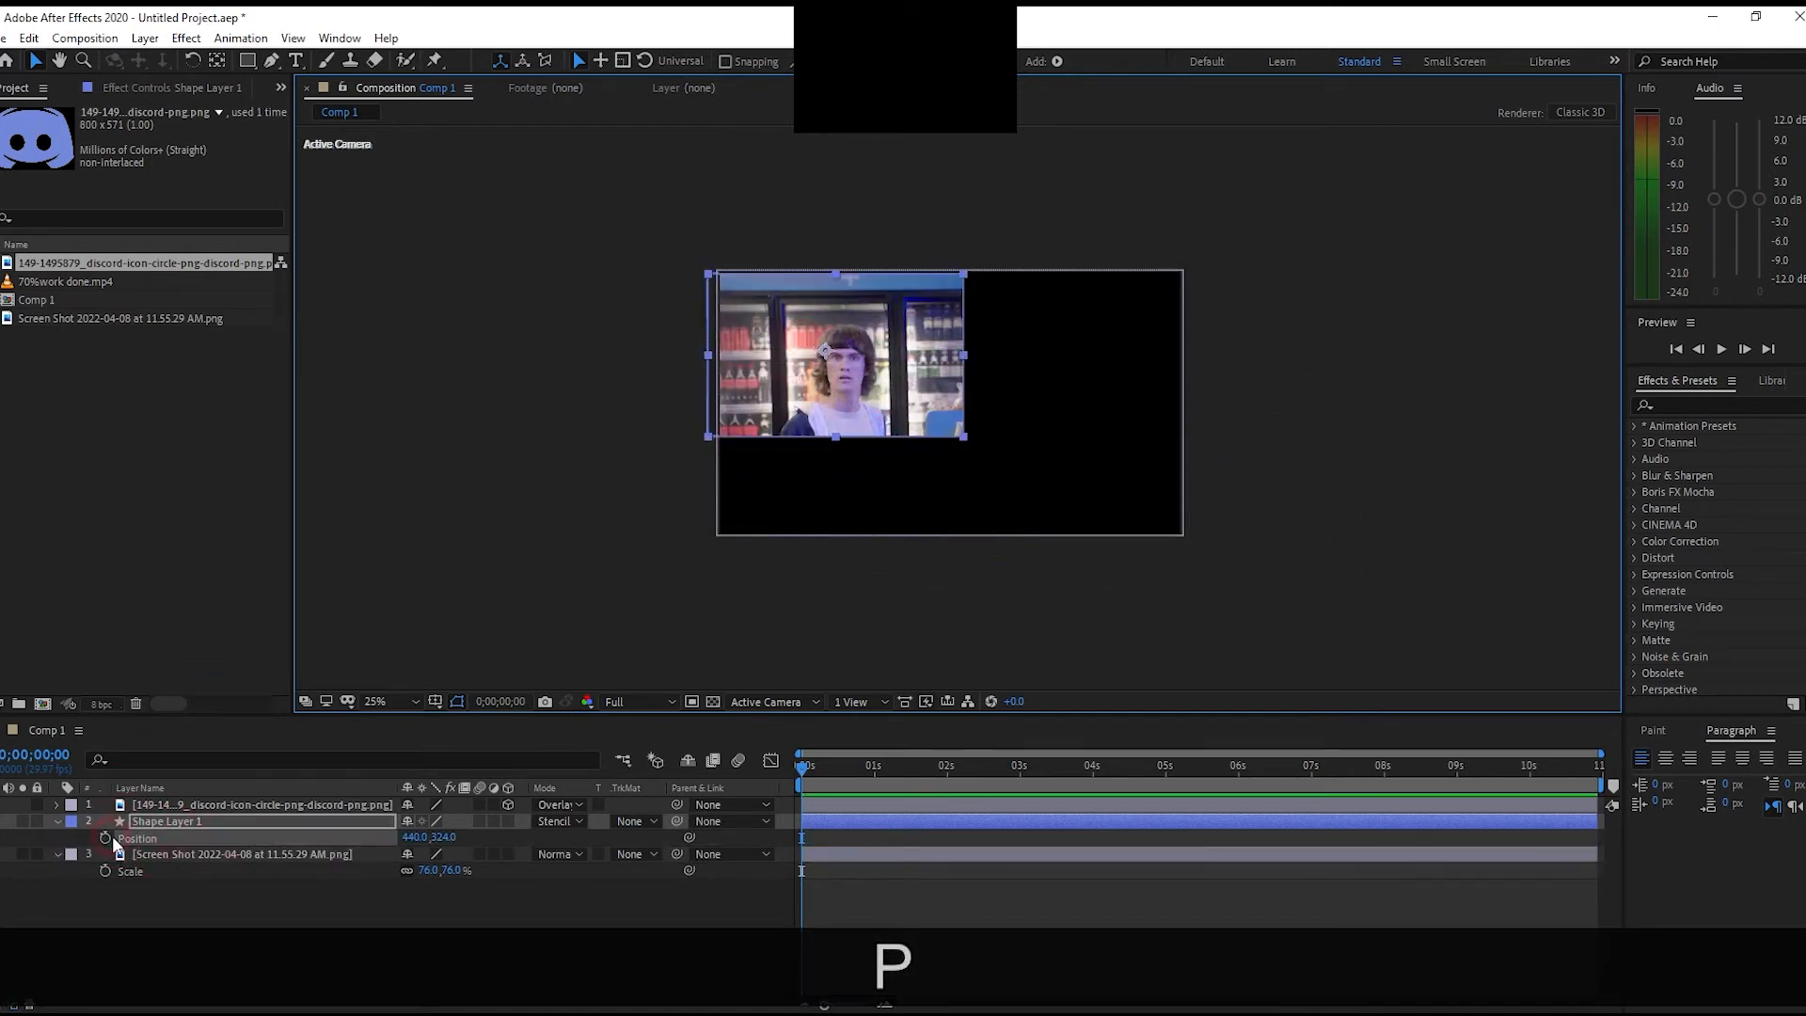
drag(876, 771, 1205, 811)
drag(430, 836, 989, 854)
drag(433, 840, 866, 859)
key(ctrl+z)
click(284, 948)
drag(416, 839, 1007, 482)
drag(994, 378, 1004, 517)
drag(1193, 783, 802, 786)
drag(933, 784, 1392, 809)
Undo the shape layer's position changes back to its centred placement
key(ctrl+z)
key(ctrl+z)
key(ctrl+z)
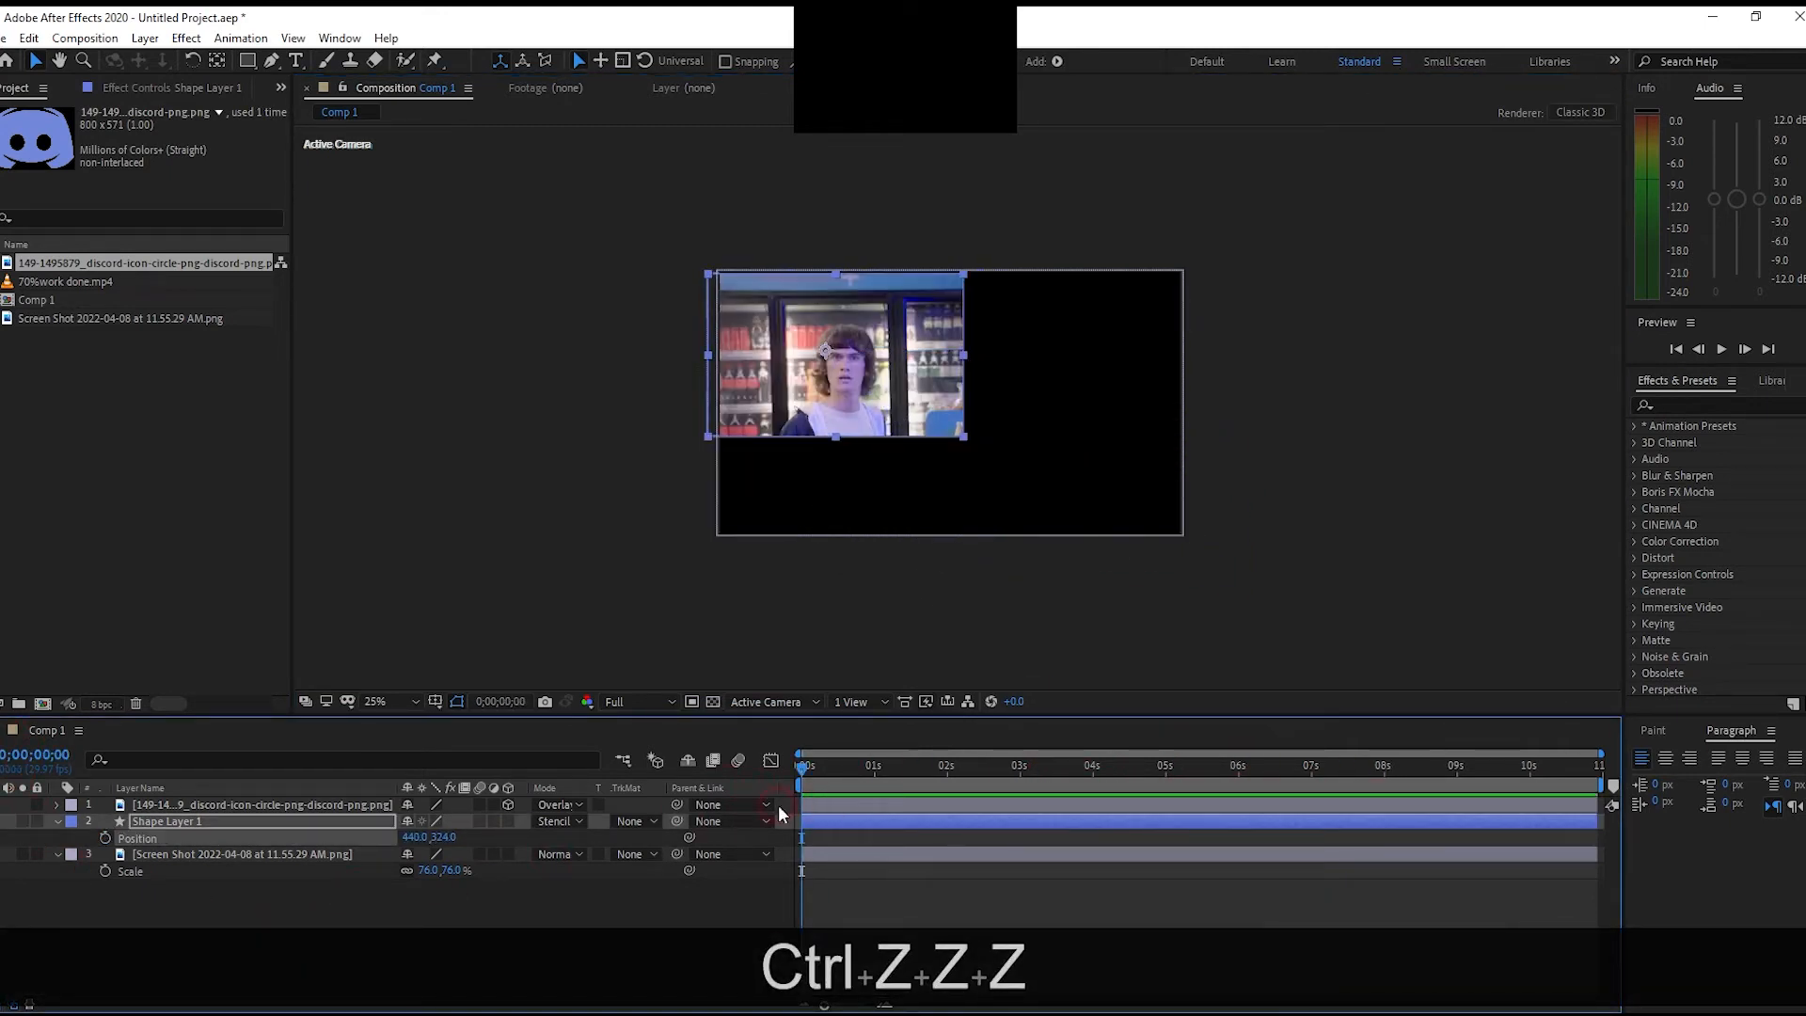
key(ctrl+z)
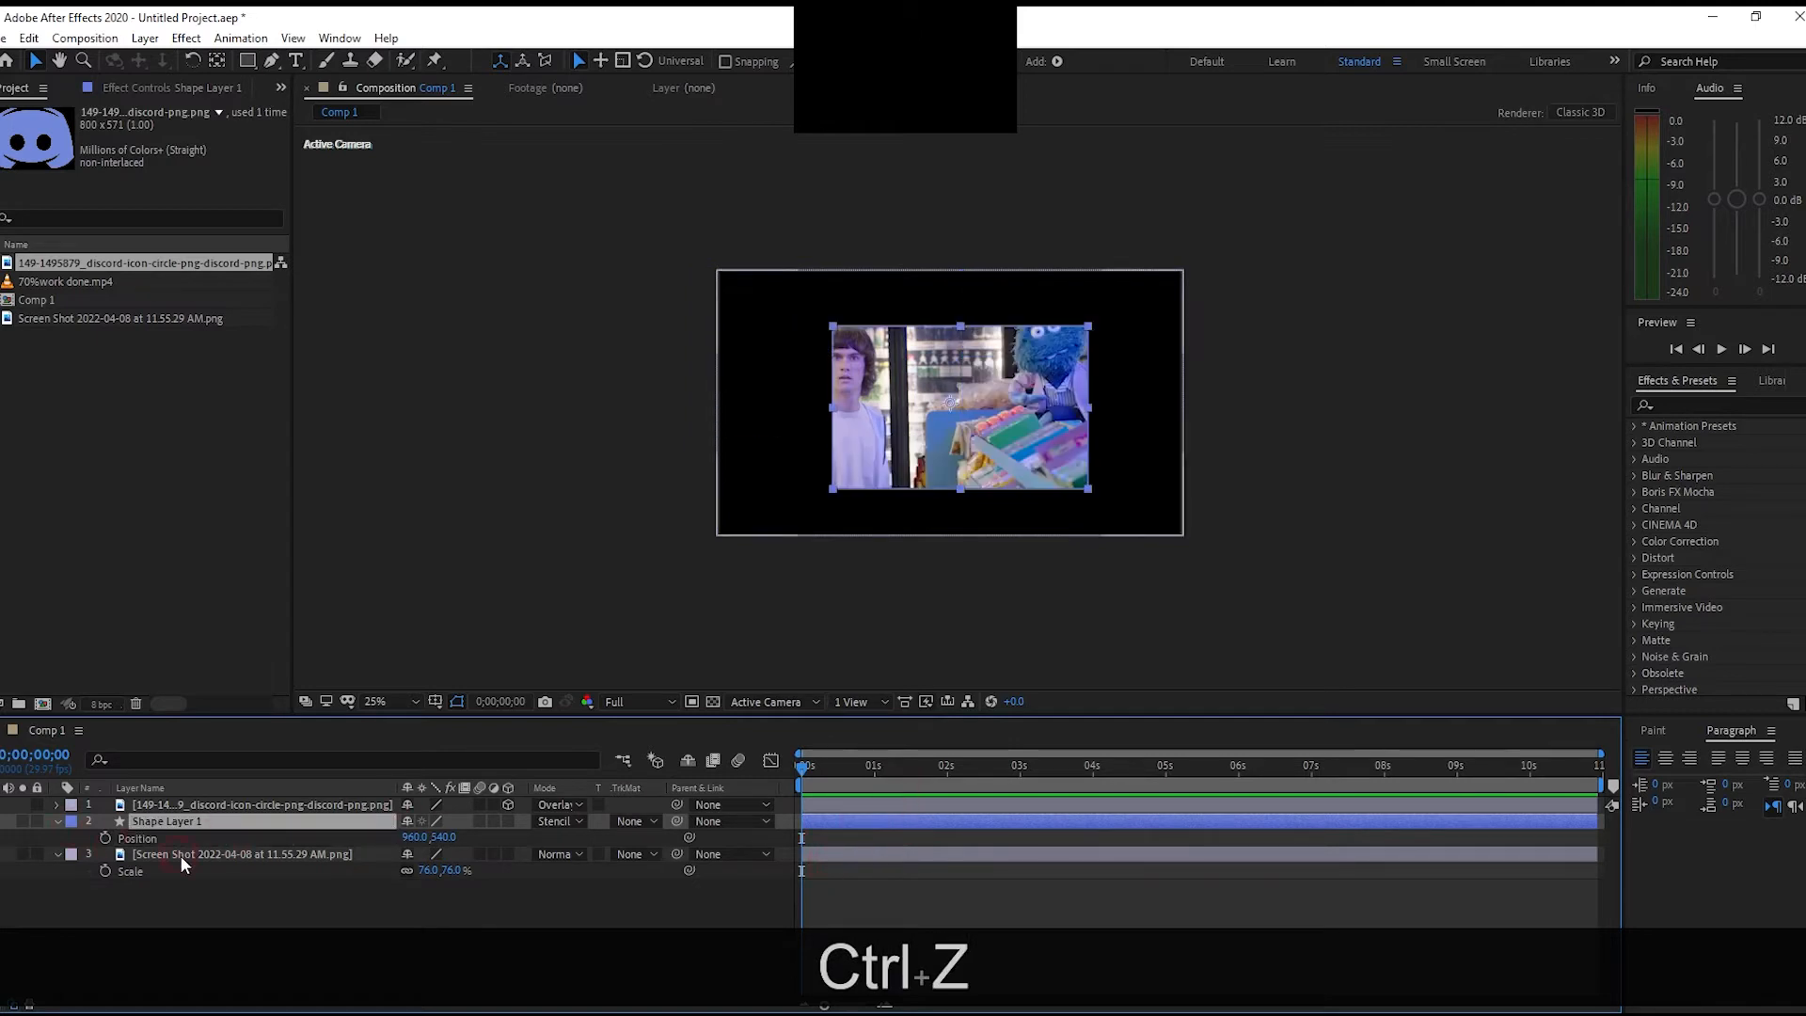
Set the shape layer's blending mode to Stencil Luma and try a neutral gray fill, 9B9B9B
click(557, 824)
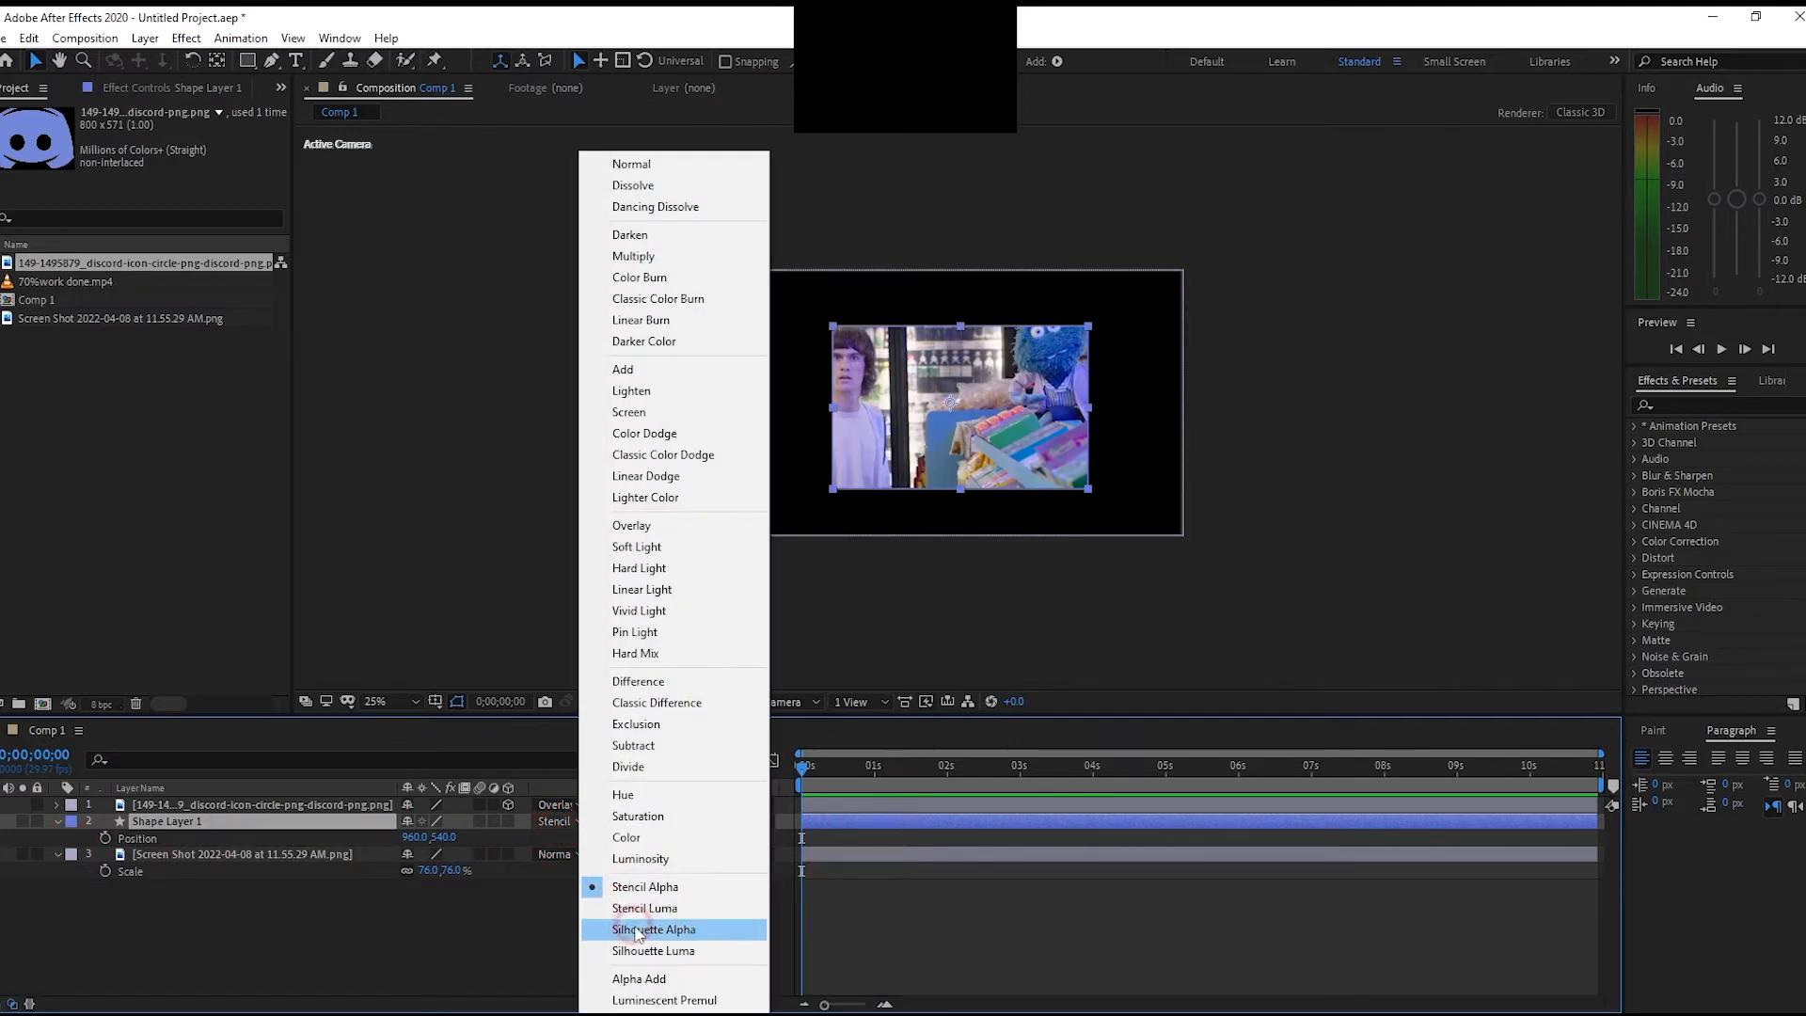
click(640, 908)
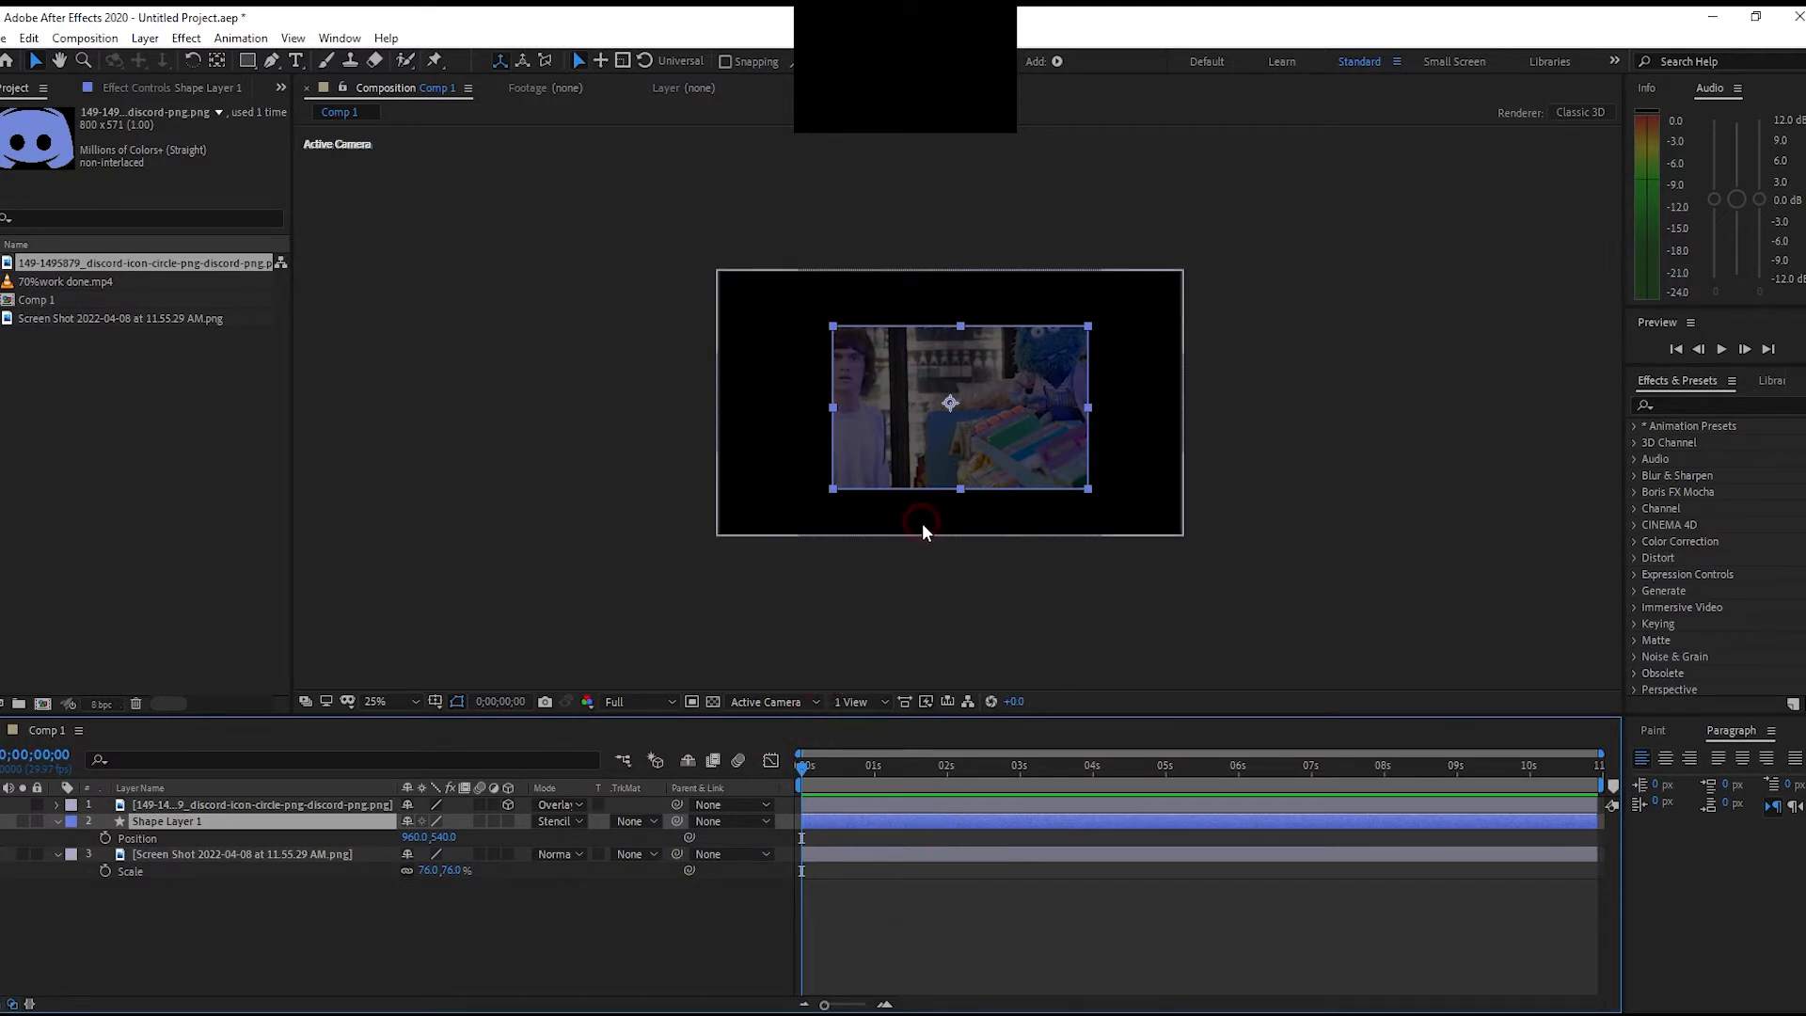
click(881, 61)
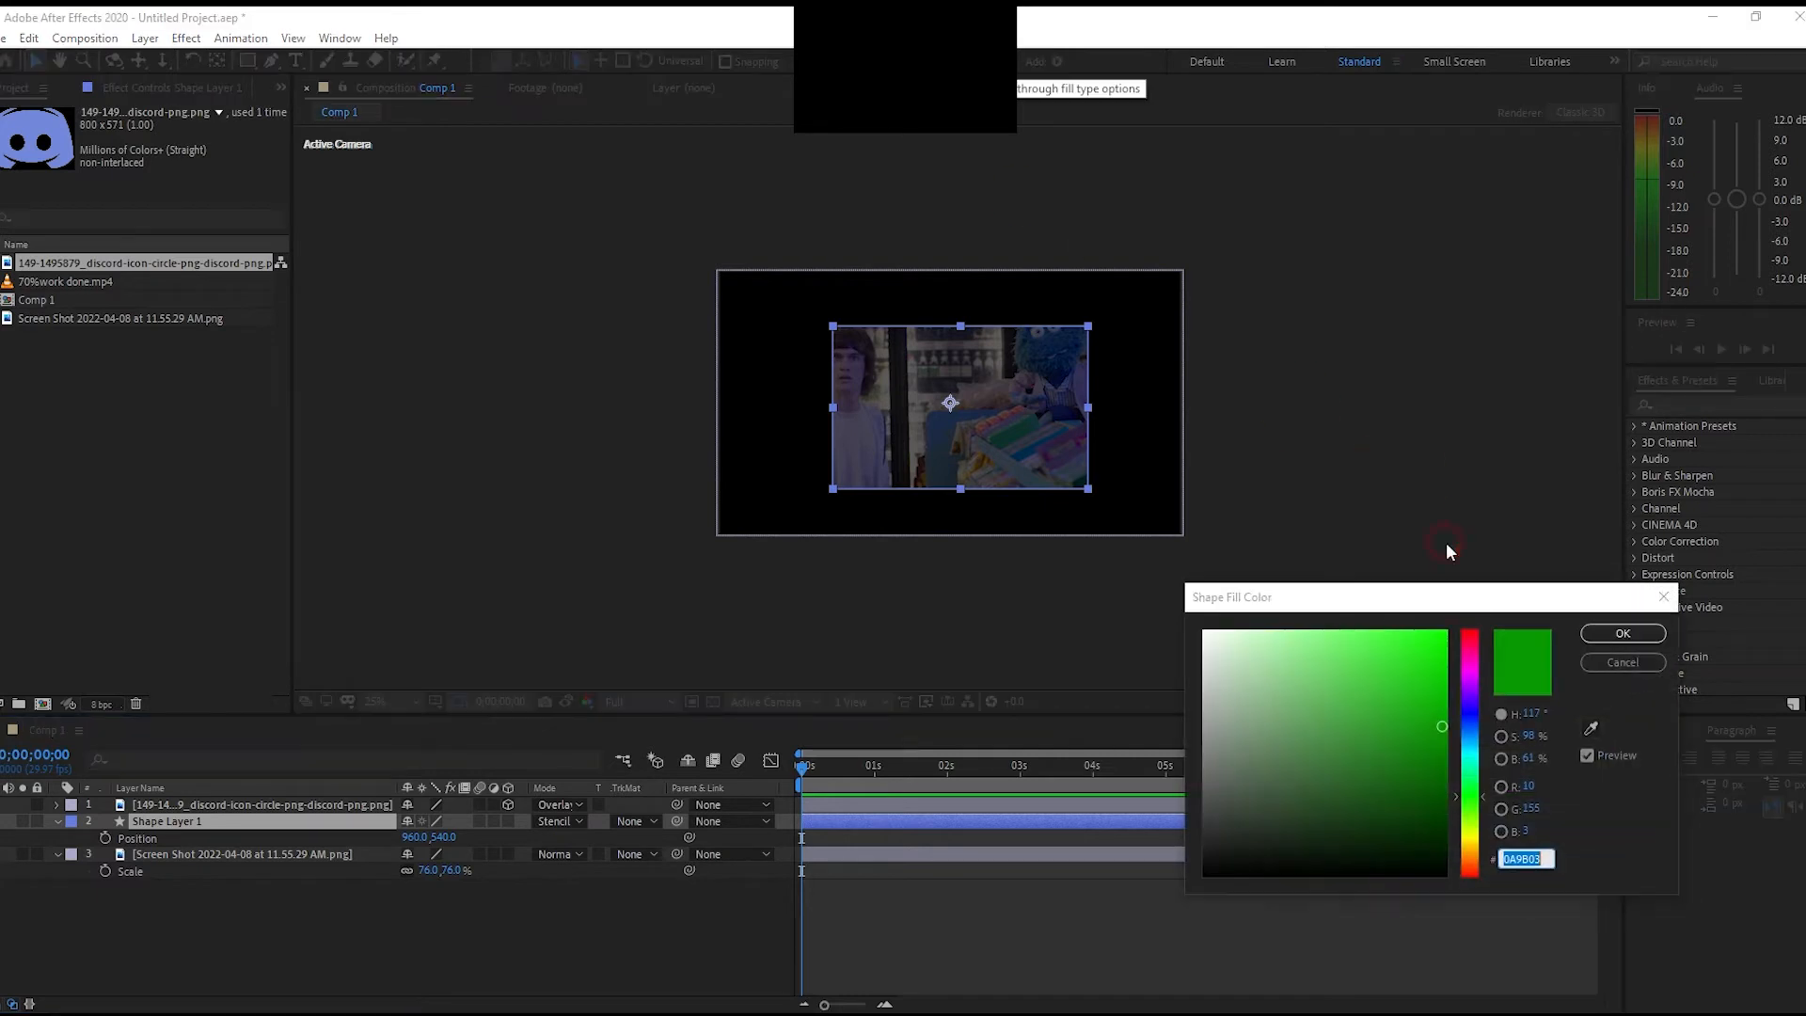
mouse_move(1472, 743)
mouse_down()
mouse_move(1470, 635)
mouse_move(1493, 869)
mouse_move(1498, 638)
mouse_move(1281, 637)
mouse_move(1221, 613)
mouse_up()
mouse_move(1407, 652)
mouse_down()
mouse_move(1448, 656)
mouse_move(1125, 528)
mouse_move(1229, 645)
mouse_move(1245, 931)
mouse_move(1132, 608)
mouse_move(1185, 858)
mouse_move(1183, 727)
mouse_up()
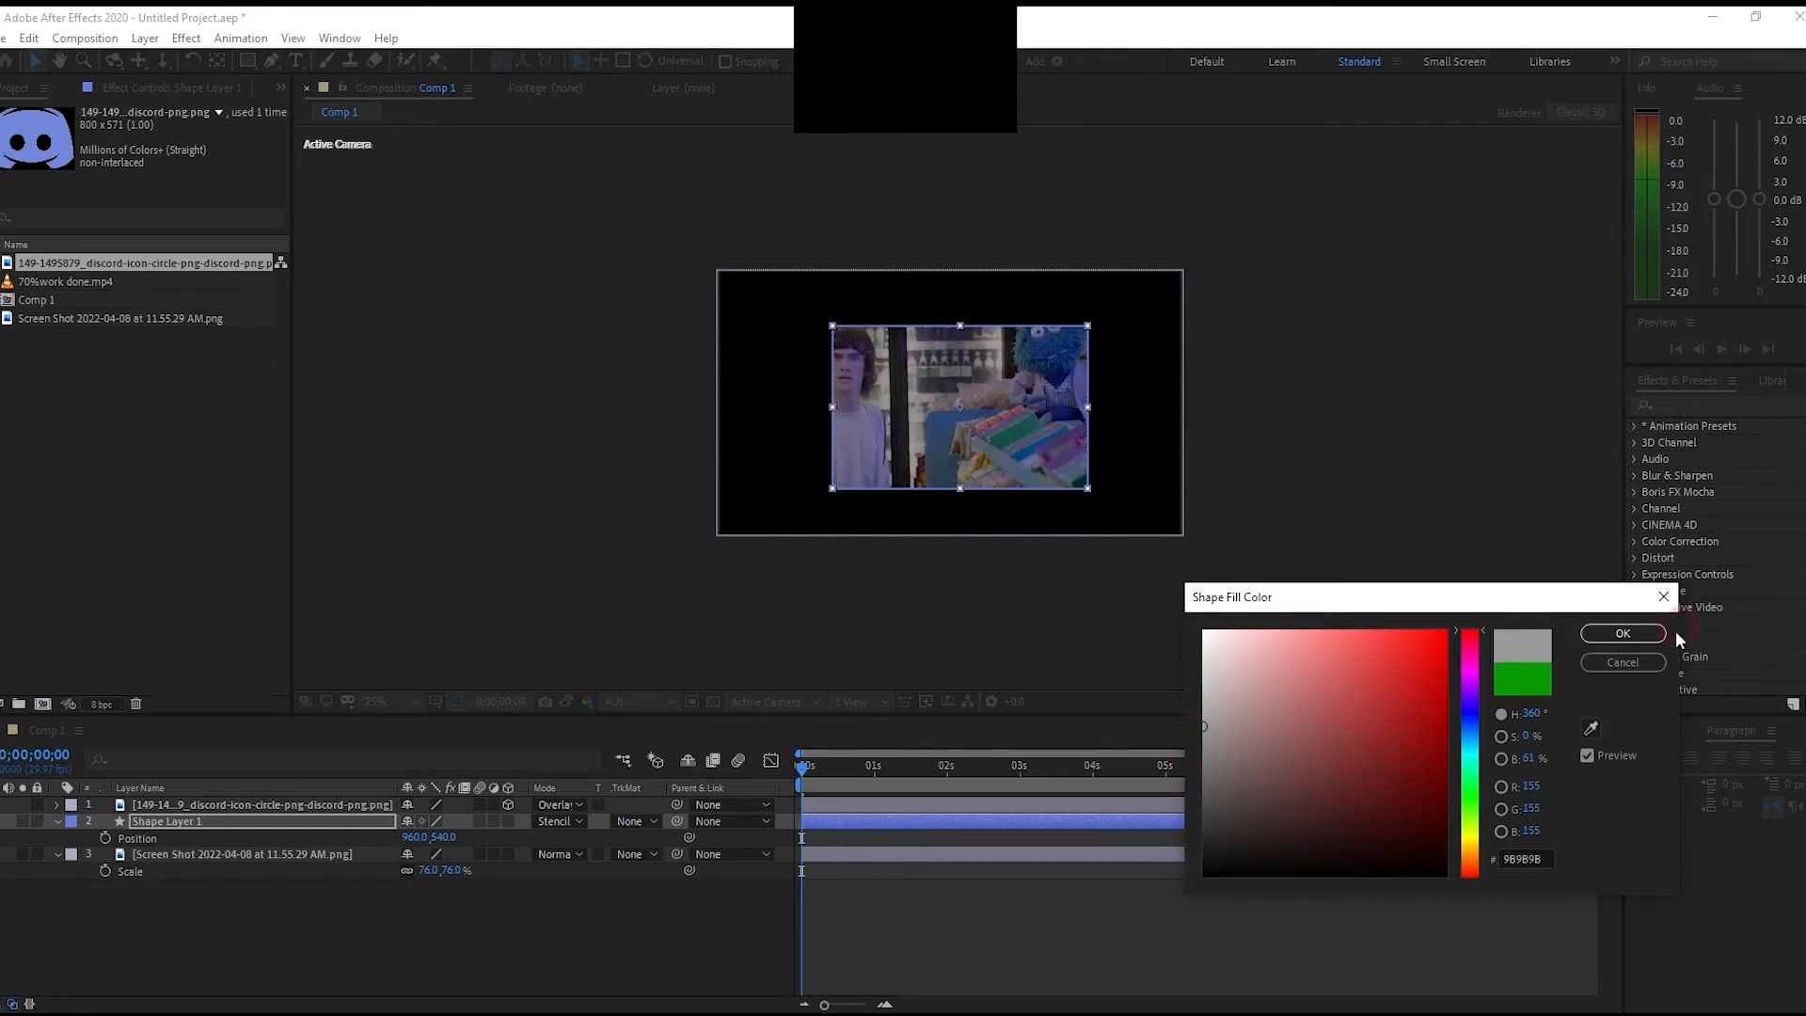
click(1629, 665)
Change the shape layer's fill type to a linear gradient
click(136, 823)
click(148, 821)
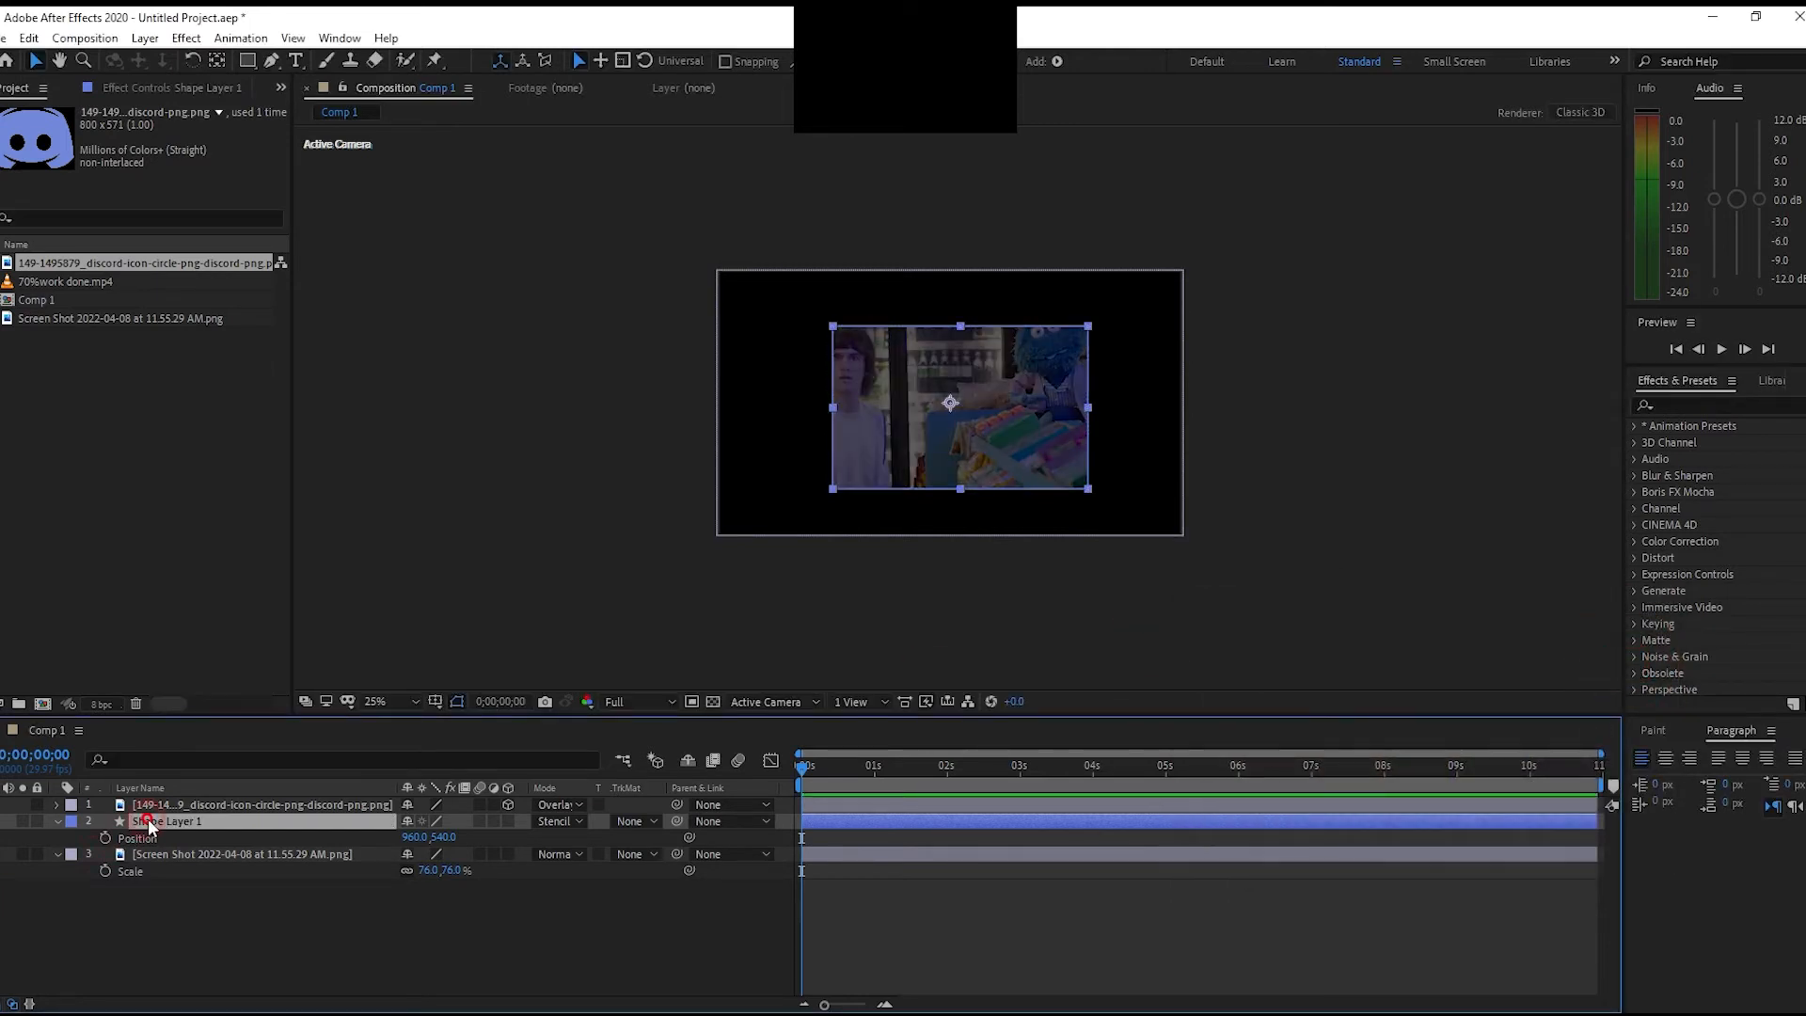
click(854, 61)
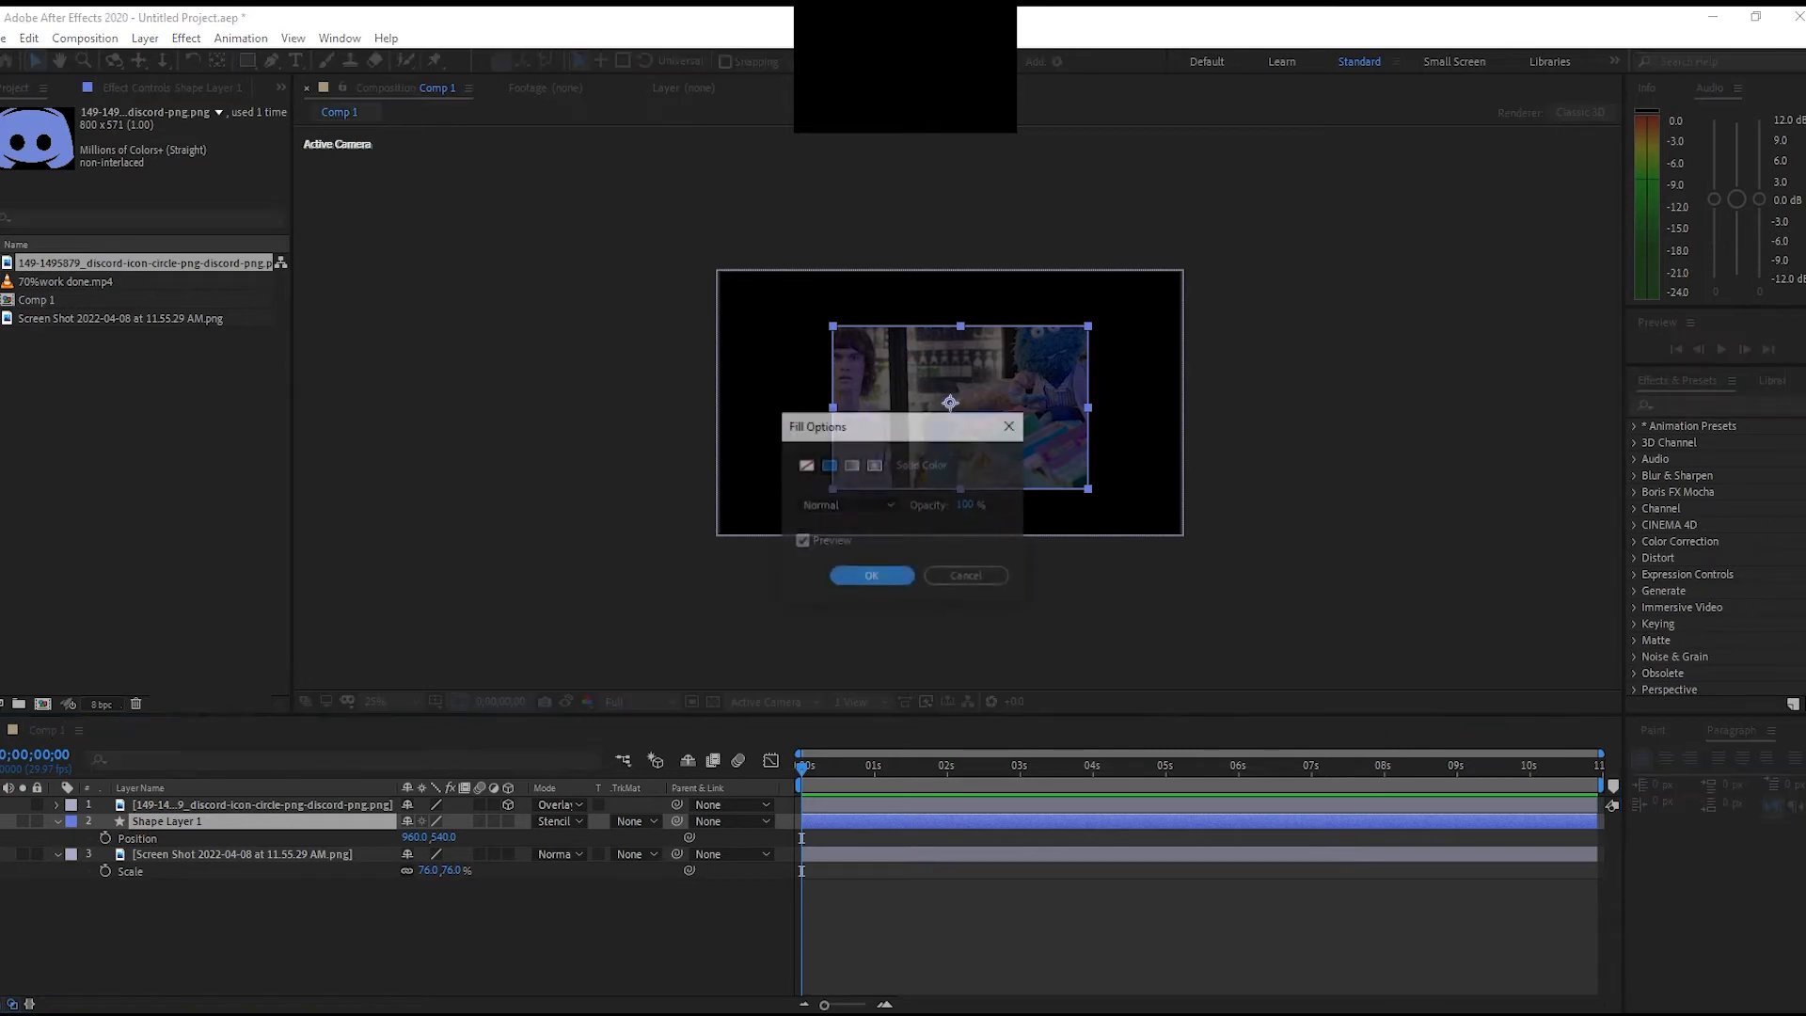
click(872, 577)
Set the gradient's start stop to white (FFFFFF) and its end stop to black (000000)
click(880, 62)
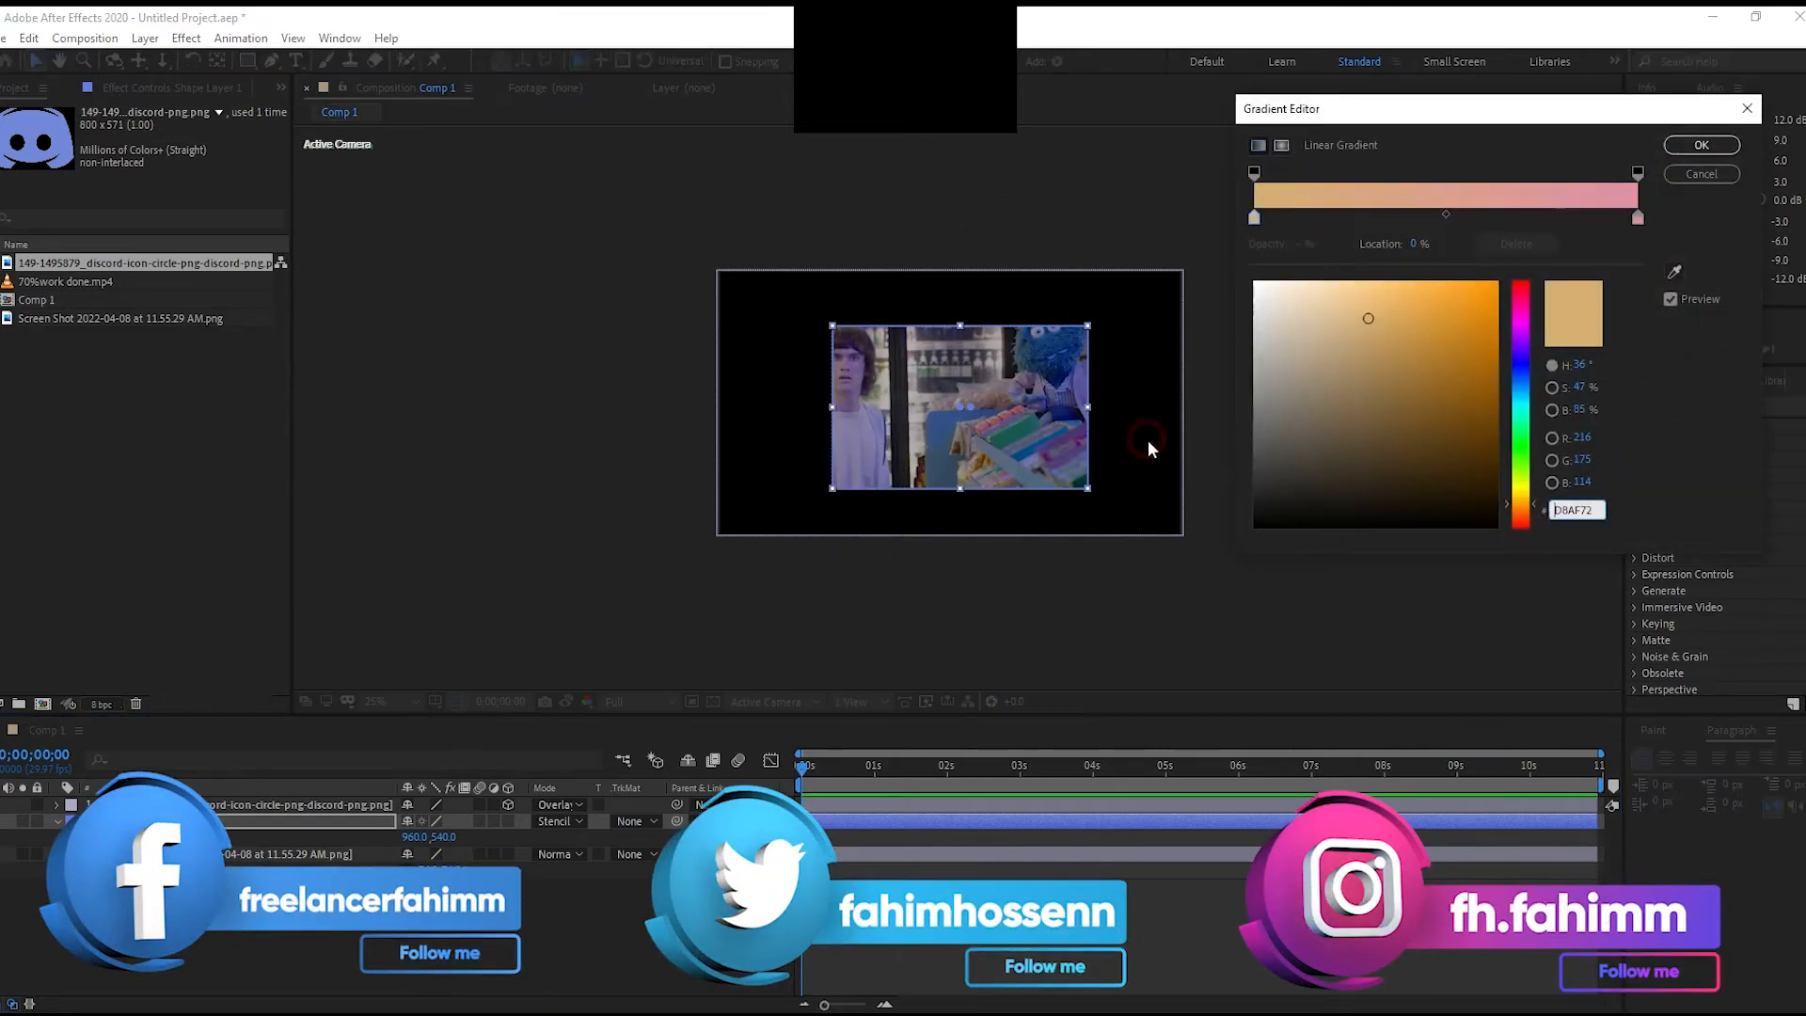
click(1291, 231)
click(1319, 197)
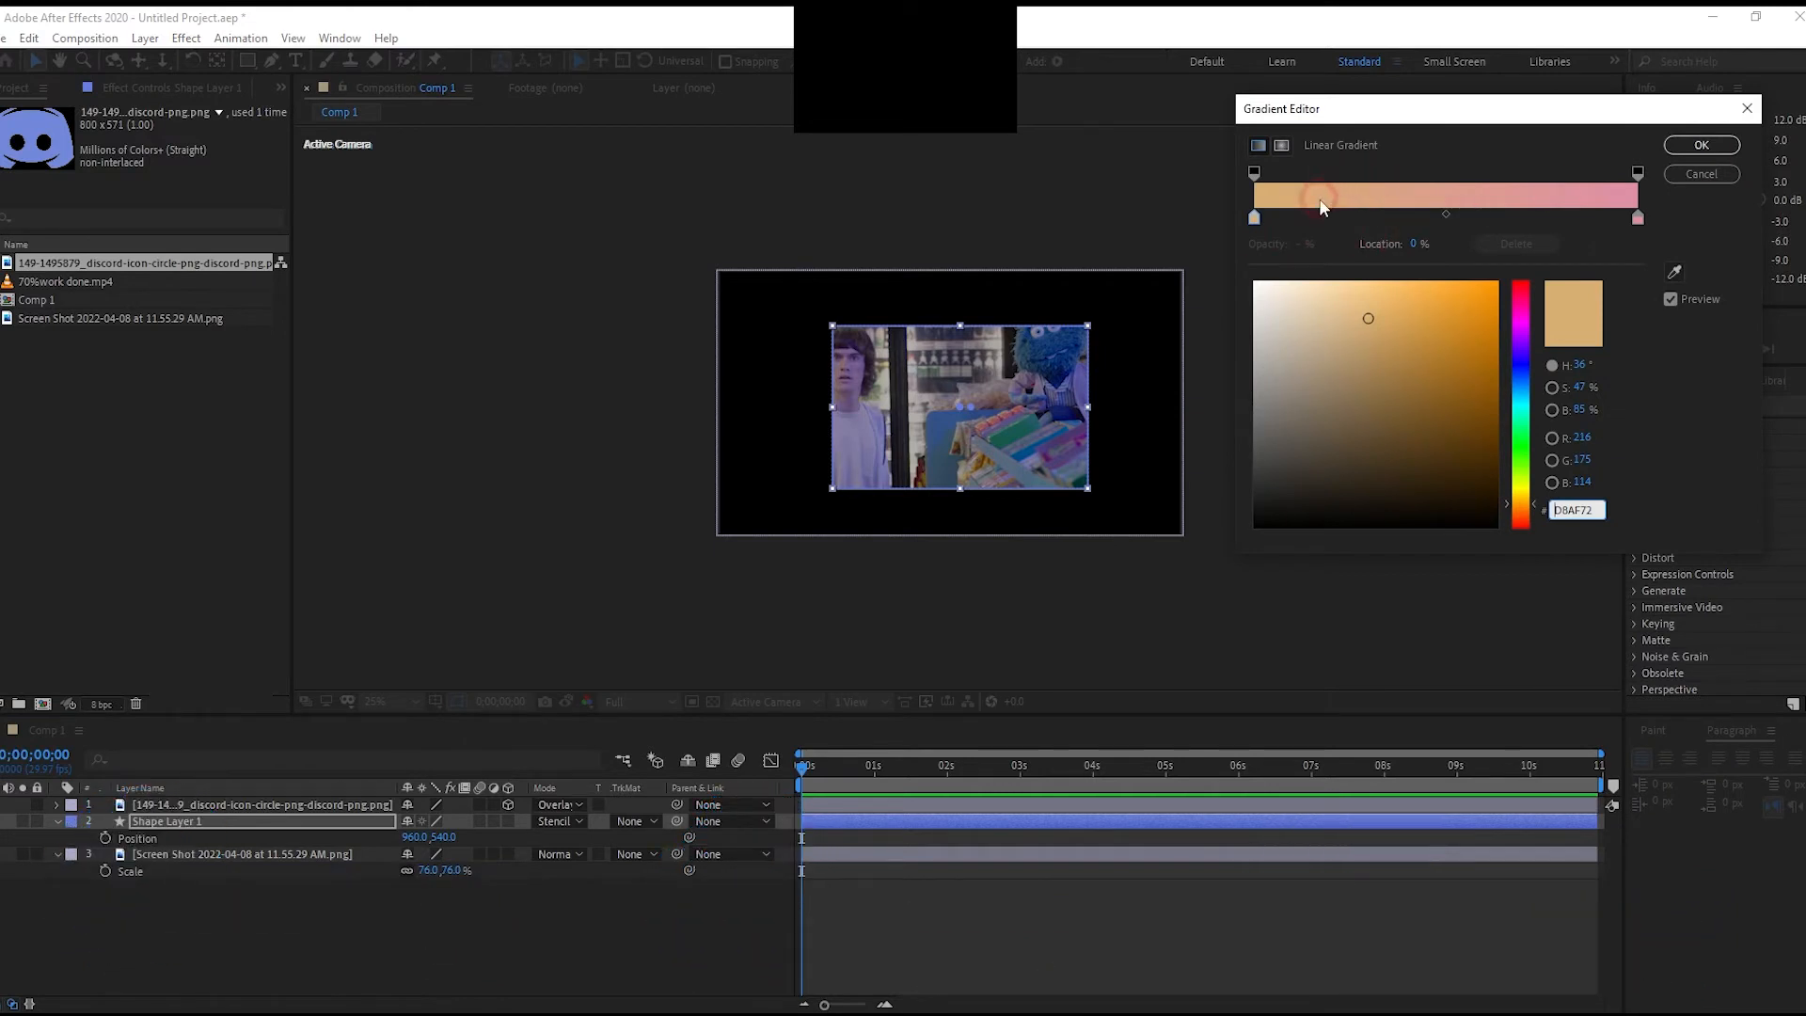
click(1255, 220)
click(1254, 218)
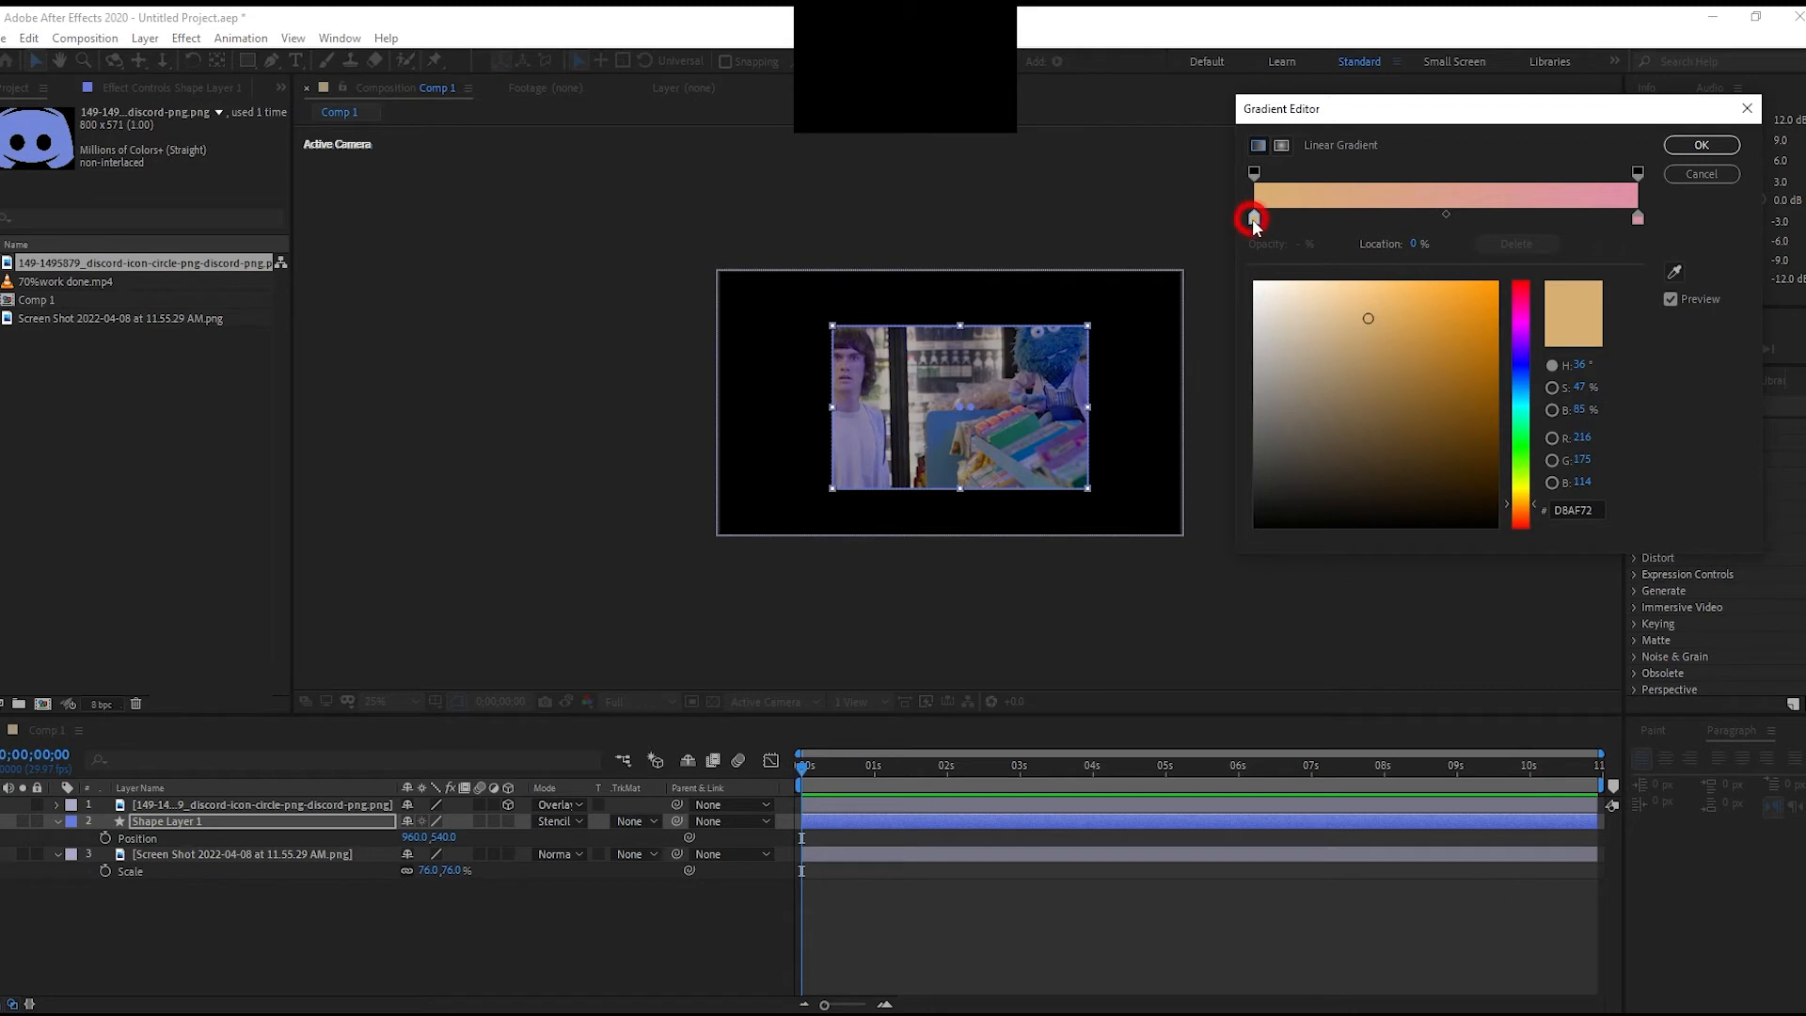
drag(1378, 315, 1236, 274)
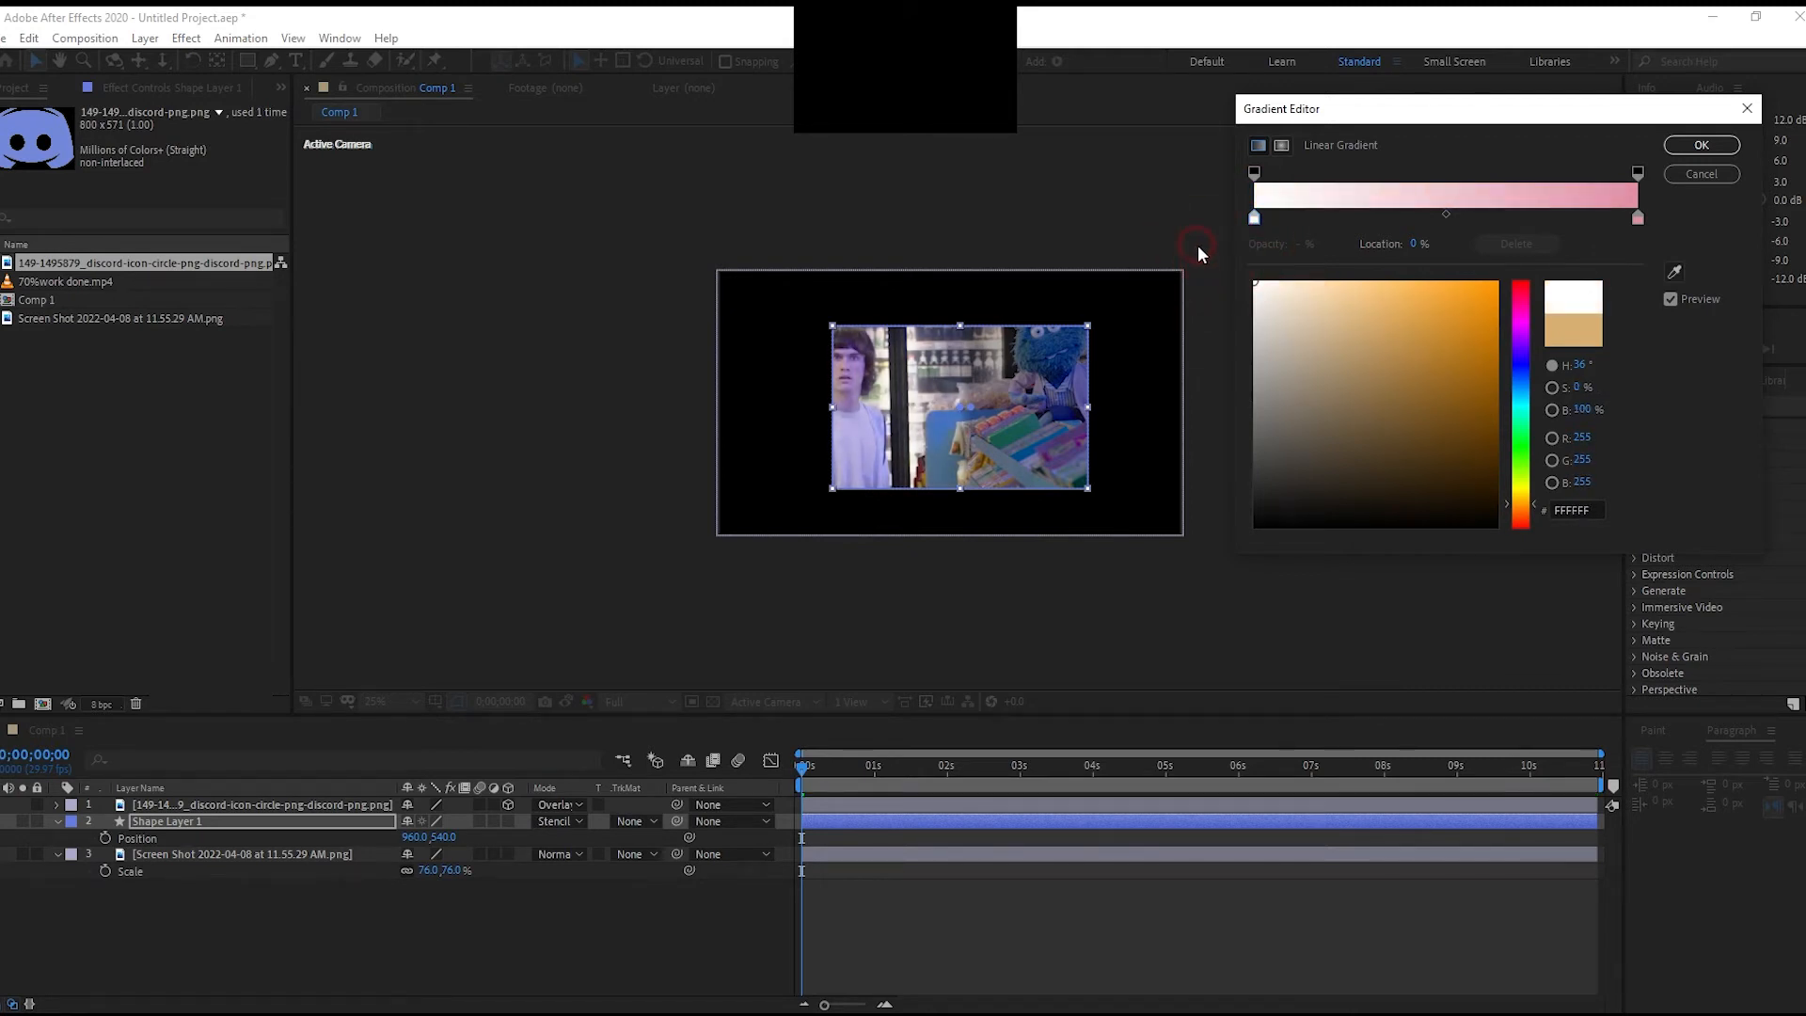
click(1637, 218)
drag(1371, 358, 1220, 553)
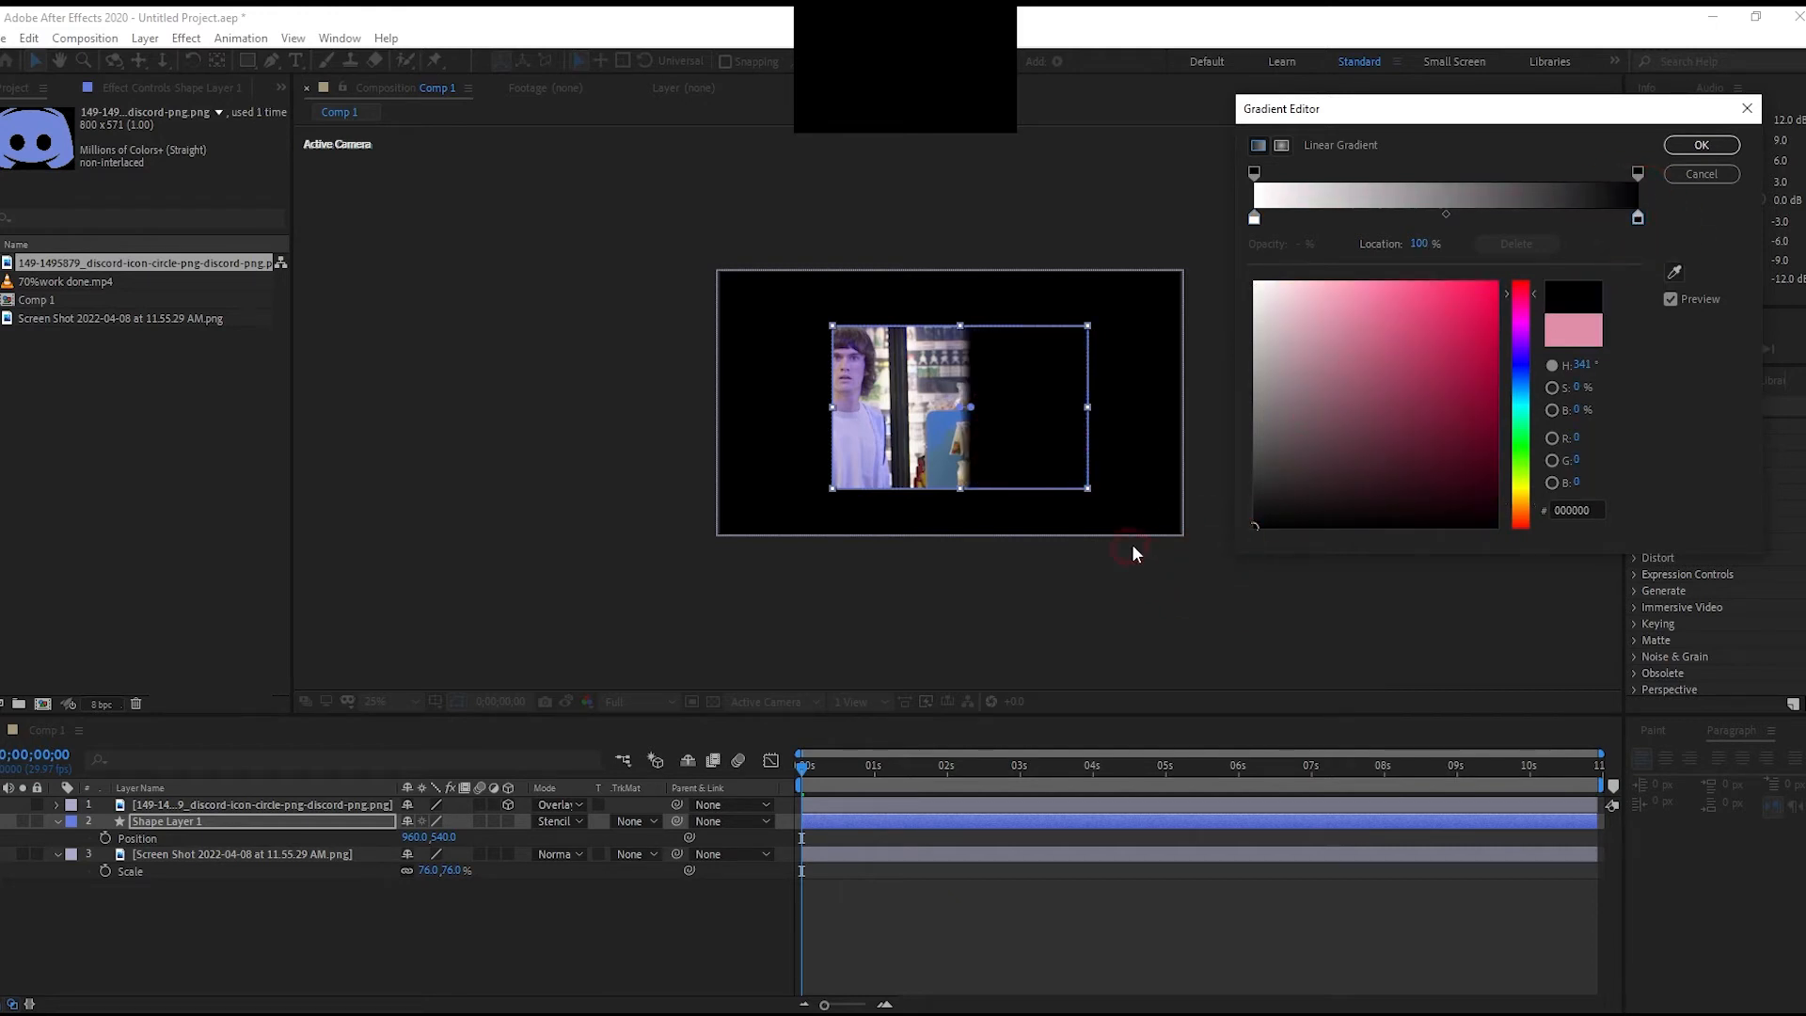
click(1701, 145)
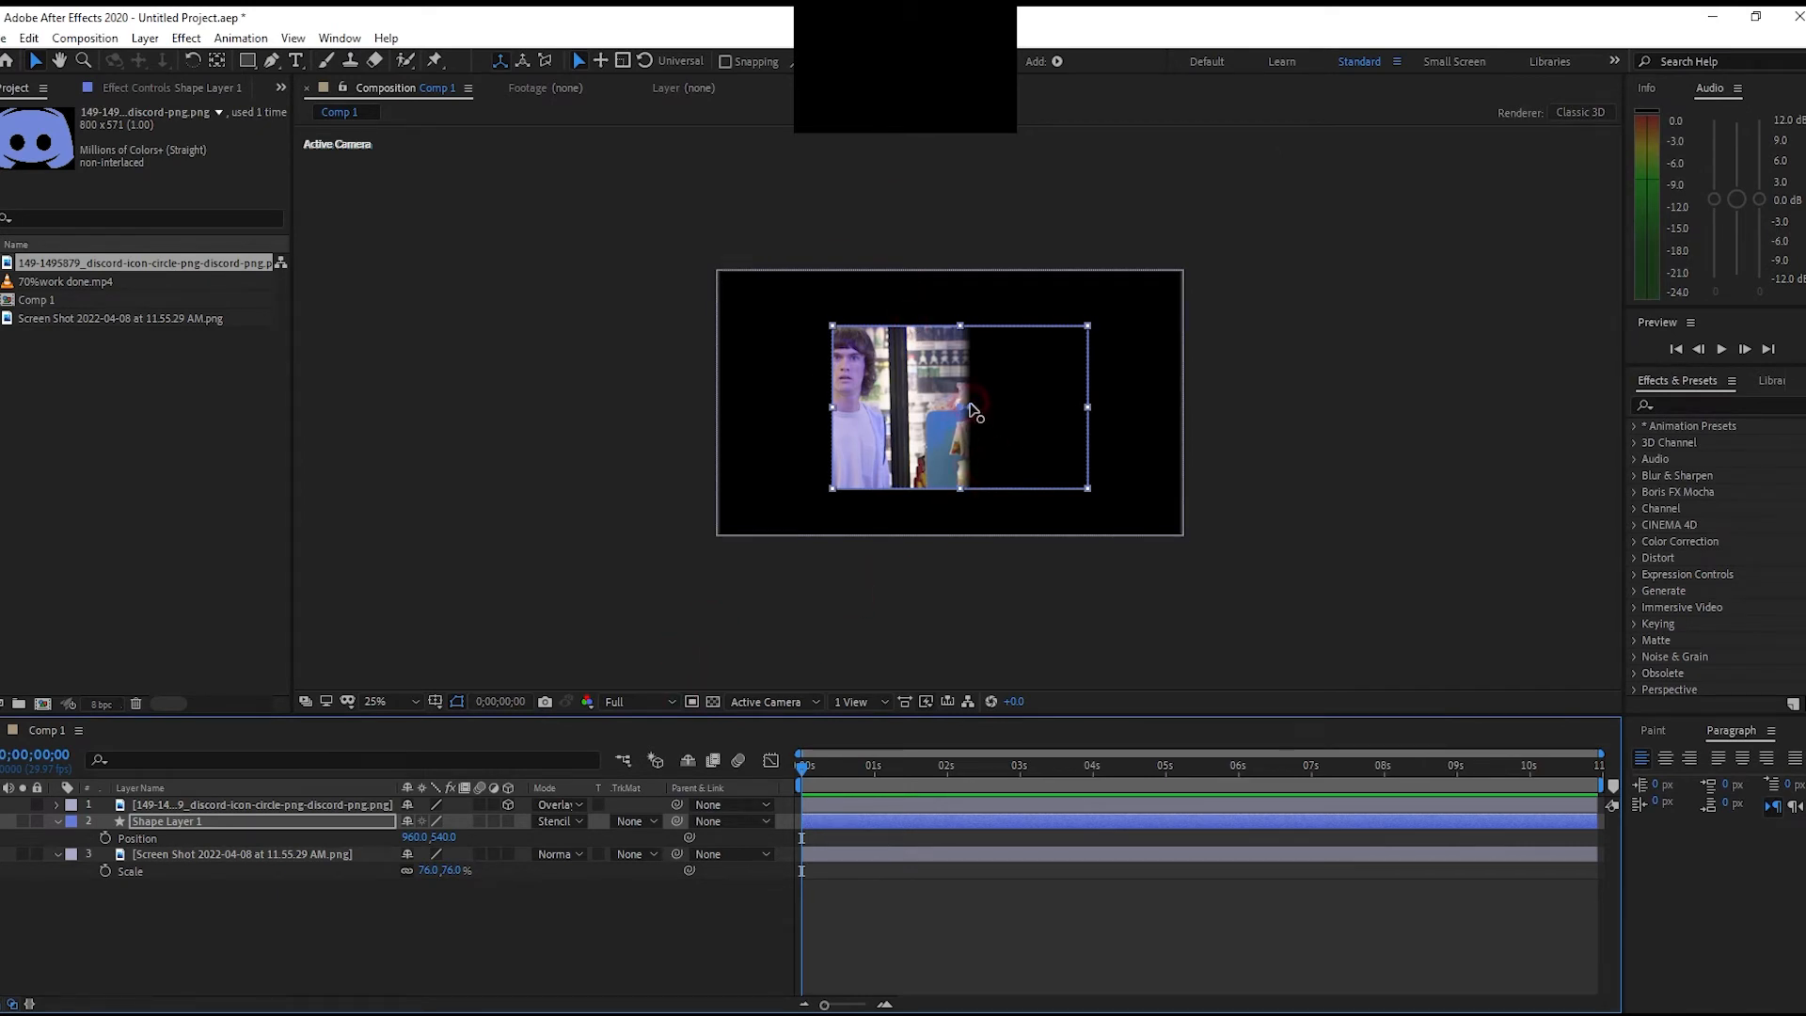
Extend the gradient's end point toward the shape's right edge and move the playhead to 0;00;00;08
scroll(975, 411, up, 2)
drag(1001, 410, 1171, 424)
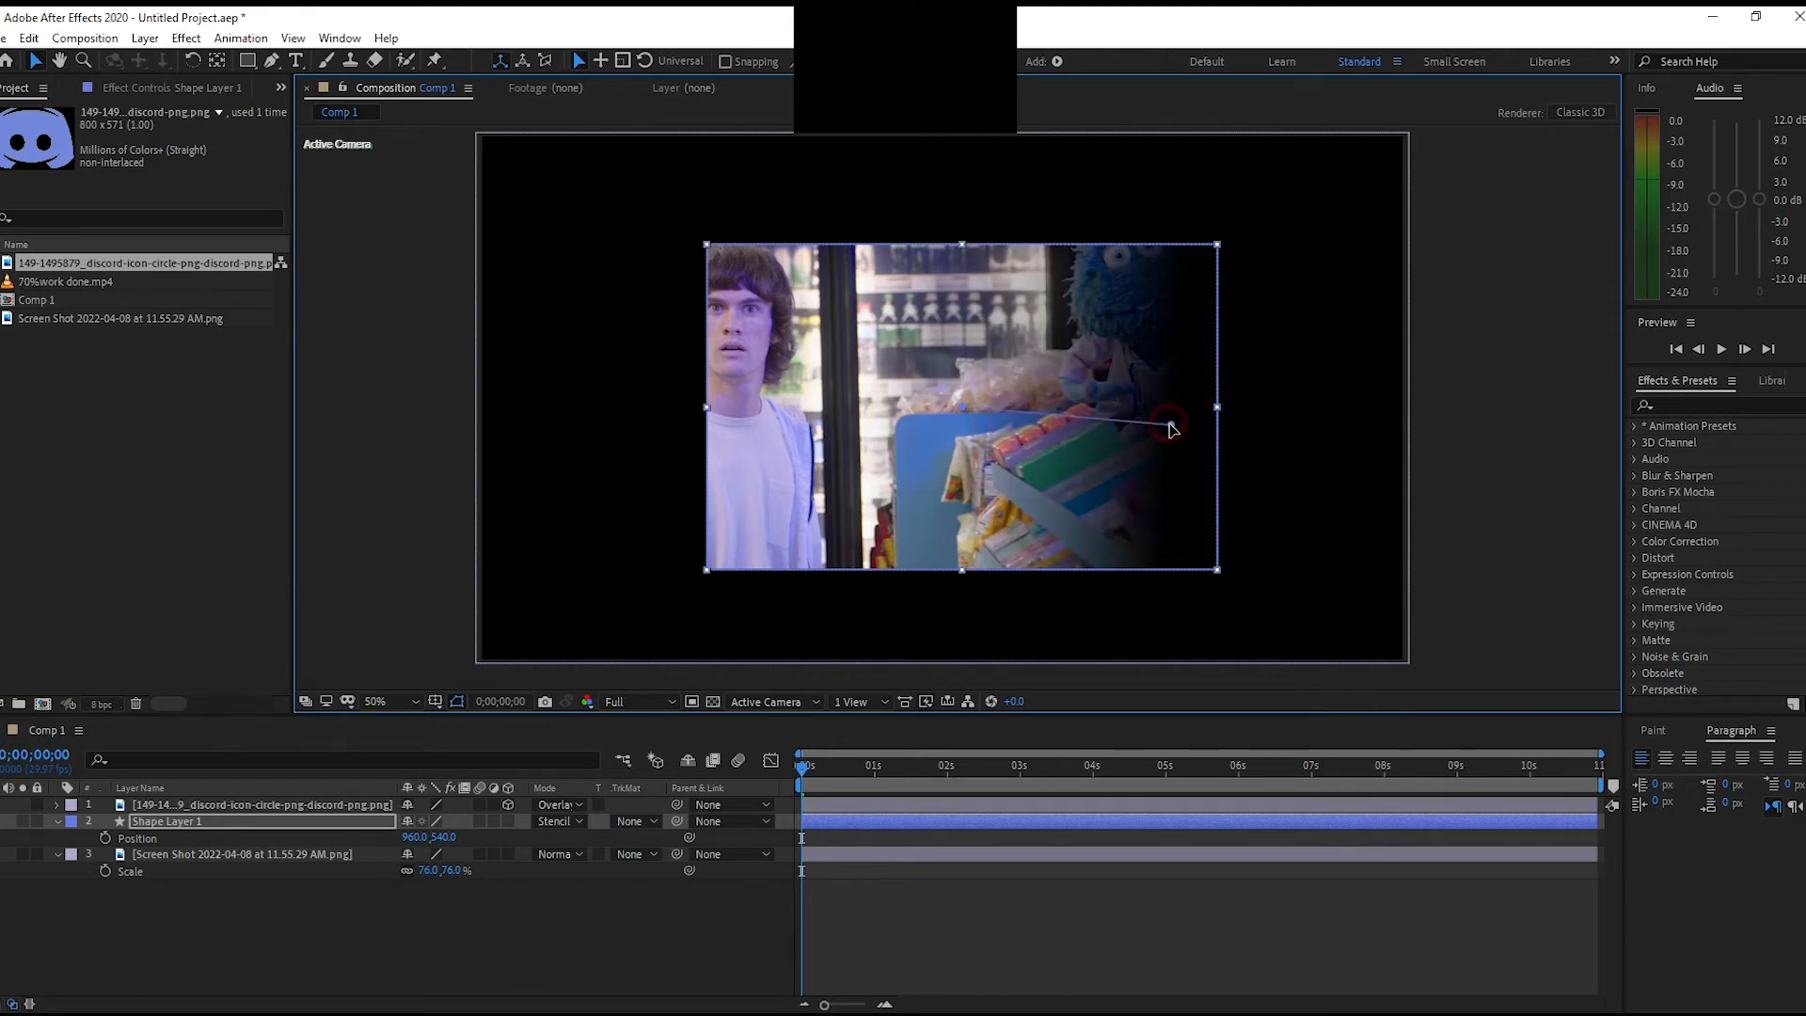
mouse_move(833, 786)
mouse_down()
mouse_move(1475, 781)
mouse_move(821, 765)
mouse_up()
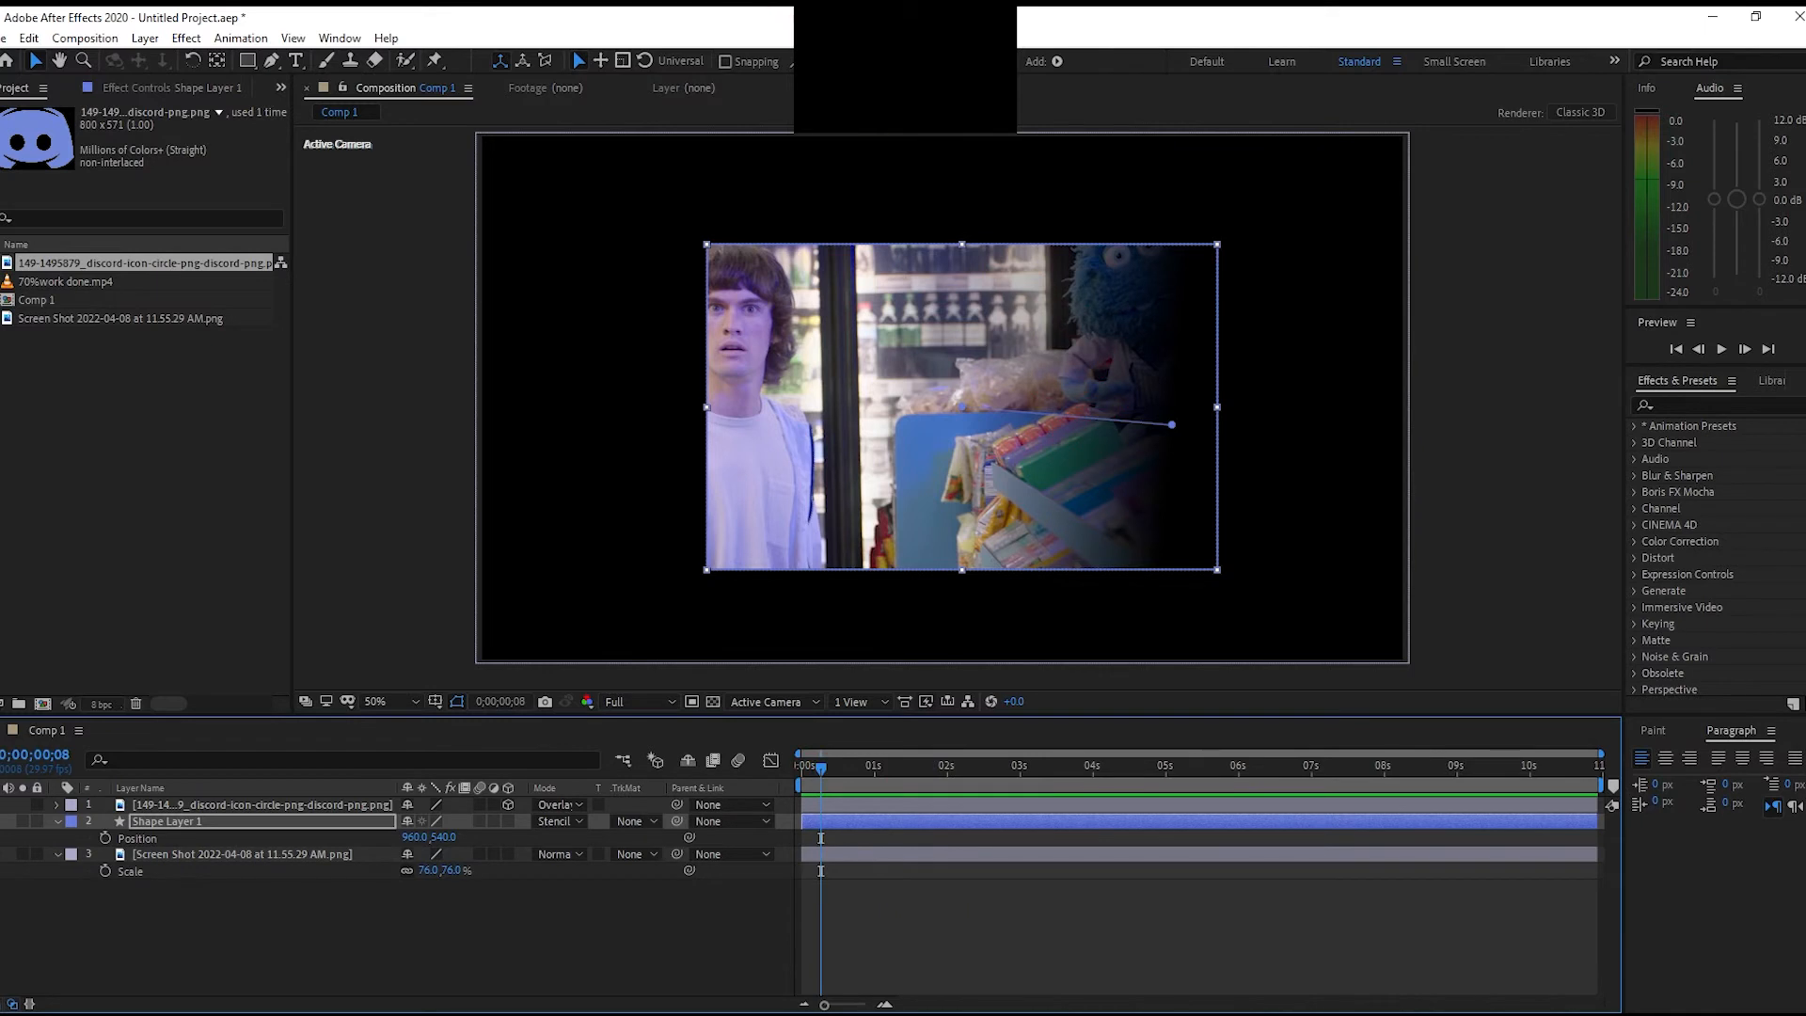
Try adding a red E23333 colour stop at 31.5% of the shape's gradient
click(880, 61)
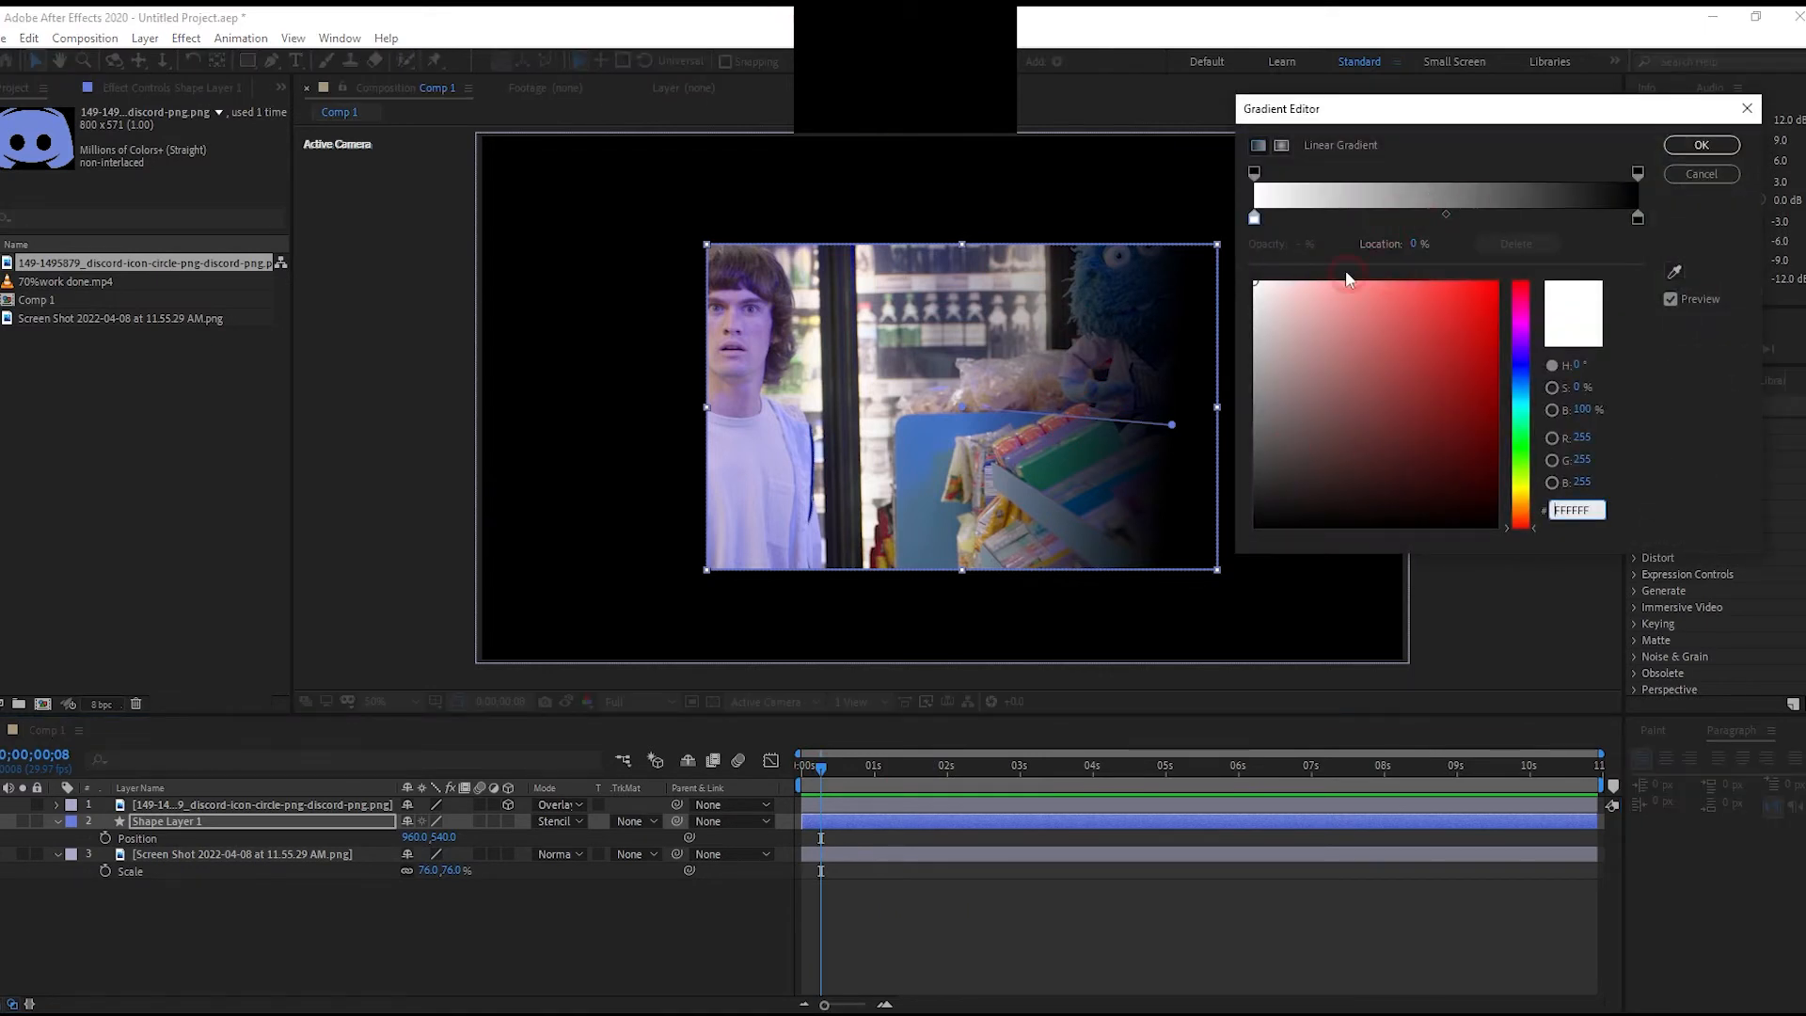
drag(1386, 215, 1374, 219)
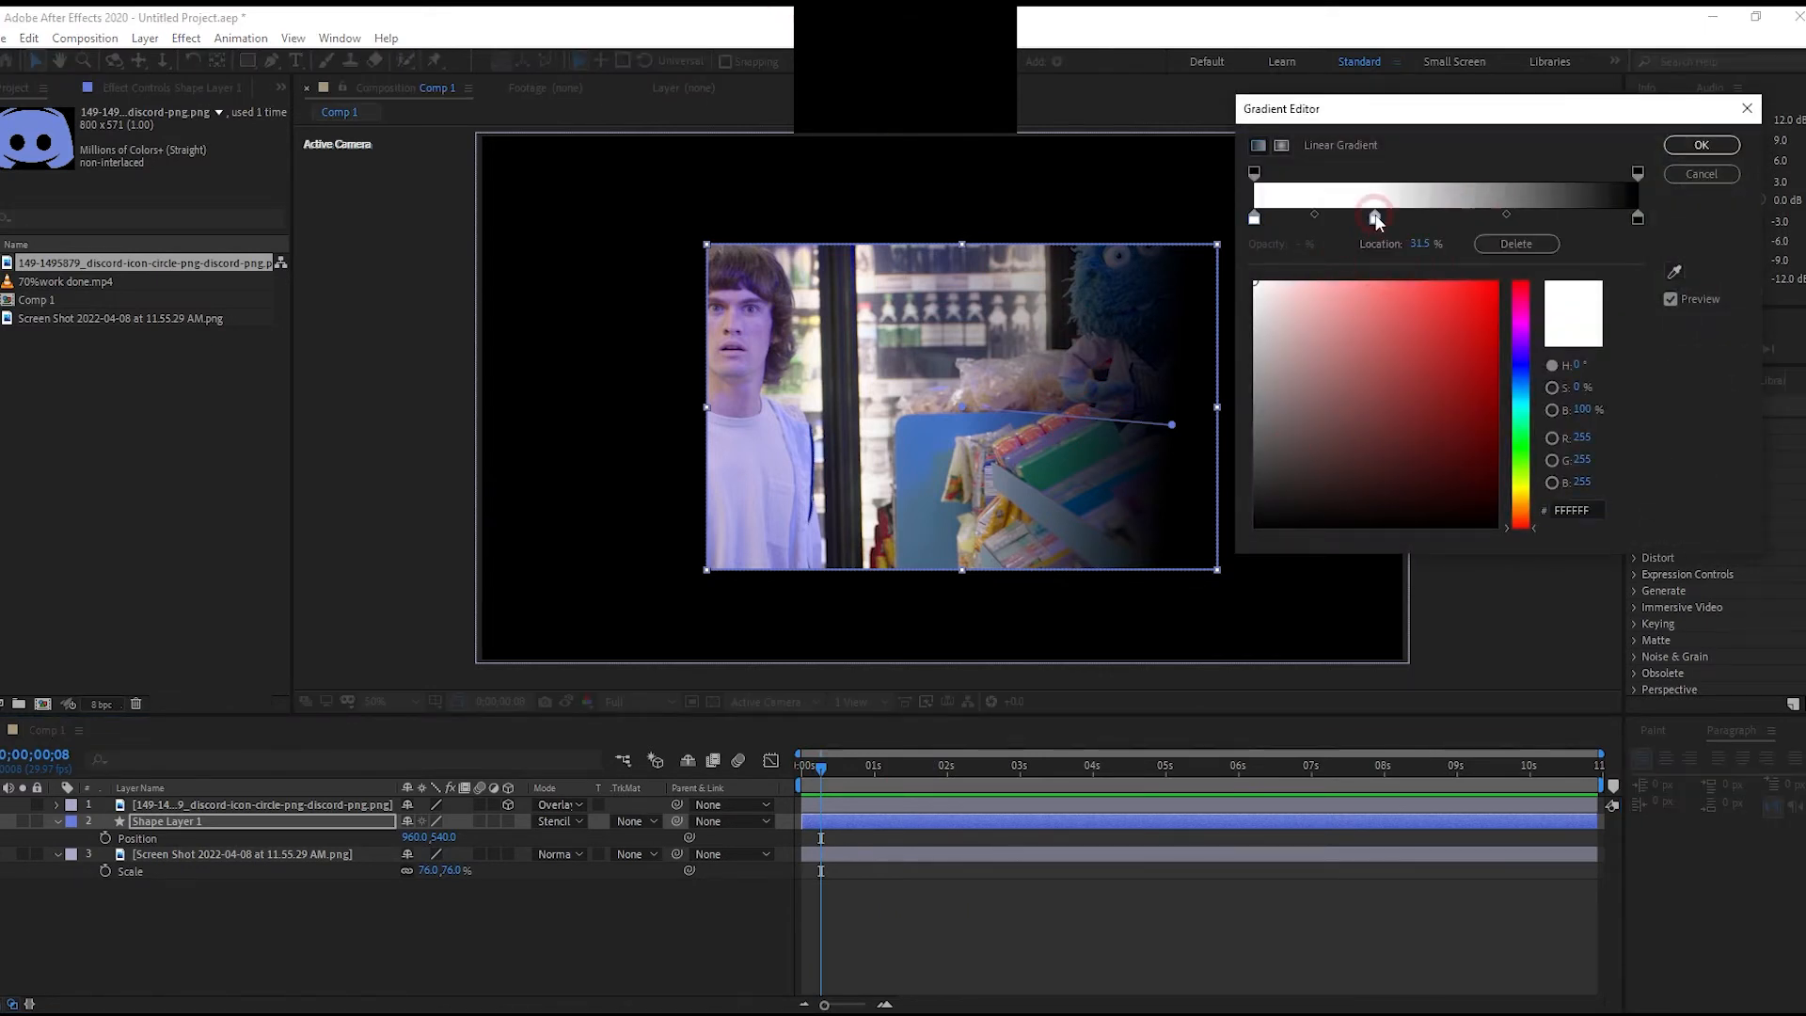
click(1433, 428)
mouse_move(1432, 428)
mouse_down()
mouse_move(1442, 351)
mouse_move(1346, 360)
mouse_move(1442, 309)
mouse_up()
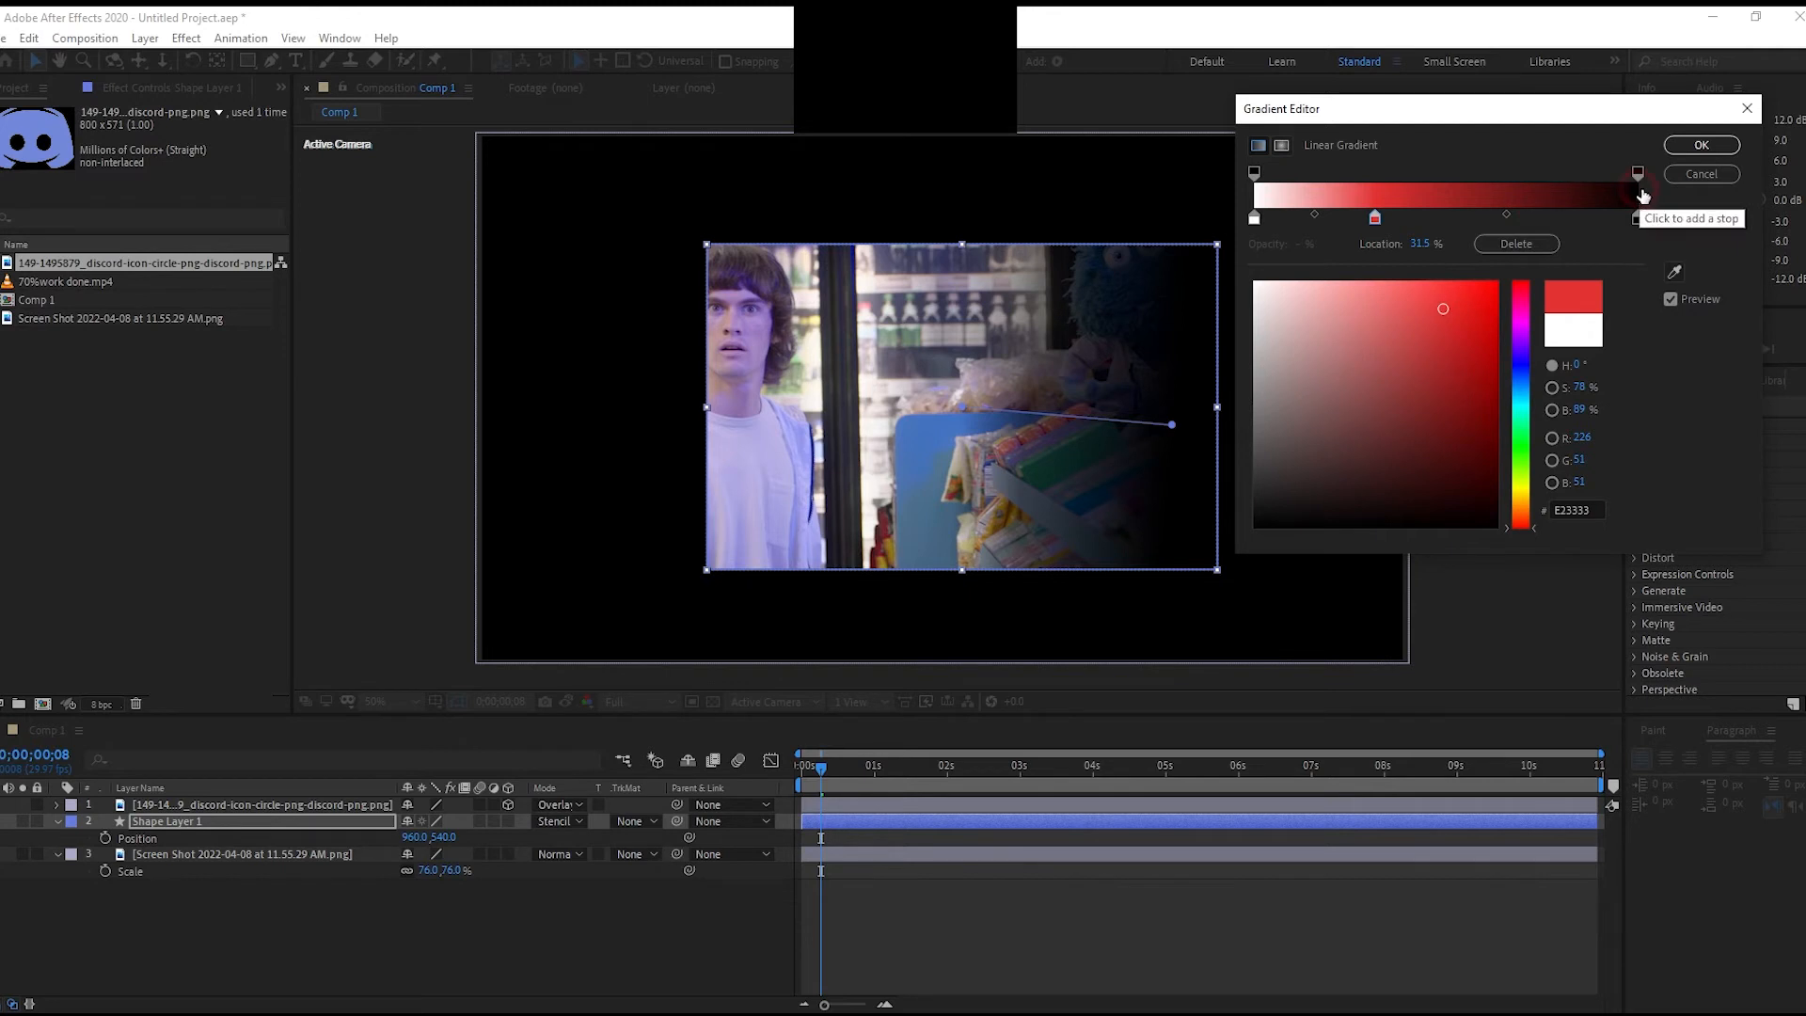
click(1700, 174)
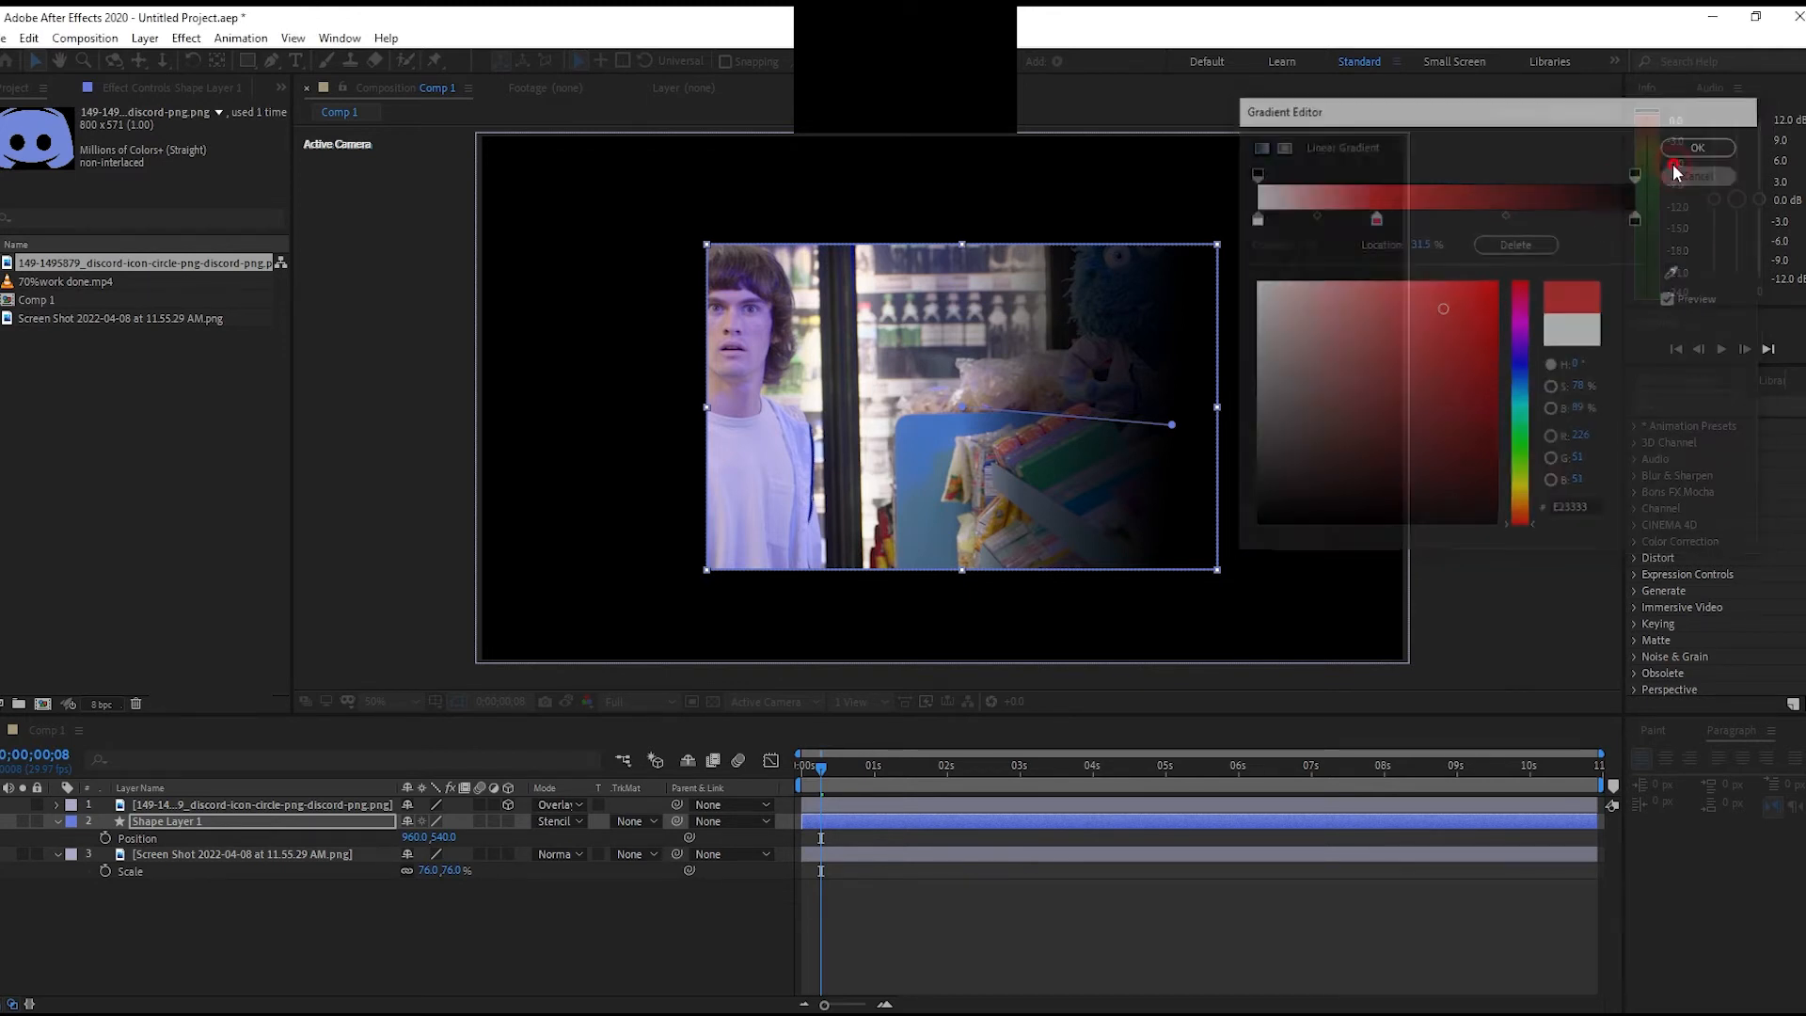
Undo the gradient fill edits to restore the shape's solid green fill
key(ctrl+z)
key(ctrl+z)
key(ctrl+z)
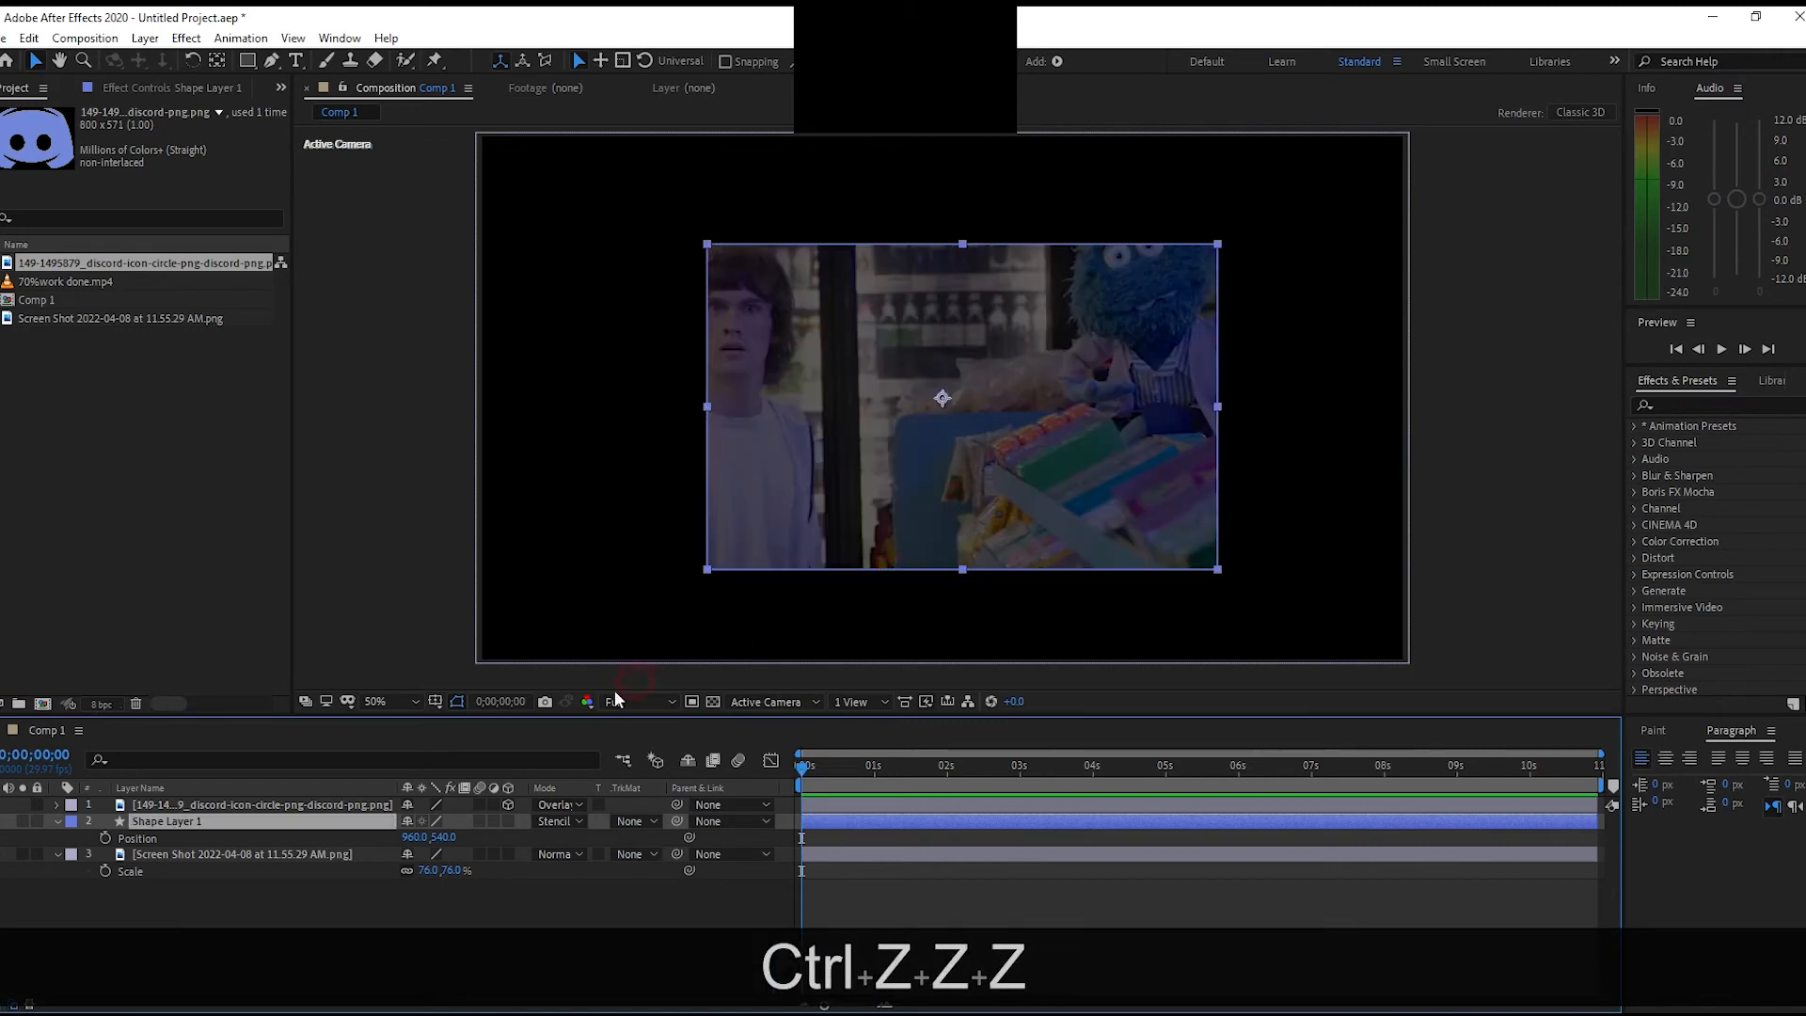
Set the shape layer's blending mode to Silhouette Alpha
click(569, 824)
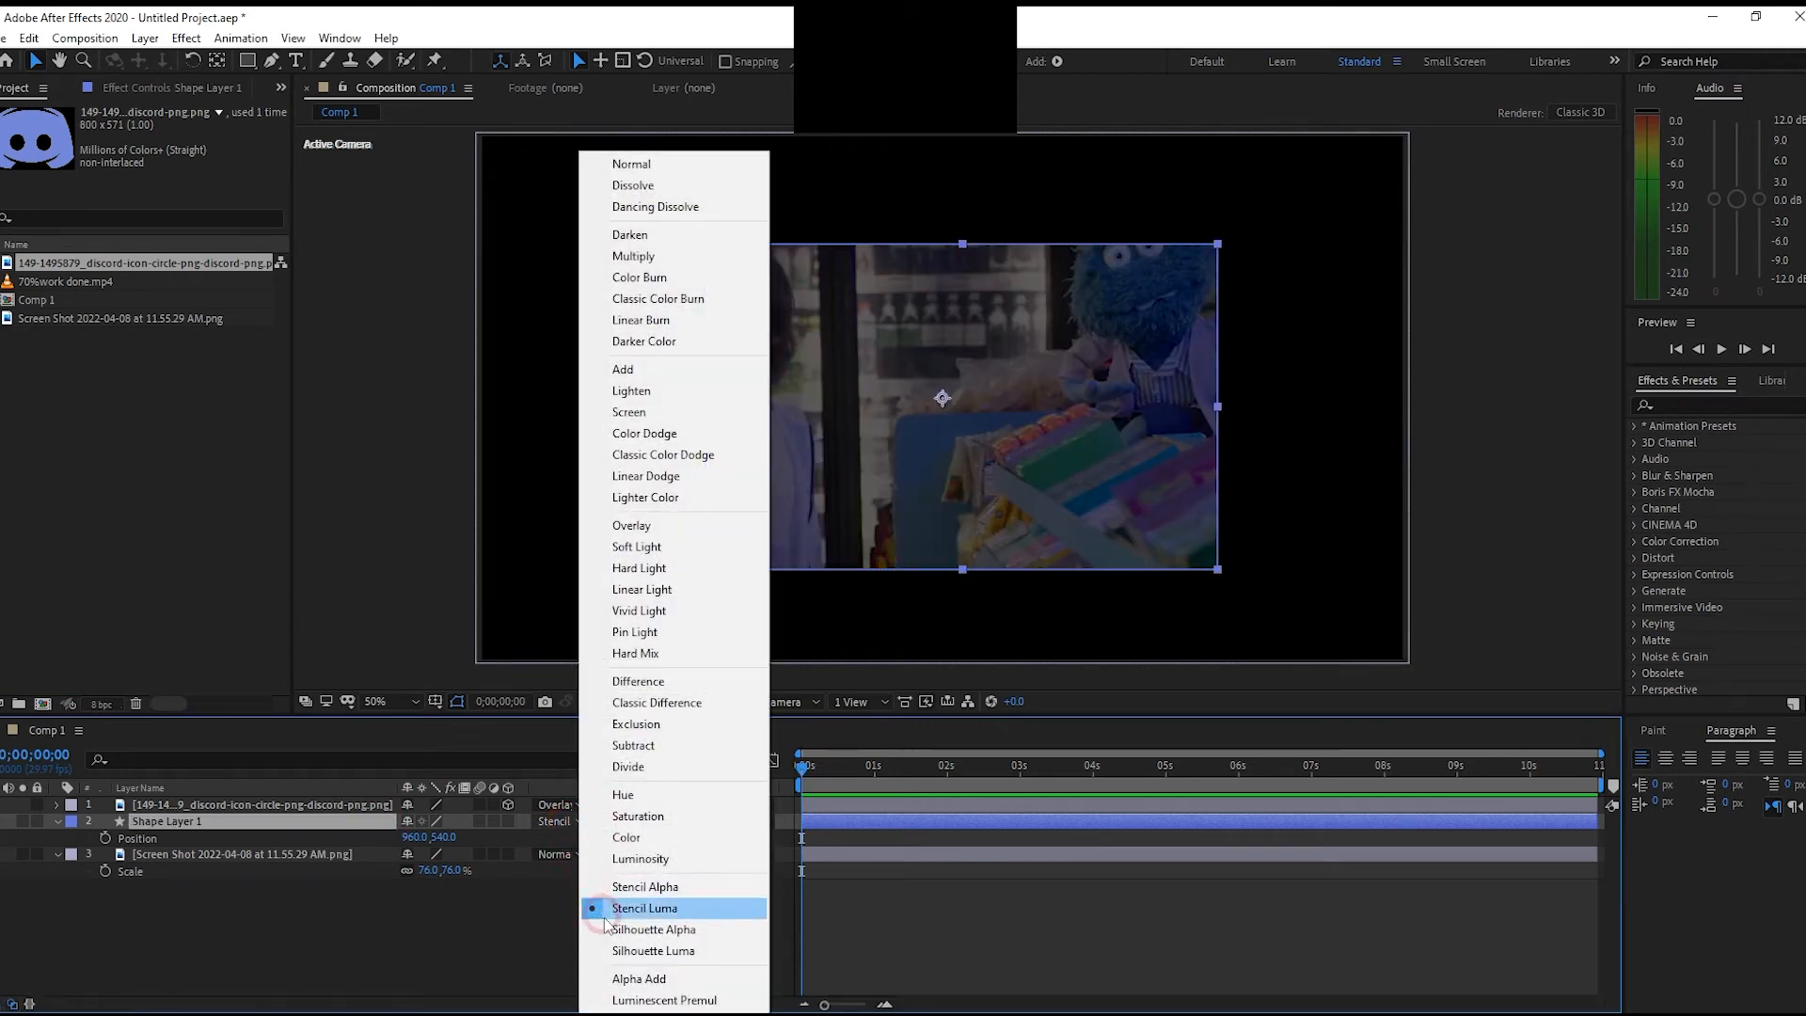
click(662, 931)
scroll(828, 611, down, 1)
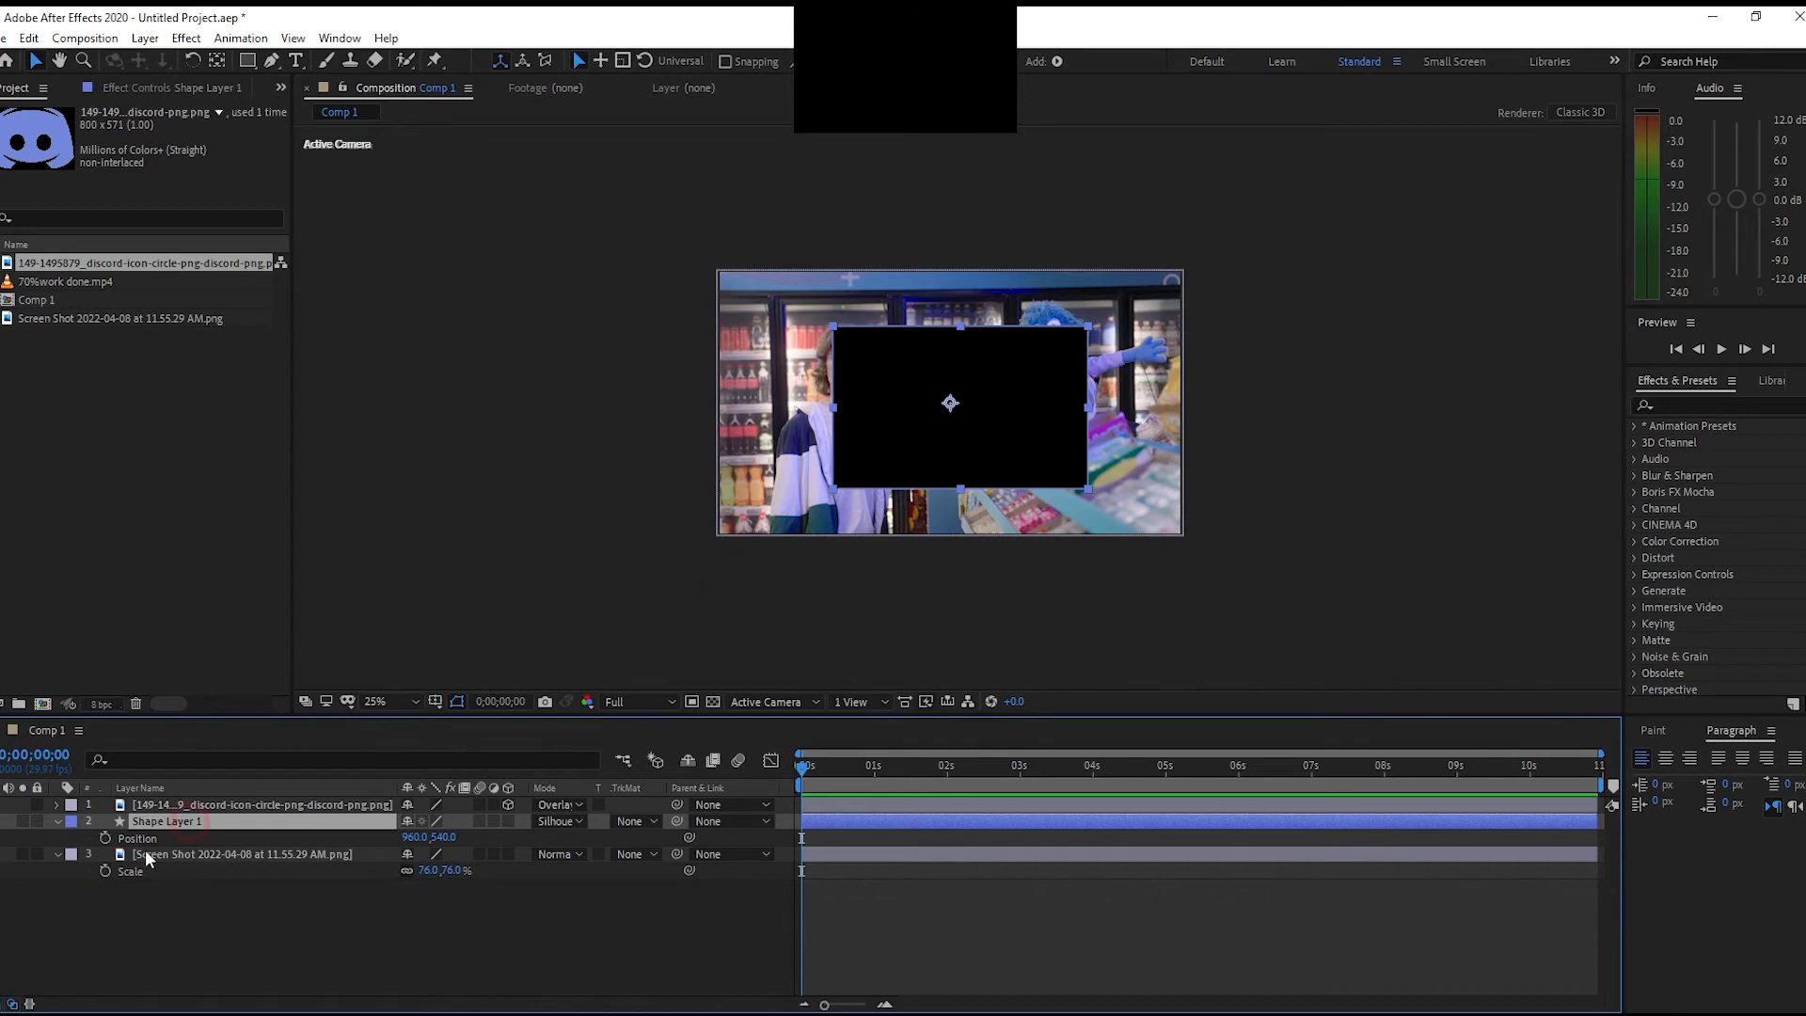
Move the silhouette shape around the frame with the transparency grid turned on, ending at position 972, 576
click(1019, 267)
click(937, 421)
drag(950, 405, 1013, 390)
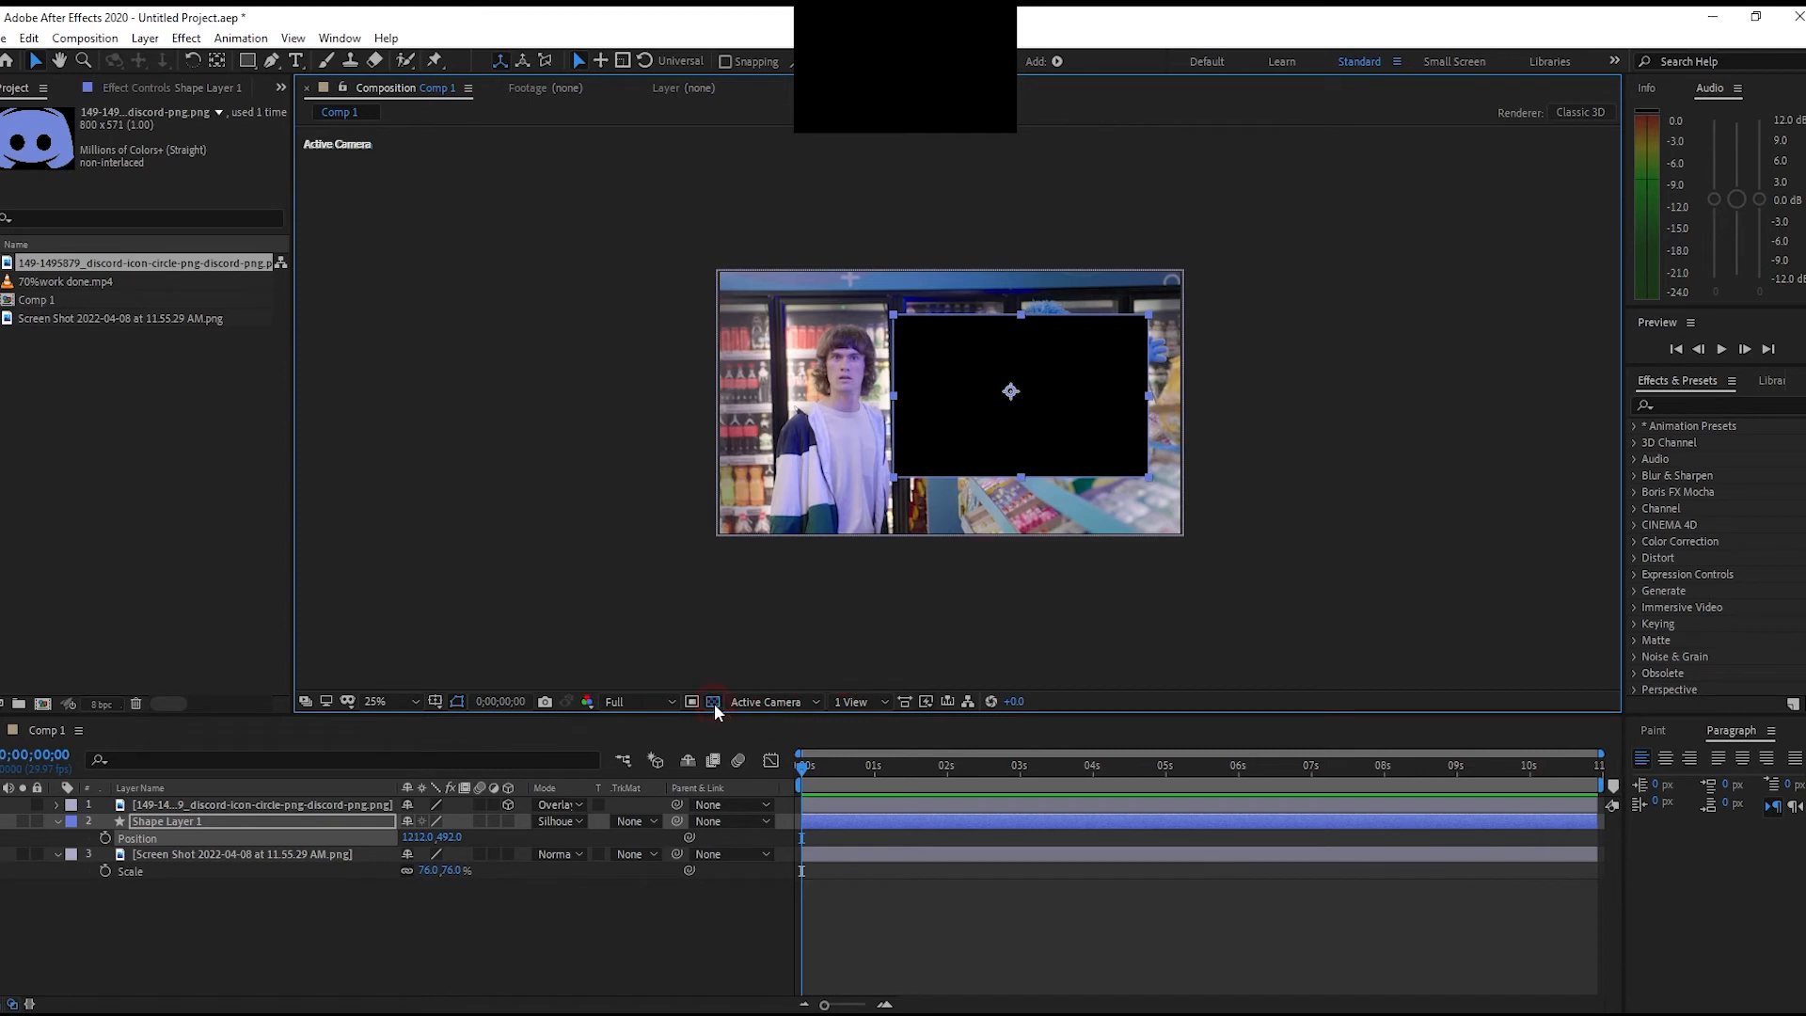
click(713, 702)
mouse_move(997, 414)
mouse_down()
mouse_move(964, 447)
mouse_move(963, 423)
mouse_up()
Set the shape layer's blending mode to Silhouette Luma, reposition the shape over the image, and turn off the transparency grid
click(562, 821)
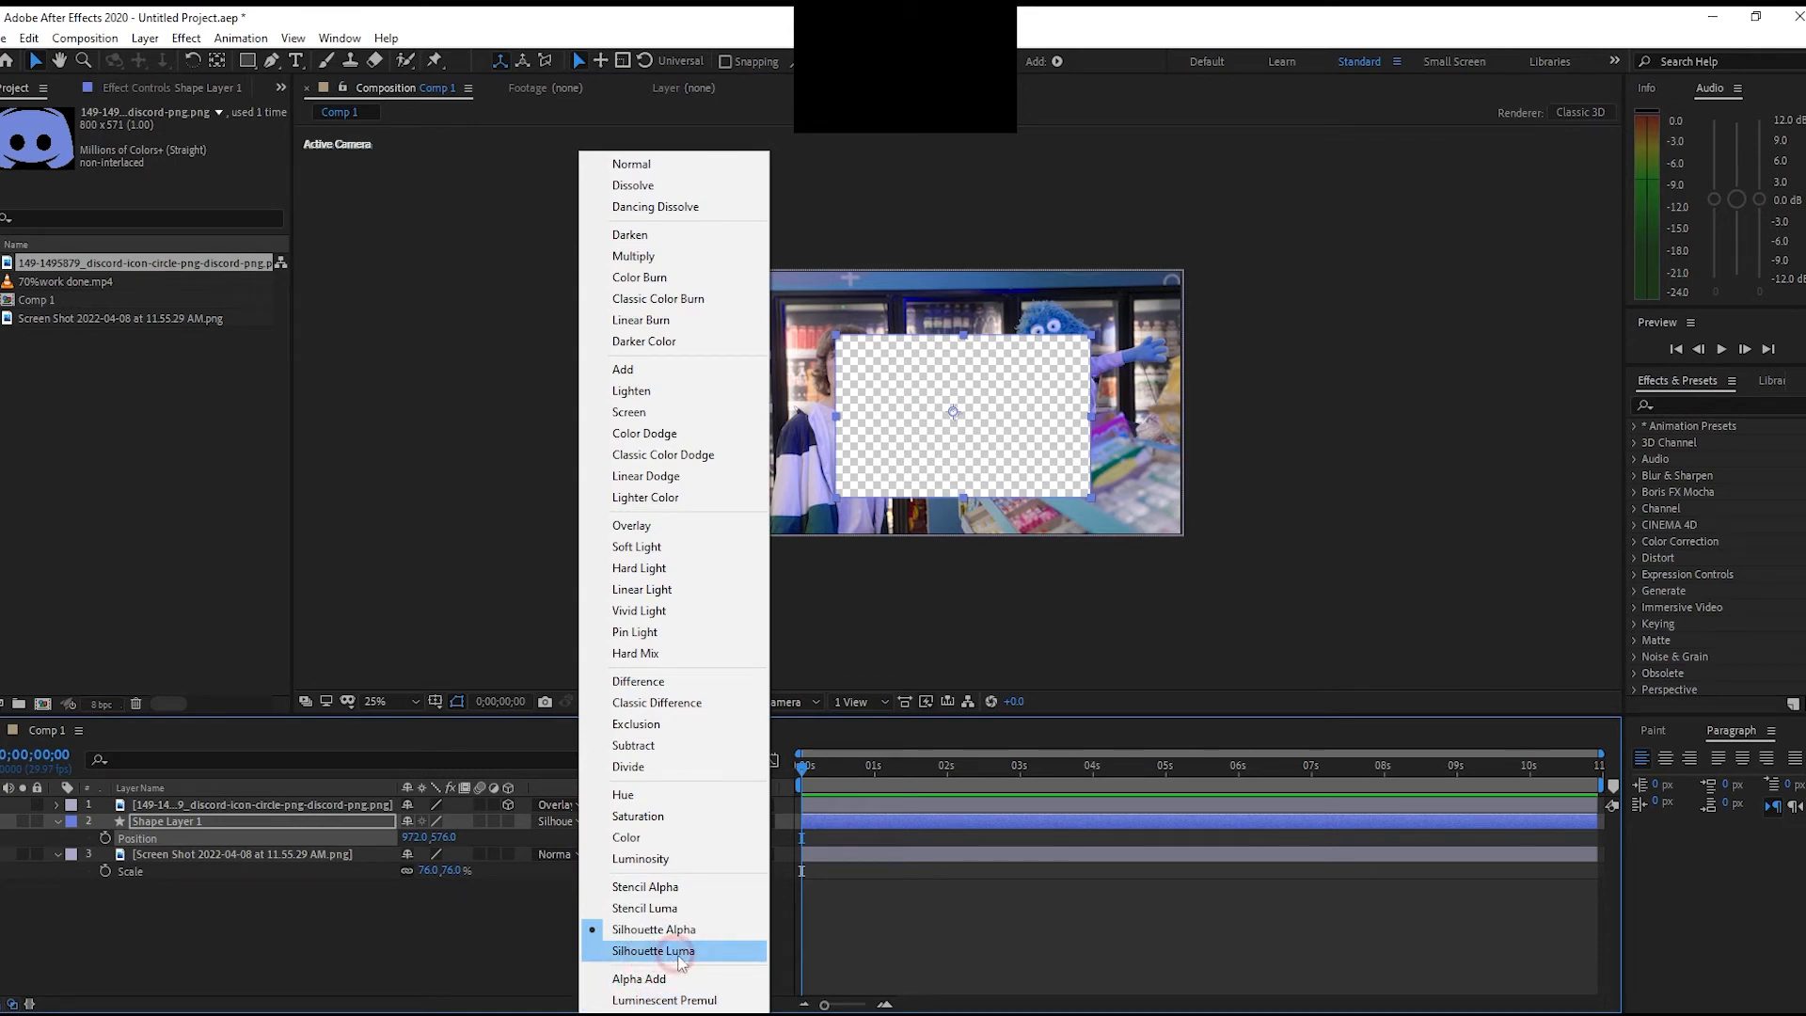
click(653, 951)
mouse_move(944, 400)
mouse_down()
mouse_move(1042, 367)
mouse_move(990, 363)
mouse_move(926, 394)
mouse_up()
click(712, 702)
Set the shape layer's blending mode to Luminescent Premul and check the selected mode in the list
click(562, 823)
click(621, 999)
click(540, 822)
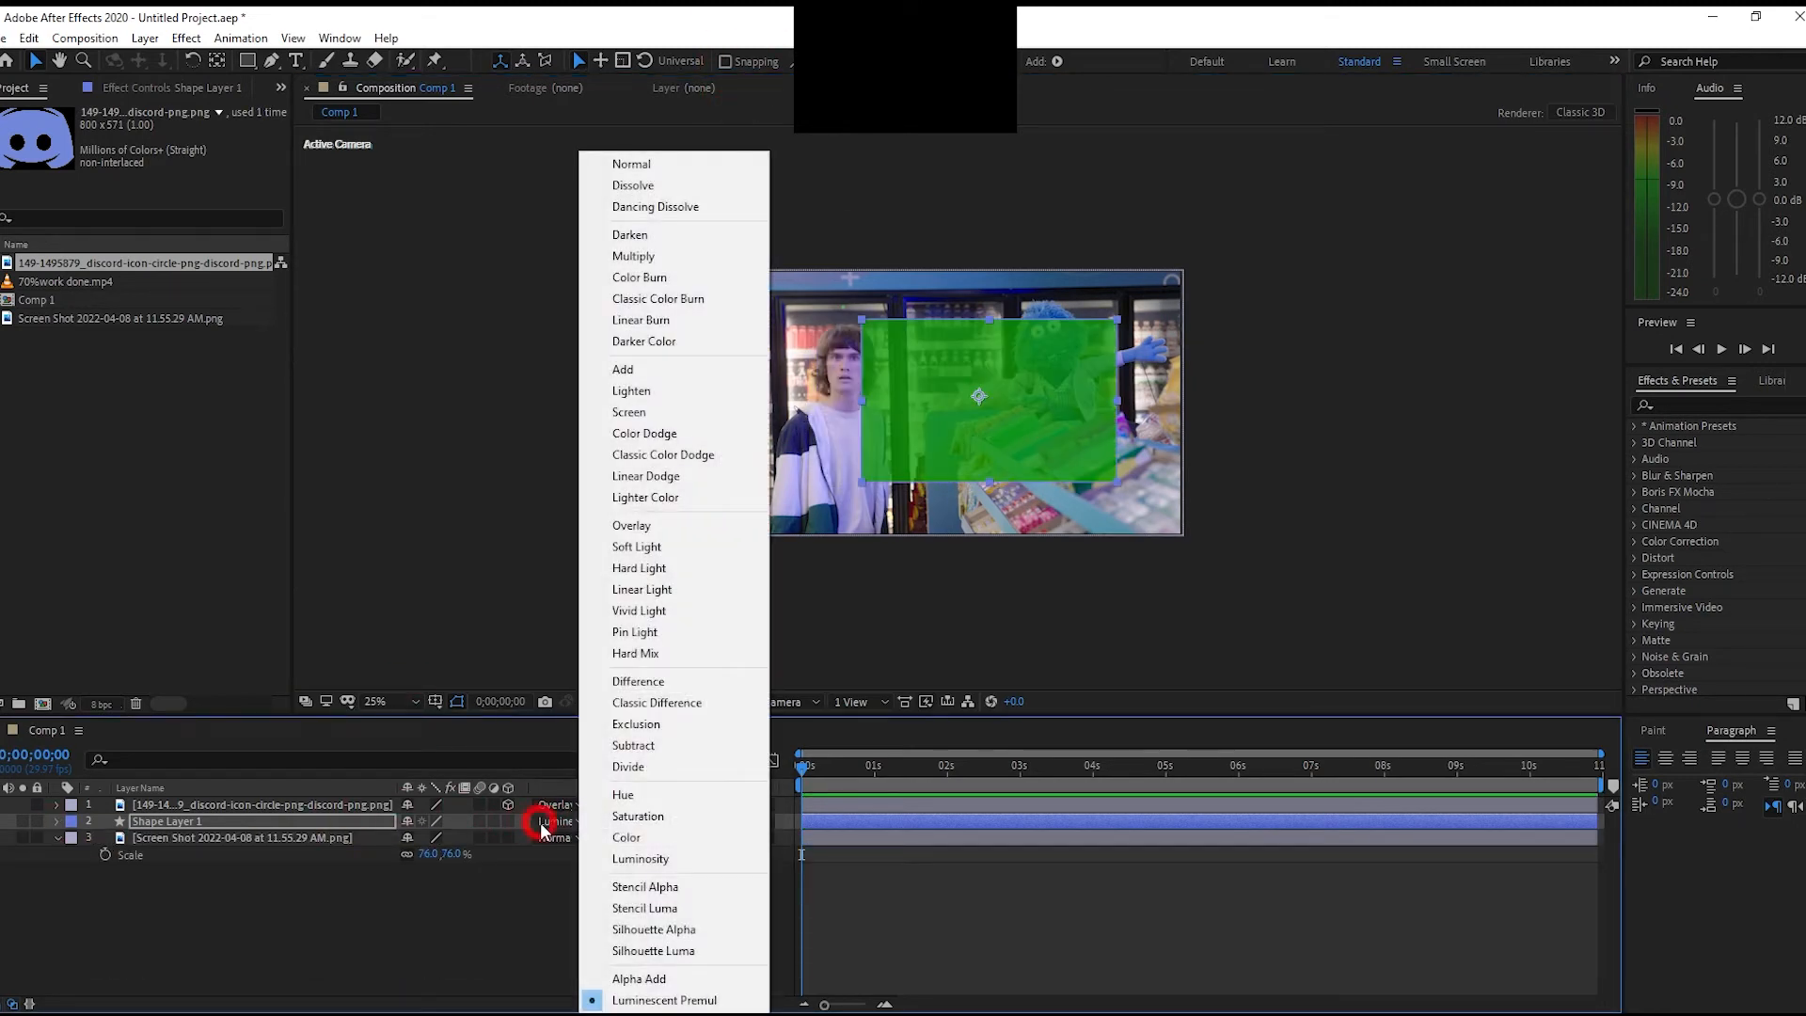
click(267, 821)
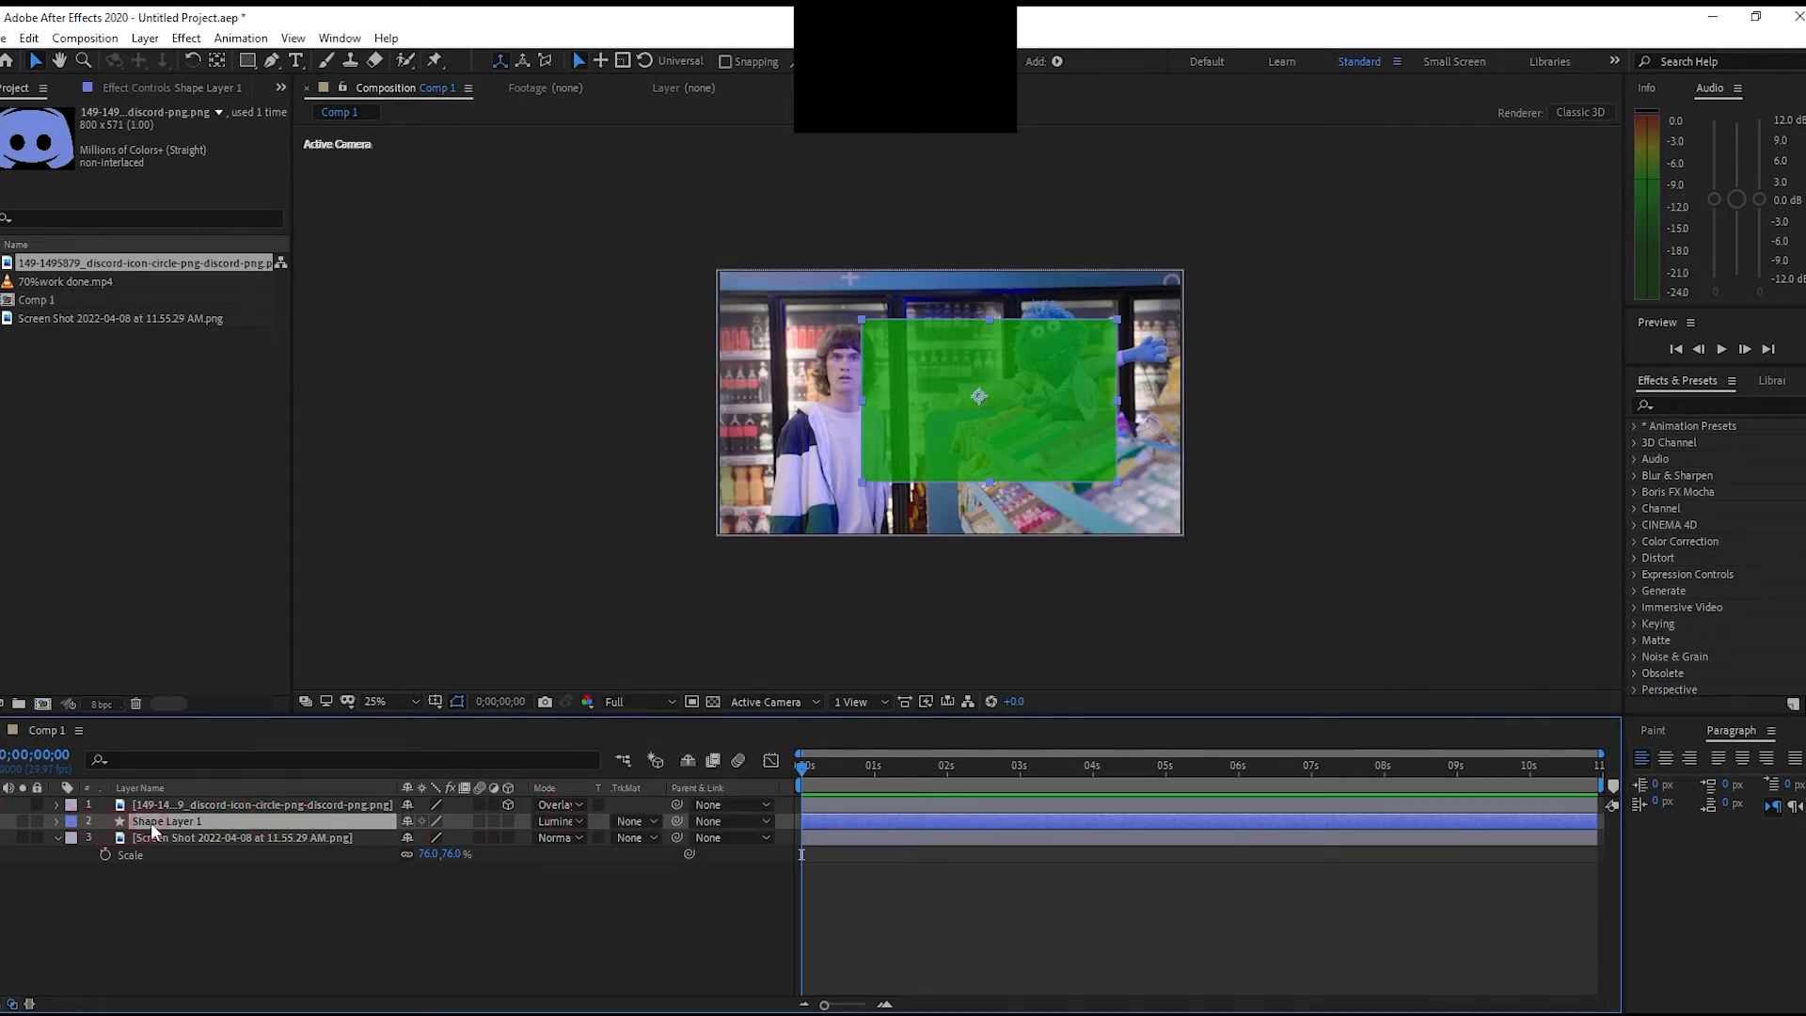
Hide the shape layer and show it again, and adjust its scale to 41%
click(7, 821)
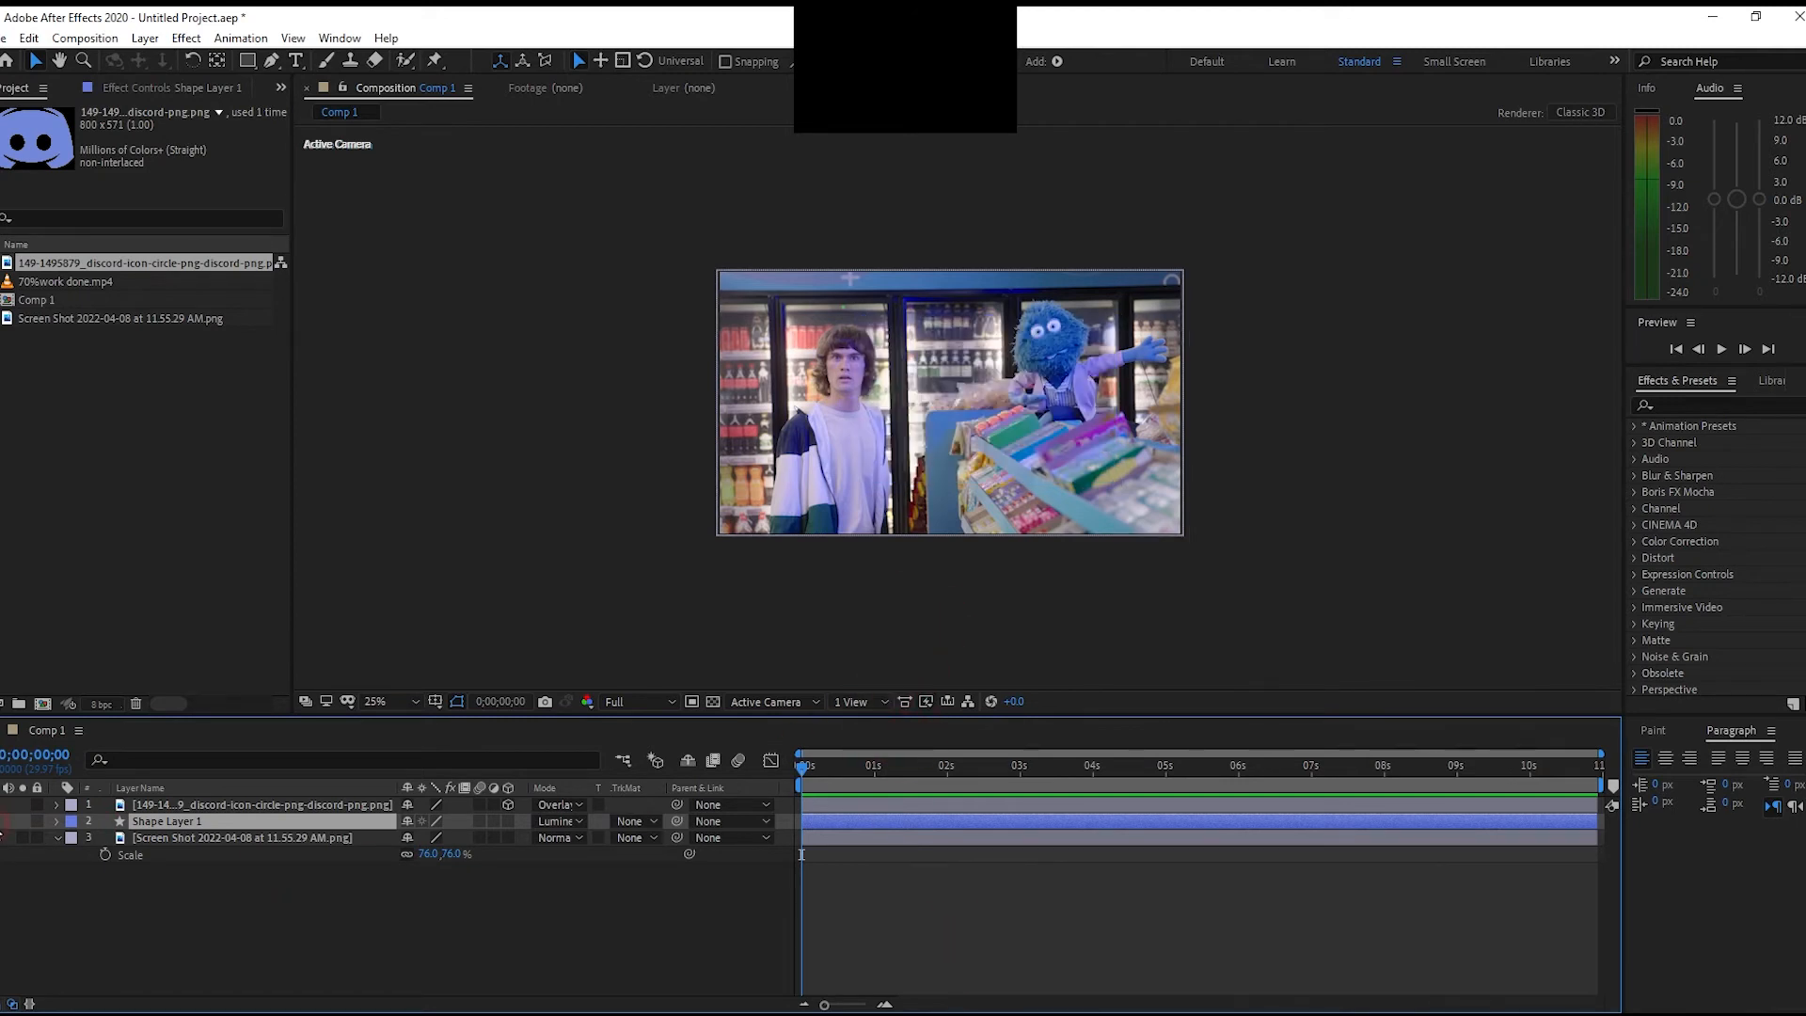
click(8, 821)
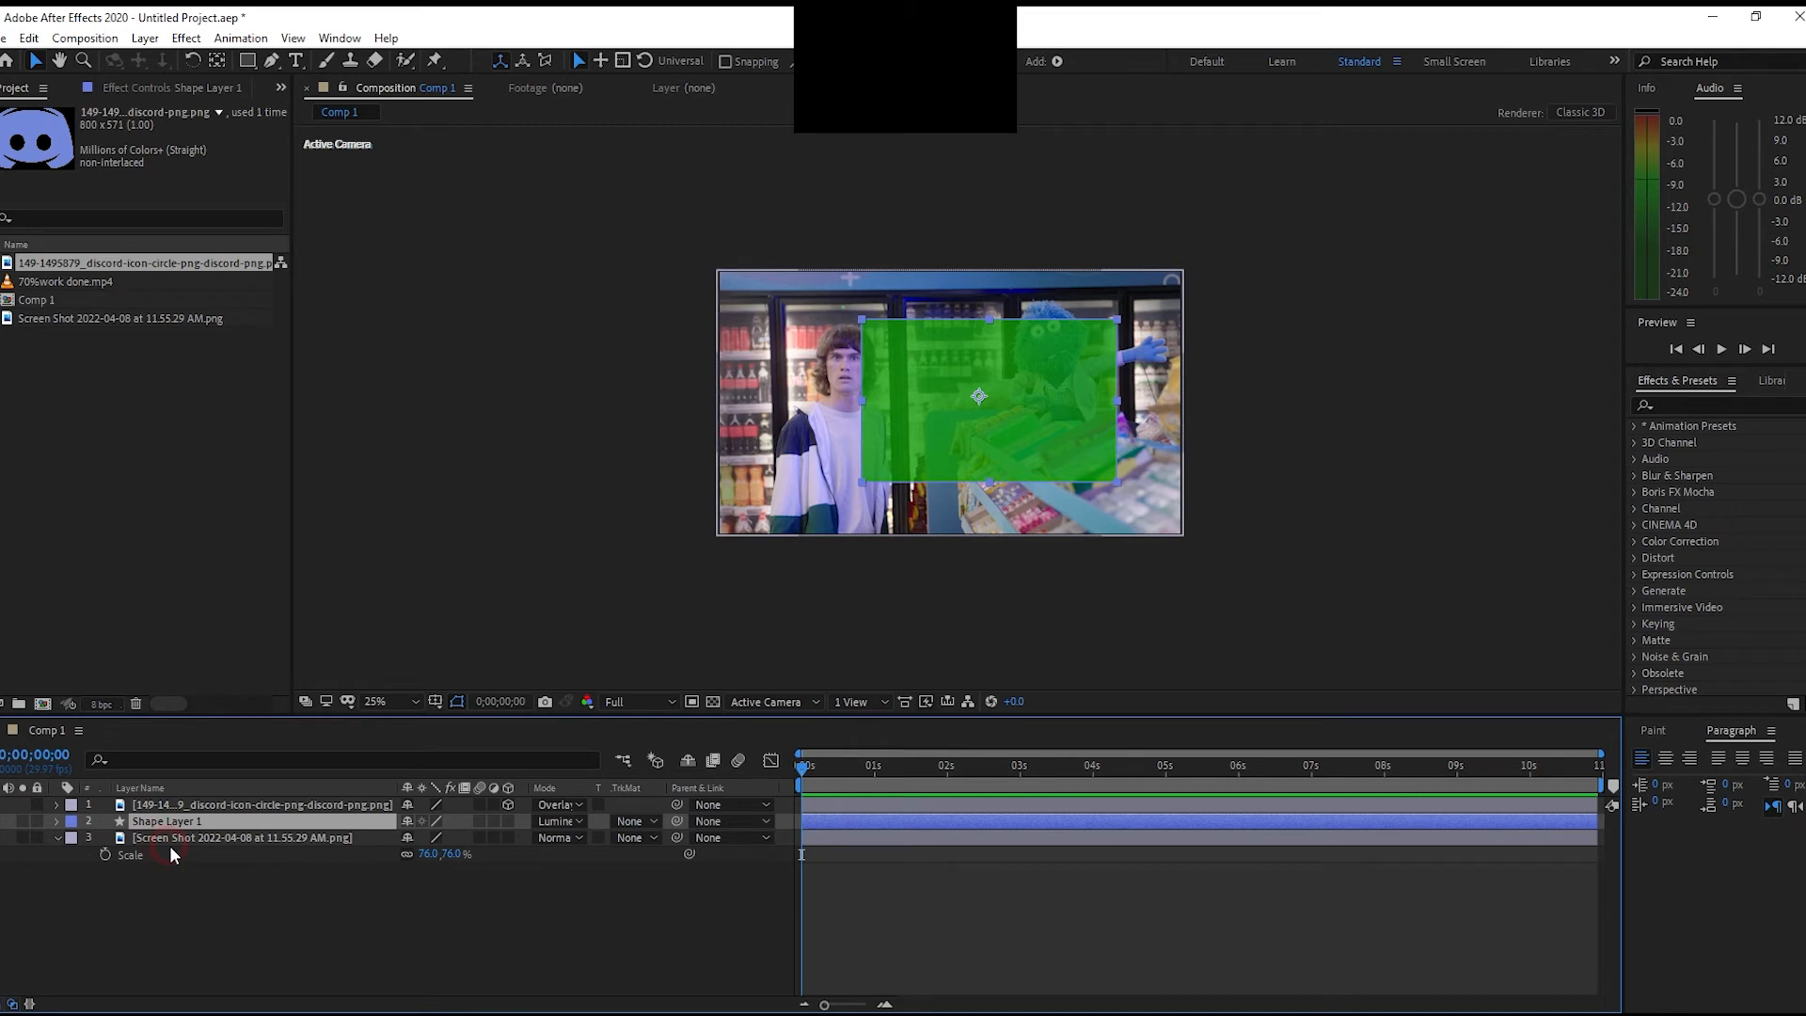
key(s)
drag(429, 838, 888, 702)
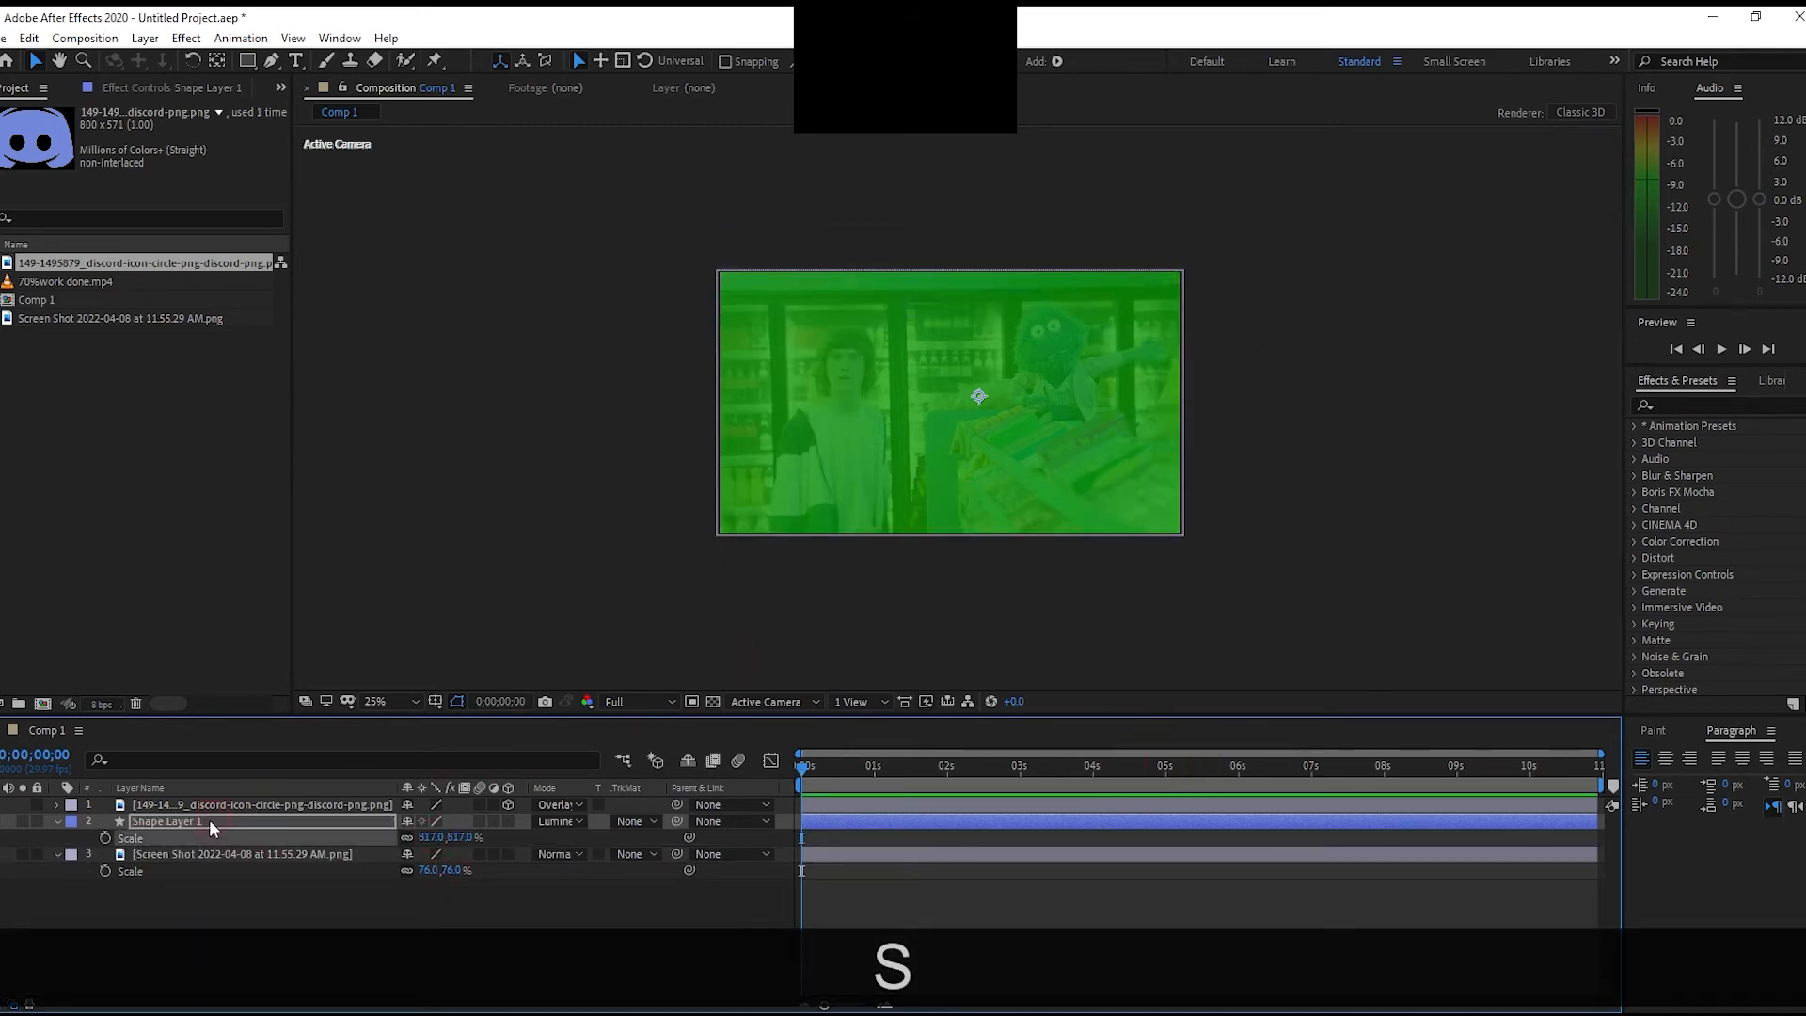
drag(420, 840, 404, 832)
drag(286, 839, 142, 839)
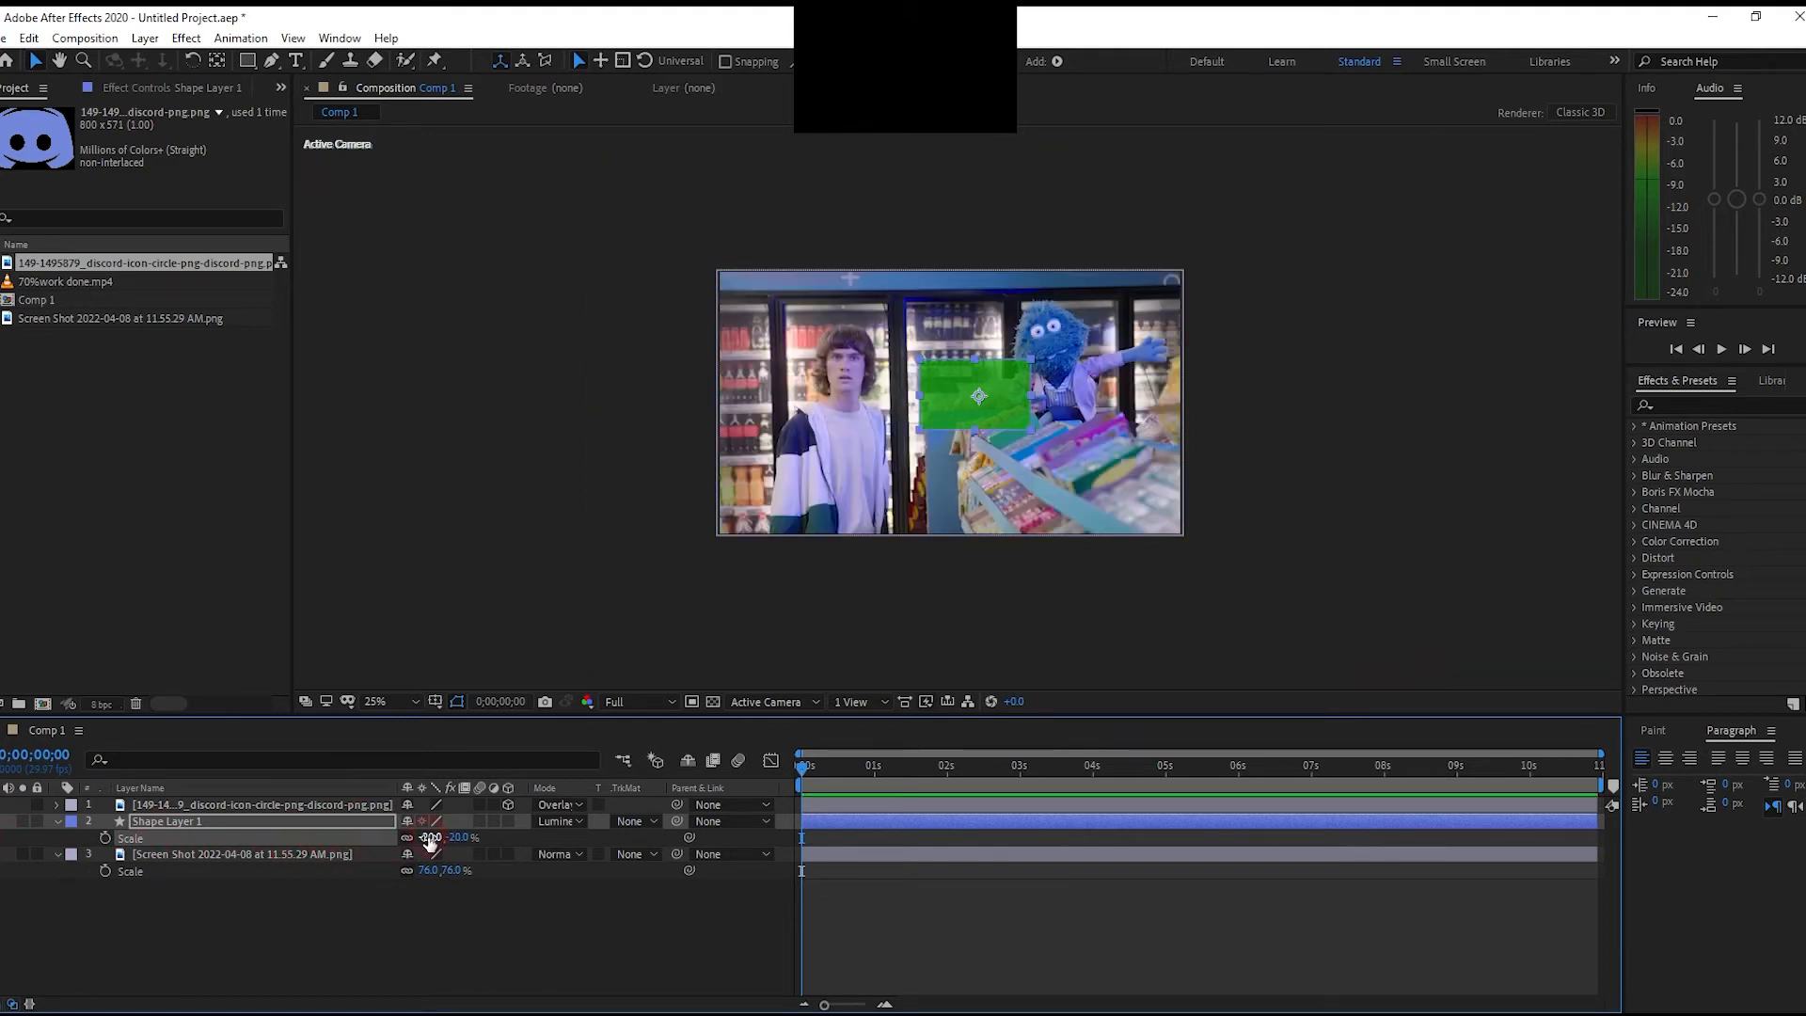
drag(429, 840, 452, 838)
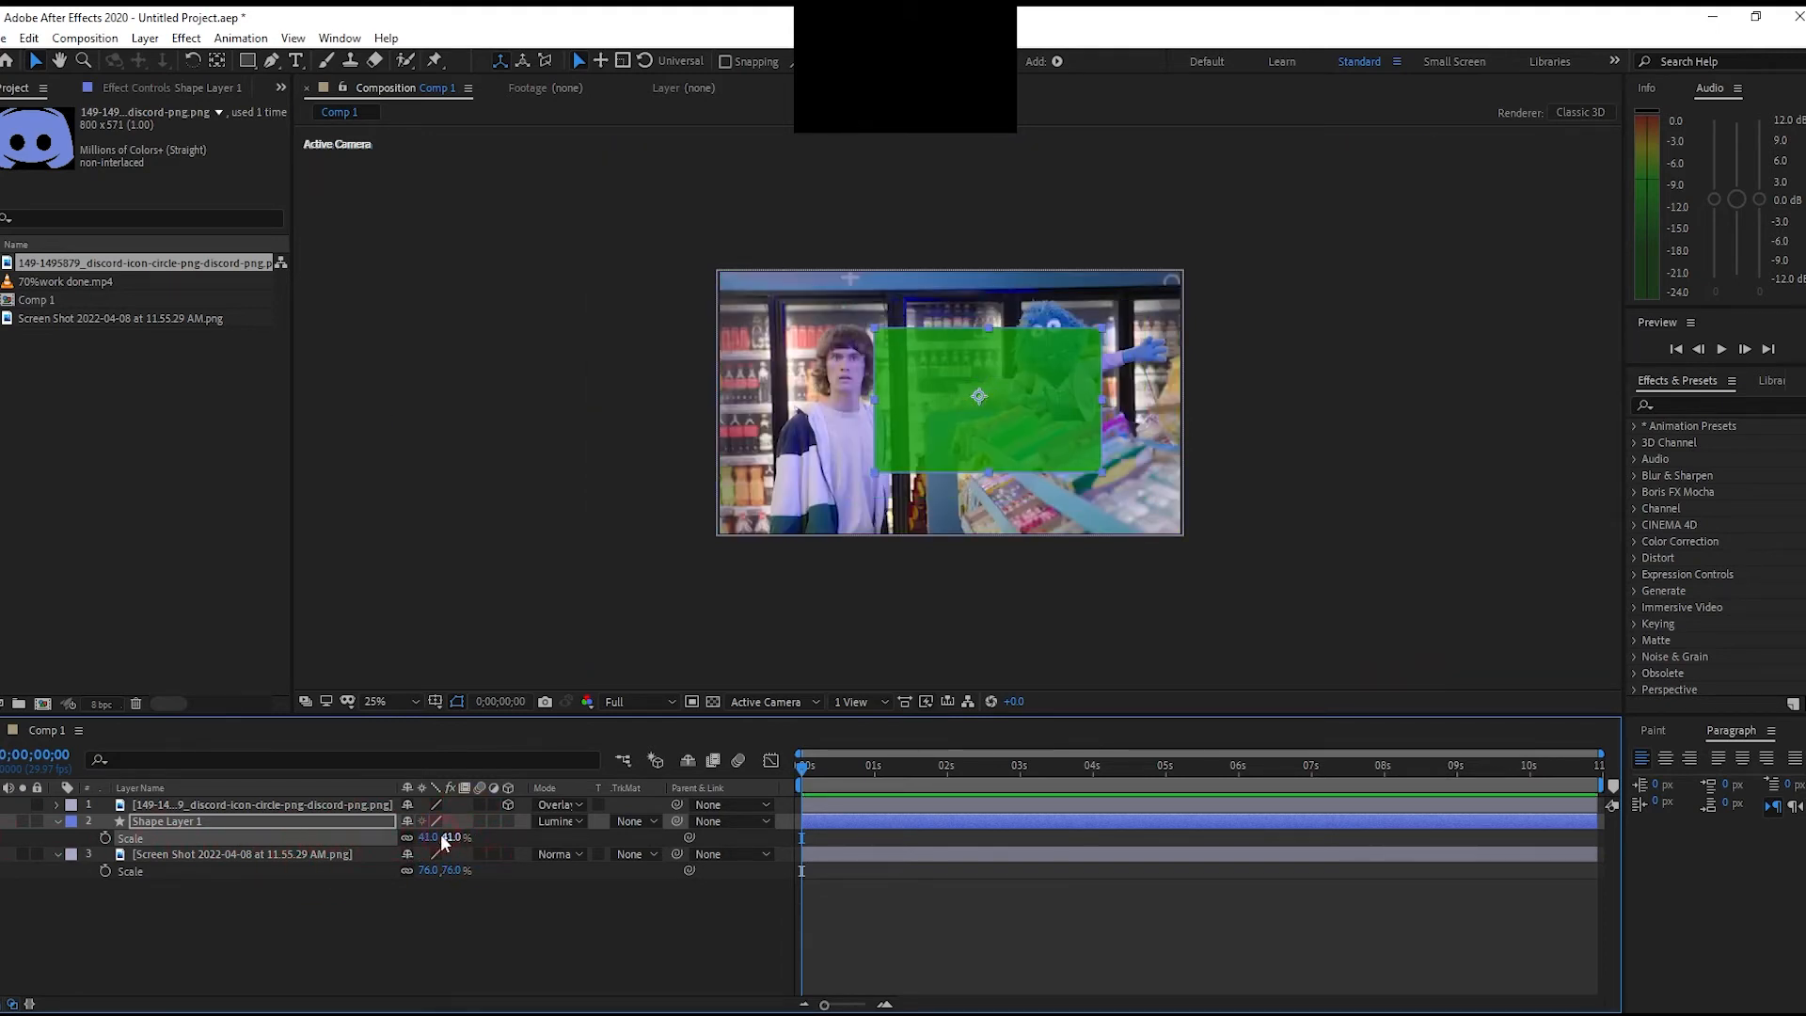
Set the shape layer's opacity to 100% and move the green shape over the counter, clear of the man's face
key(t)
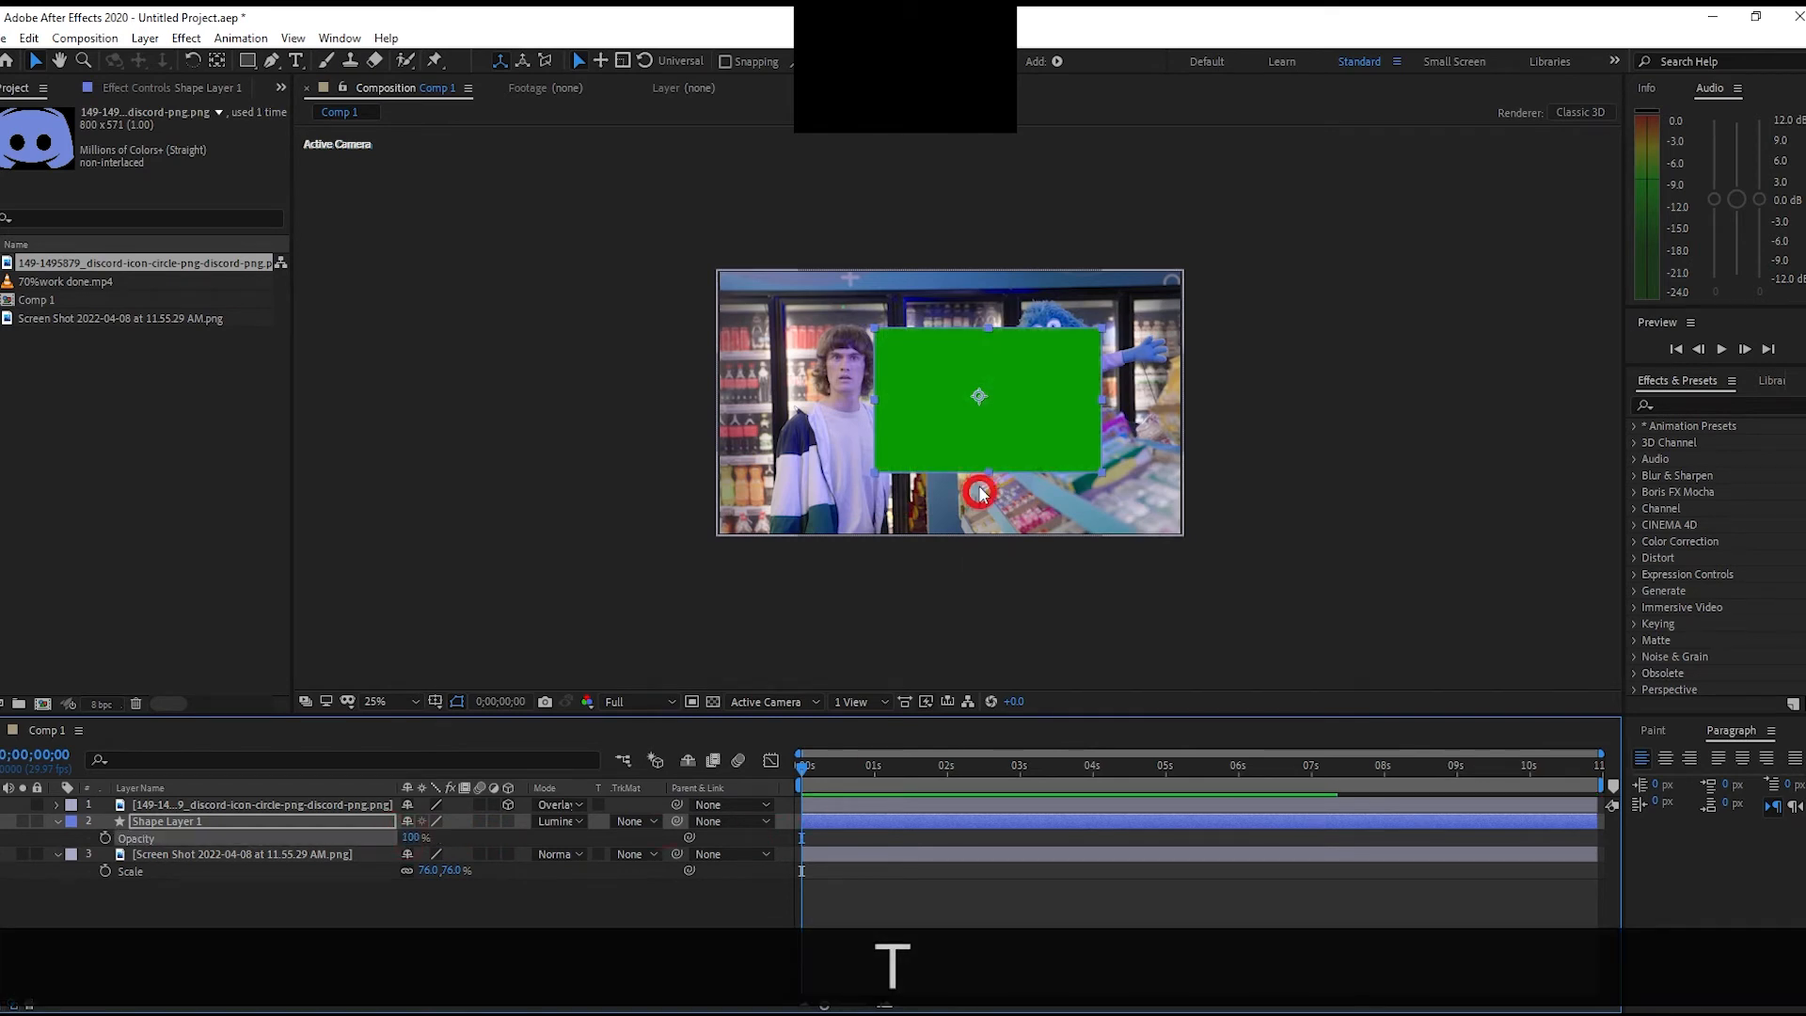
drag(985, 407, 953, 419)
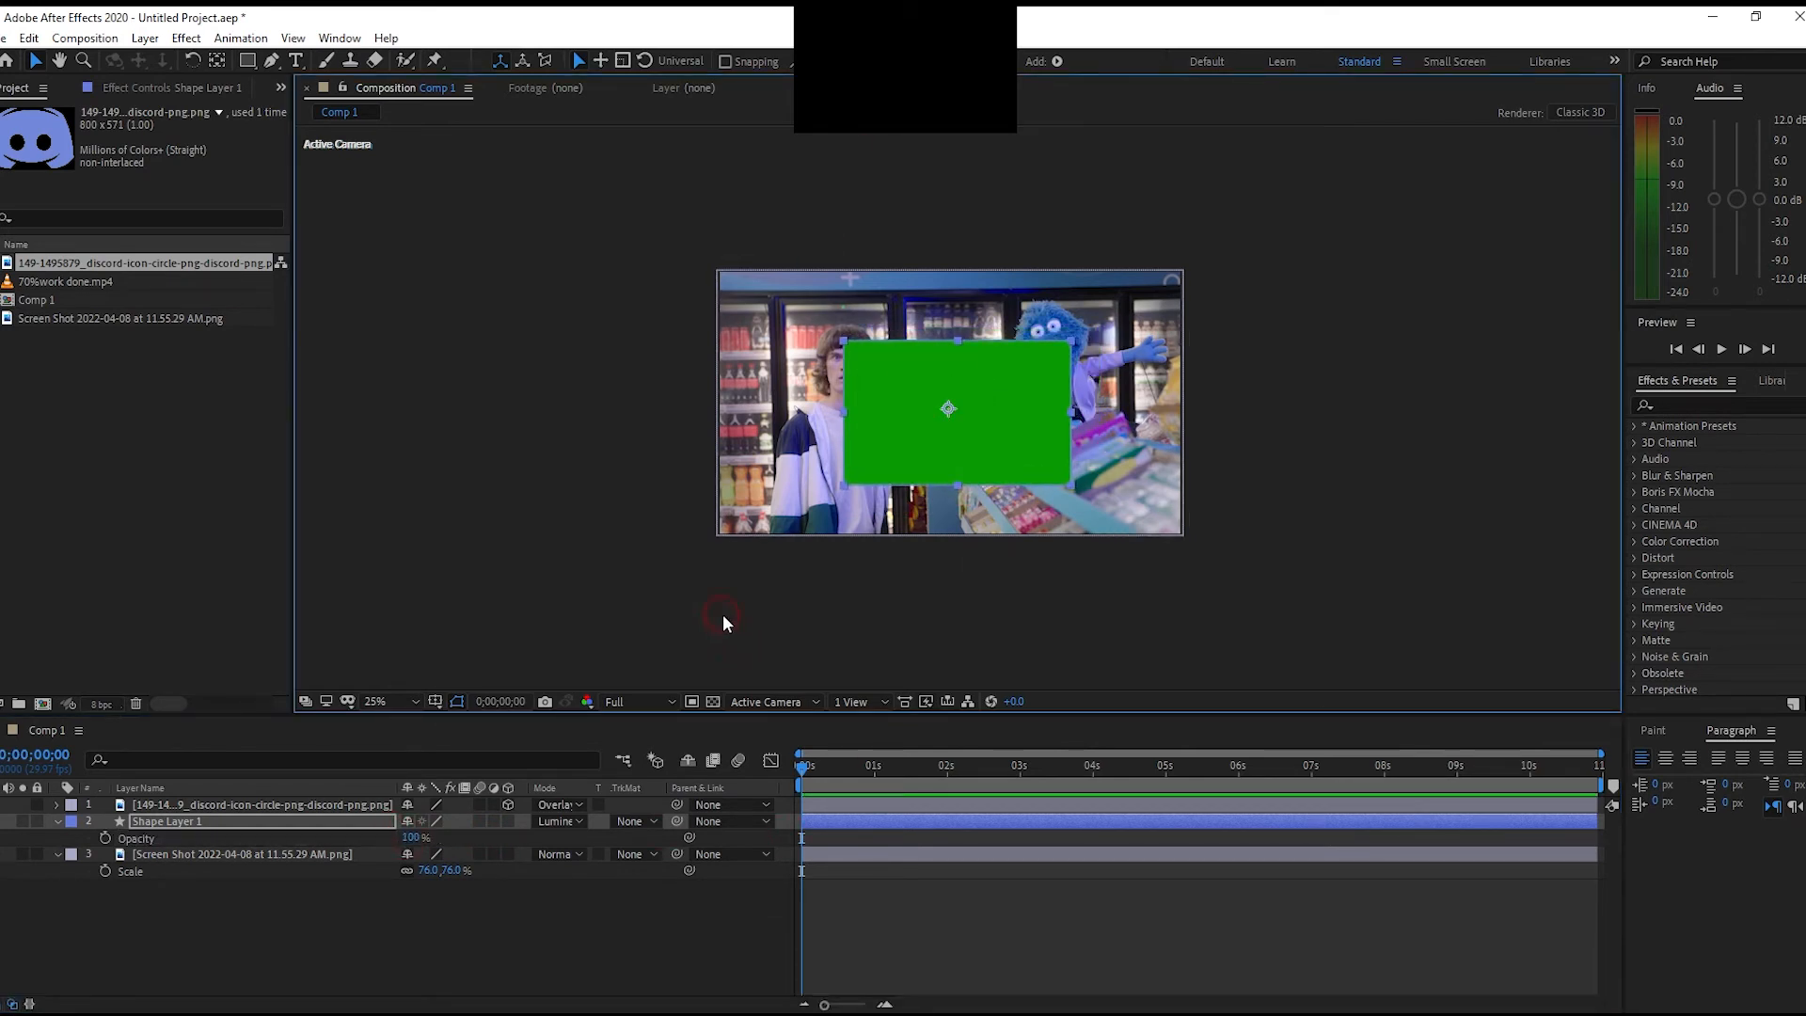
drag(968, 395, 1008, 416)
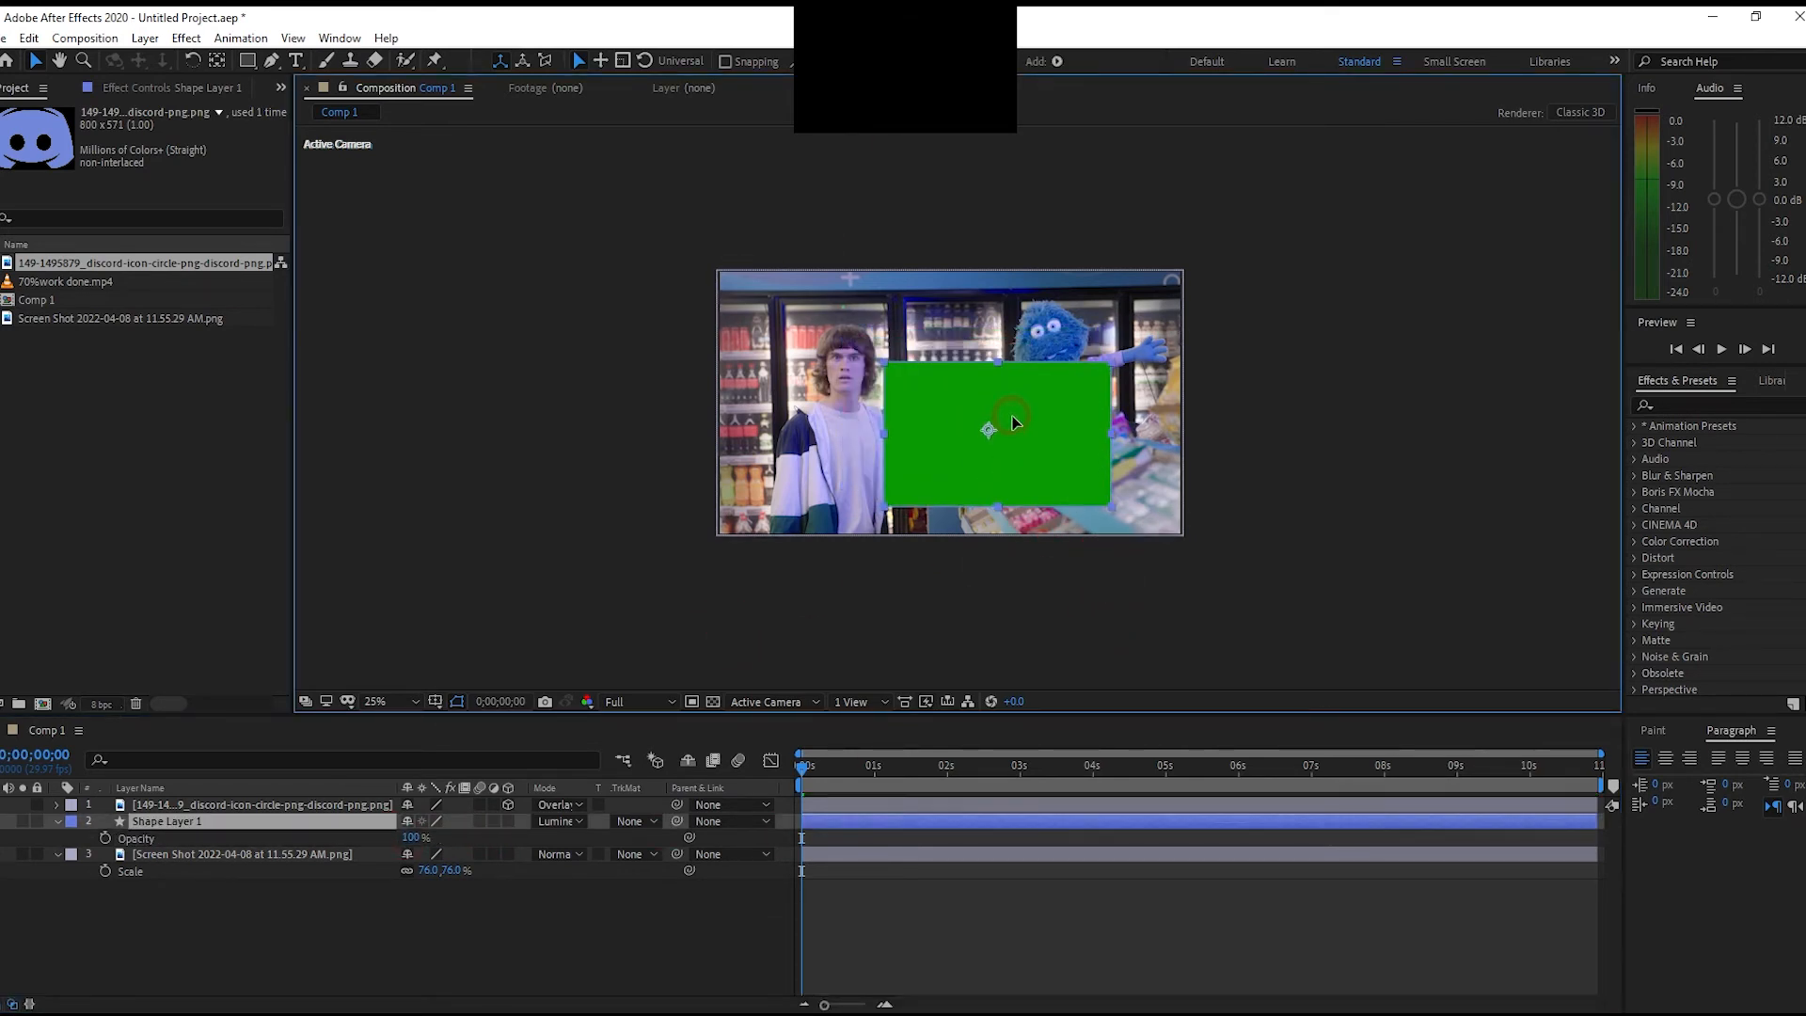
Add a Drop Shadow layer style to the shape layer and deselect the layer to inspect the shape's edges
right_click(162, 822)
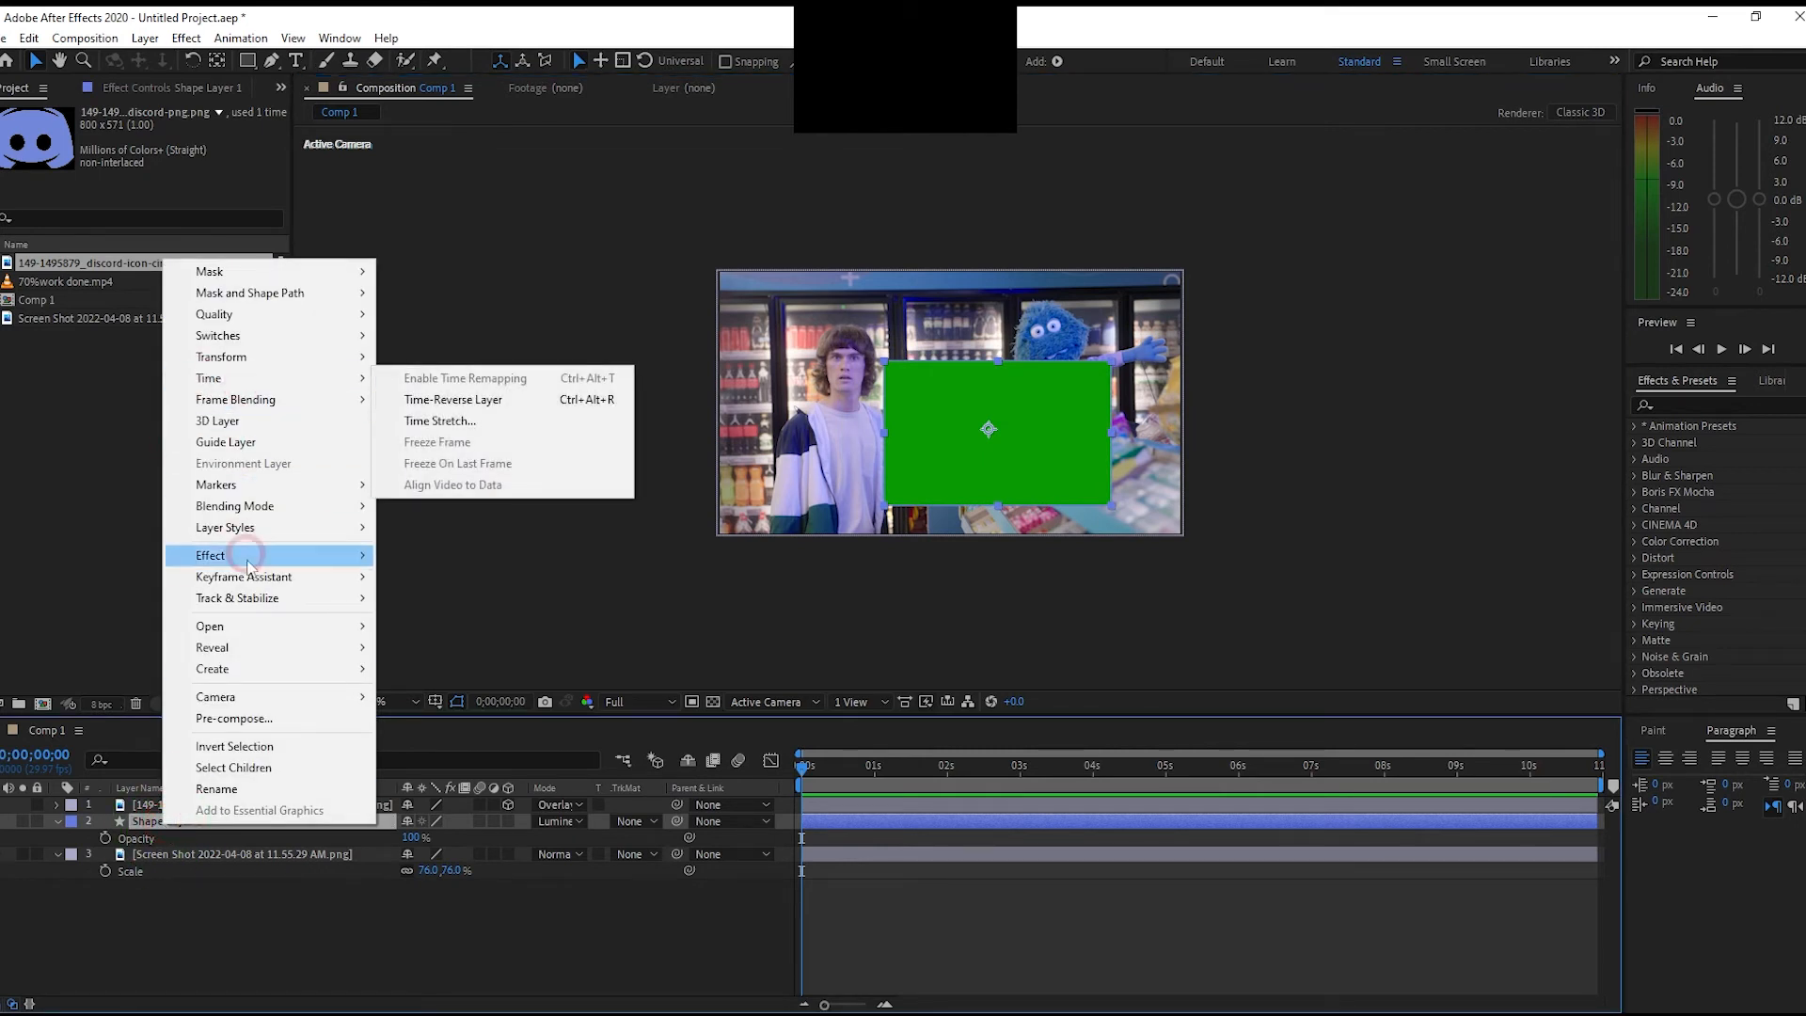
mouse_move(320, 538)
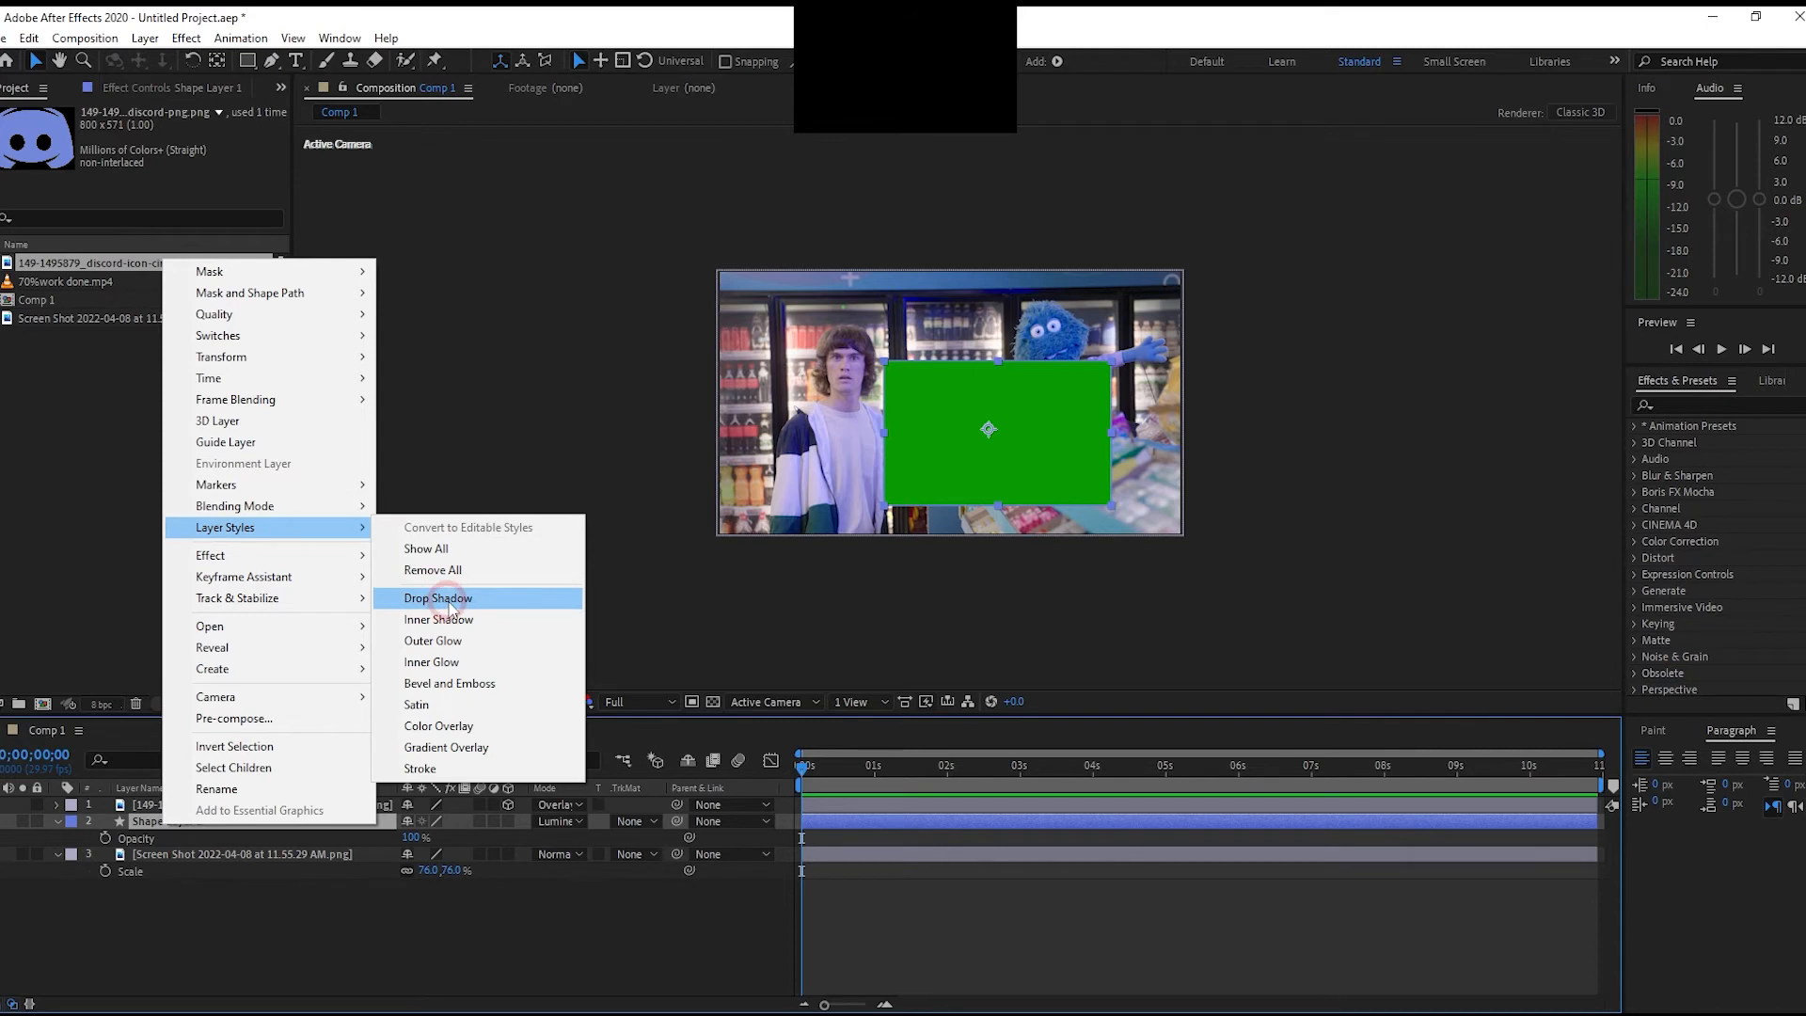
click(439, 598)
key(period)
key(period)
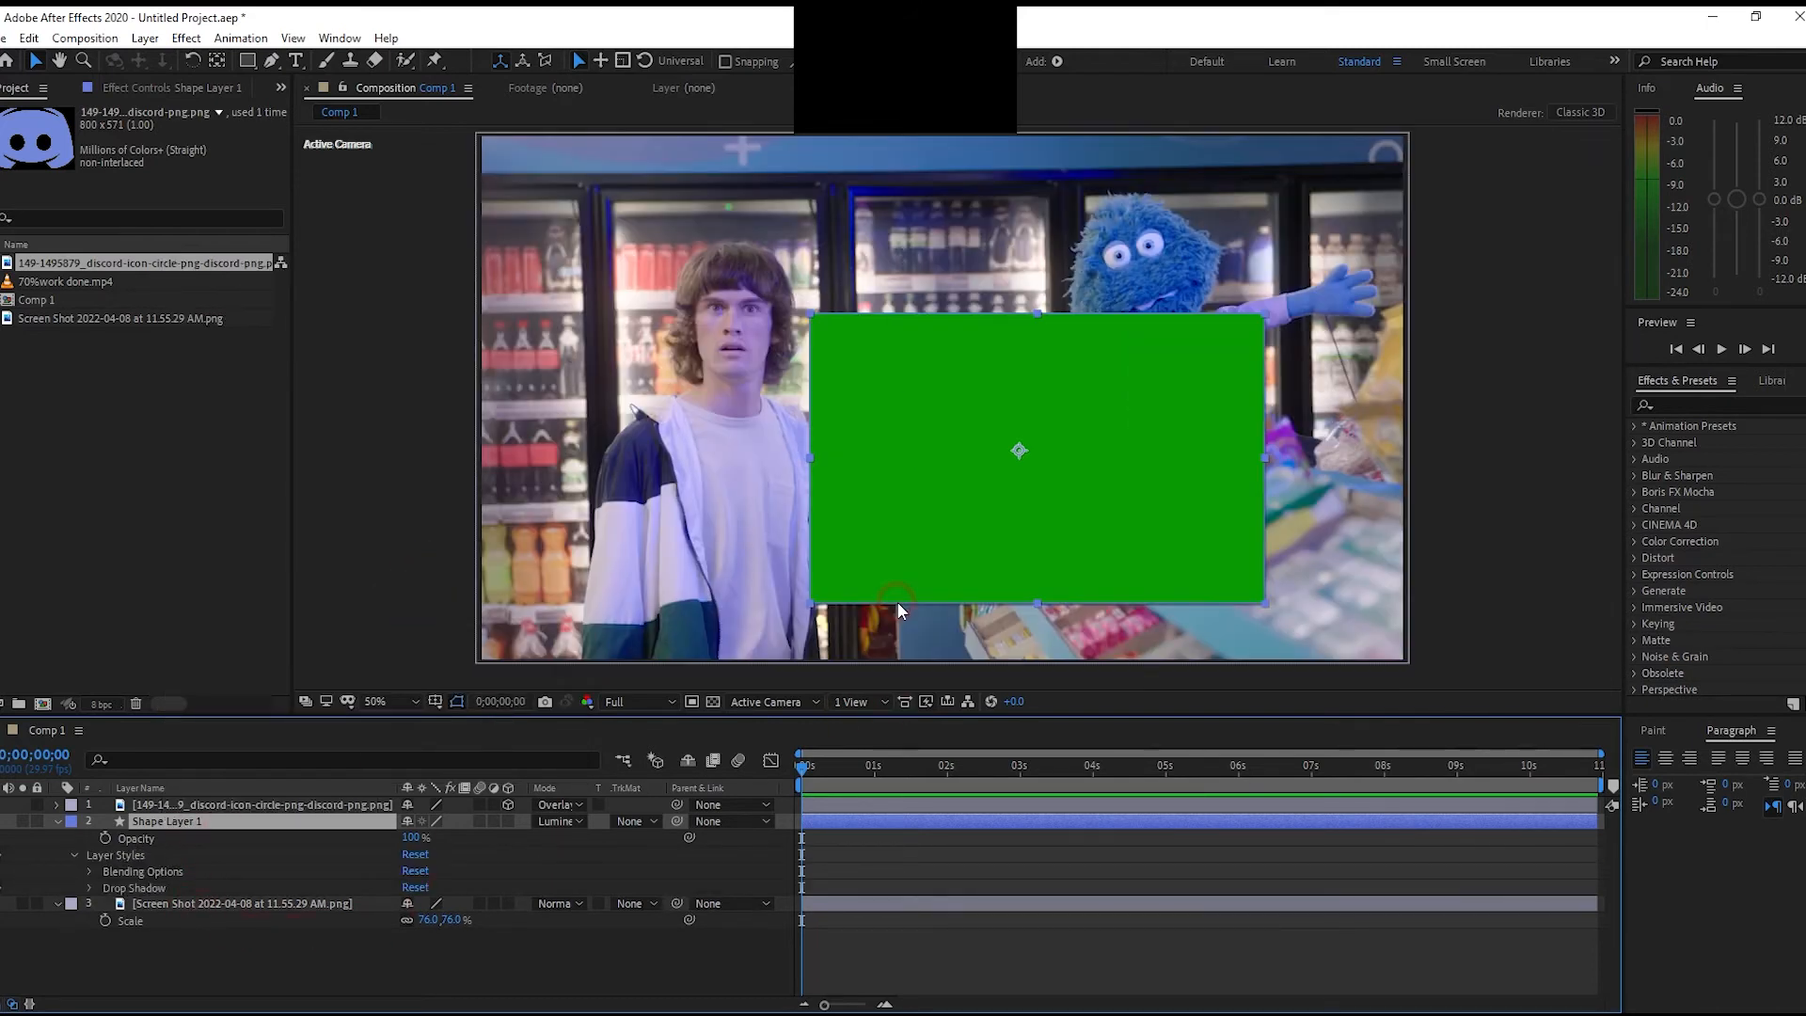
click(1481, 406)
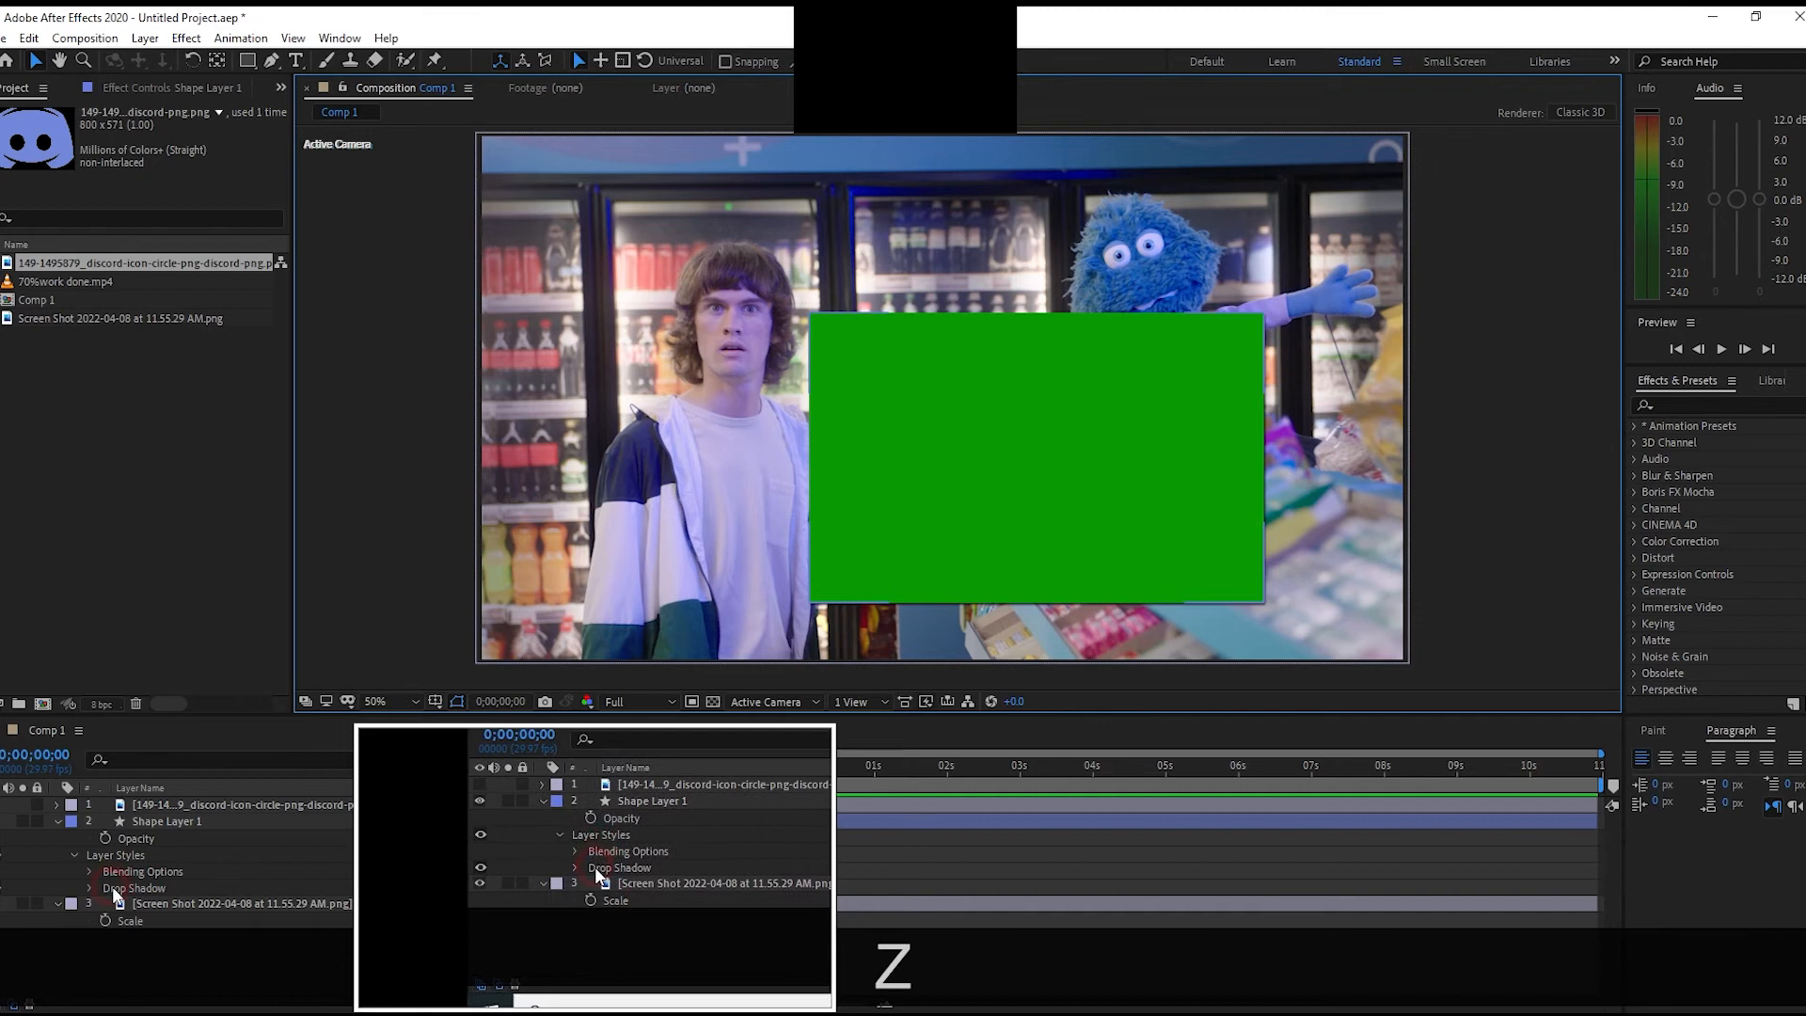
Expand the Drop Shadow properties, enlarge the timeline area to show them all, and fit the composition in the viewer
click(89, 888)
scroll(368, 911, down, 2)
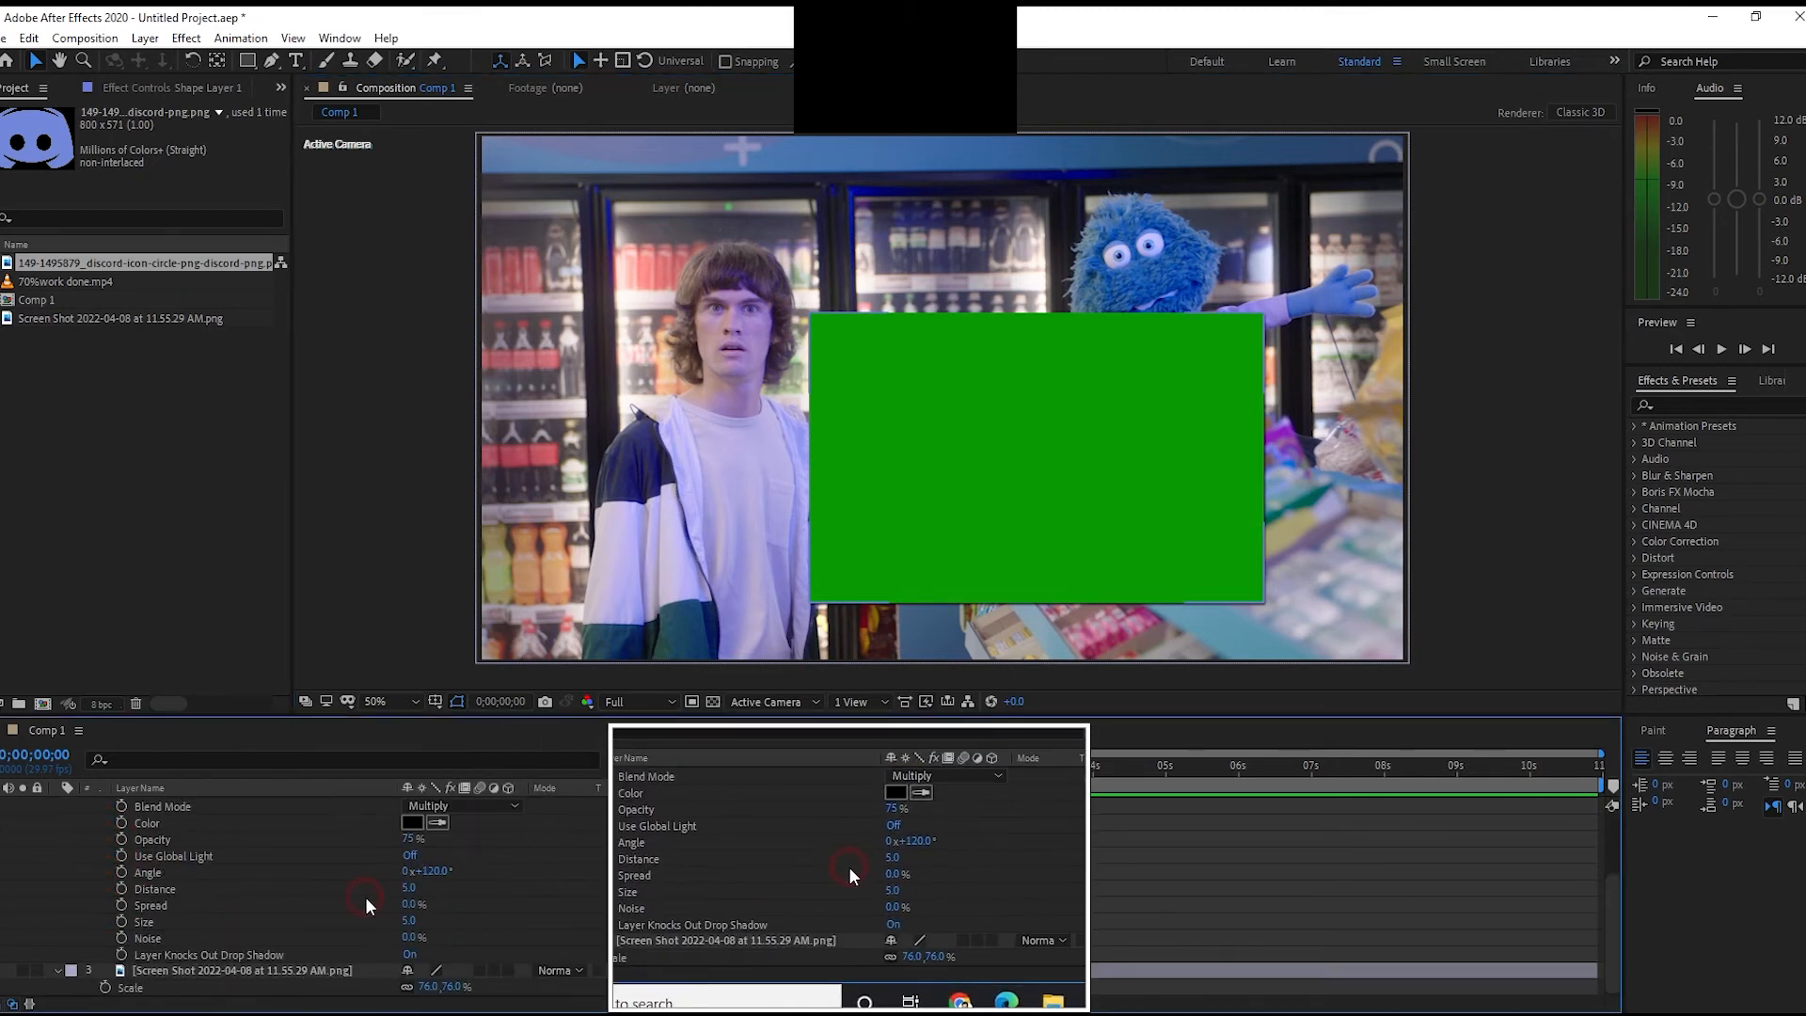
drag(379, 714, 388, 562)
click(411, 797)
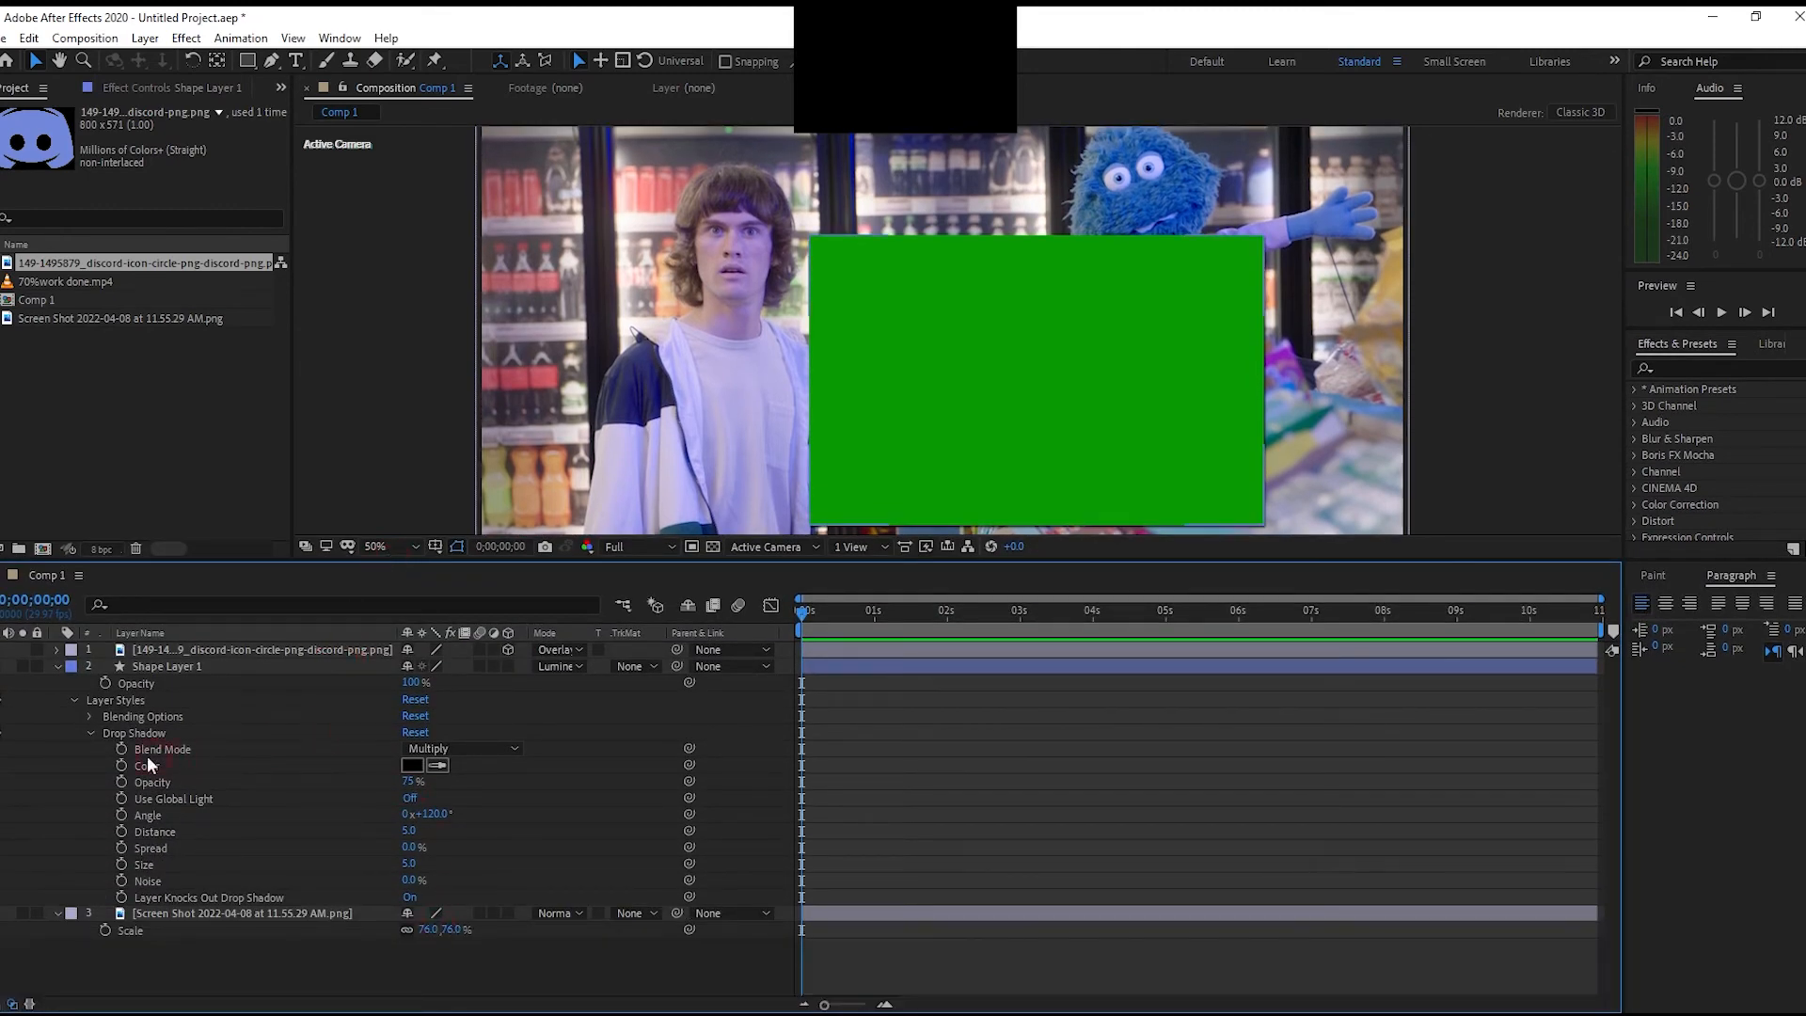
click(219, 630)
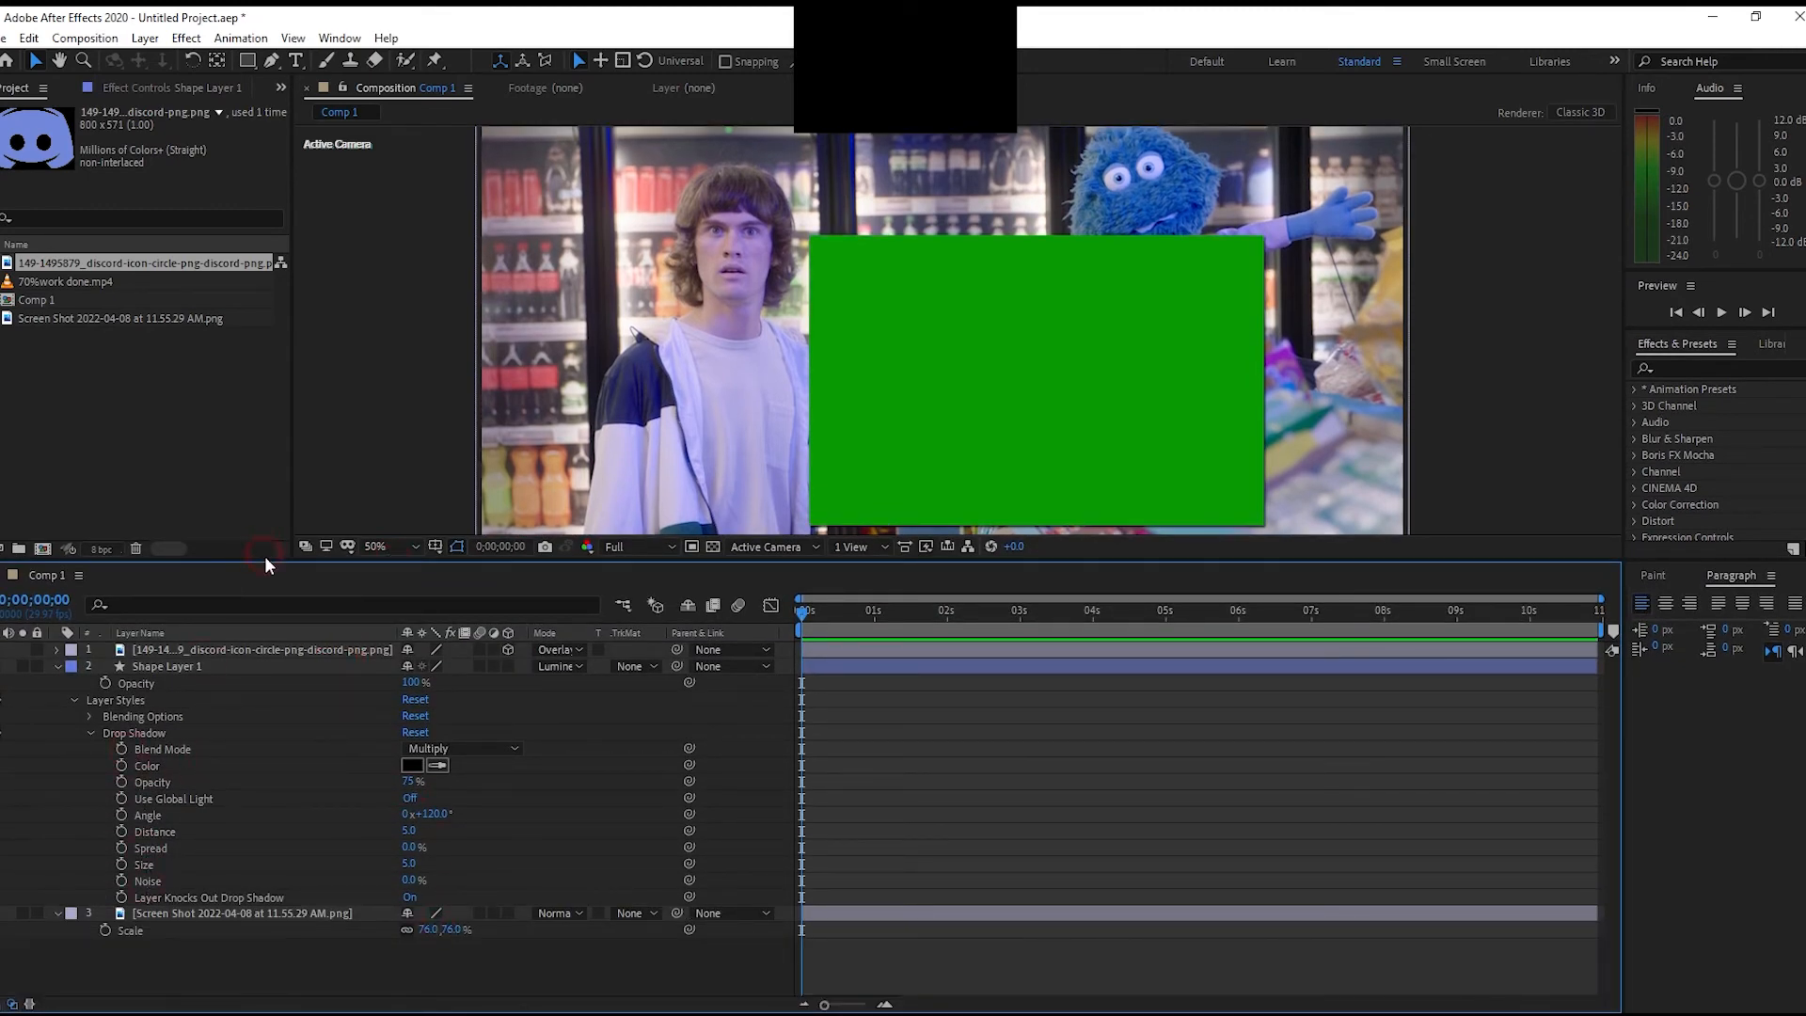
drag(266, 568, 302, 537)
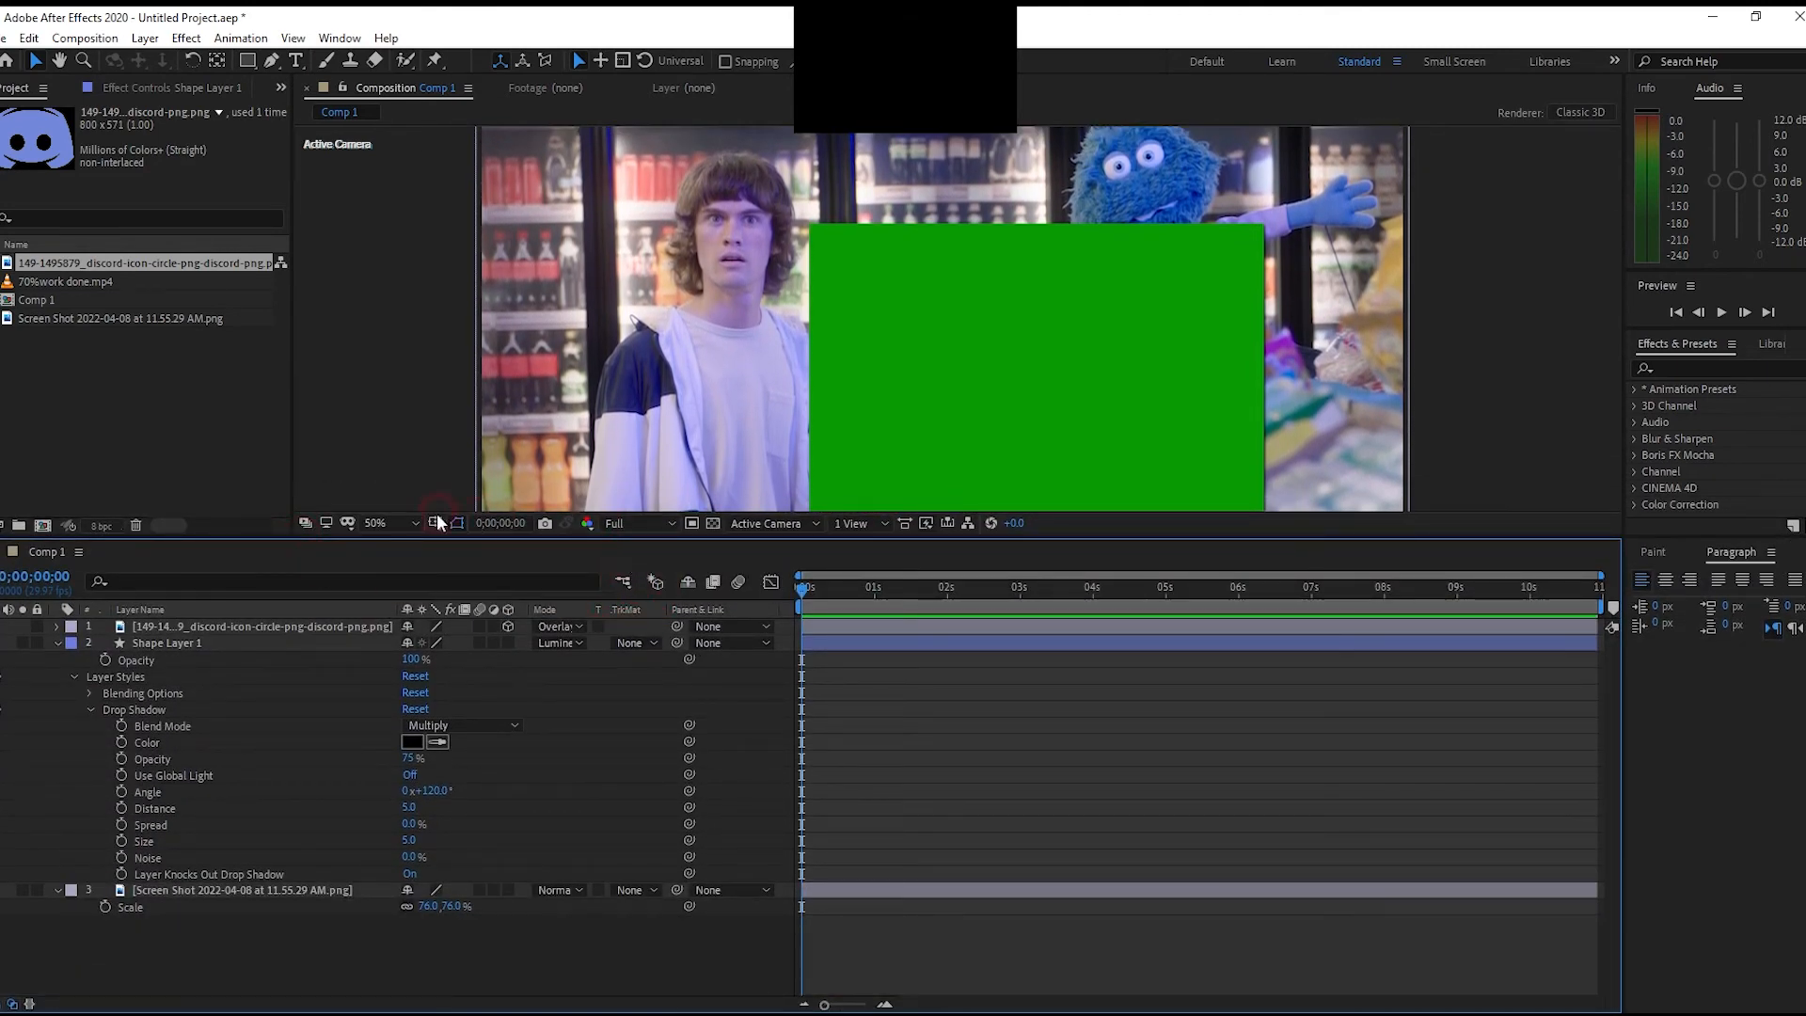
click(401, 520)
click(414, 561)
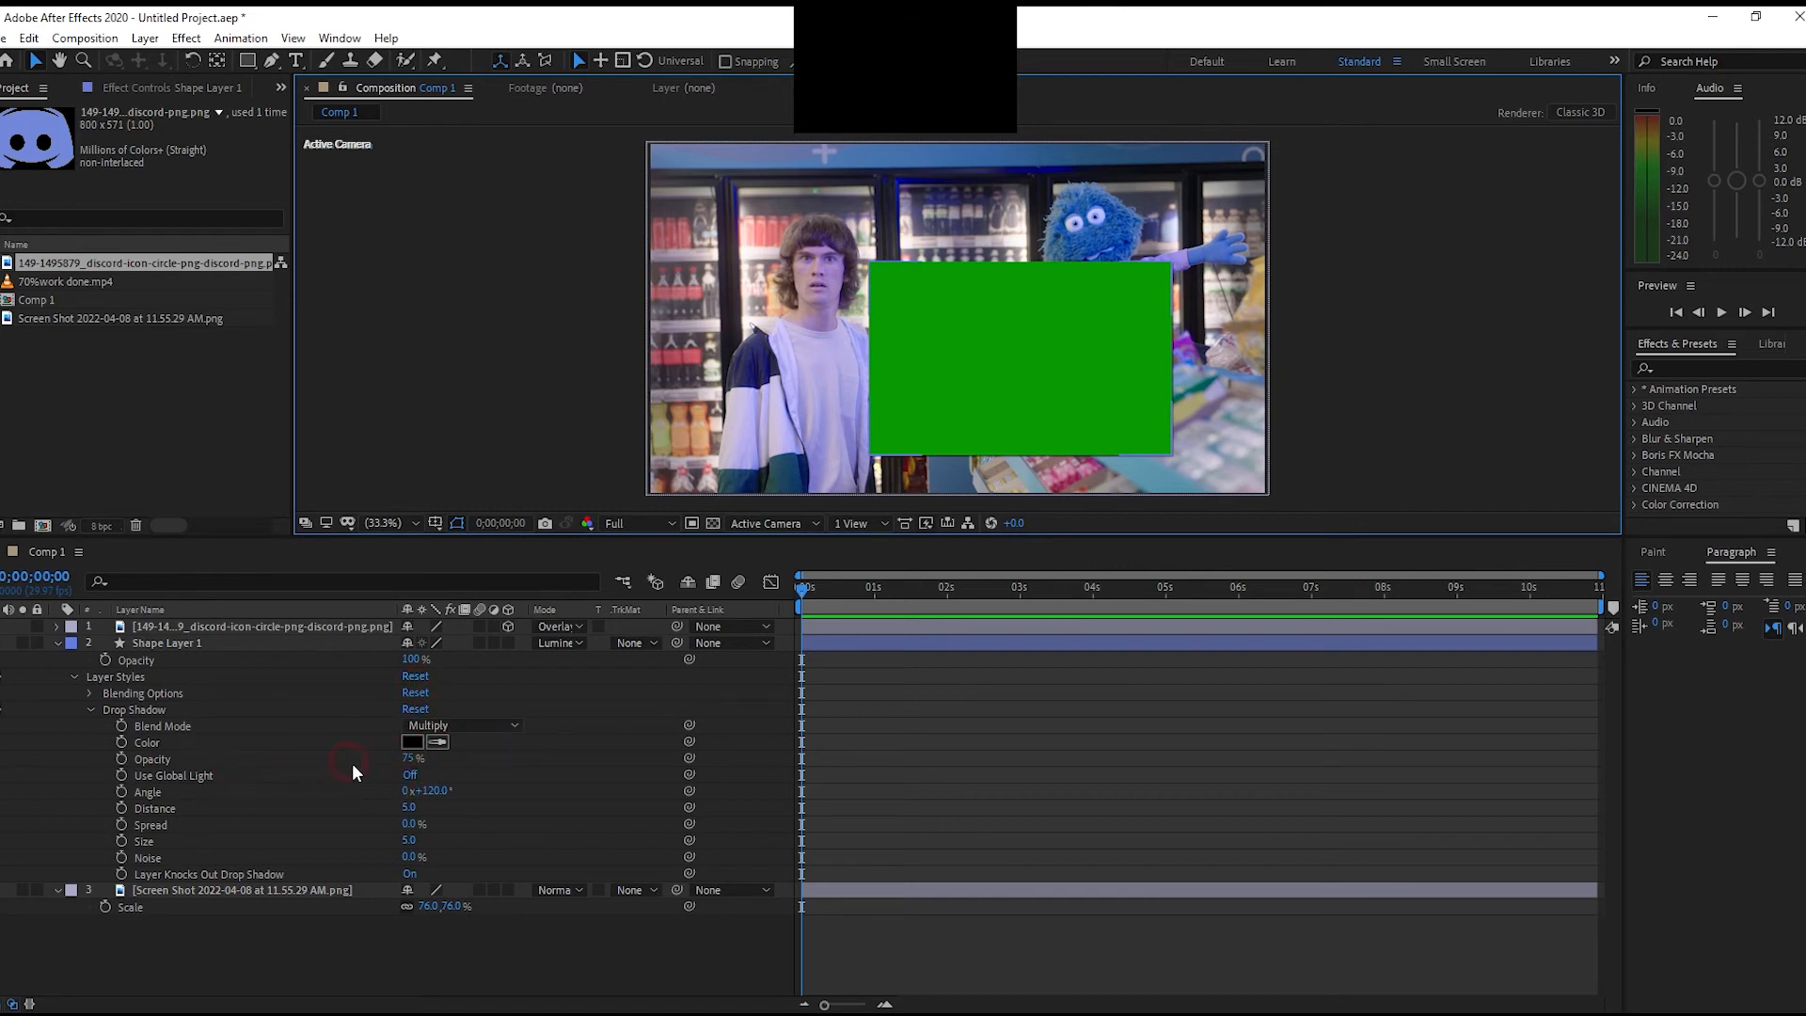
Keep the drop shadow's colour black and set its distance to 67 and size to 141
click(412, 742)
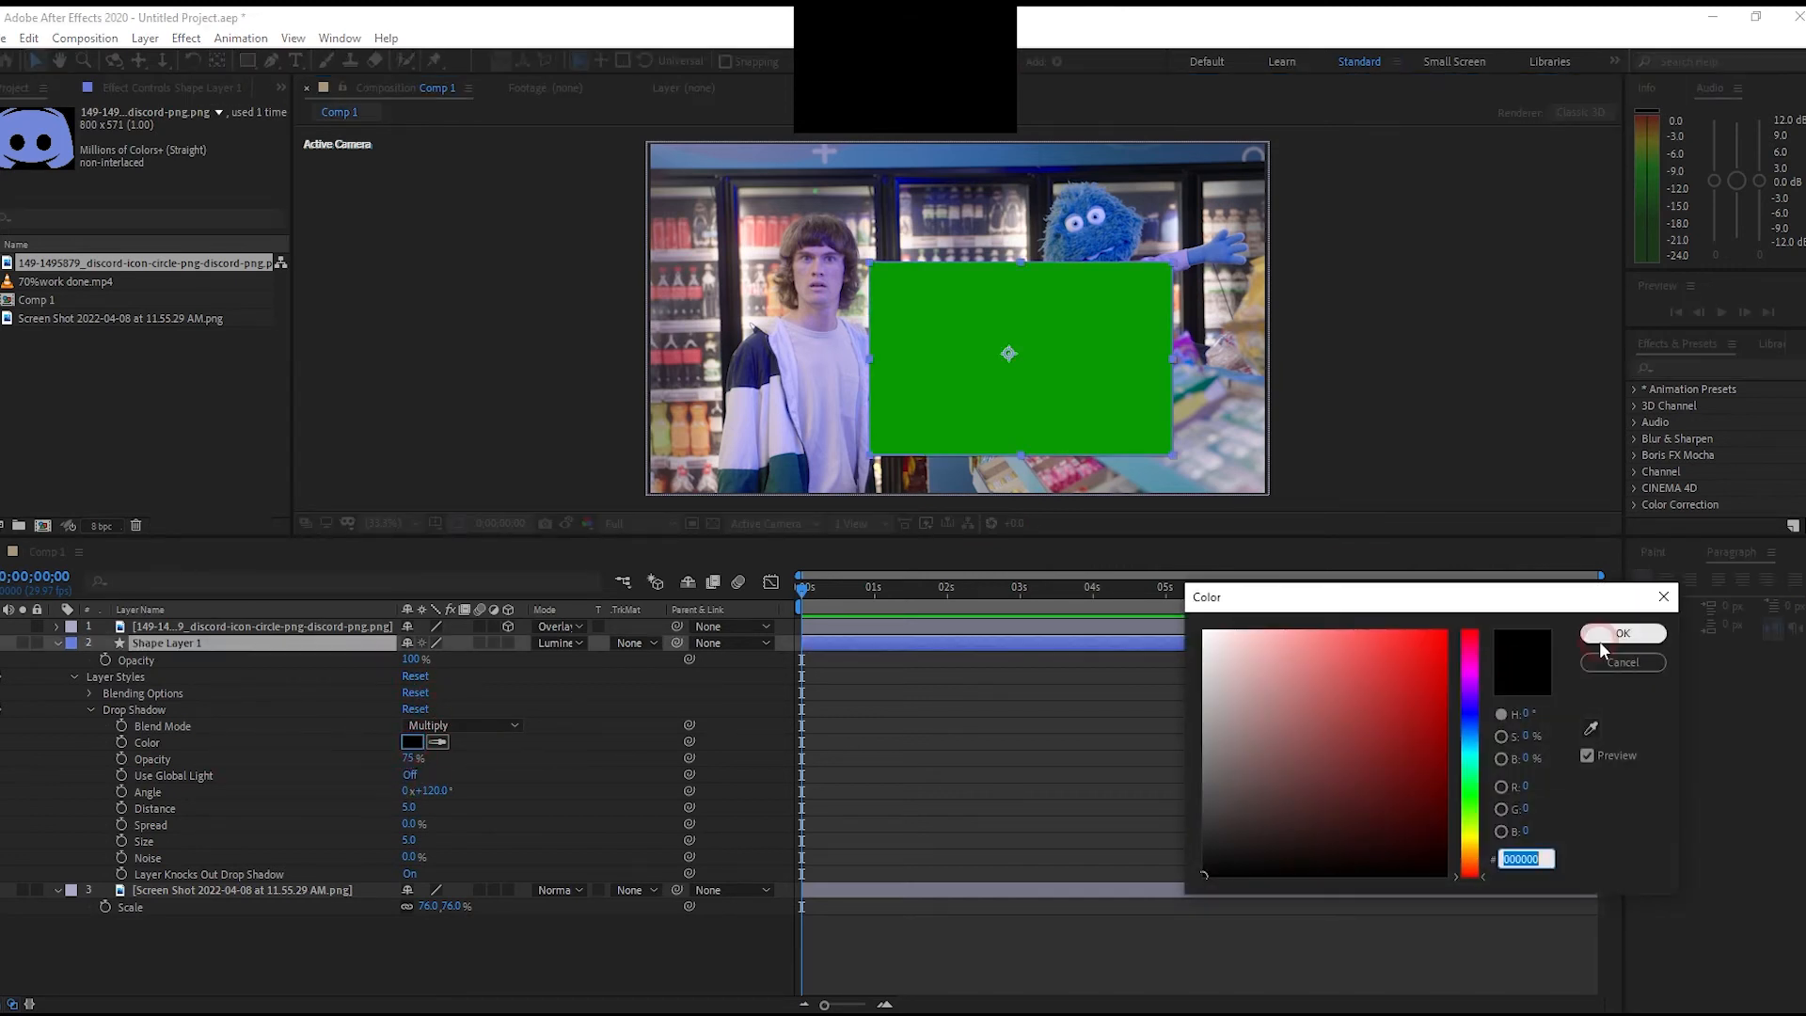
click(1600, 640)
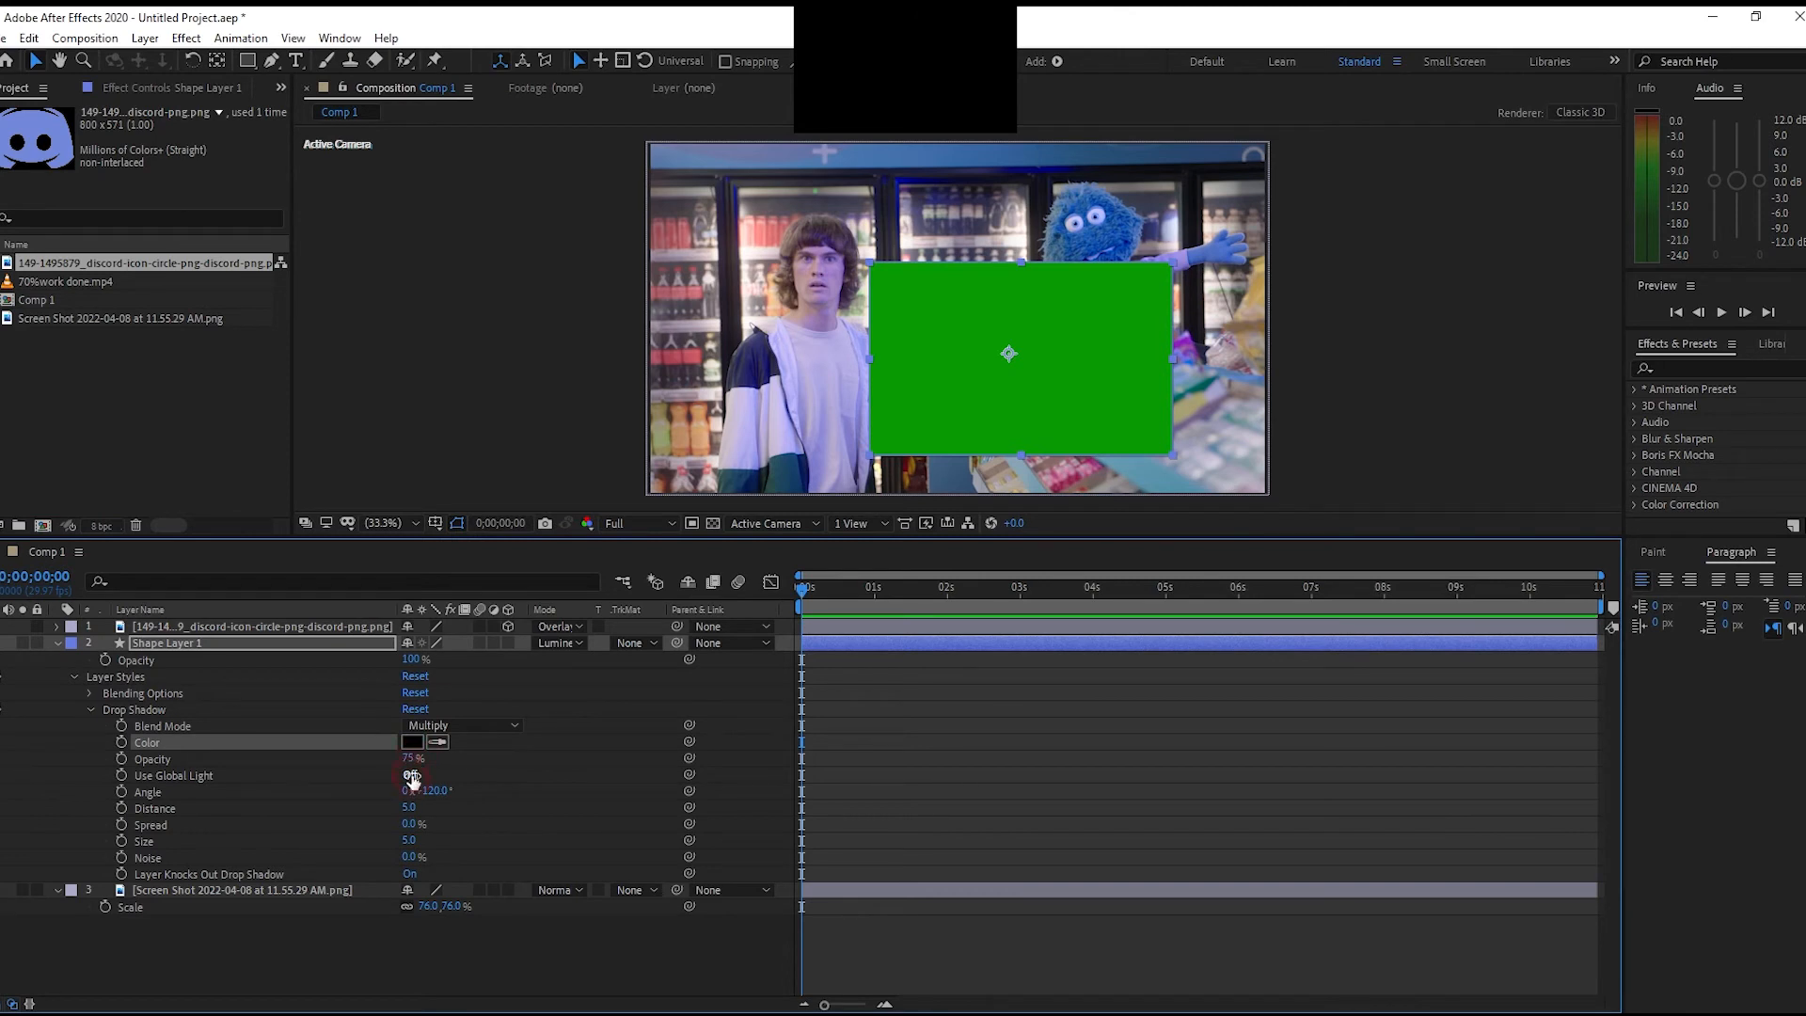
drag(409, 809, 544, 850)
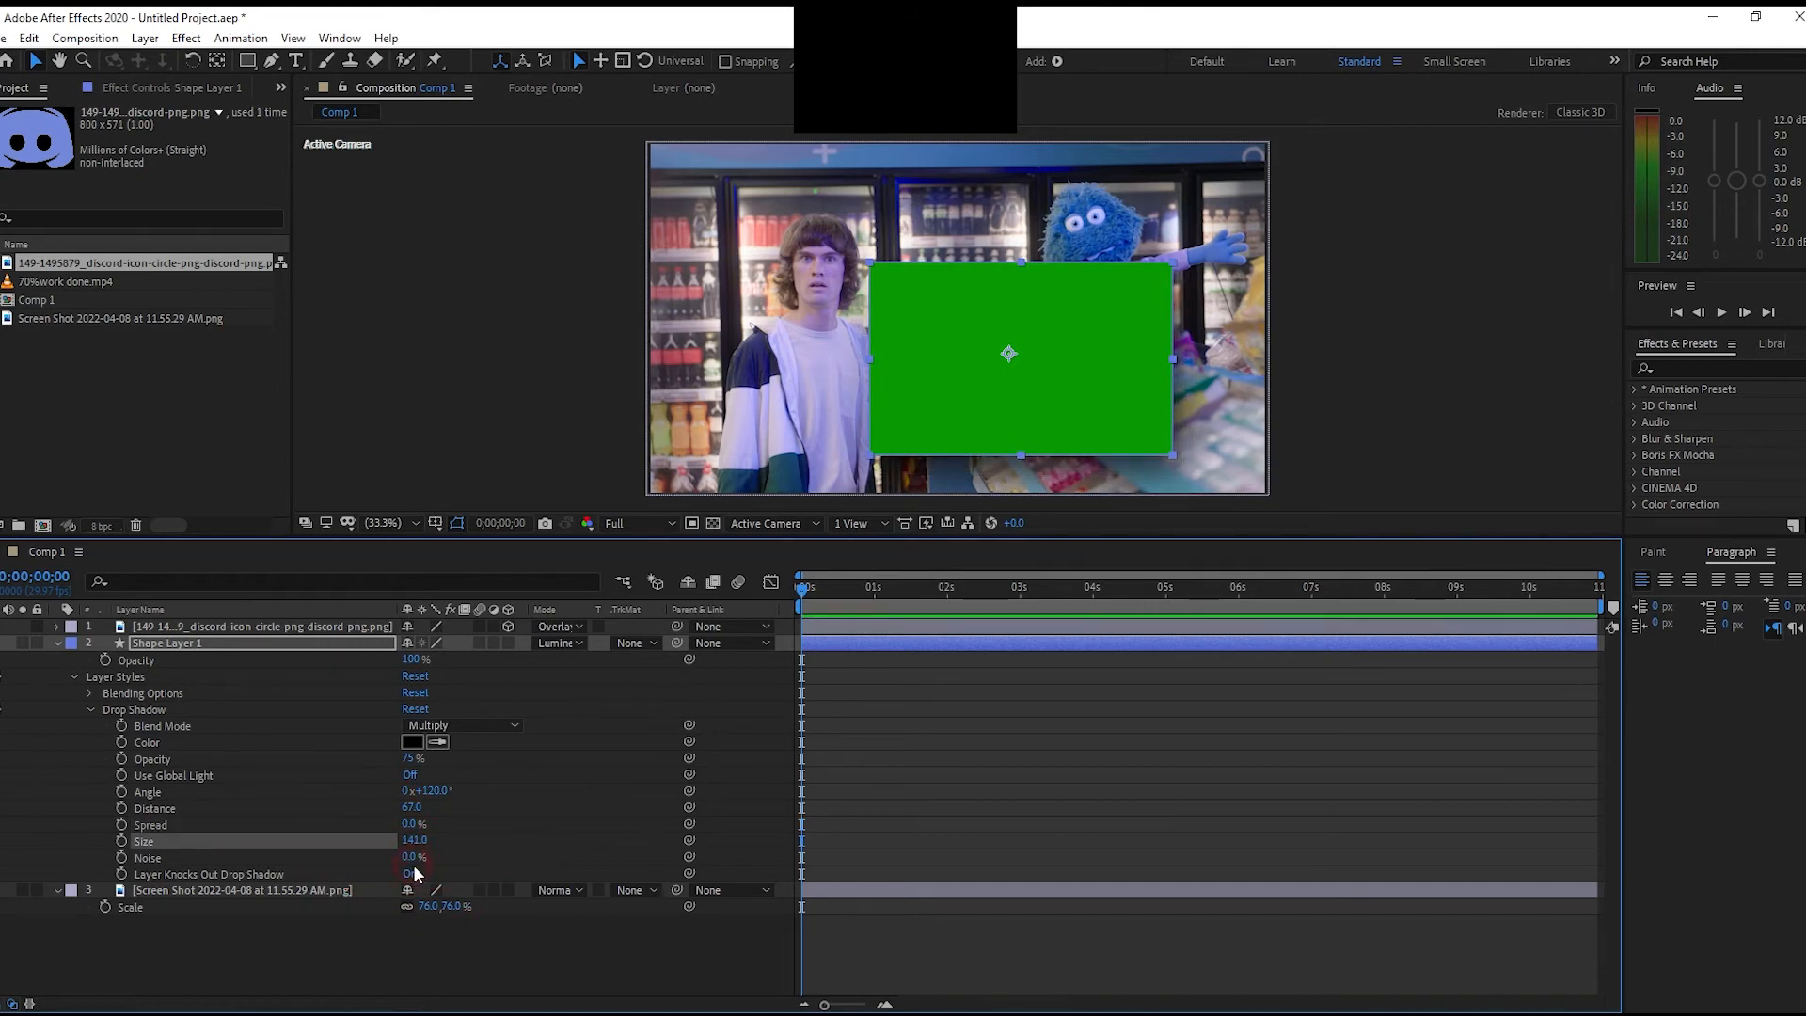
Try shadow noise at 98% and 49% with Layer Knocks Out Drop Shadow off, and return noise to 0% and the knockout to On
drag(411, 857, 1054, 565)
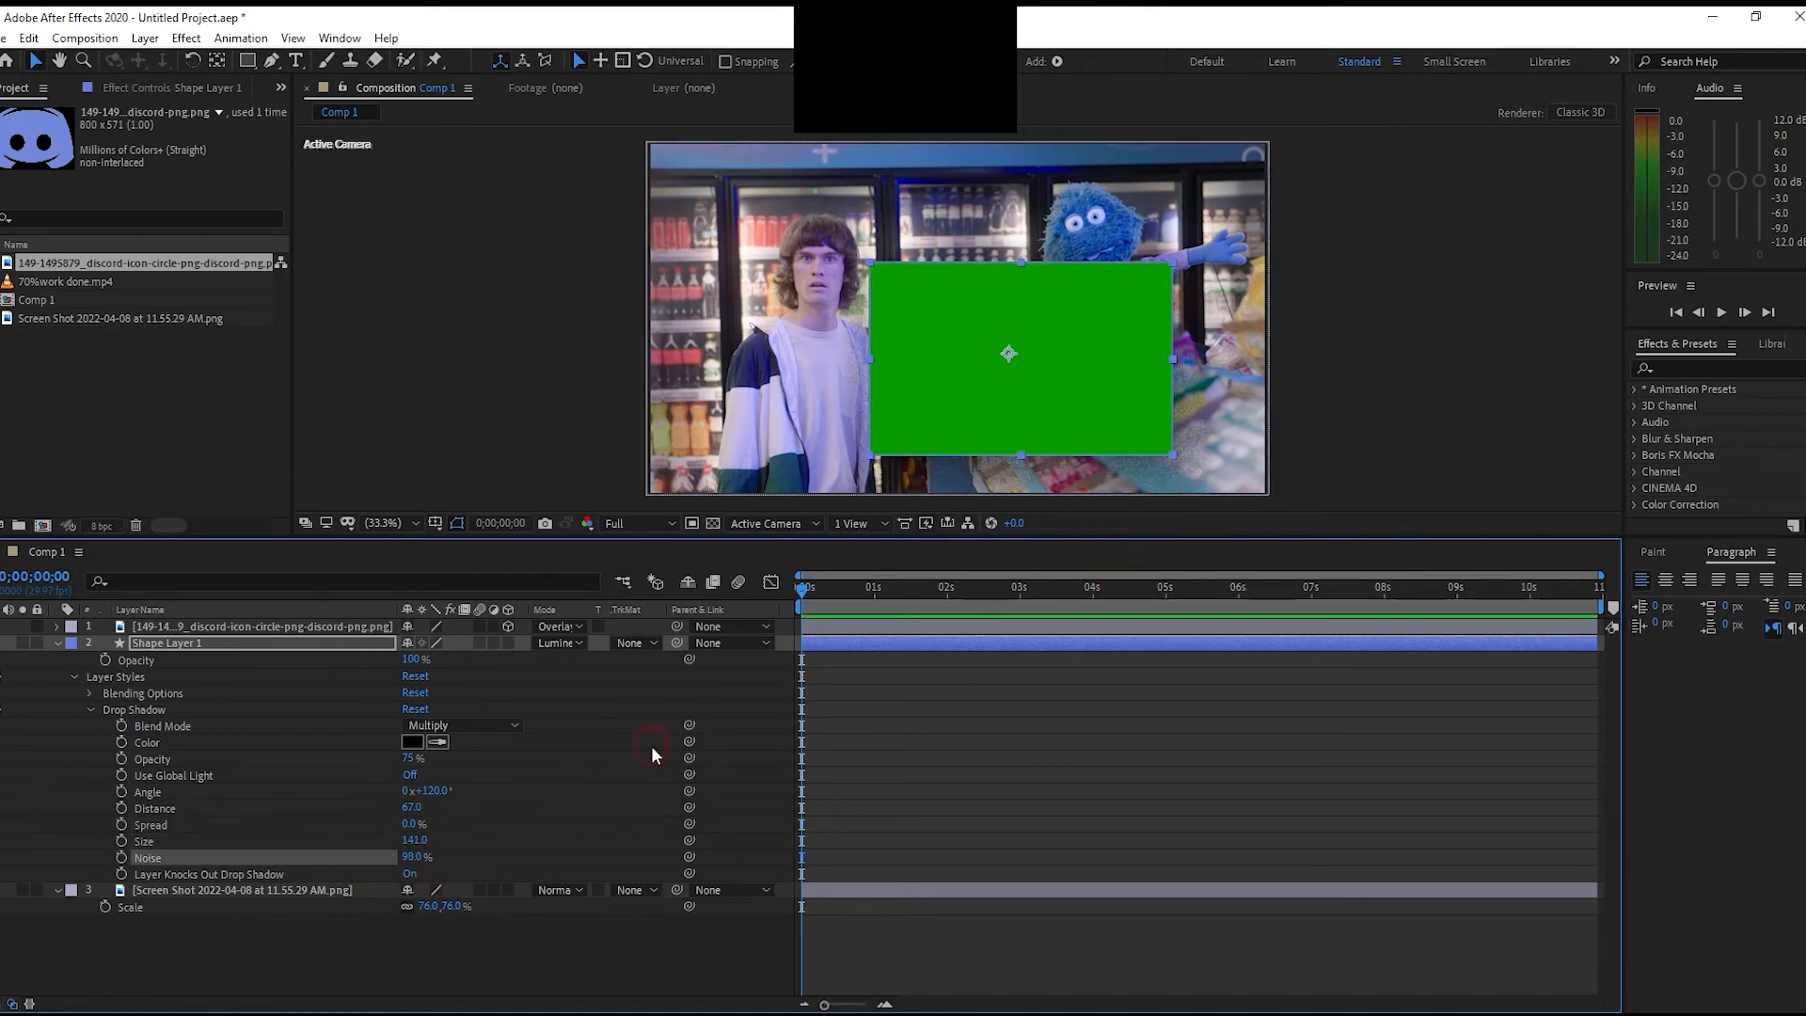
drag(410, 857, 489, 881)
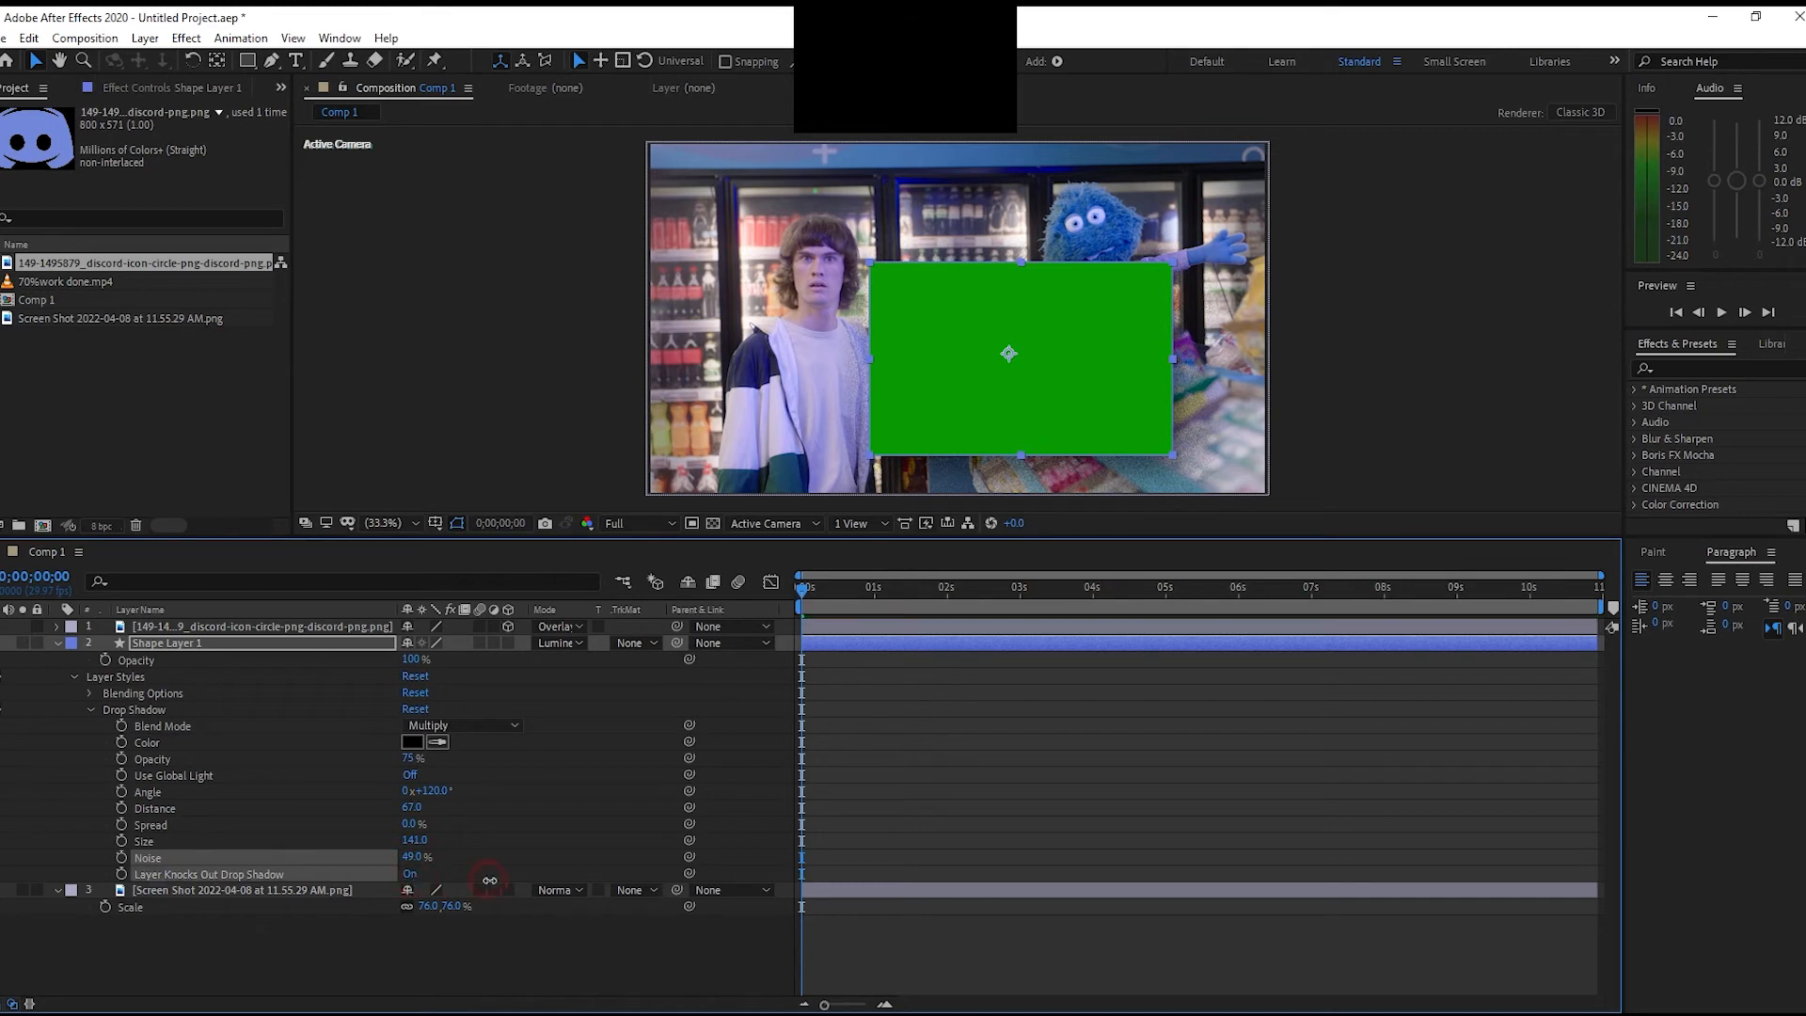
drag(89, 864, 91, 865)
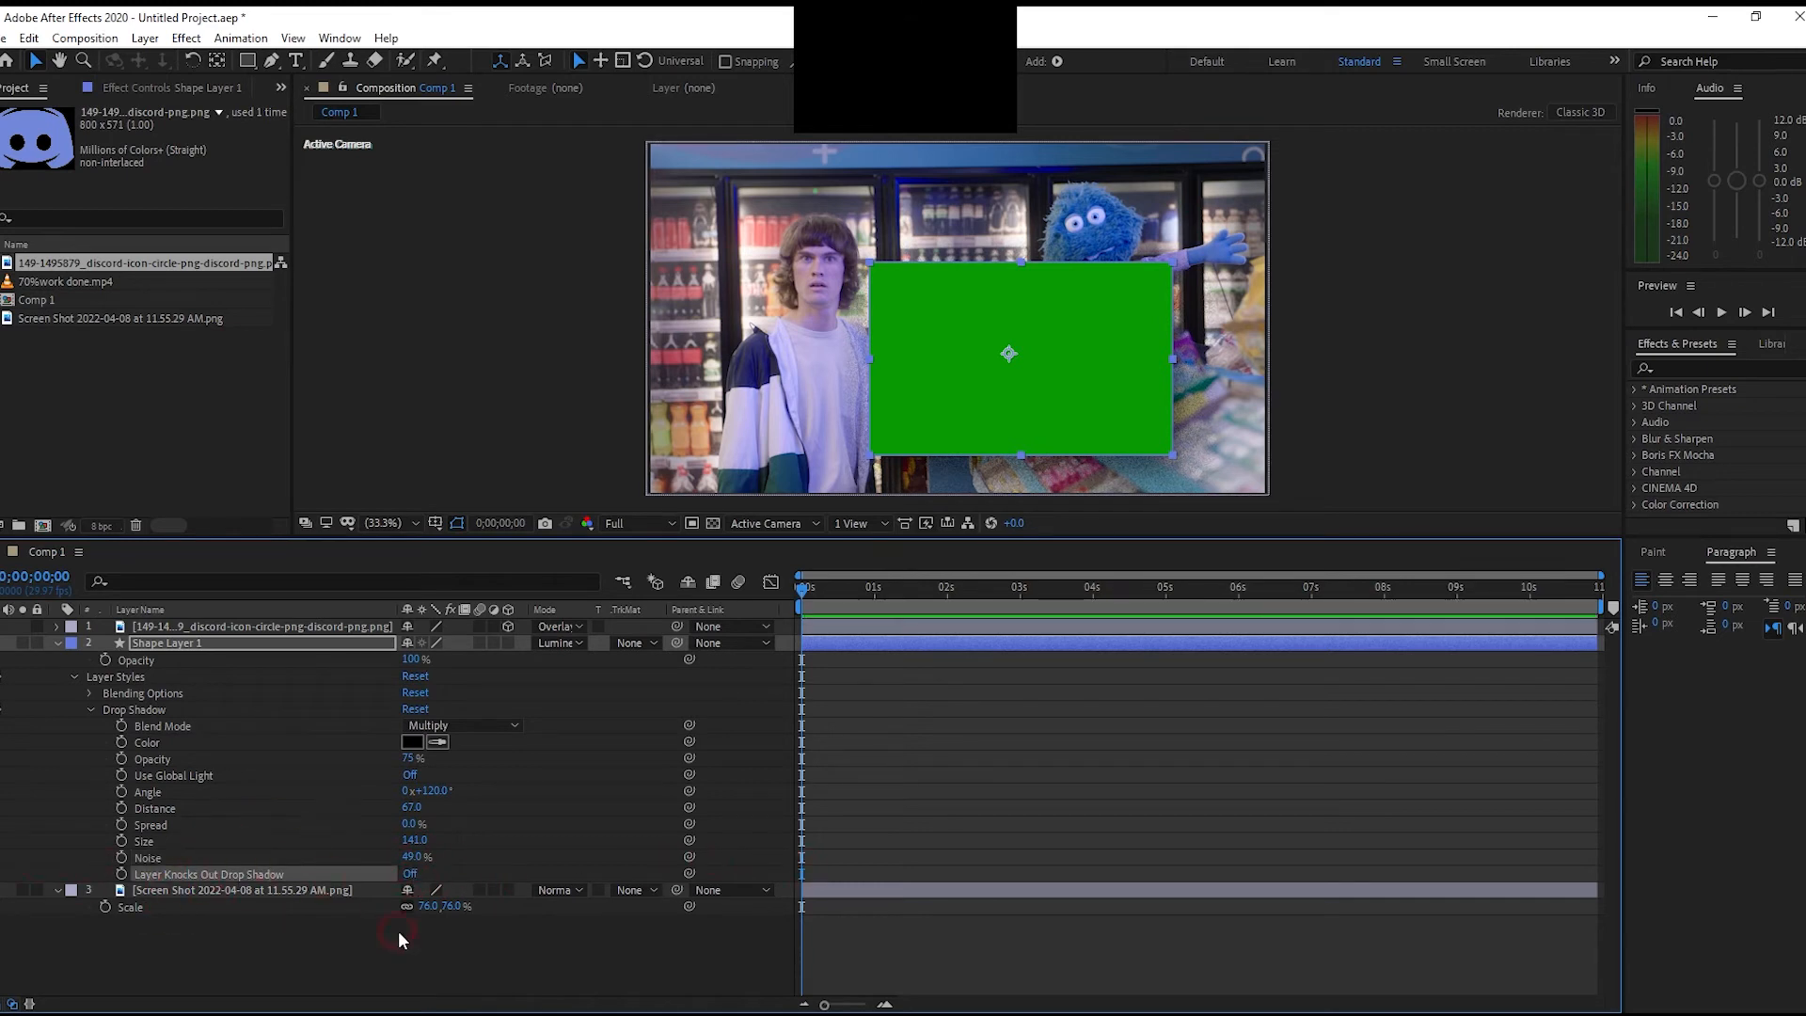
click(431, 727)
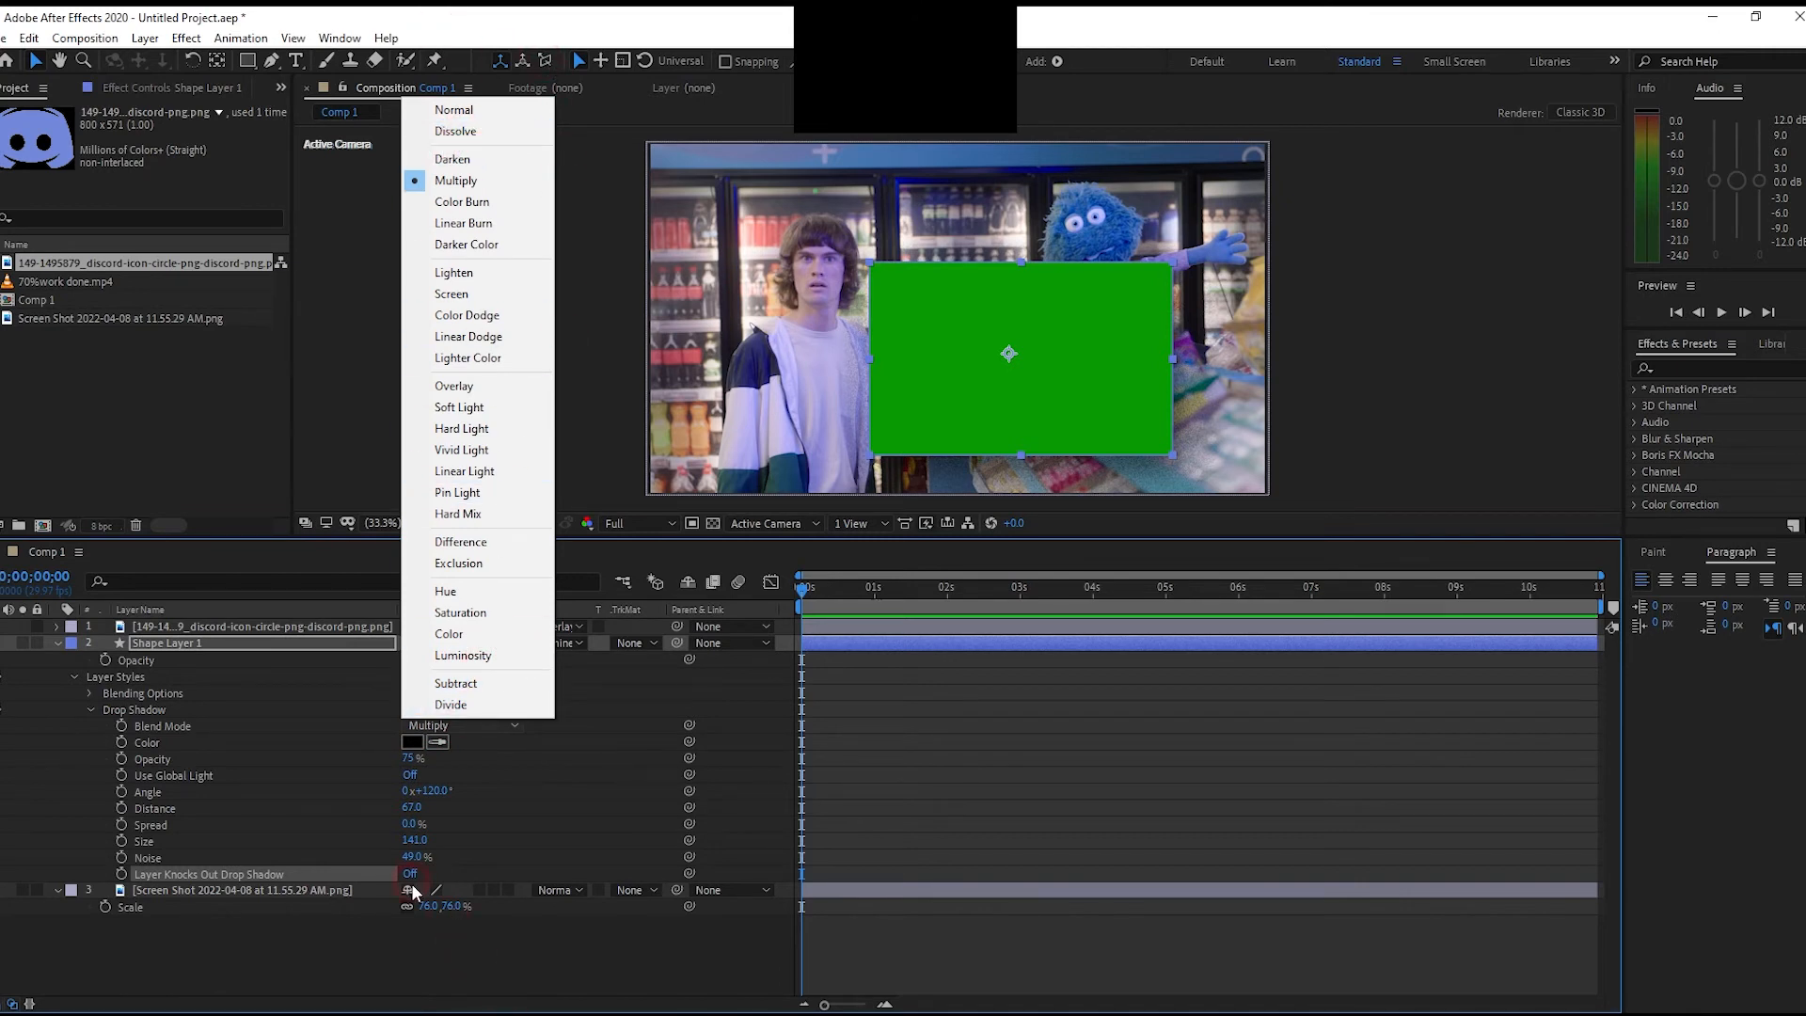
click(410, 873)
drag(411, 858, 310, 843)
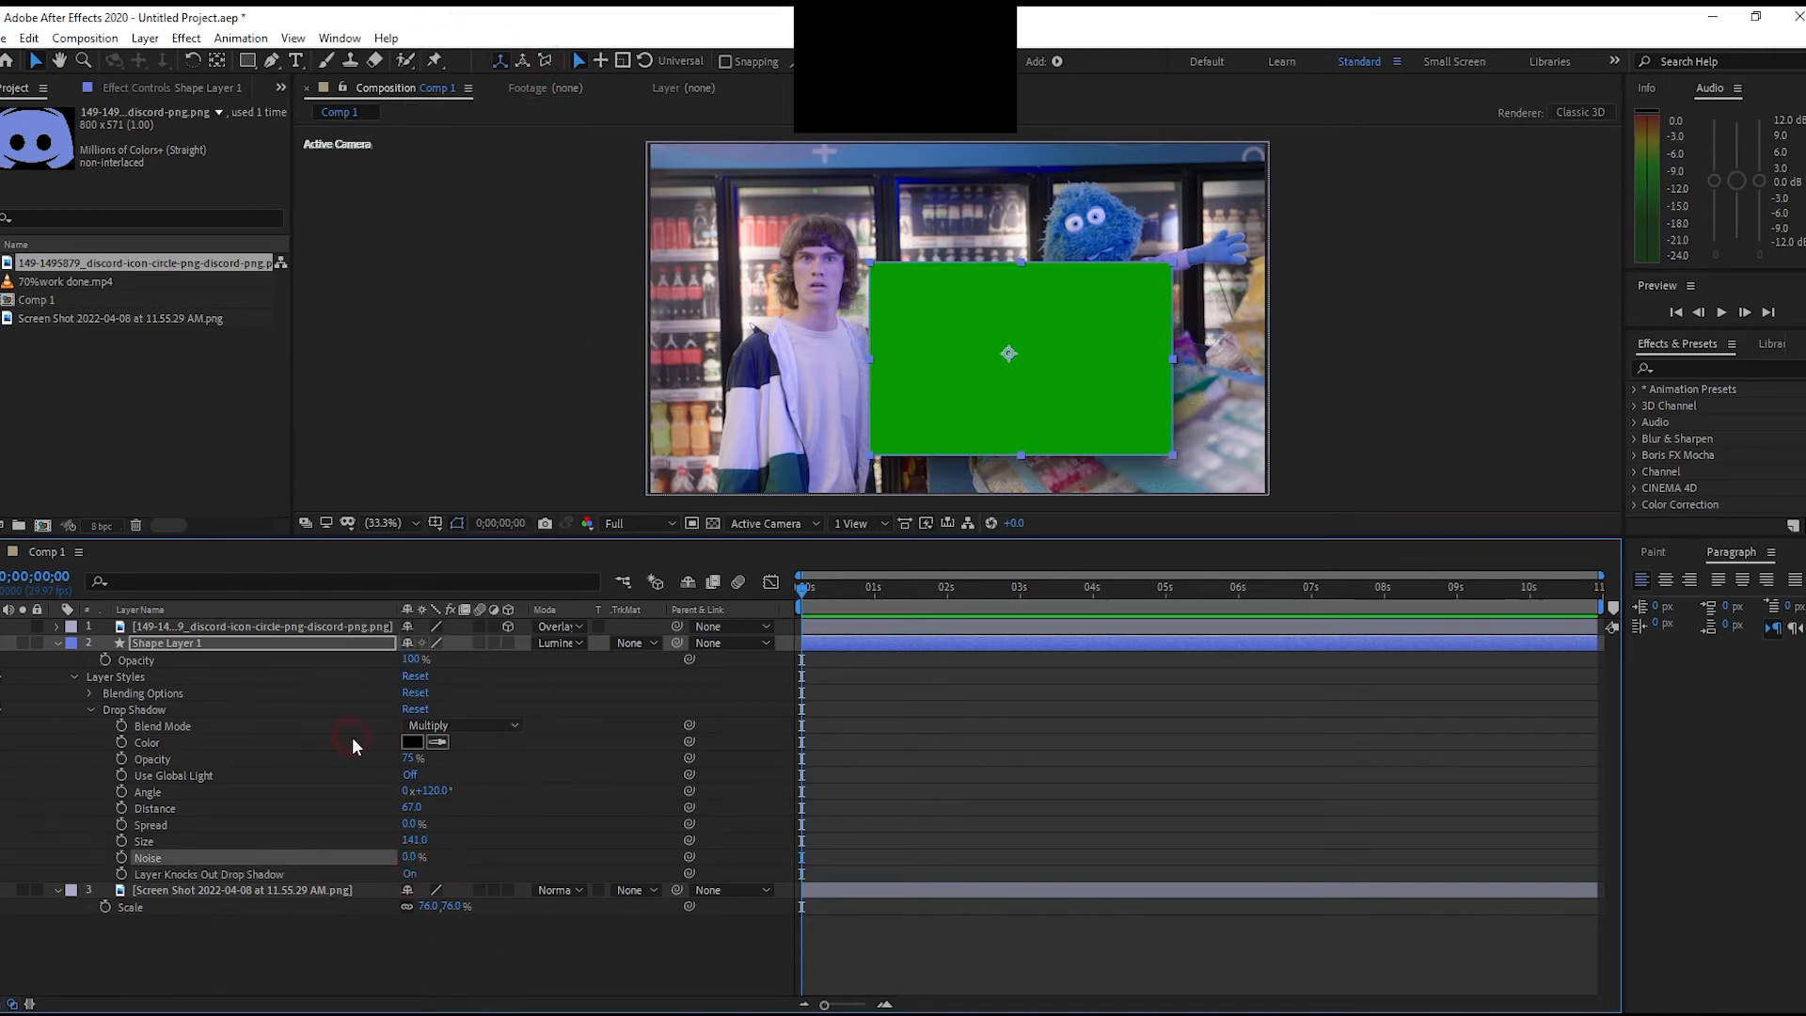
Try the Dissolve and Hard Light blend modes on the drop shadow, return it to Multiply, and scrub the playhead to 0;00;08;05
click(408, 727)
click(455, 132)
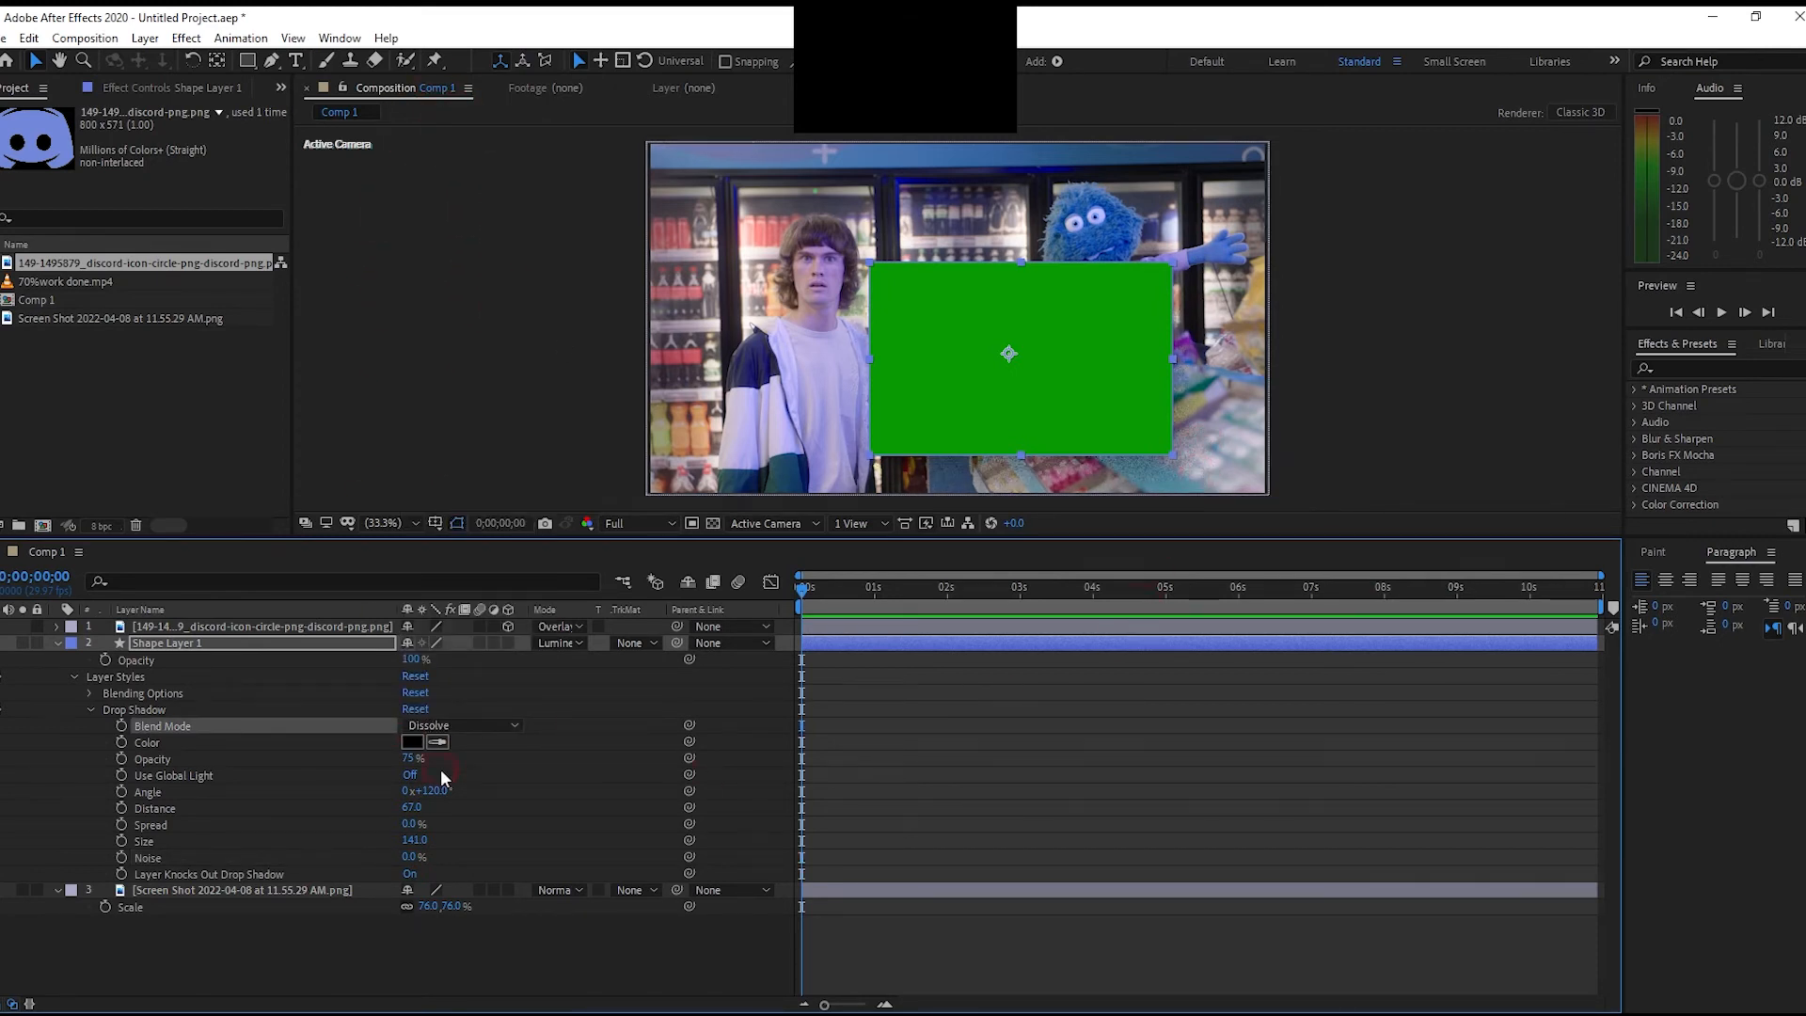
click(515, 724)
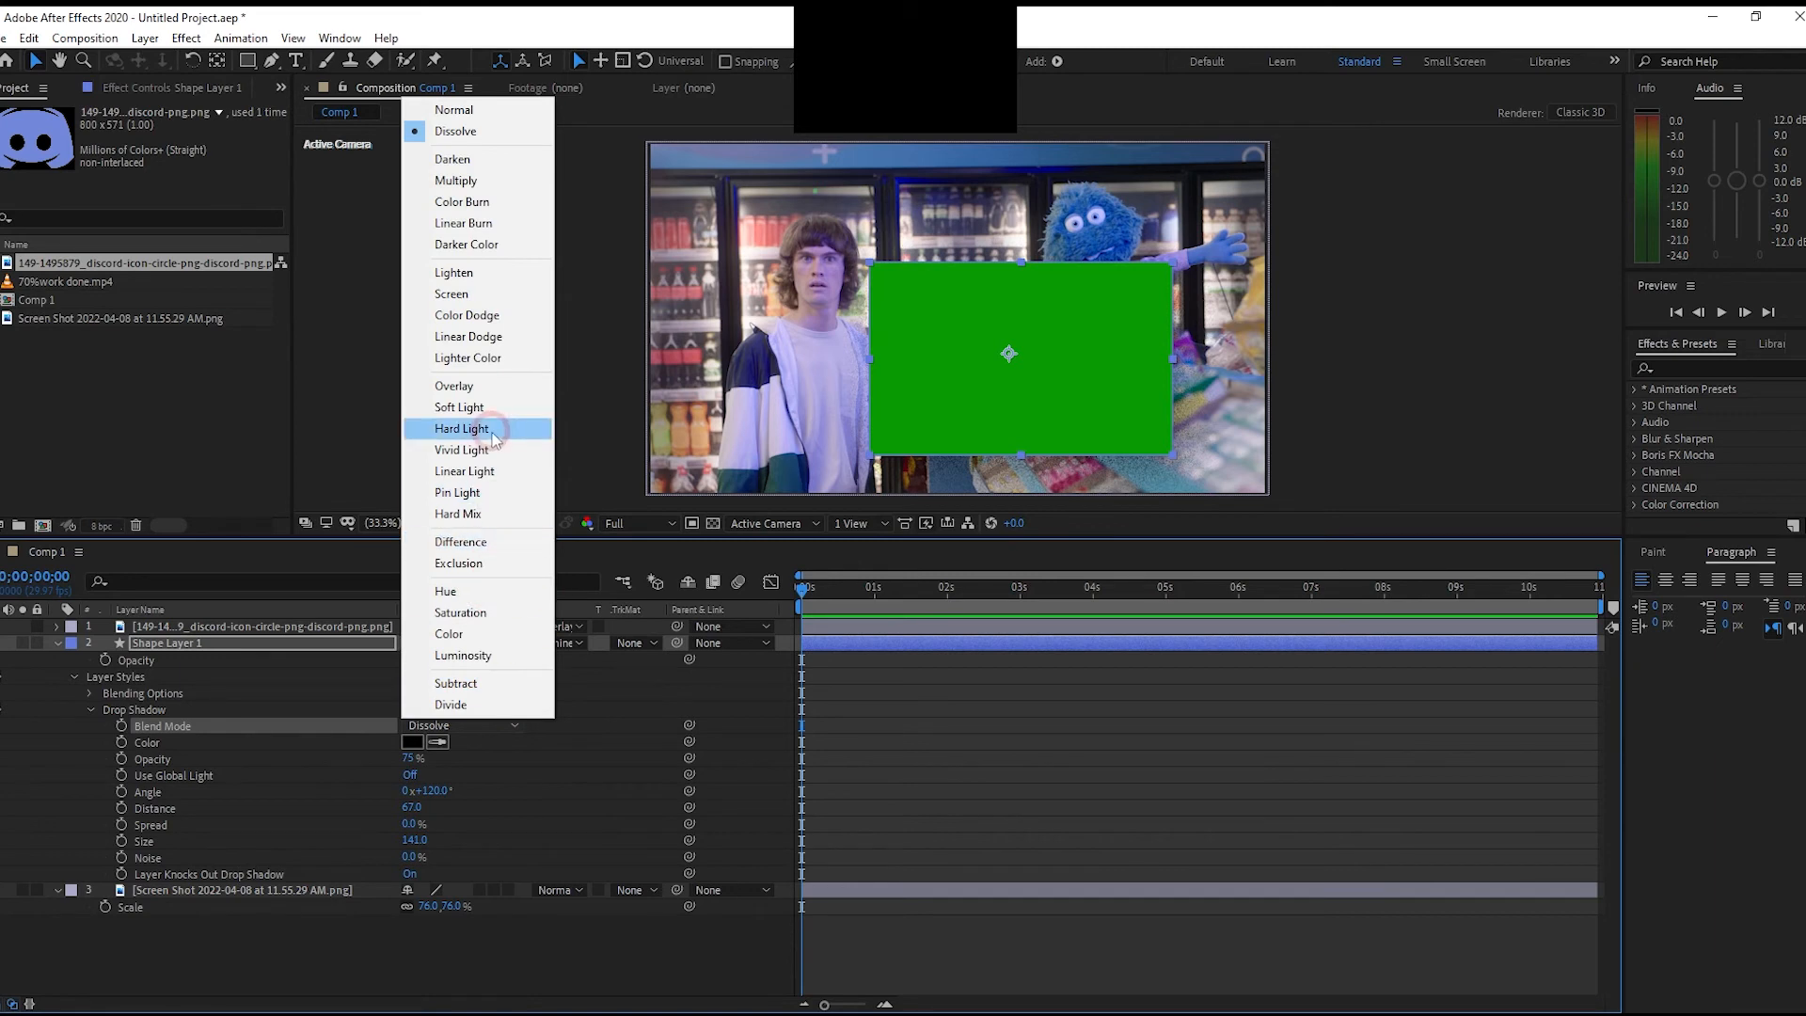
click(451, 446)
click(506, 731)
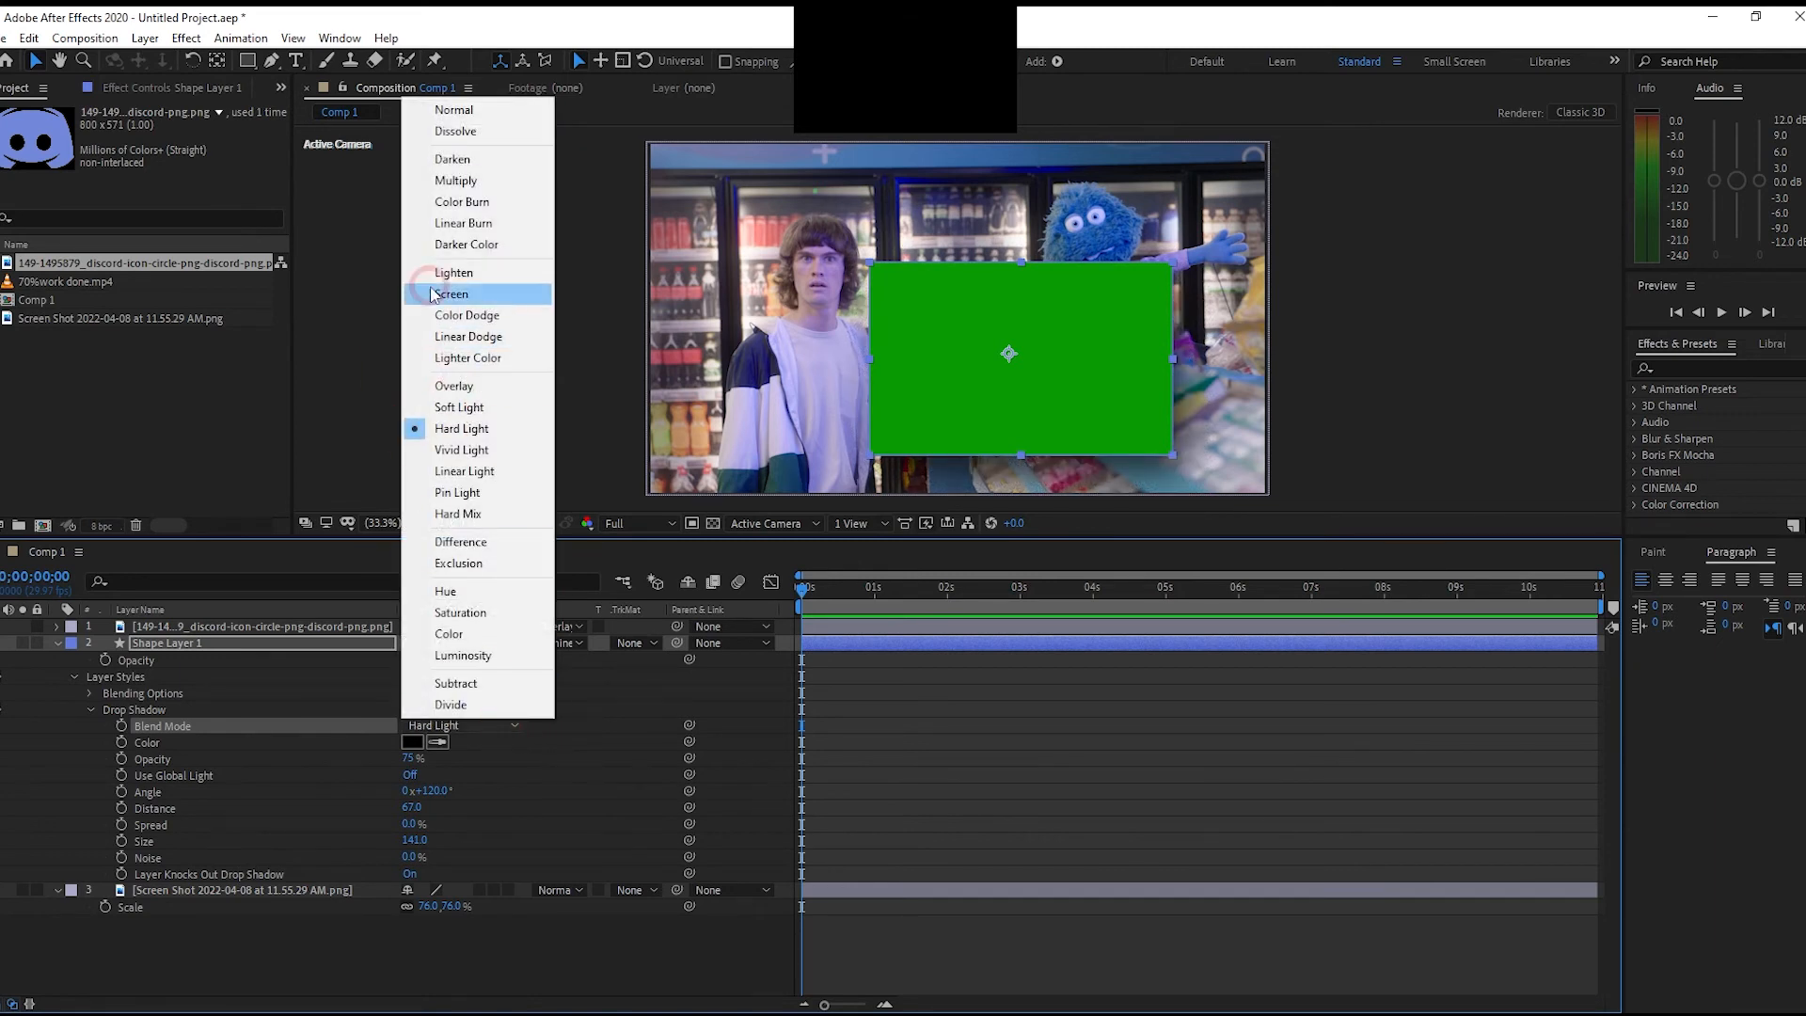
click(457, 179)
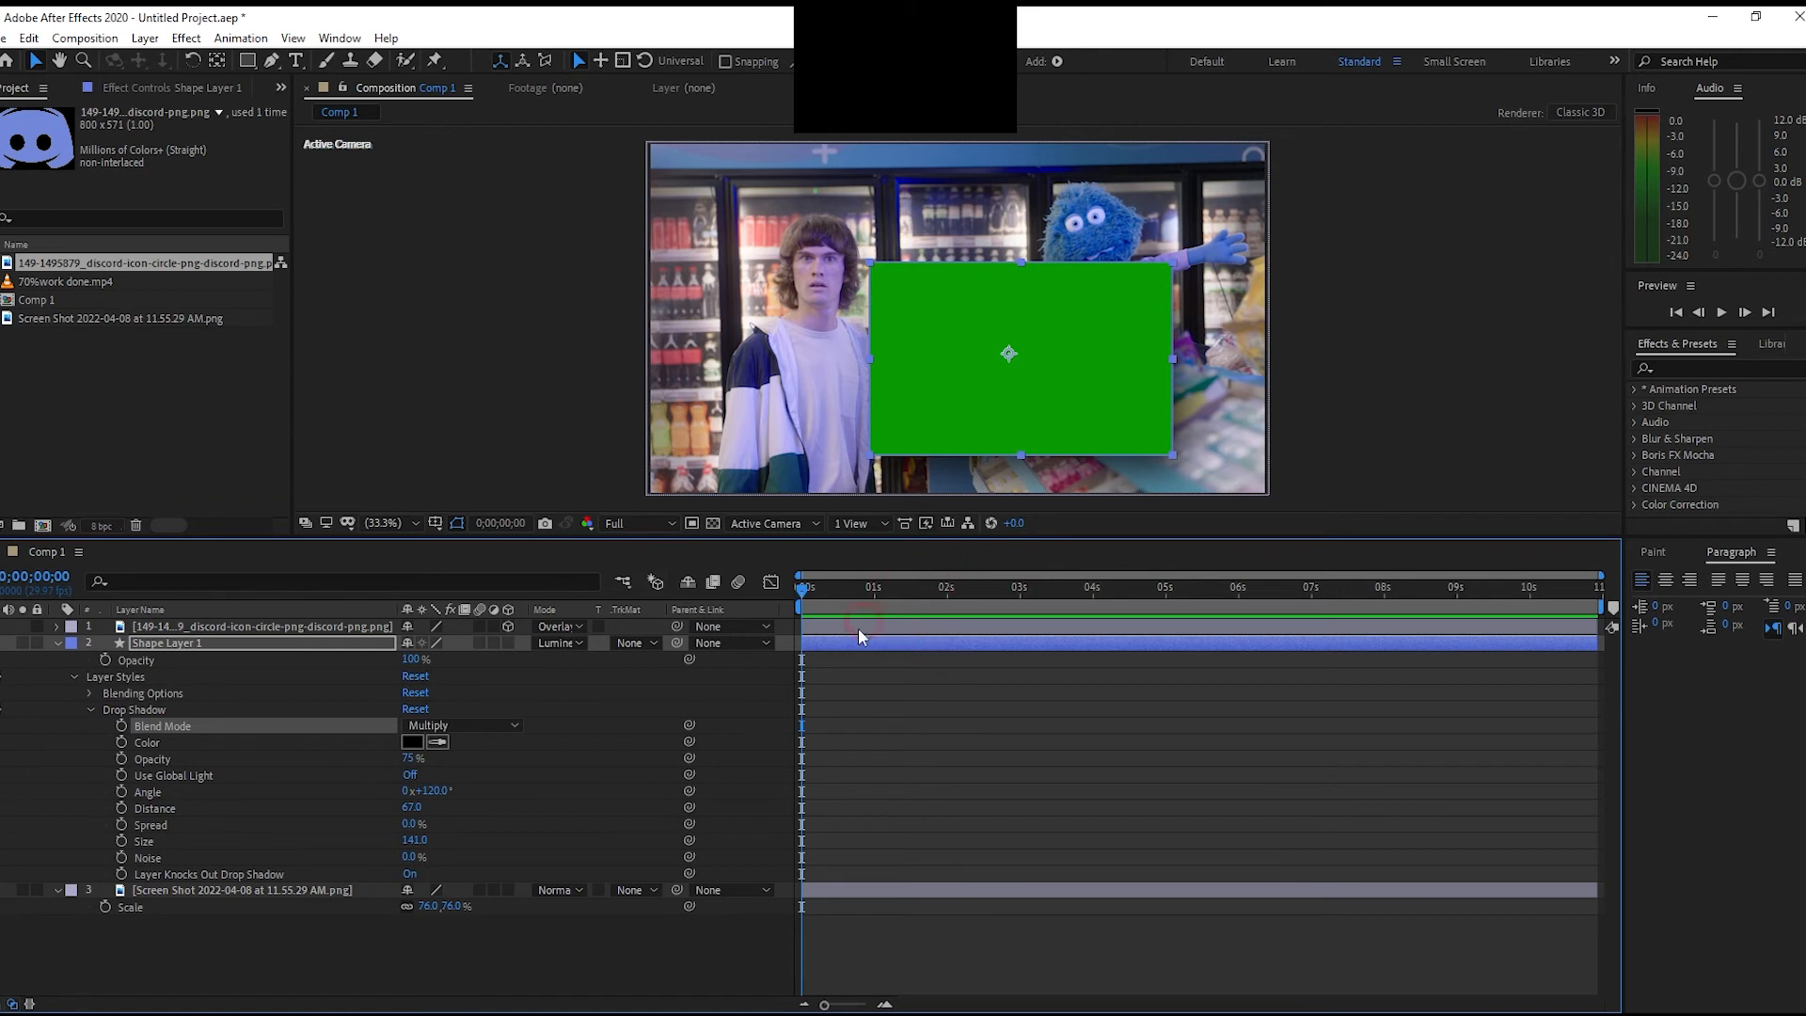
drag(852, 593, 1397, 592)
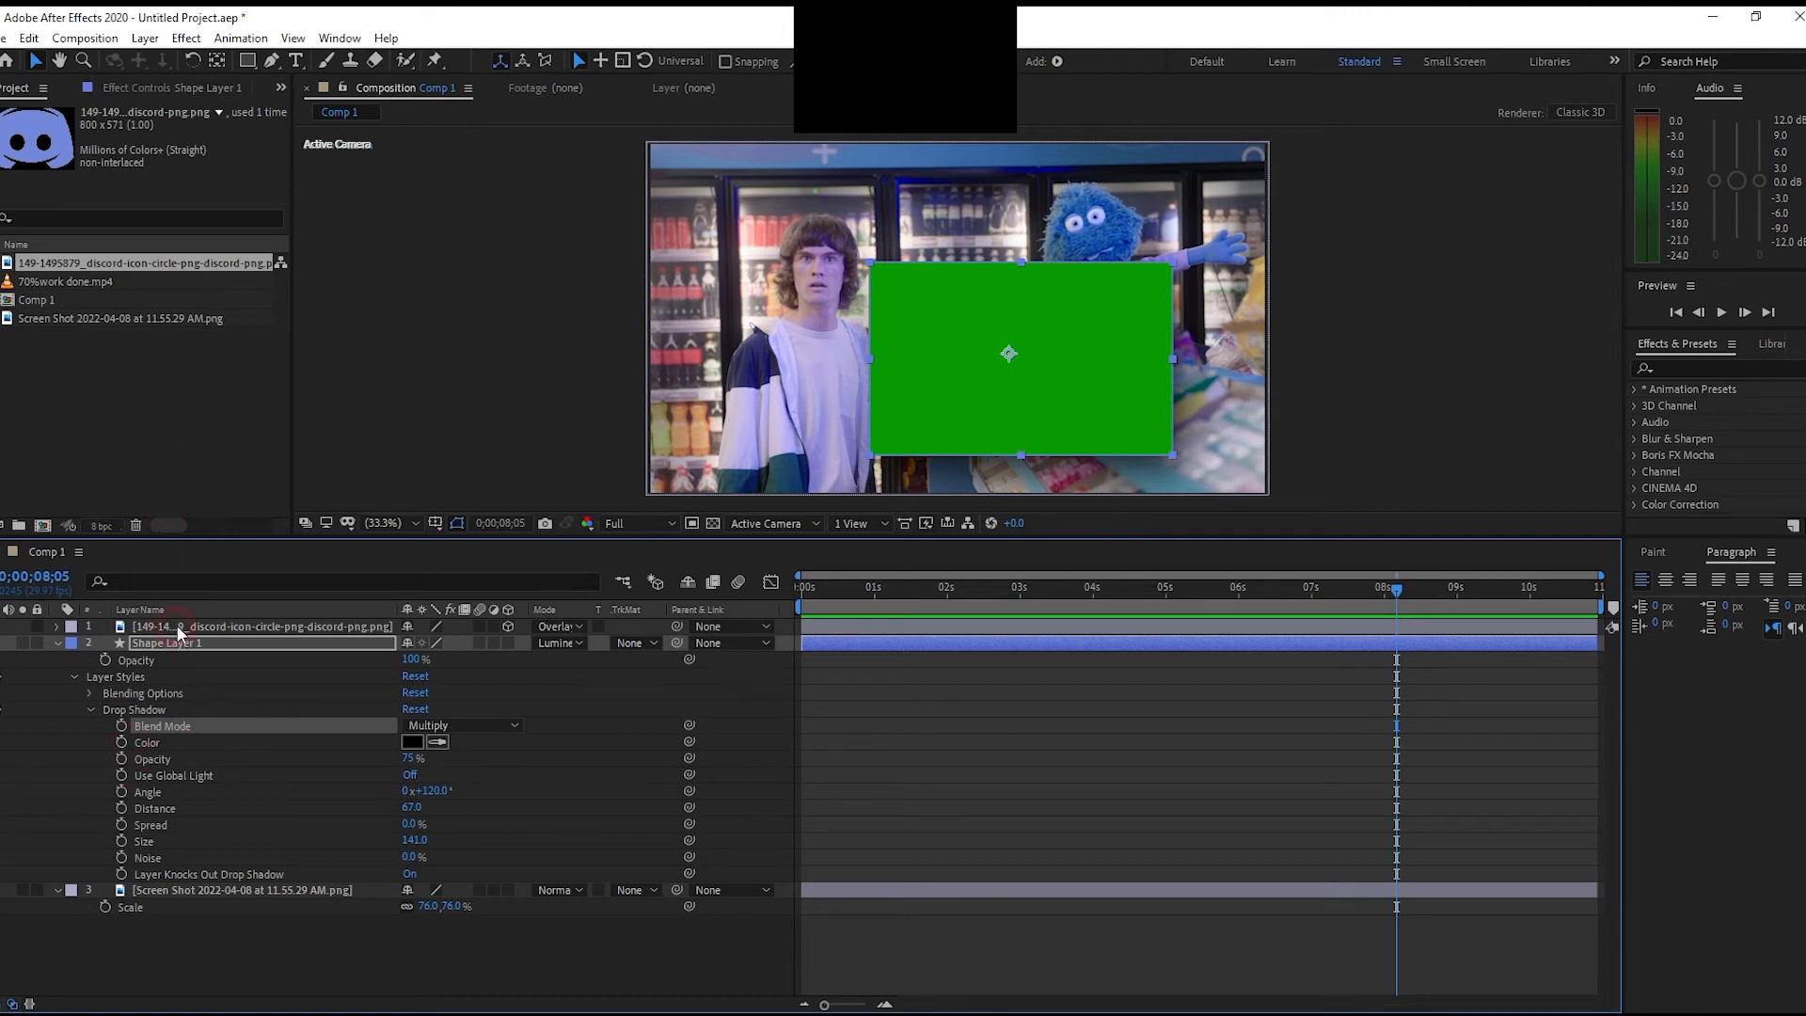
Undo the recent drop shadow edits and delete the Layer Styles group from the shape layer
key(ctrl+z)
key(ctrl+z)
key(ctrl+z)
key(ctrl+z)
key(ctrl+z)
key(ctrl+z)
key(ctrl+z)
key(ctrl+z)
key(ctrl+z)
key(ctrl+z)
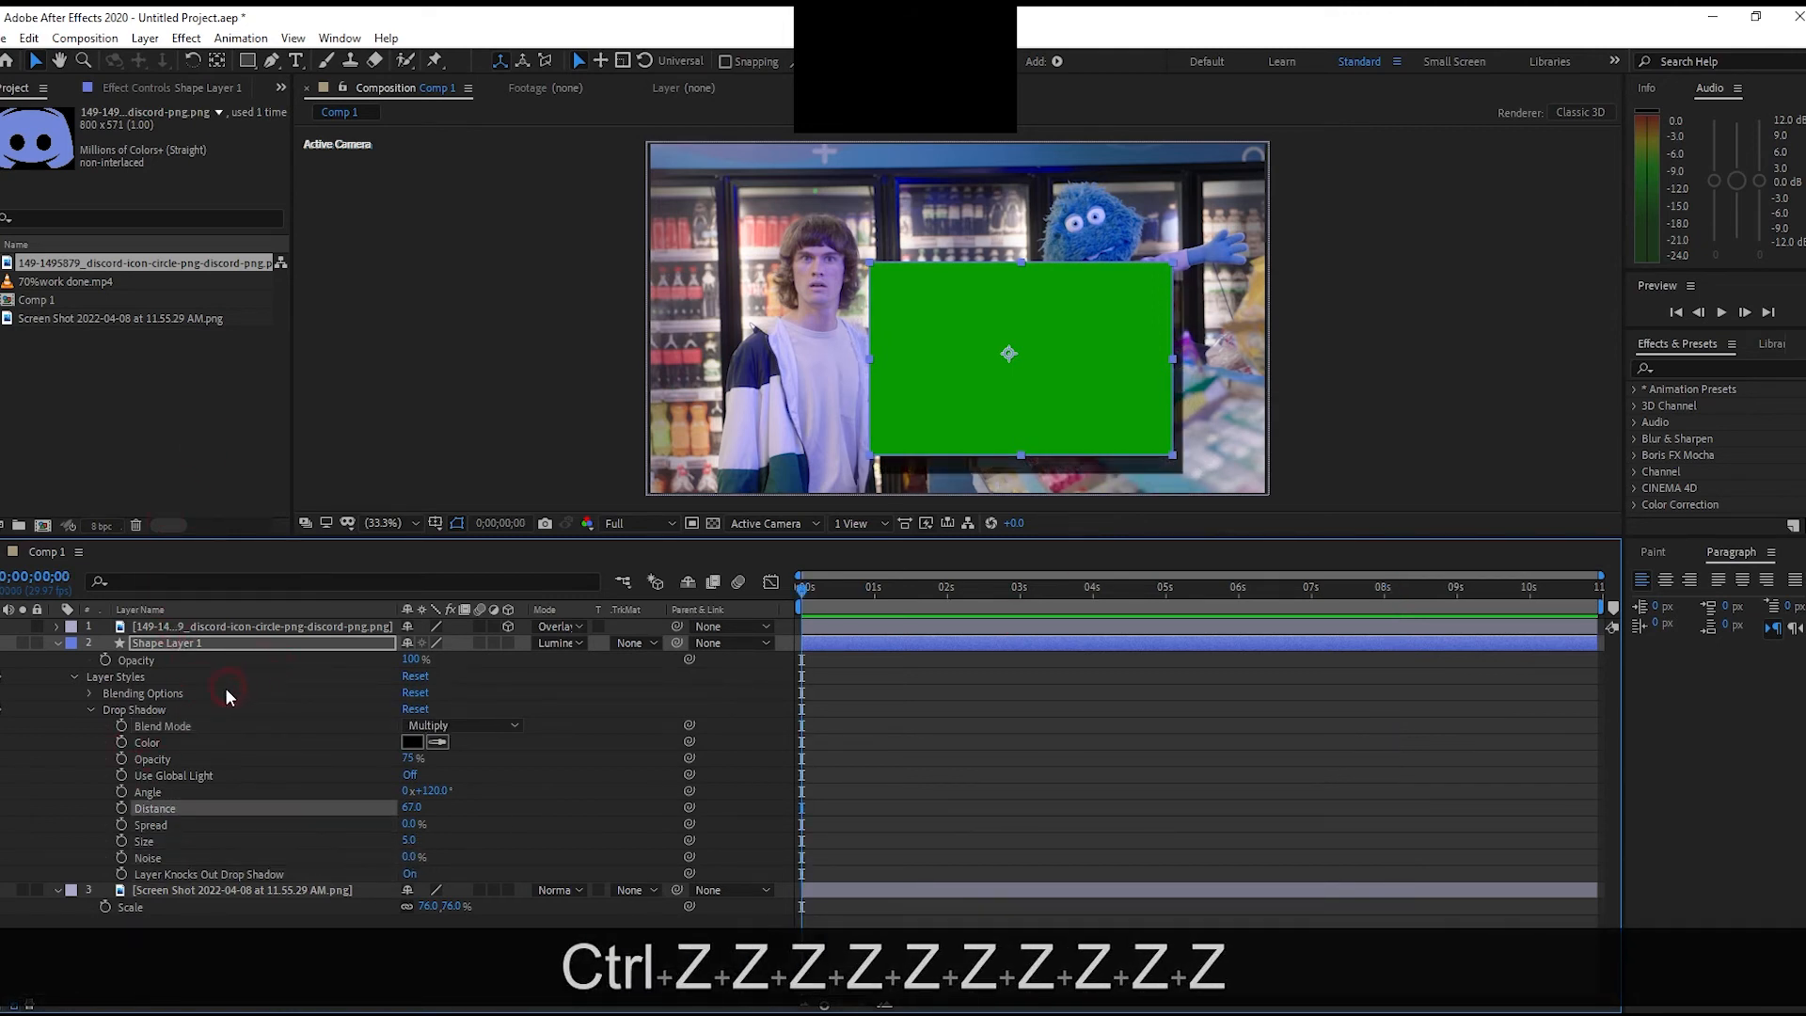
click(126, 680)
key(Delete)
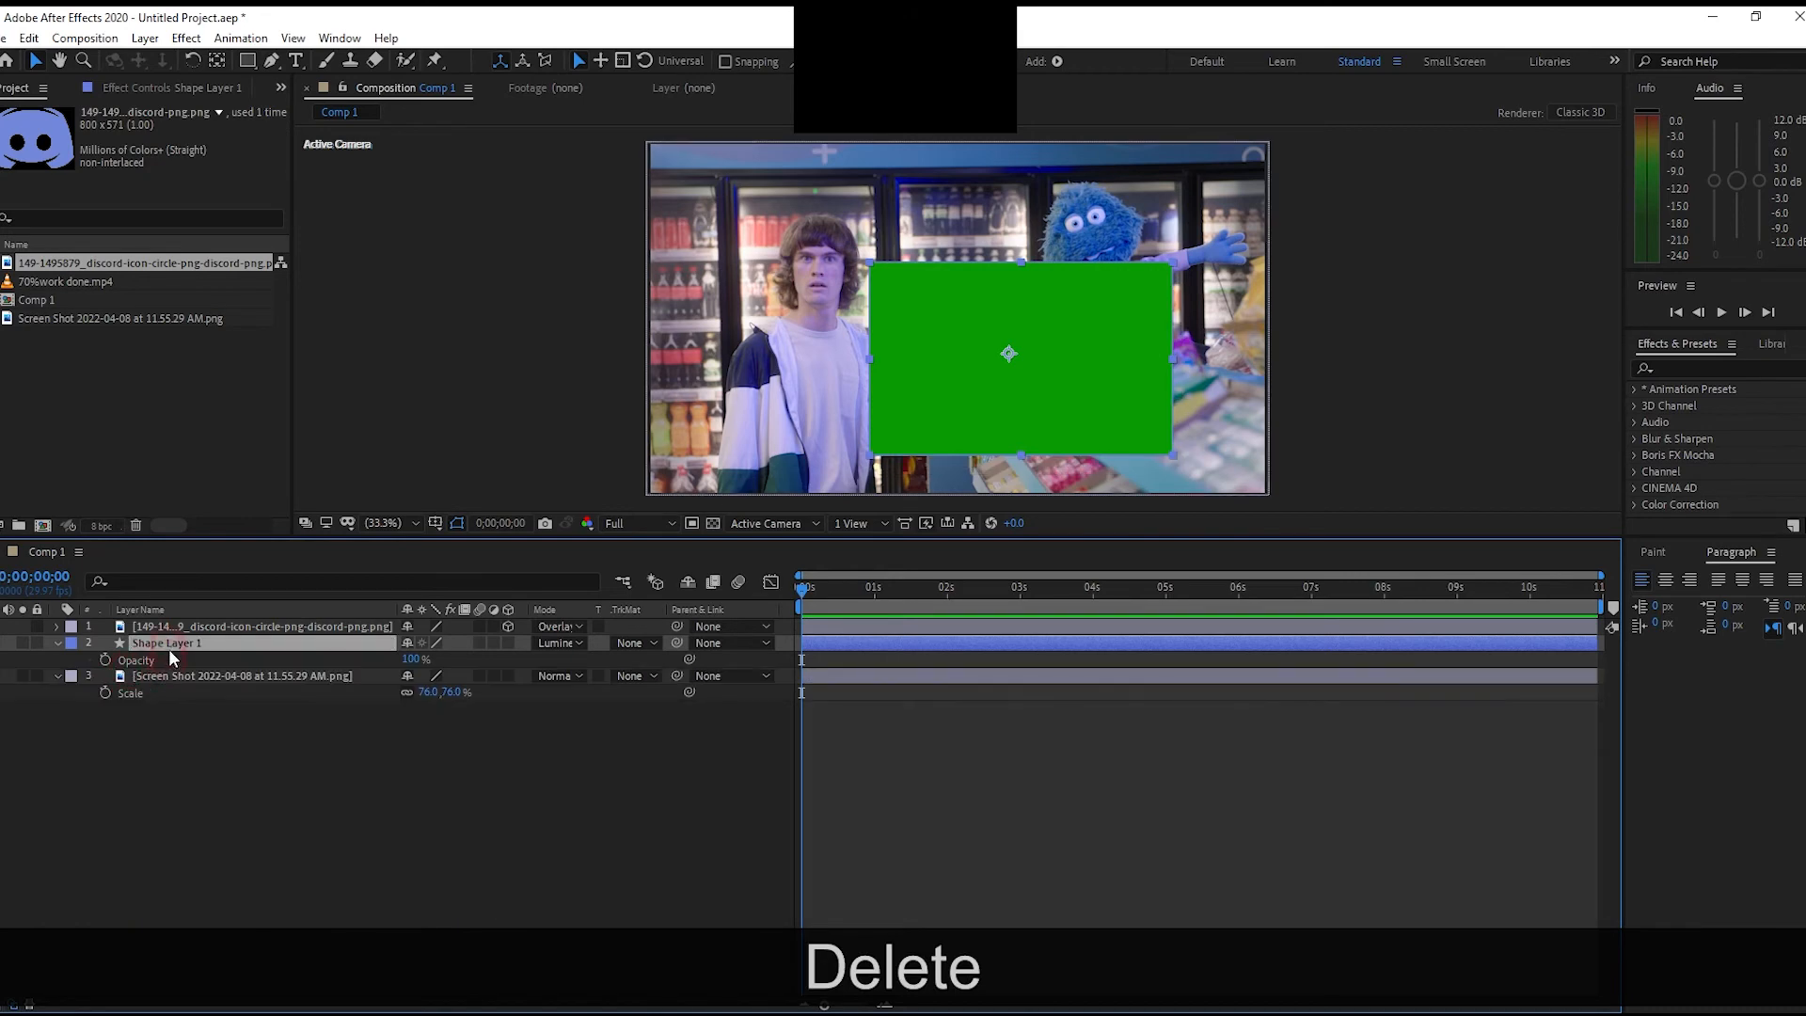
Add an Inner Shadow layer style to the green rectangle's shape layer
right_click(202, 644)
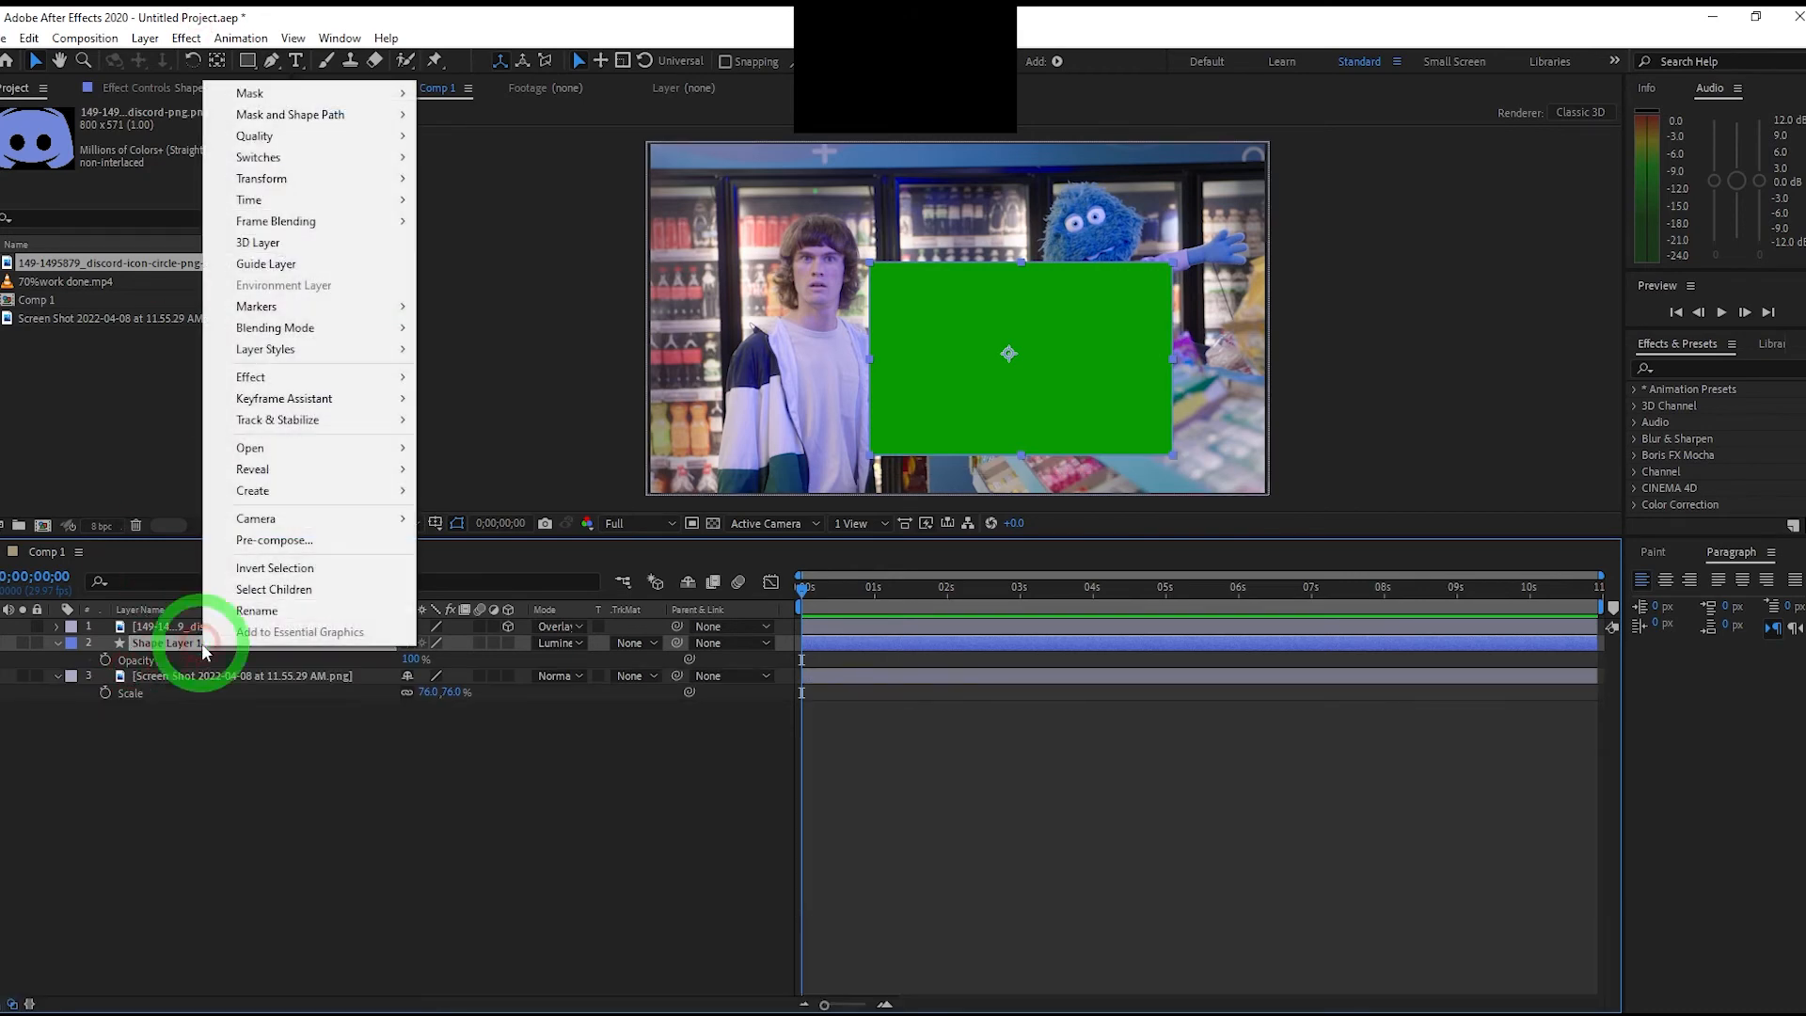
key(Escape)
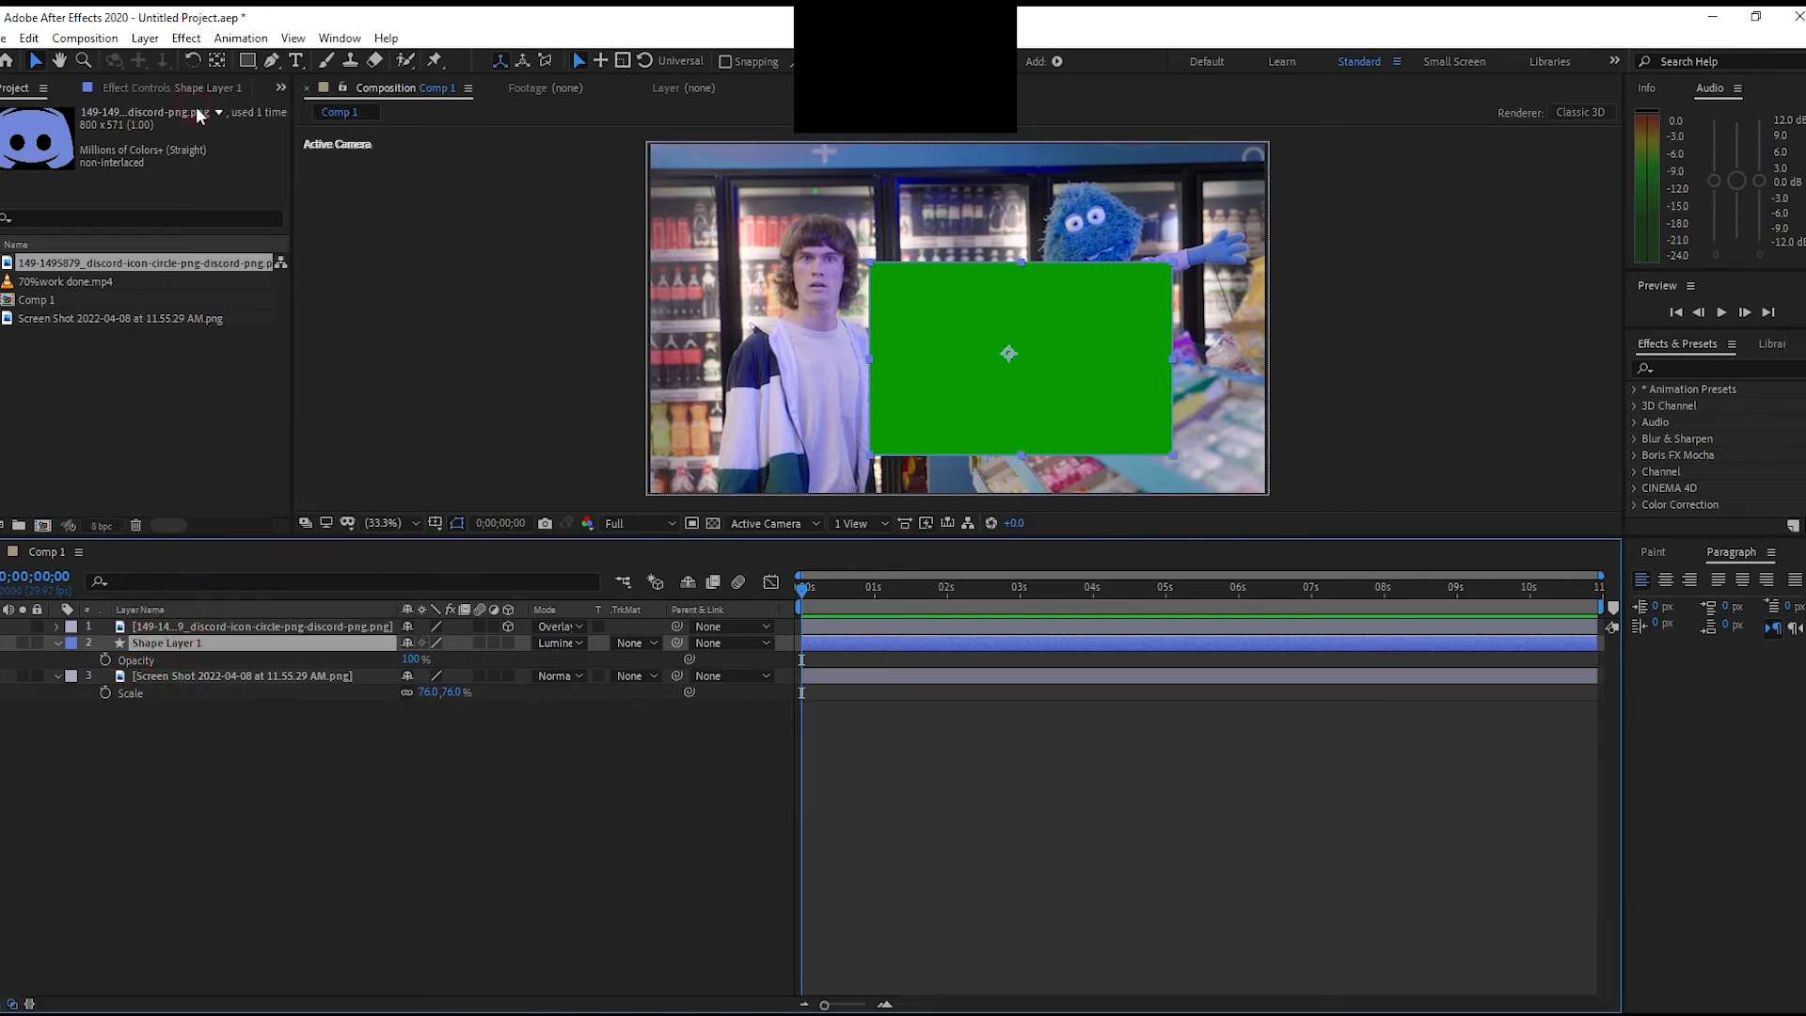
click(145, 38)
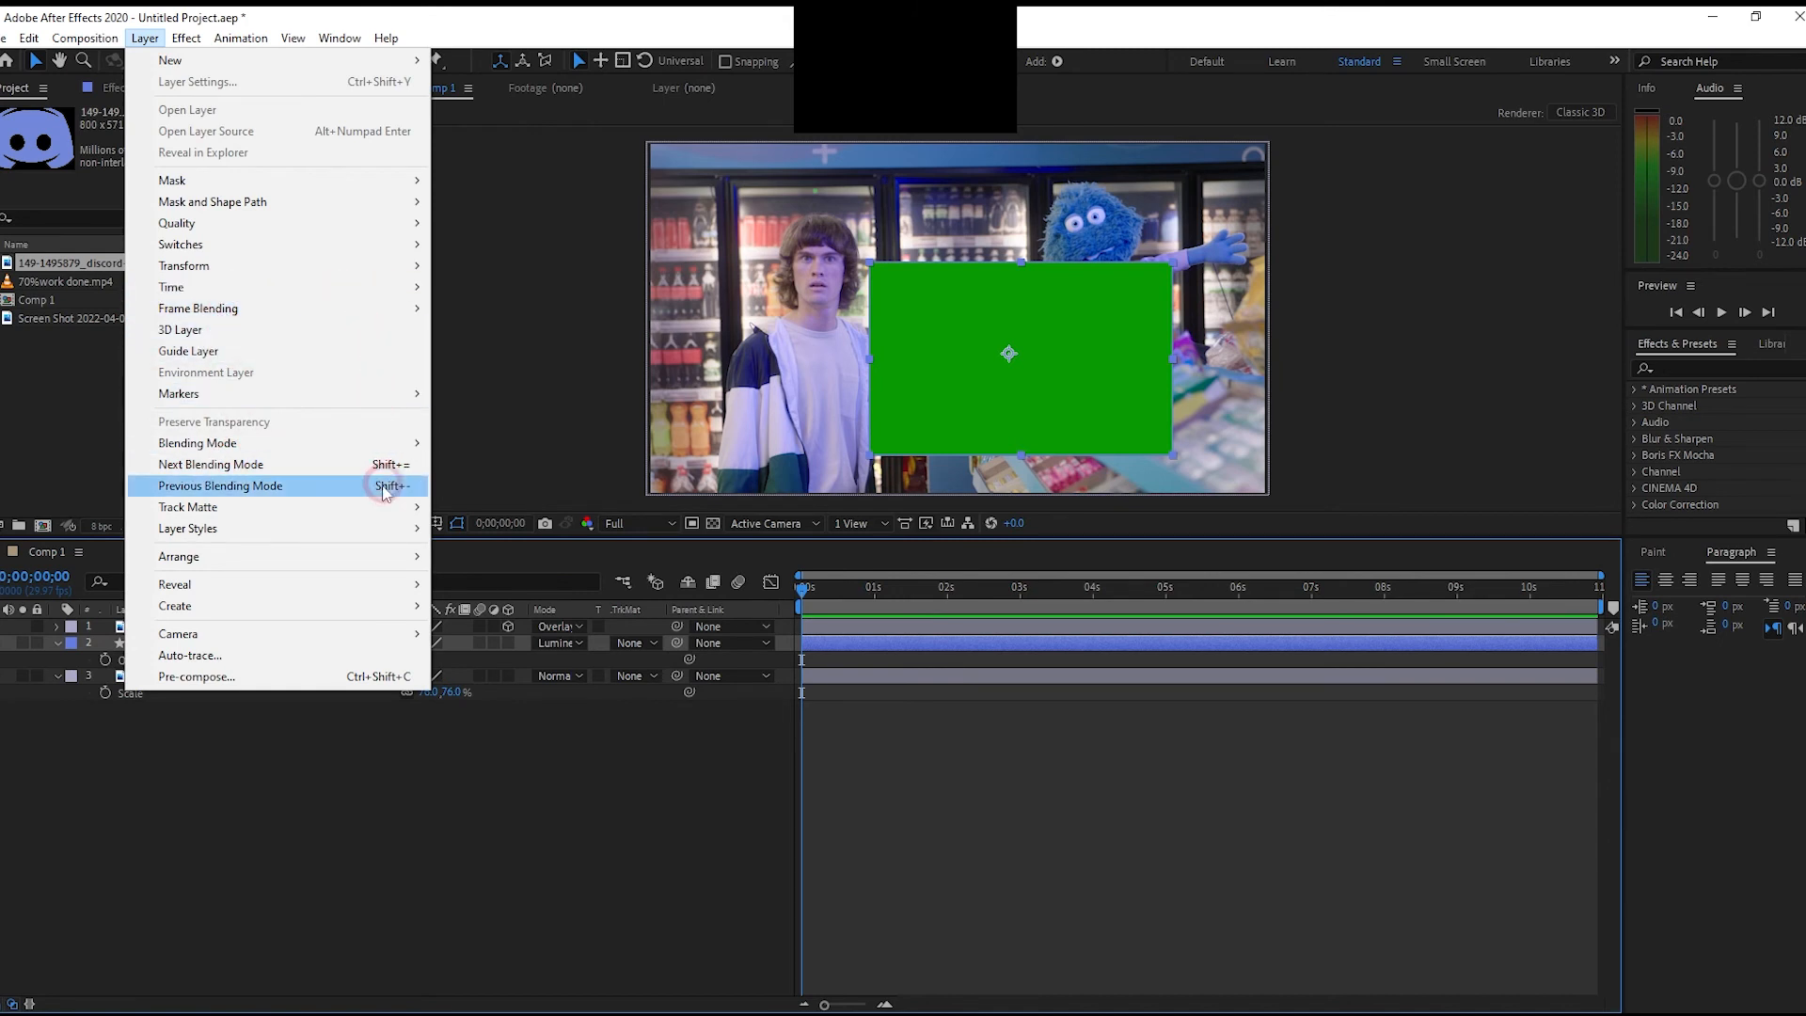
mouse_move(242, 525)
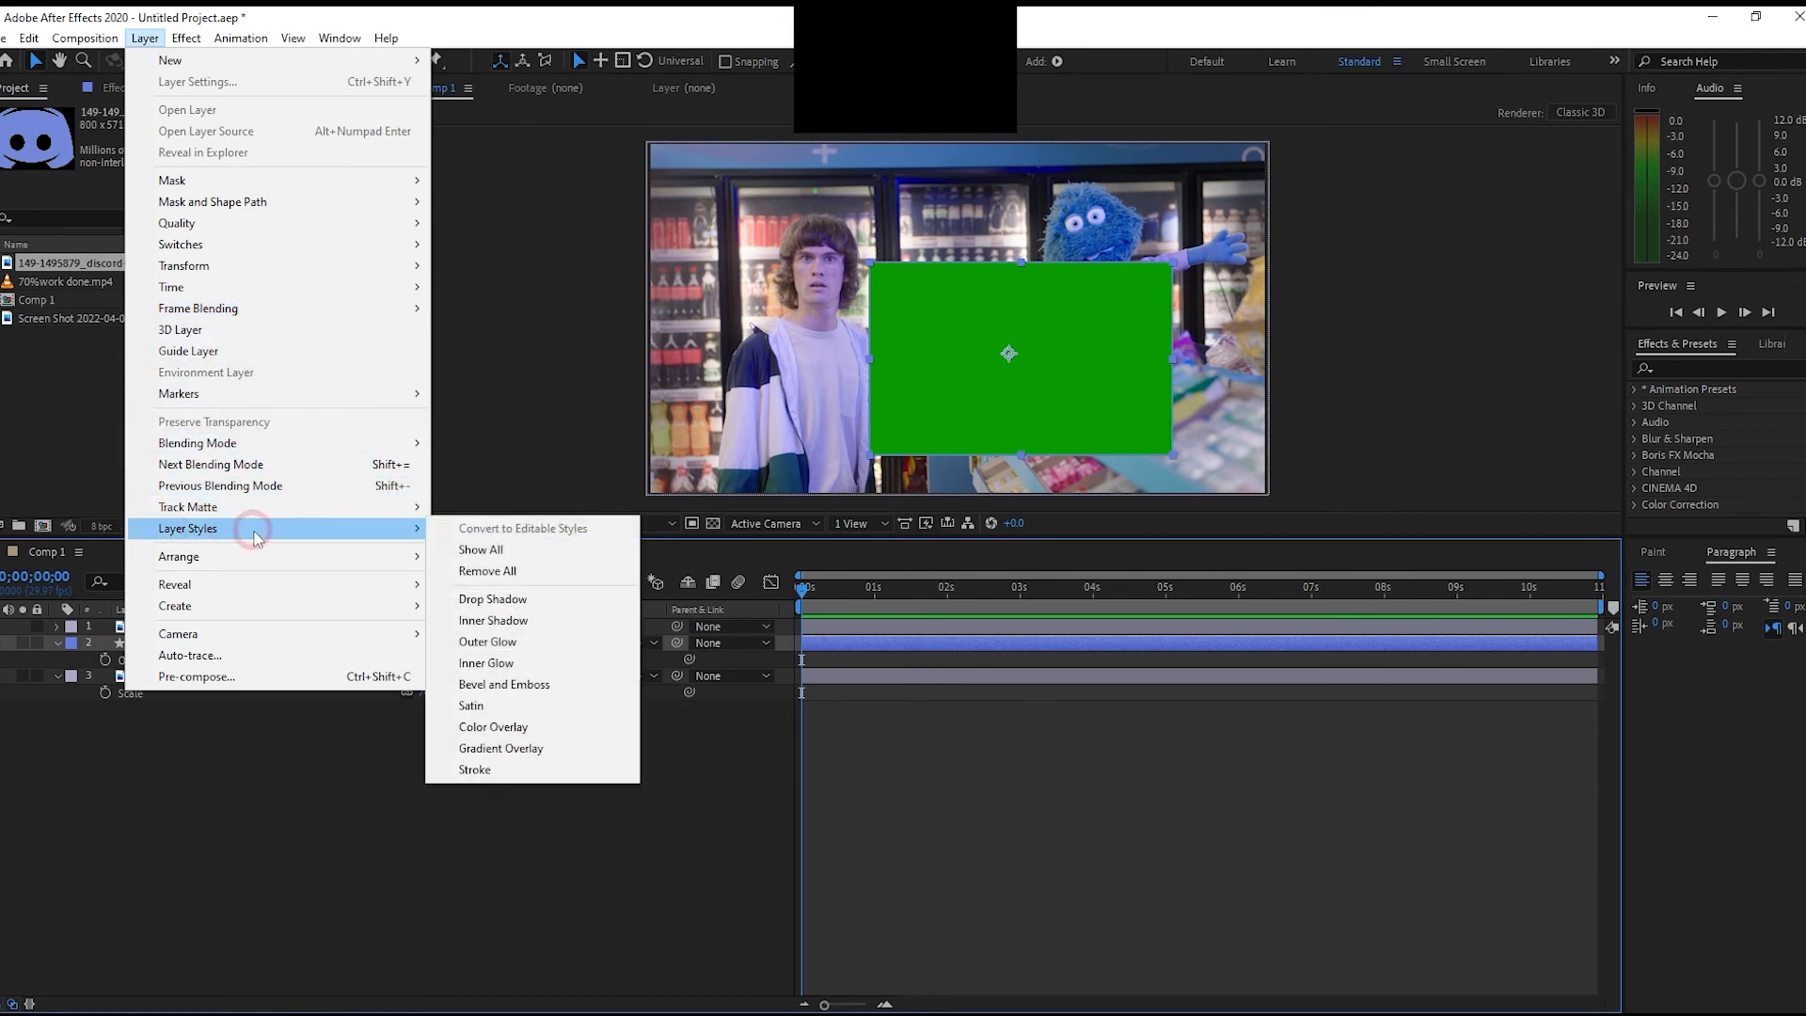
click(546, 629)
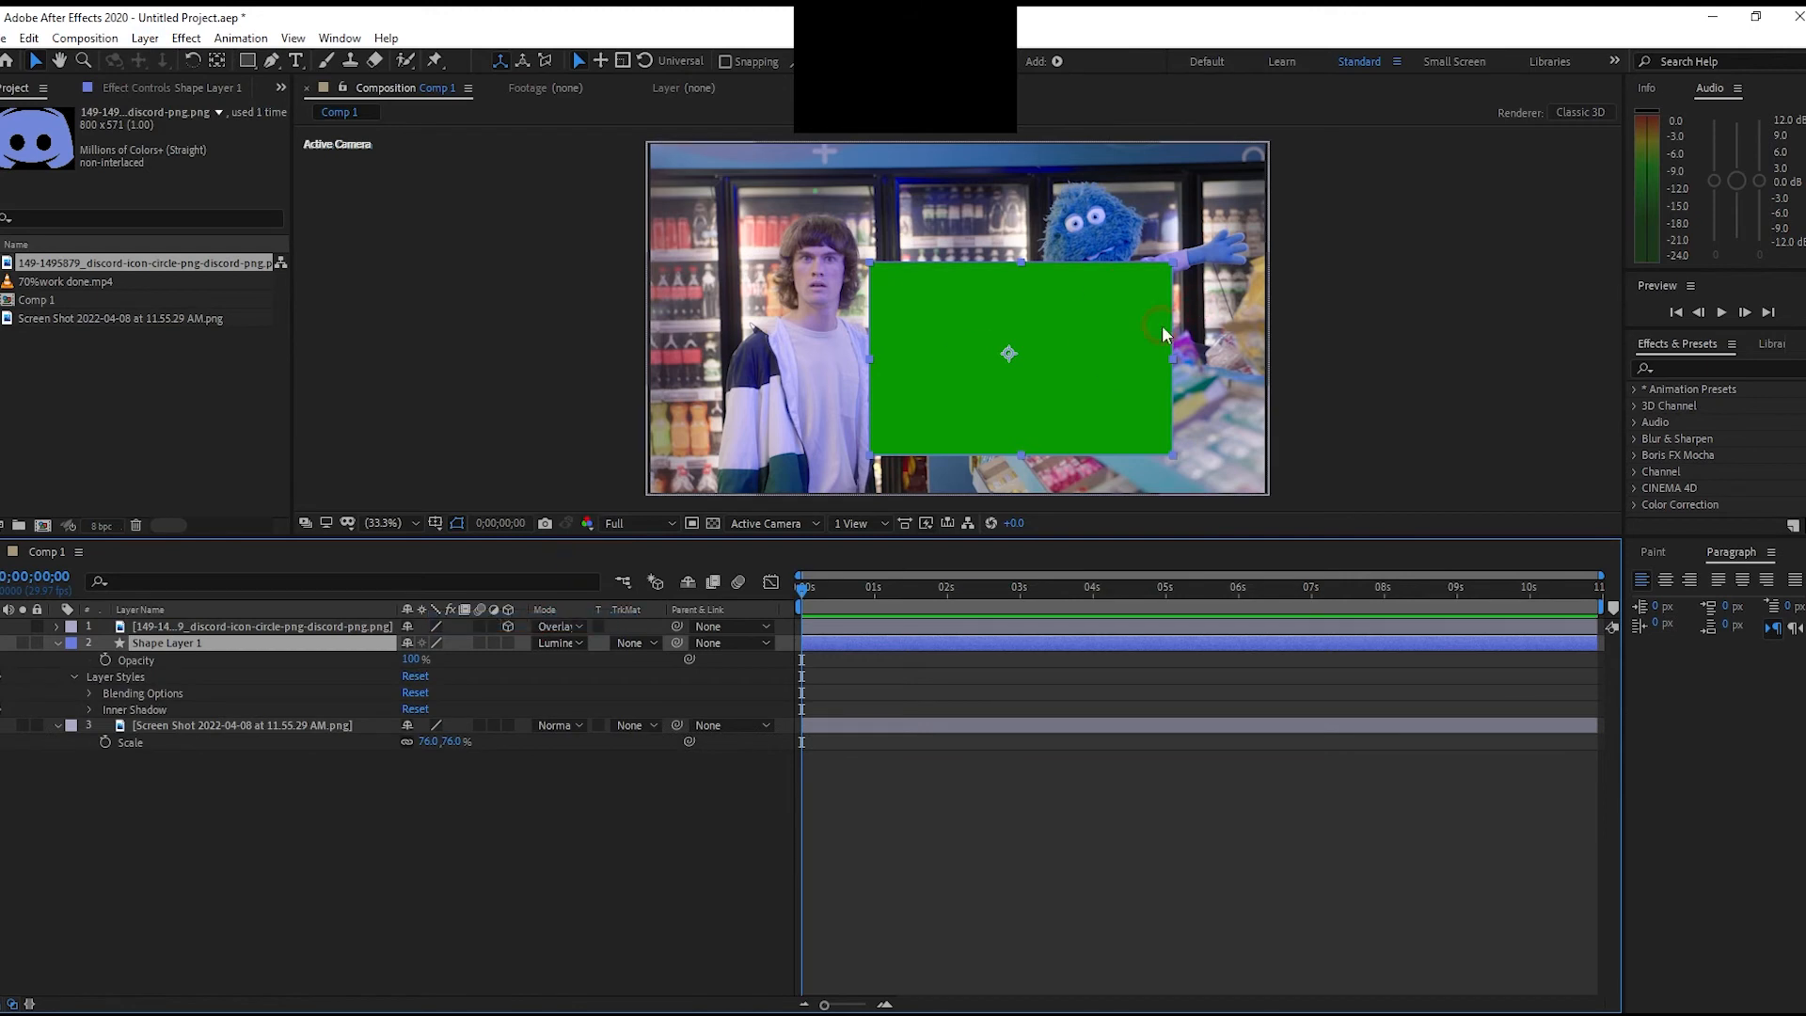
Try the rectangle's inner shadow with choke 86% and sizes 95 and 21, global light angle 1x+320° and altitude 0x+76°
click(89, 710)
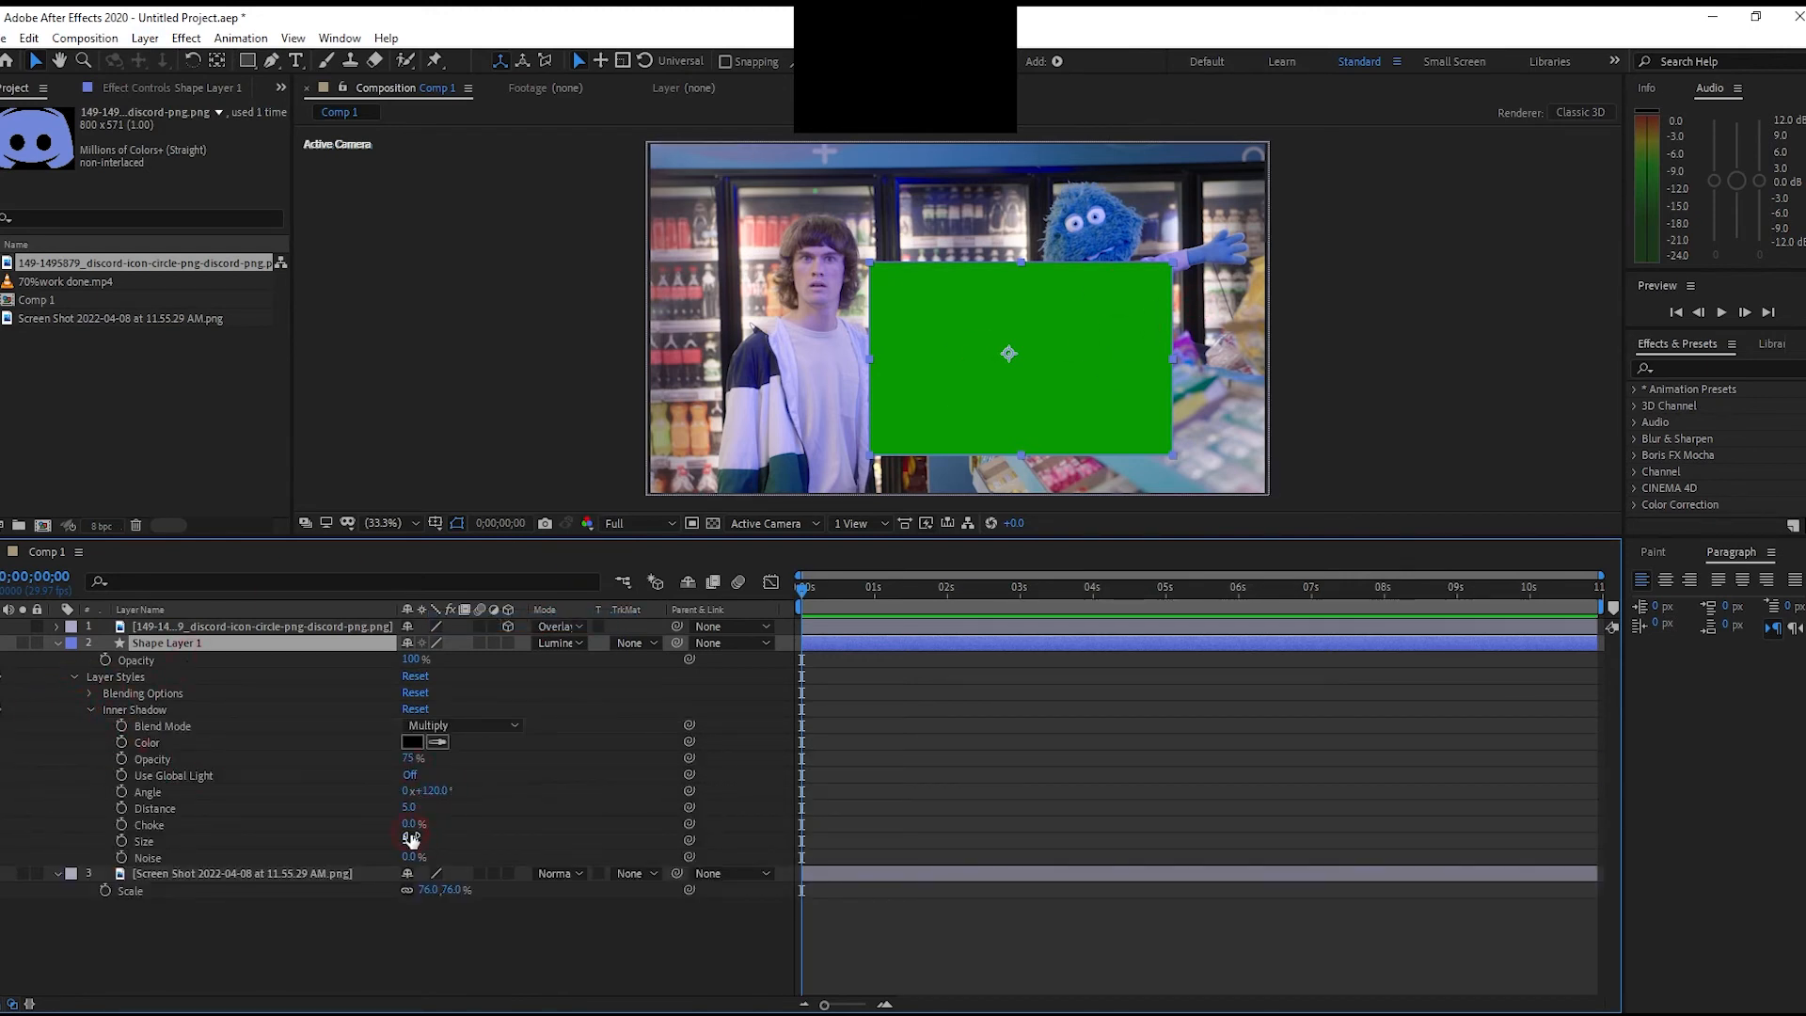
drag(411, 824, 491, 811)
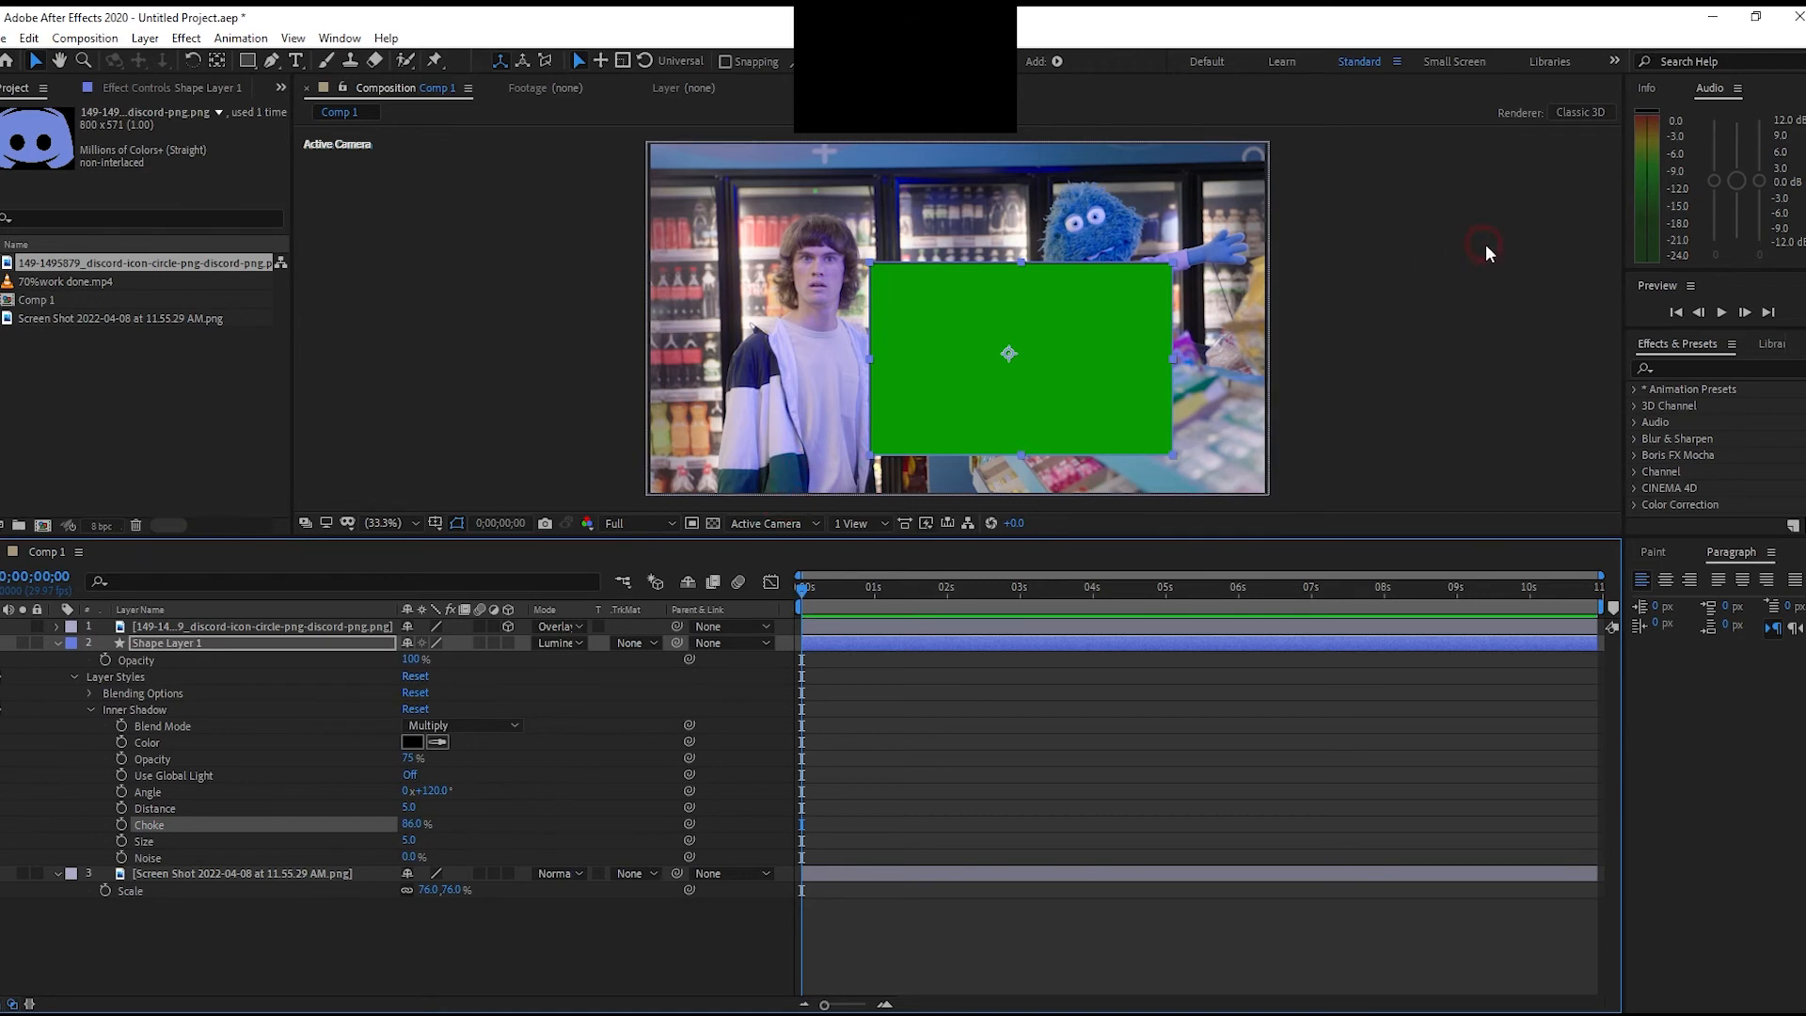
click(1480, 324)
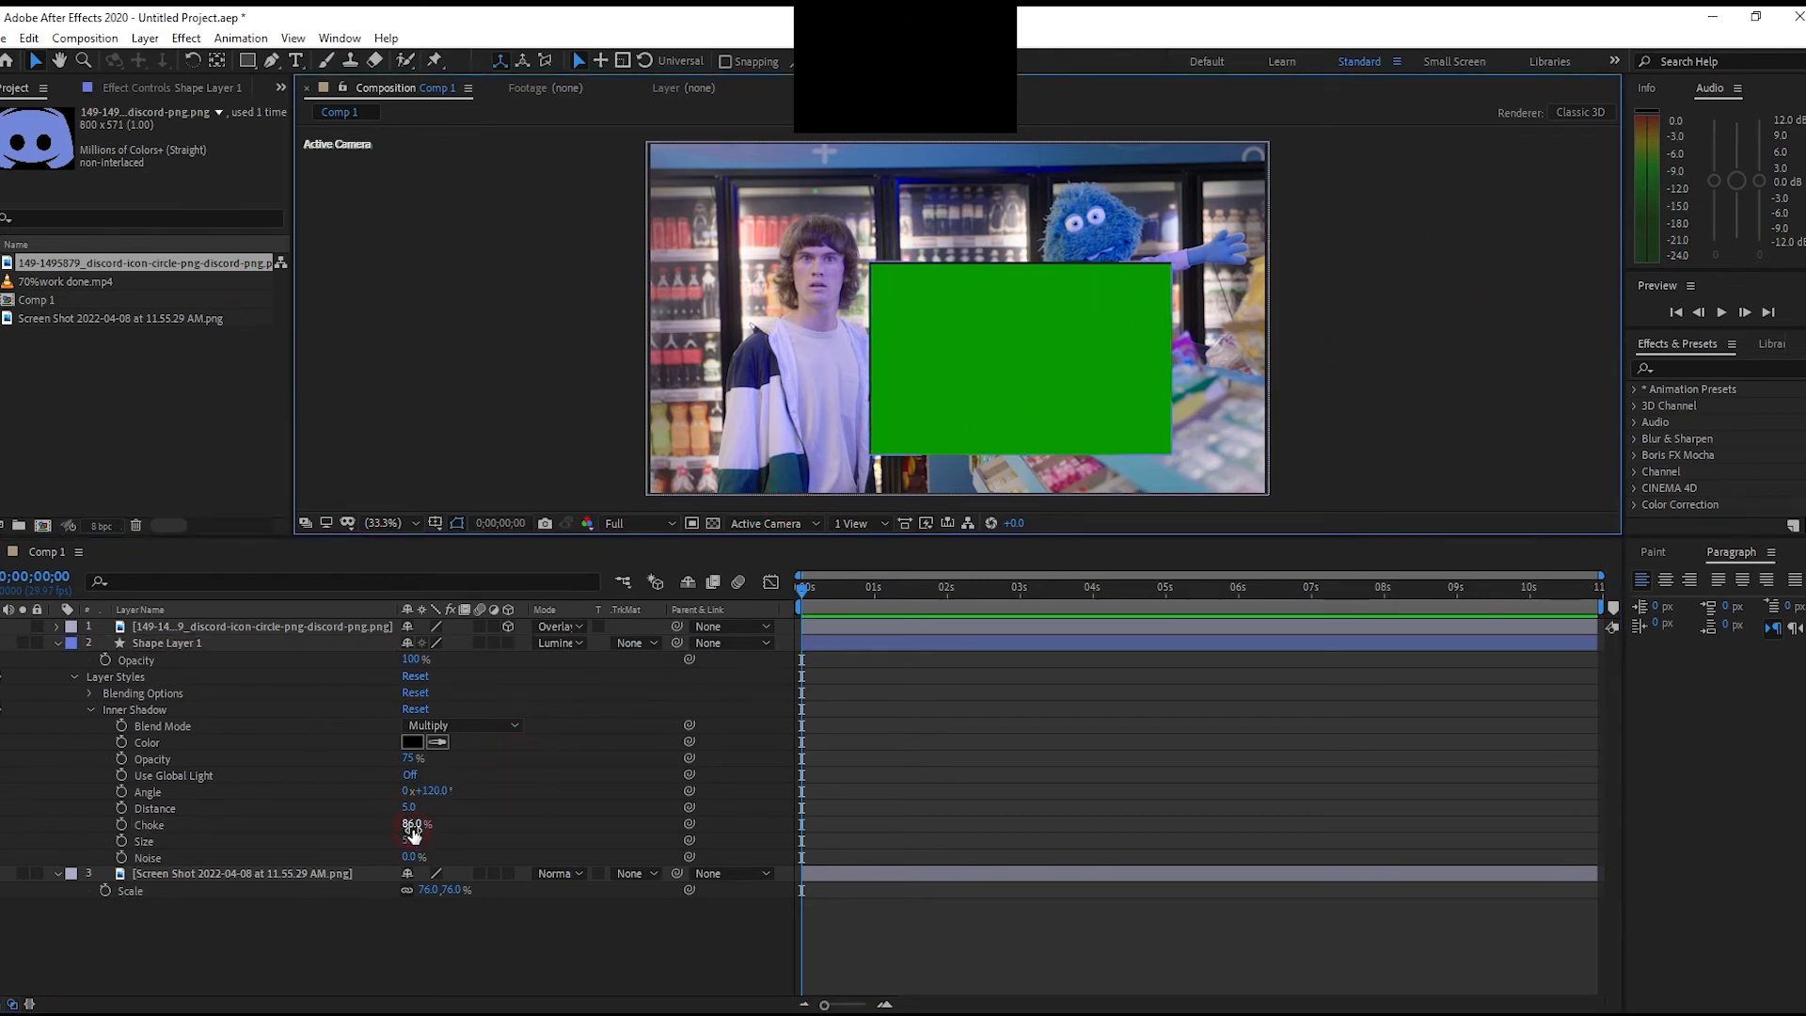
drag(410, 839, 471, 824)
click(1459, 287)
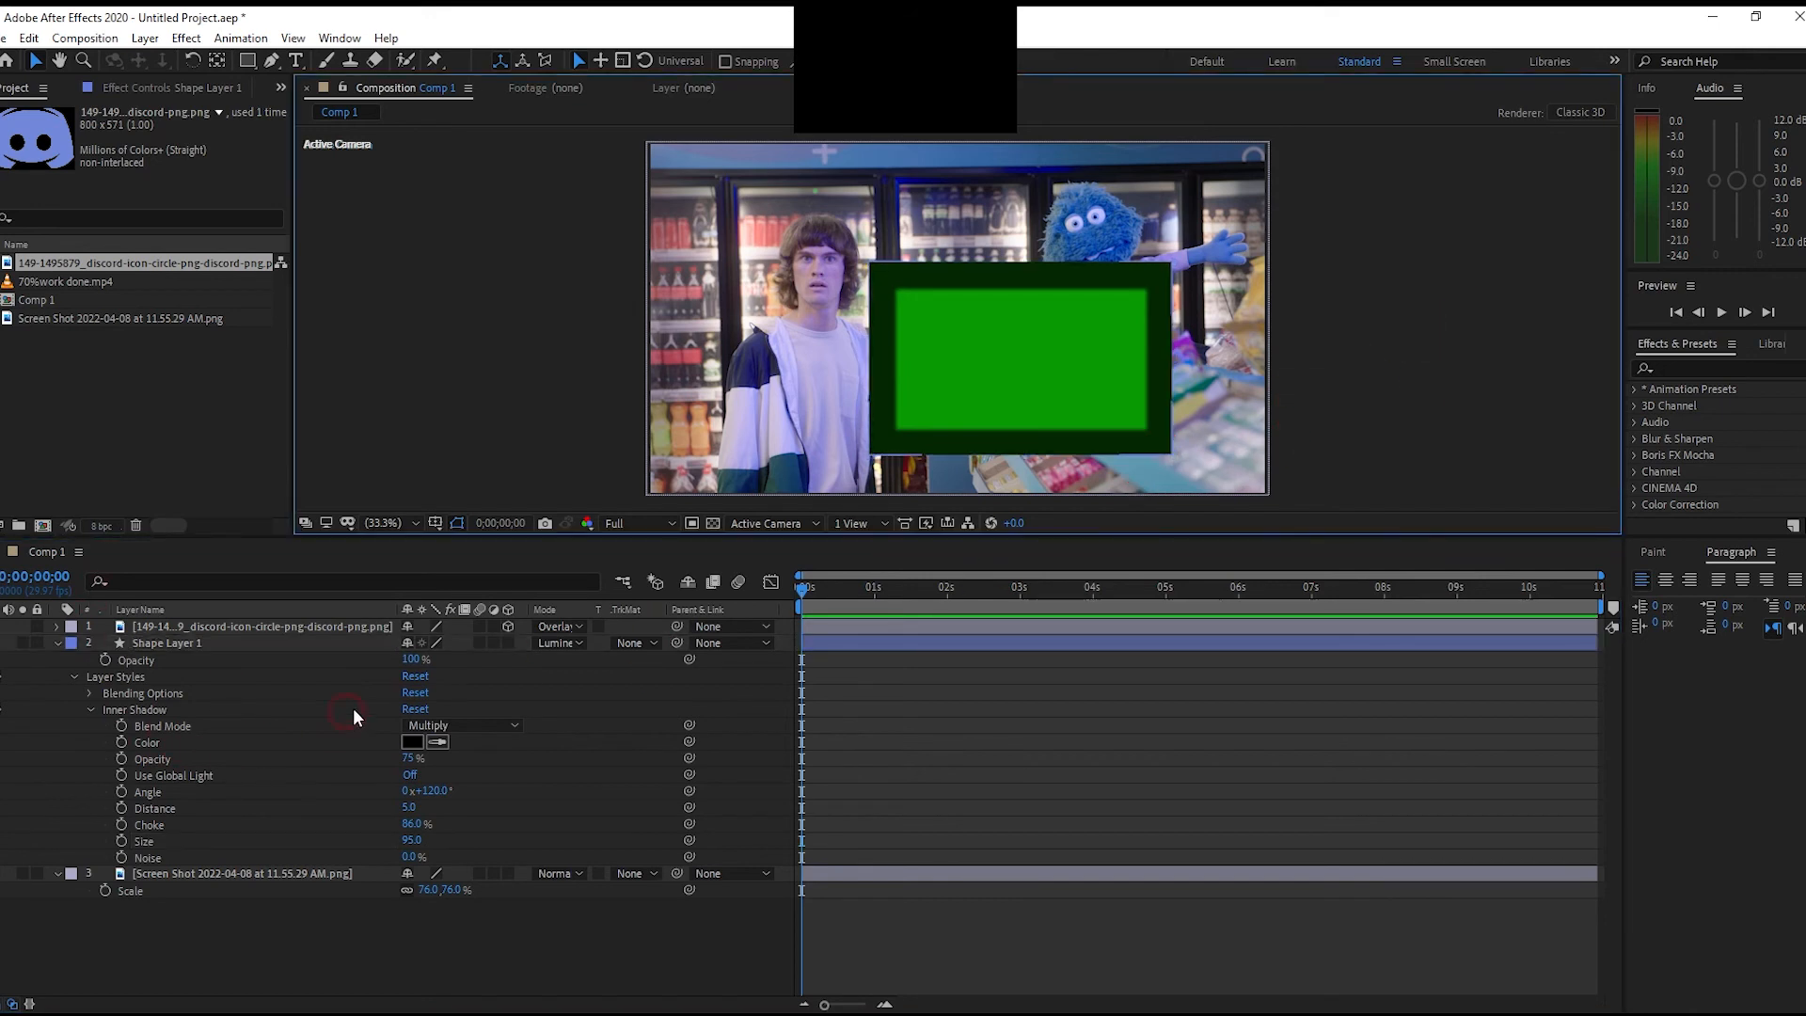
click(89, 694)
mouse_move(430, 714)
mouse_down()
mouse_move(653, 774)
mouse_move(434, 707)
mouse_move(483, 732)
mouse_move(440, 709)
mouse_move(414, 725)
mouse_up()
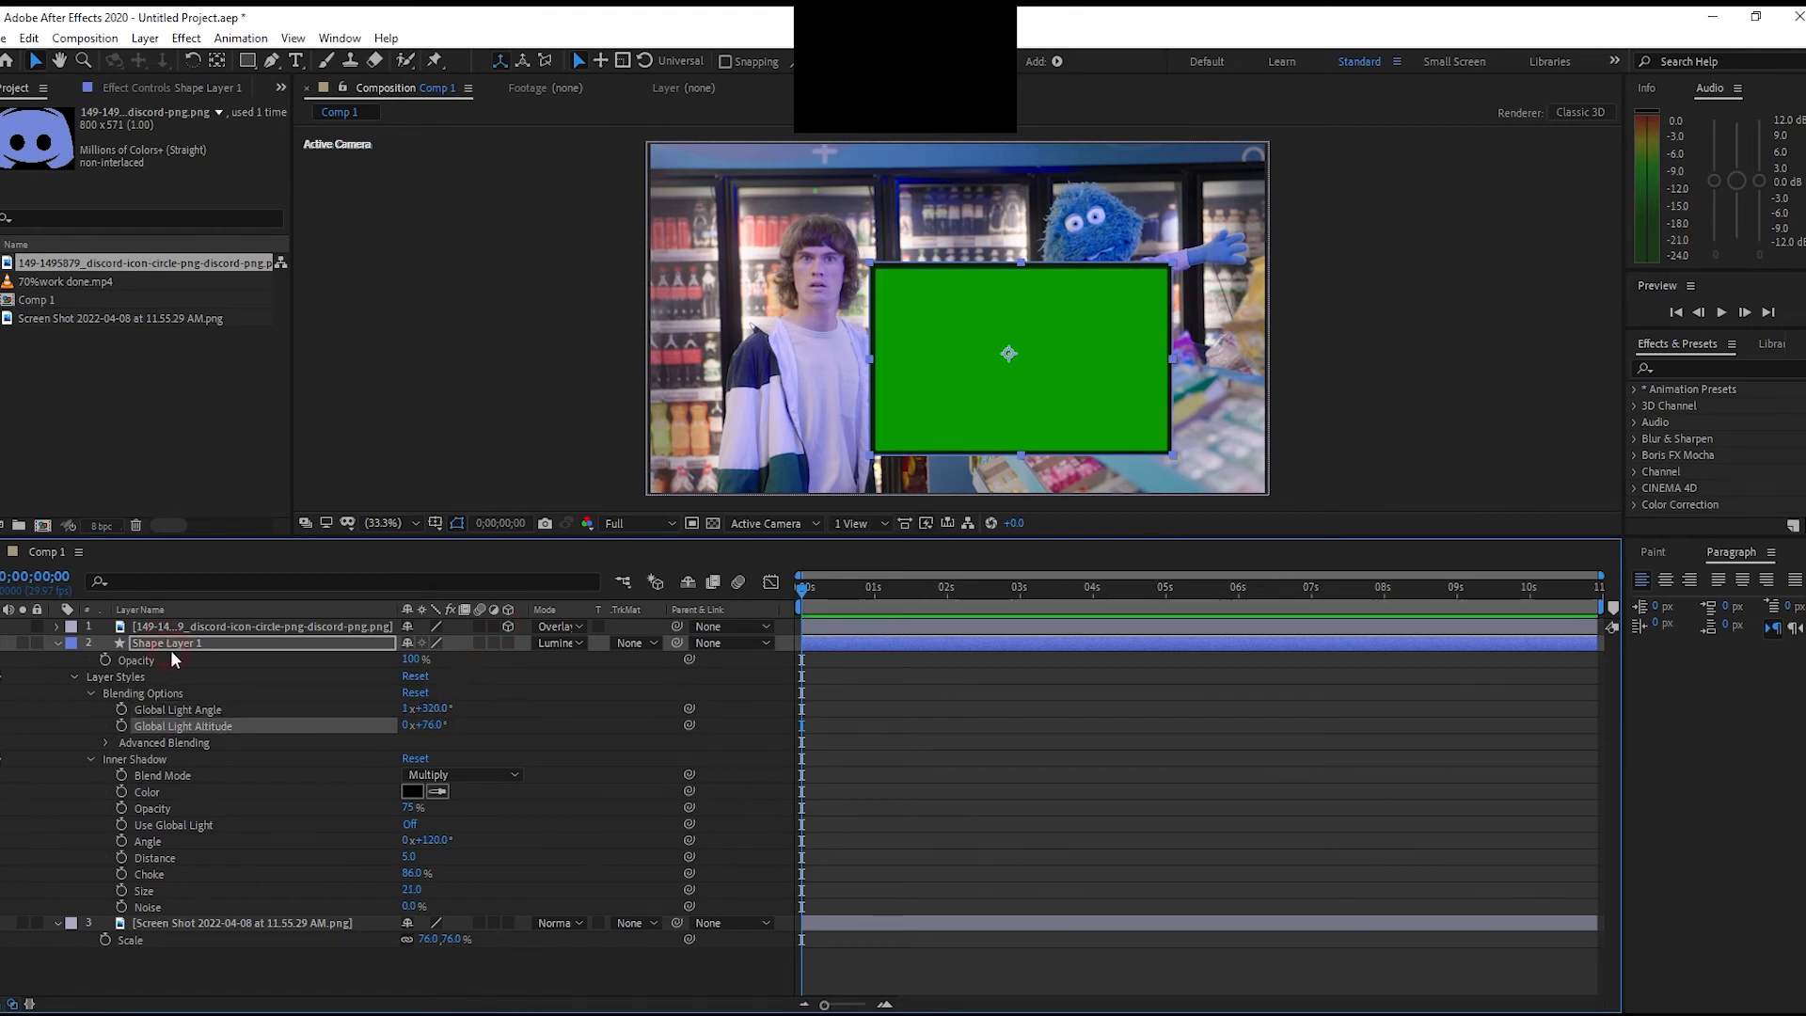
Delete the green rectangle's shape layer and draw a star shape over the middle of the image
click(172, 645)
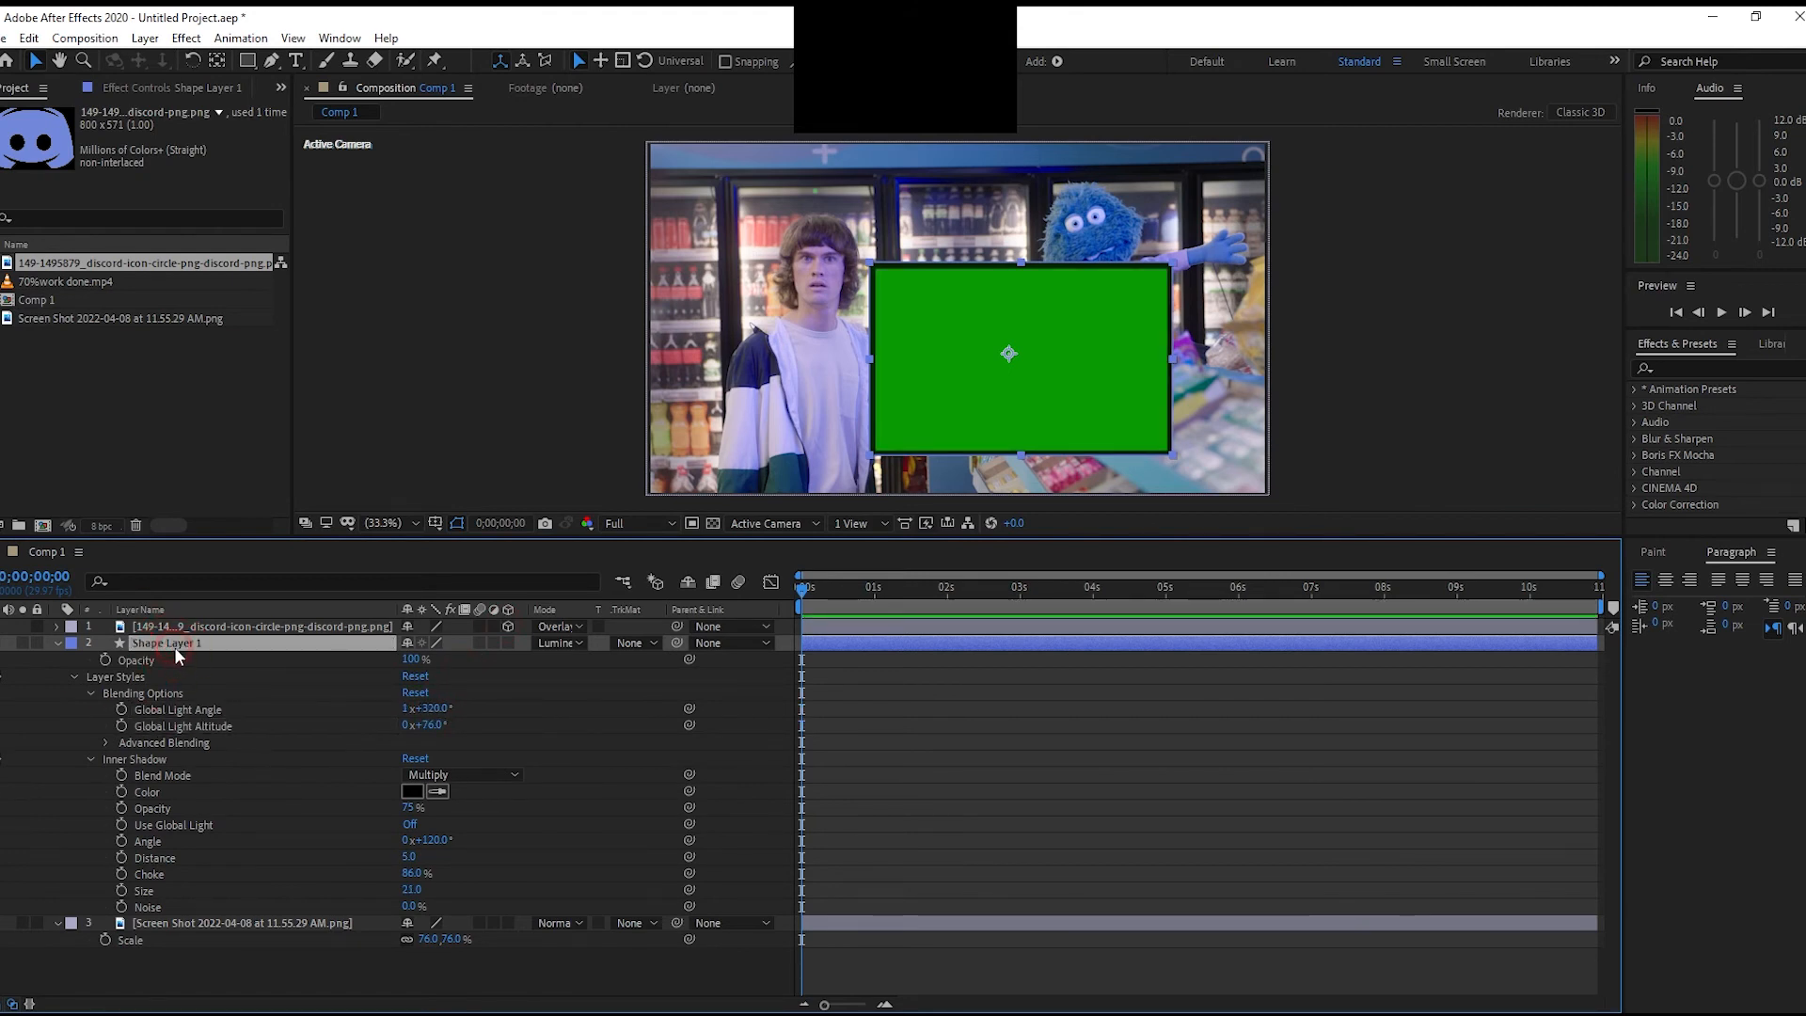
key(Delete)
click(249, 59)
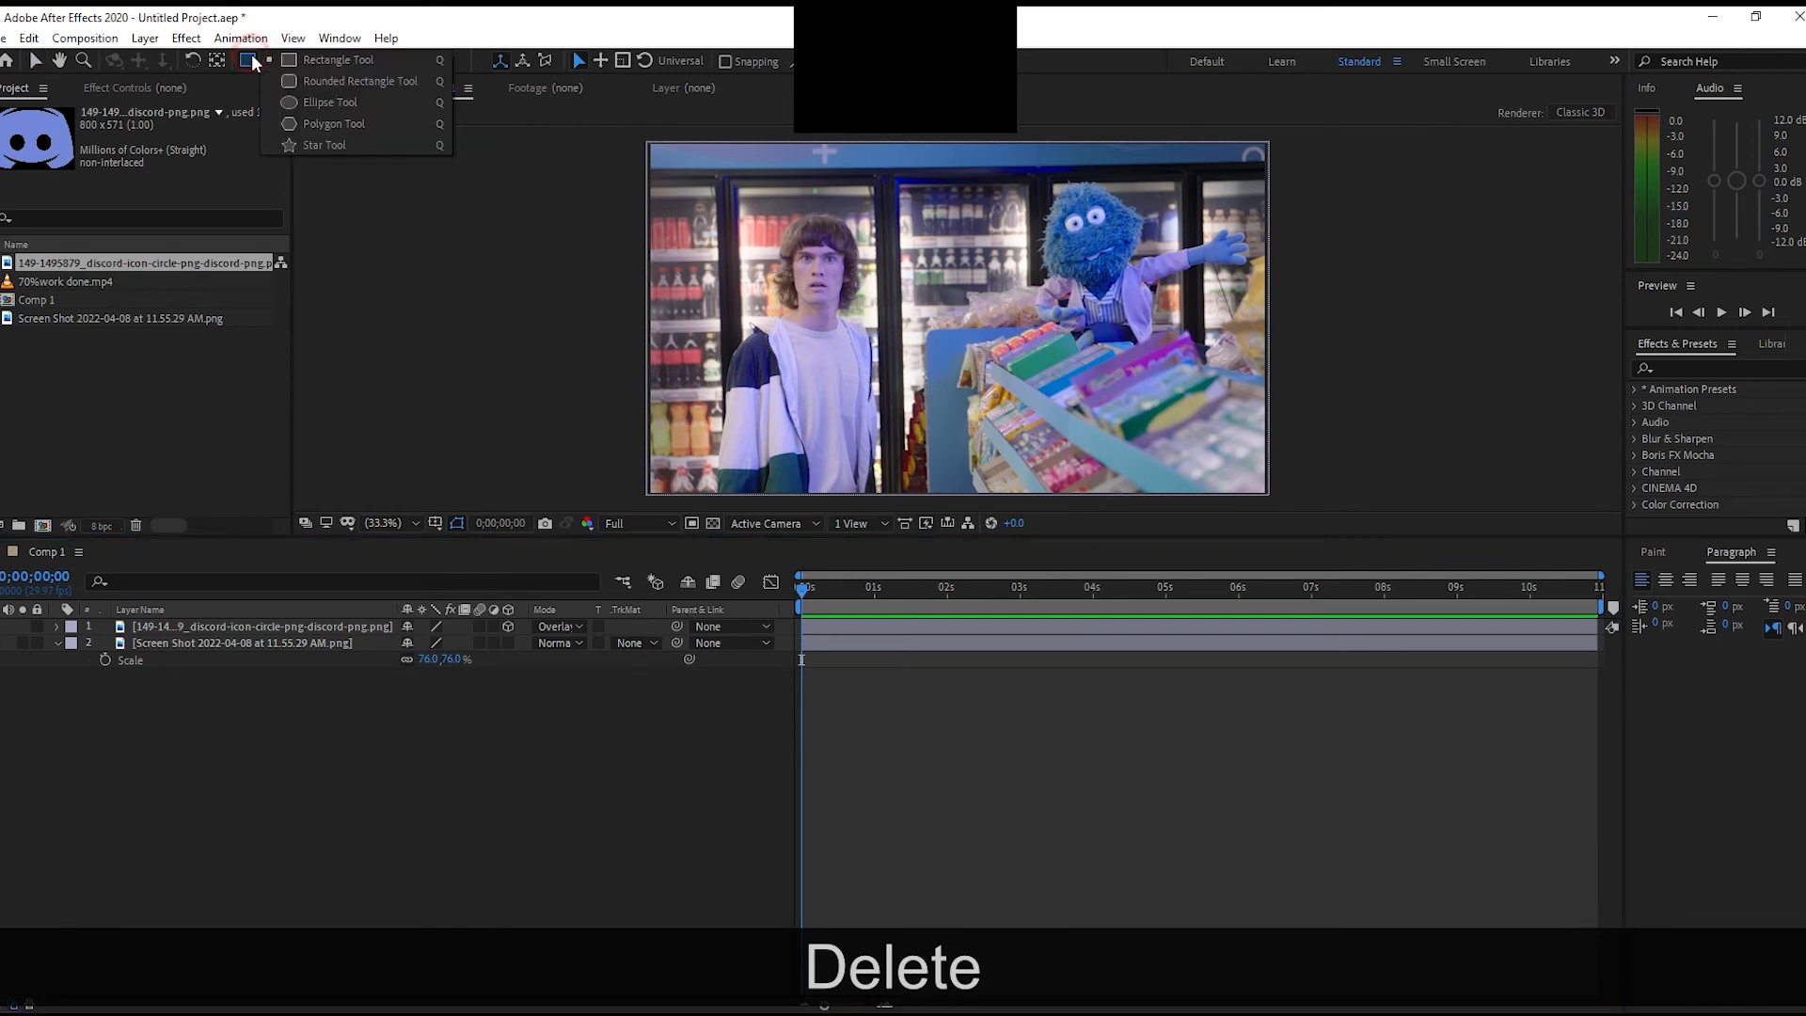
click(310, 144)
drag(958, 318, 983, 374)
click(35, 59)
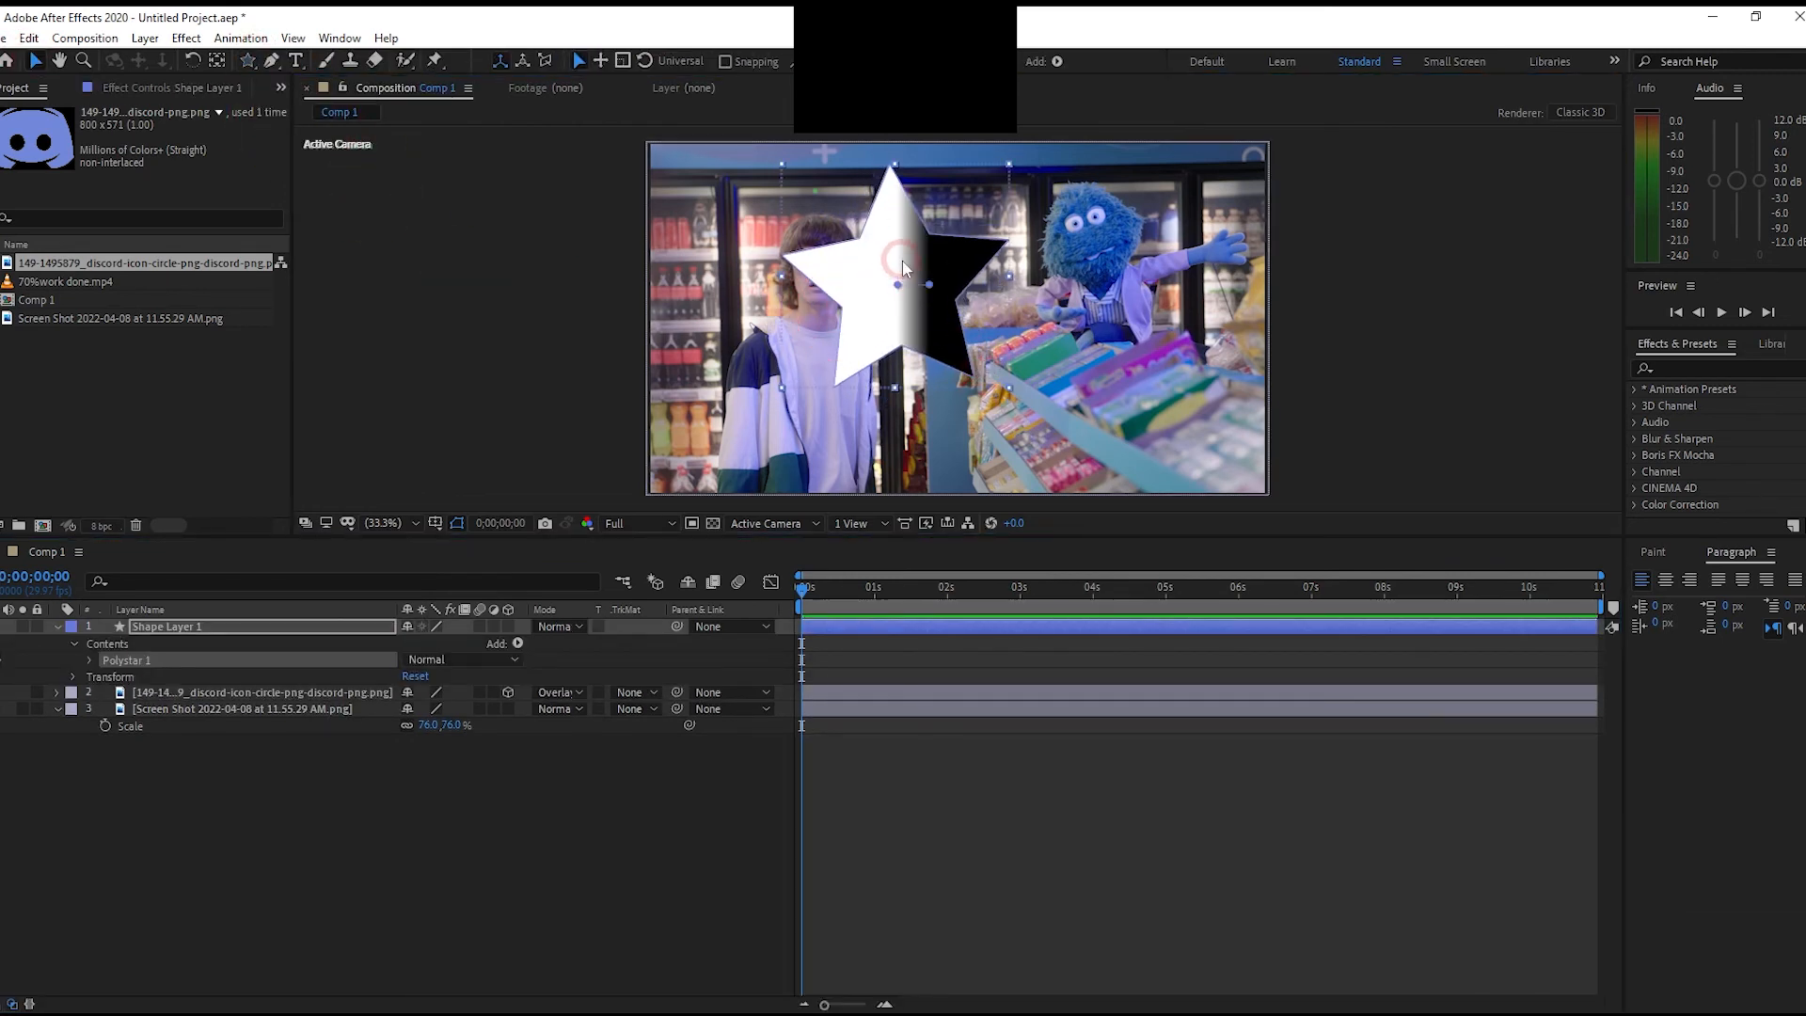
drag(901, 261, 921, 286)
Change the star's fill to a solid green colour and move the star between the man and the blue puppet
click(852, 61)
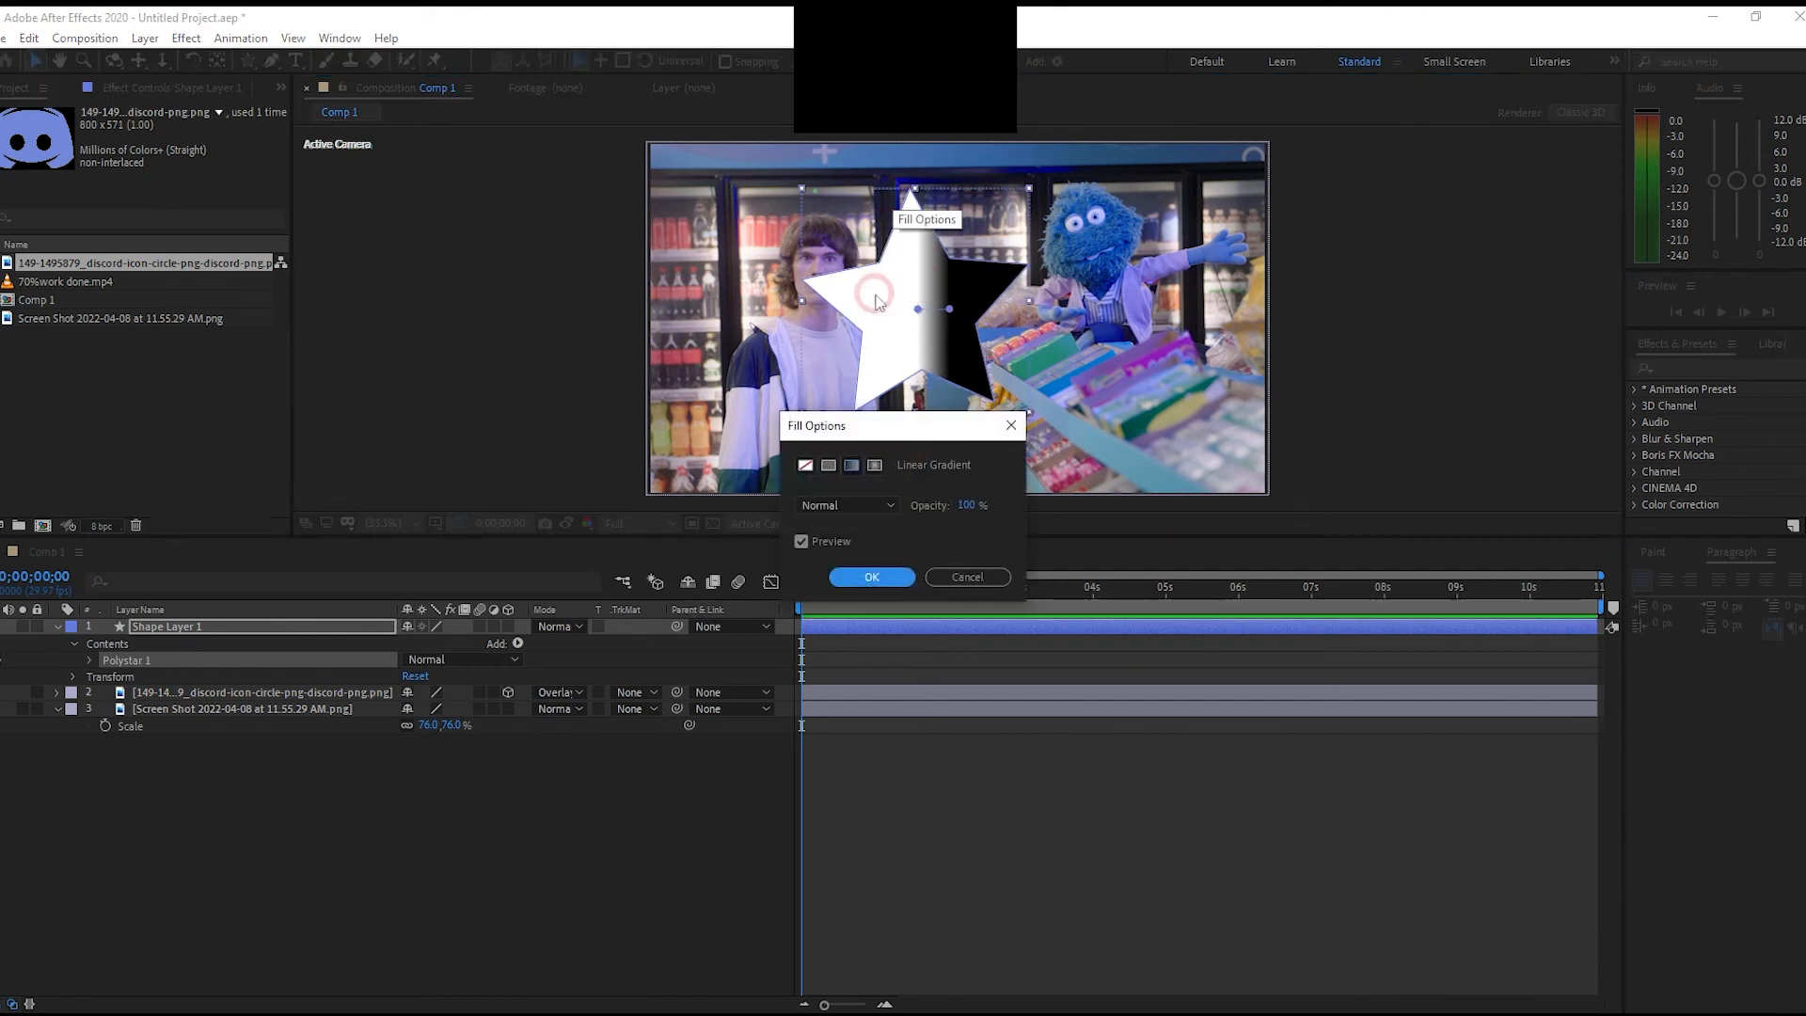
click(829, 465)
click(874, 575)
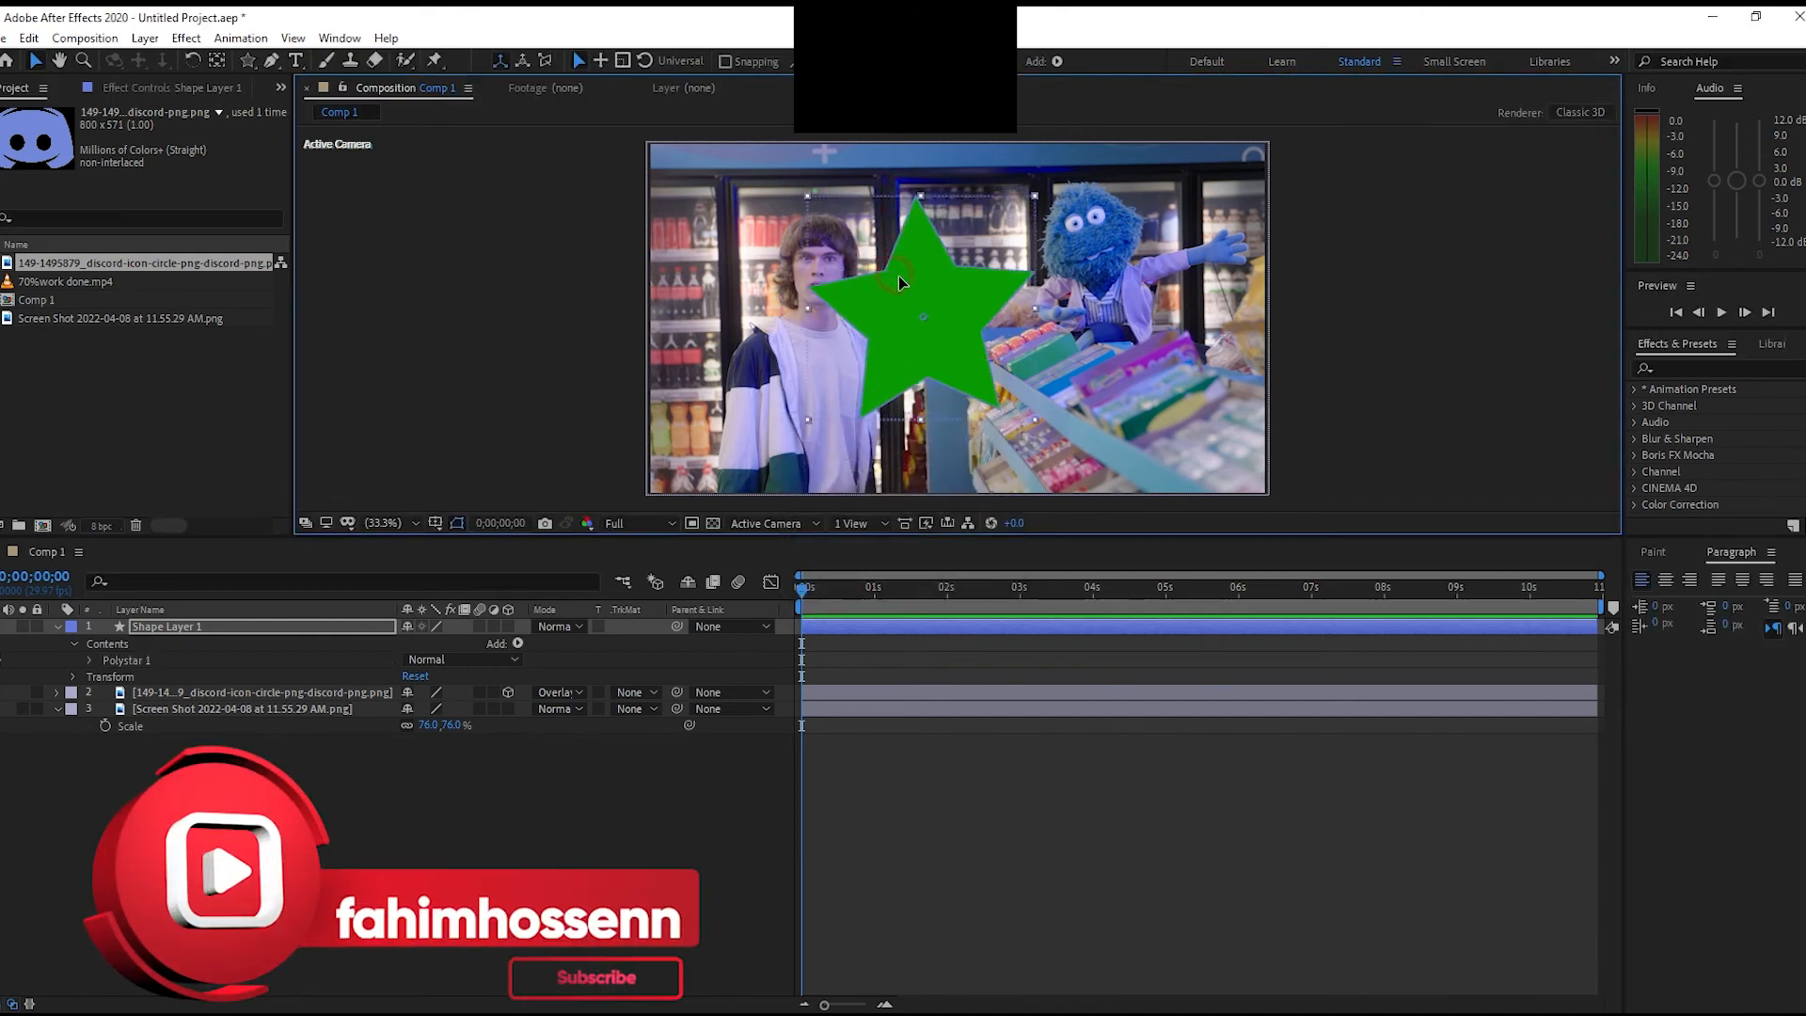
drag(900, 274, 952, 302)
click(378, 663)
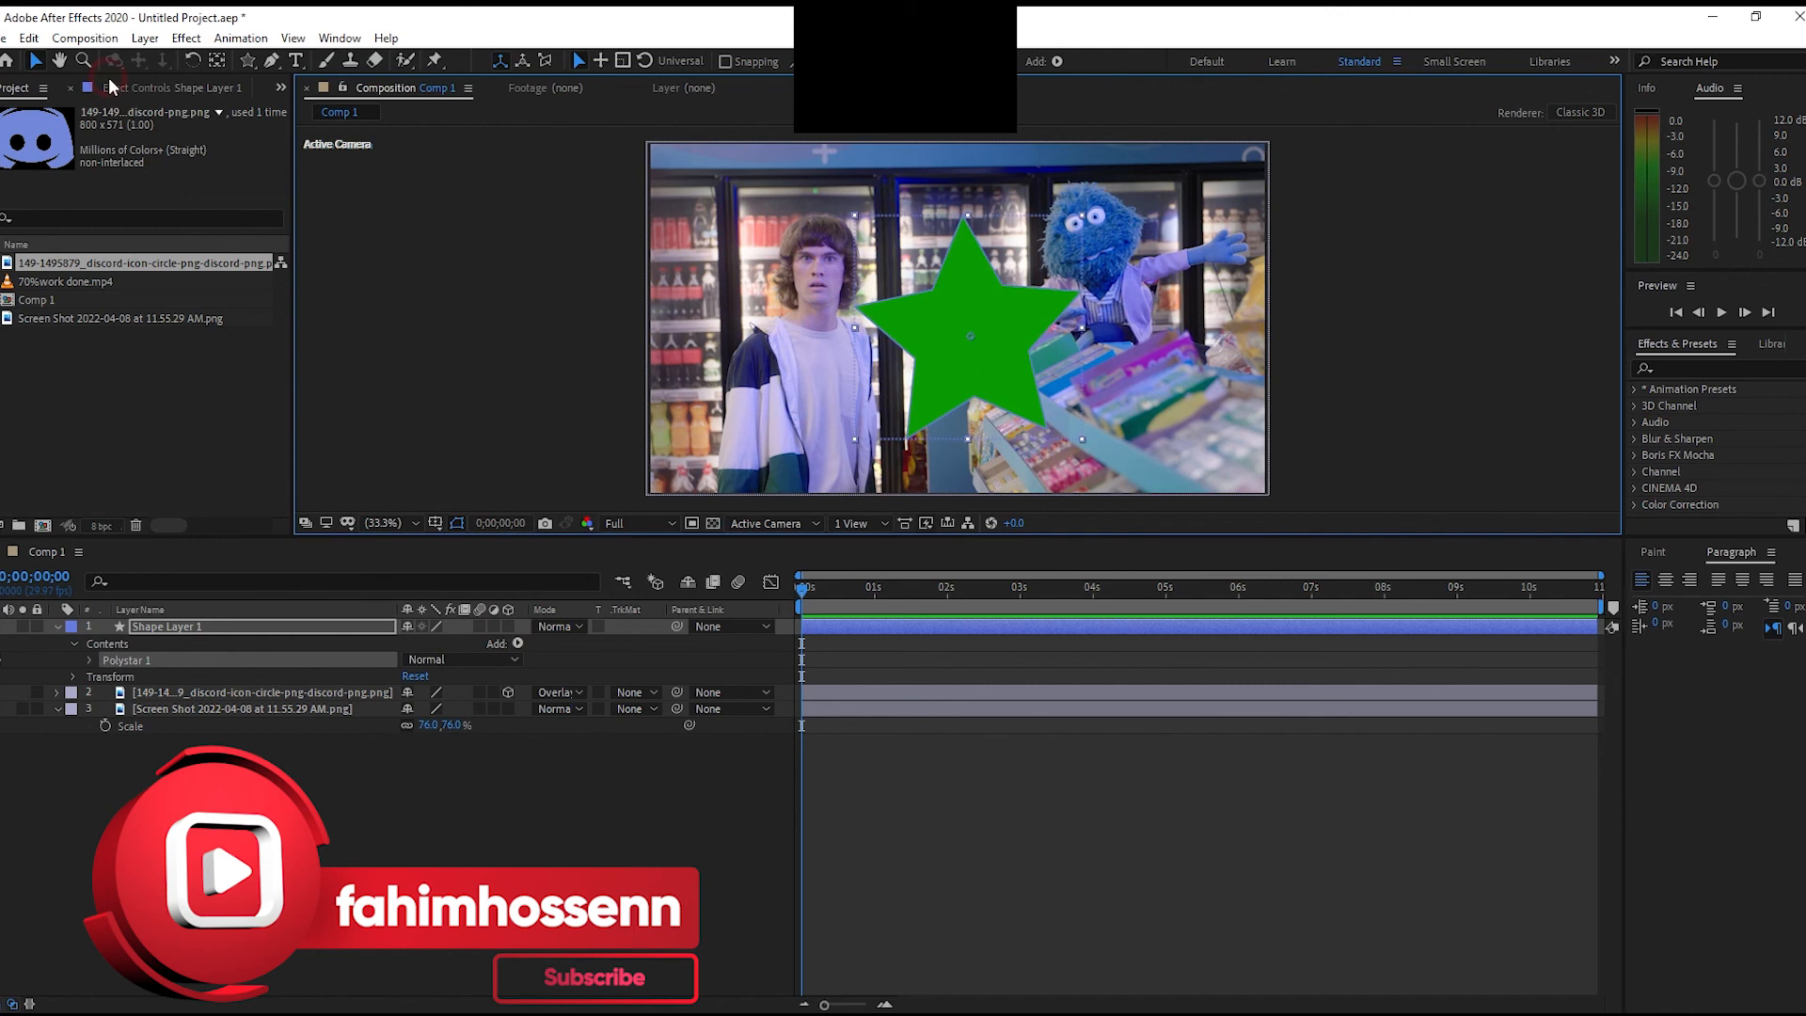
Add an Inner Shadow layer style to the star layer and set the shadow's distance to 65
right_click(237, 627)
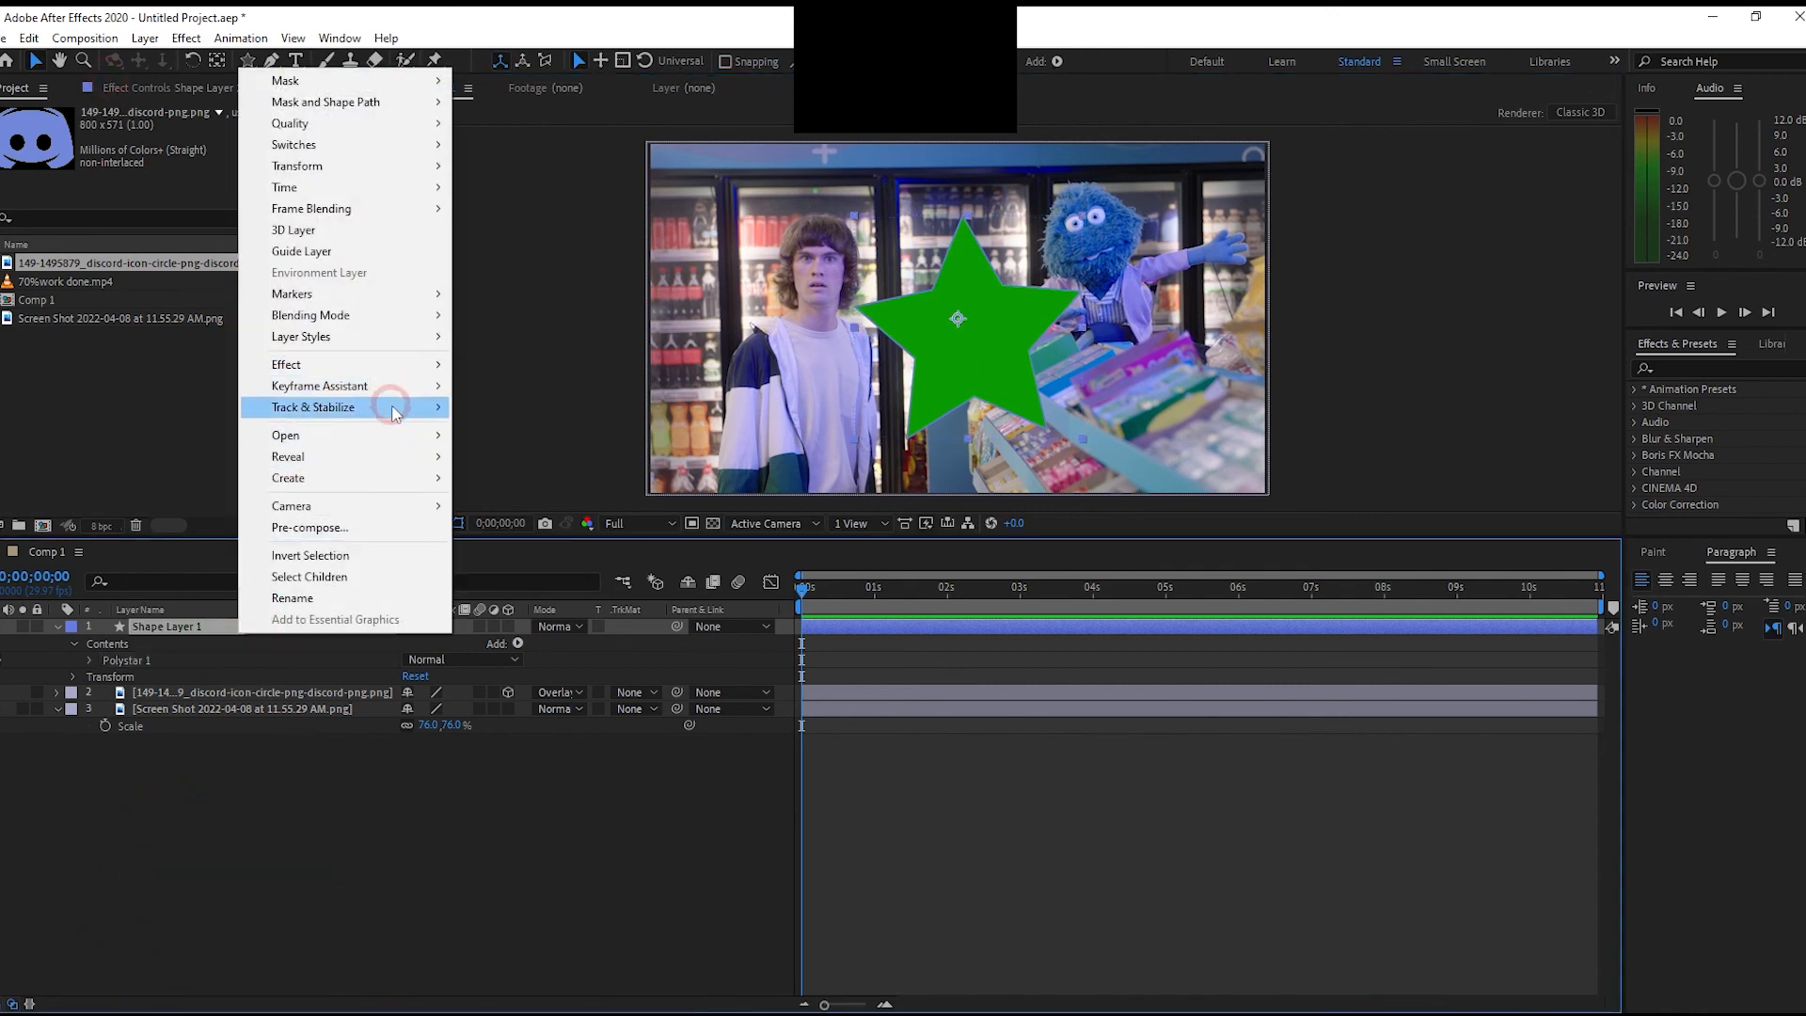
mouse_move(394, 338)
click(545, 428)
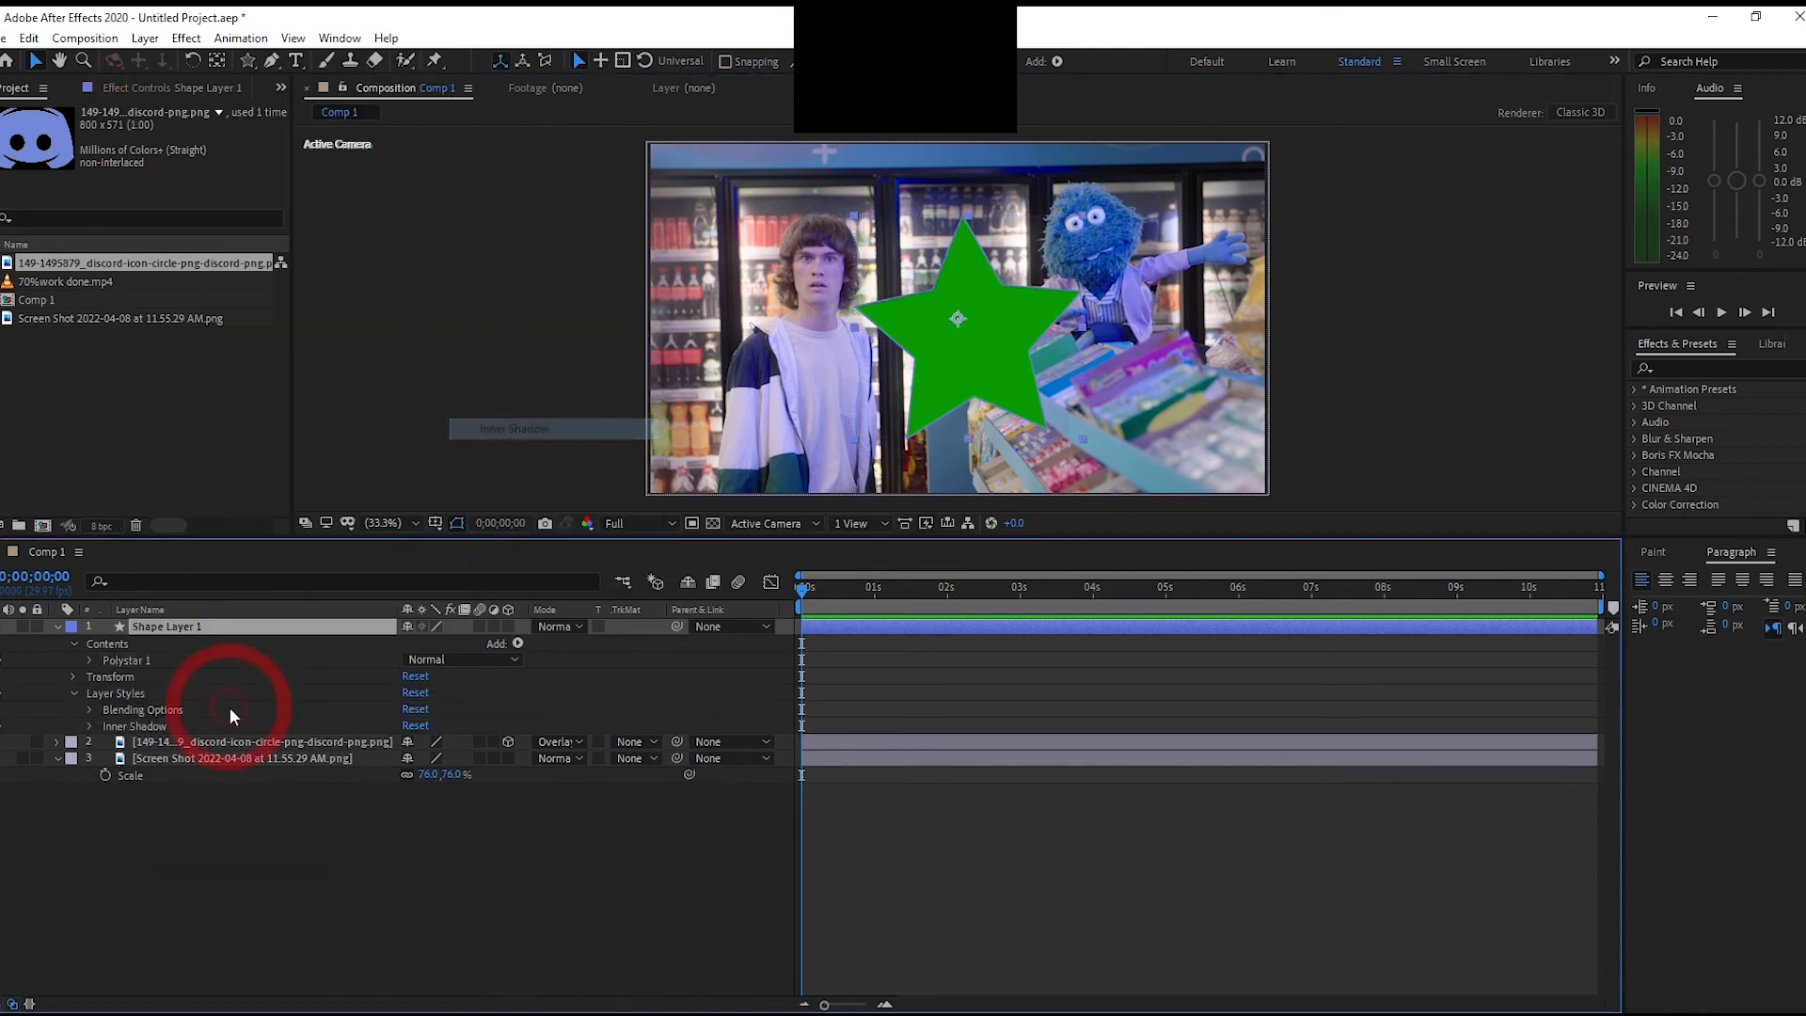
click(91, 722)
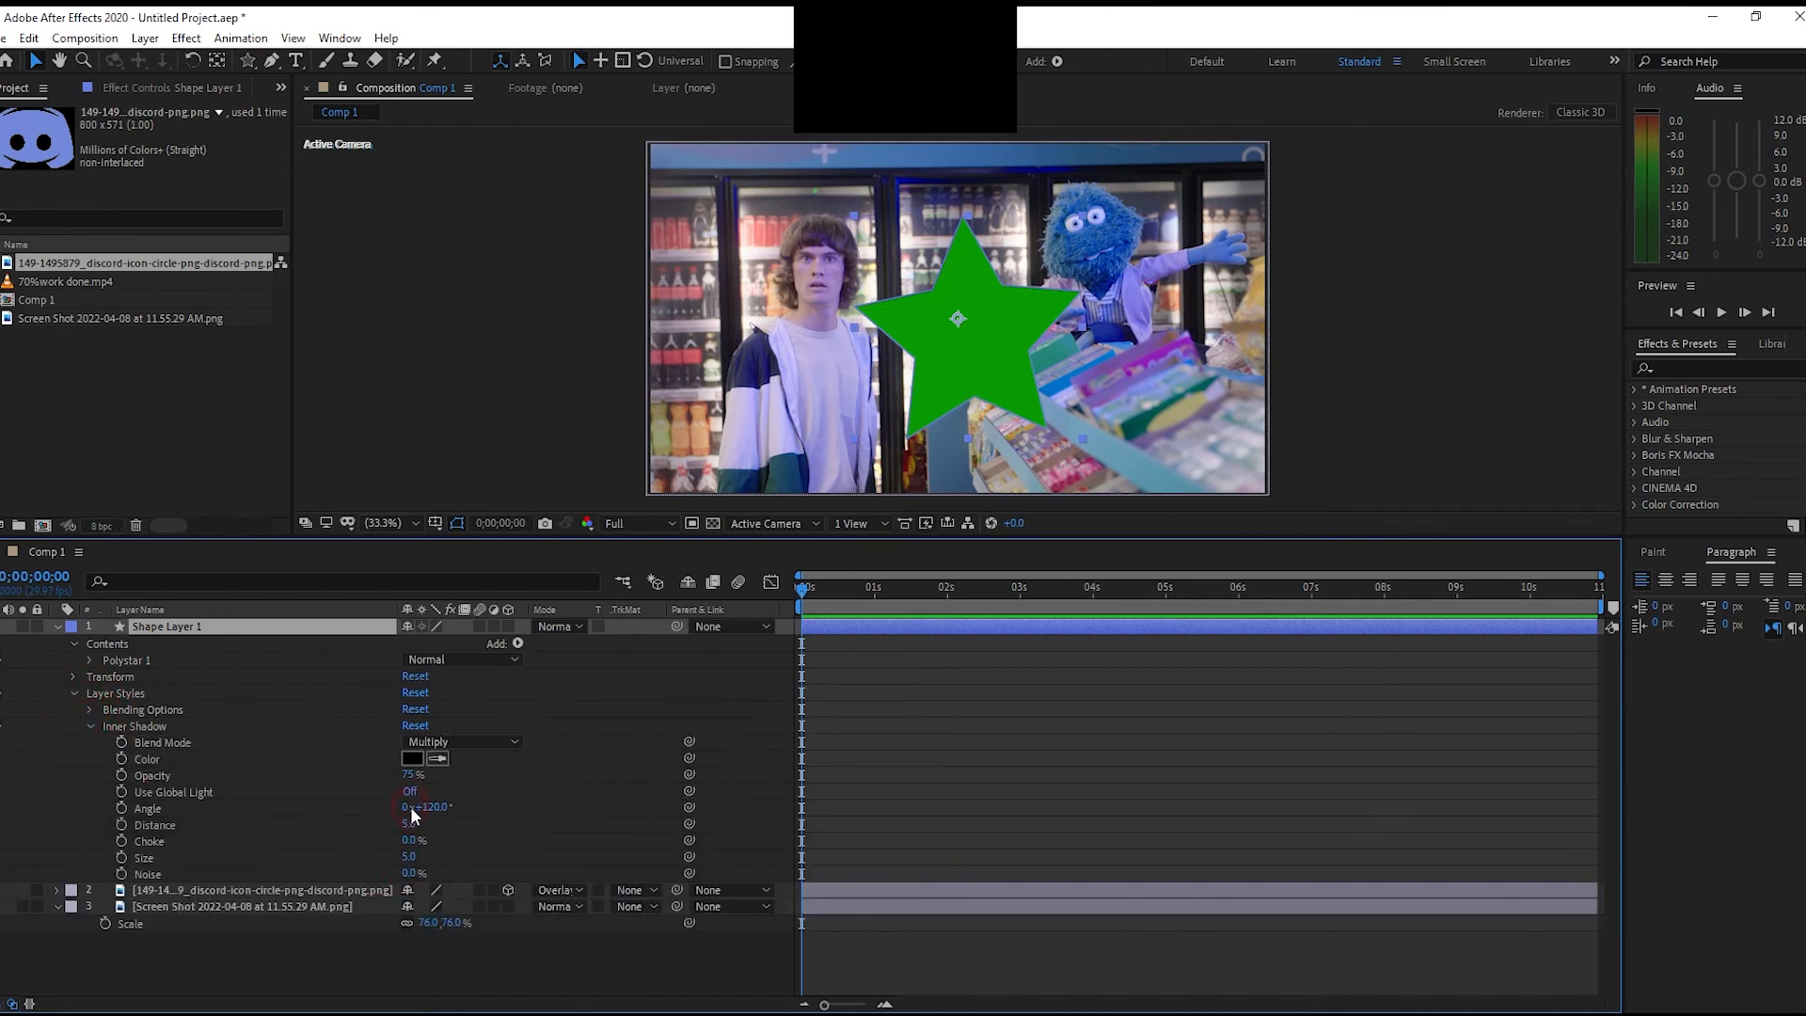
drag(412, 832, 469, 826)
click(59, 724)
Set the star layer's global light angle to 99x+265° and global light altitude to 67x+48°
click(88, 709)
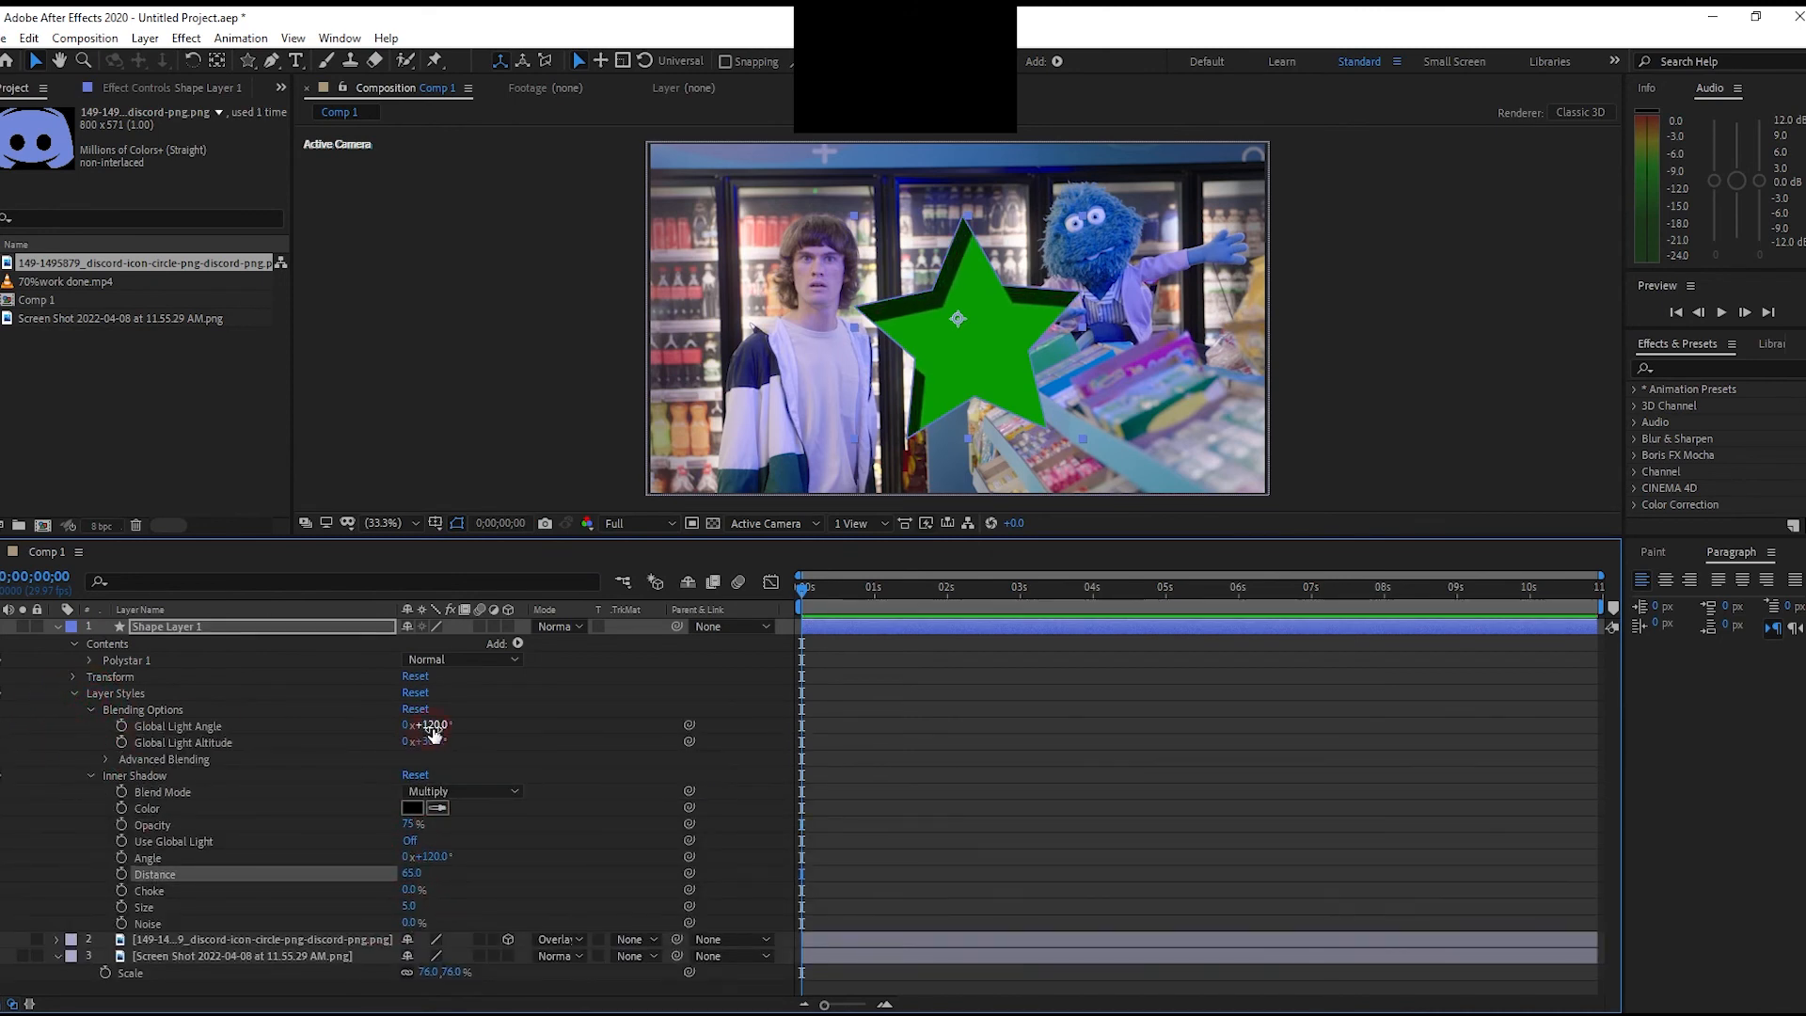
drag(434, 733, 546, 730)
mouse_move(425, 743)
mouse_down()
mouse_move(544, 746)
mouse_move(420, 734)
mouse_move(455, 730)
mouse_up()
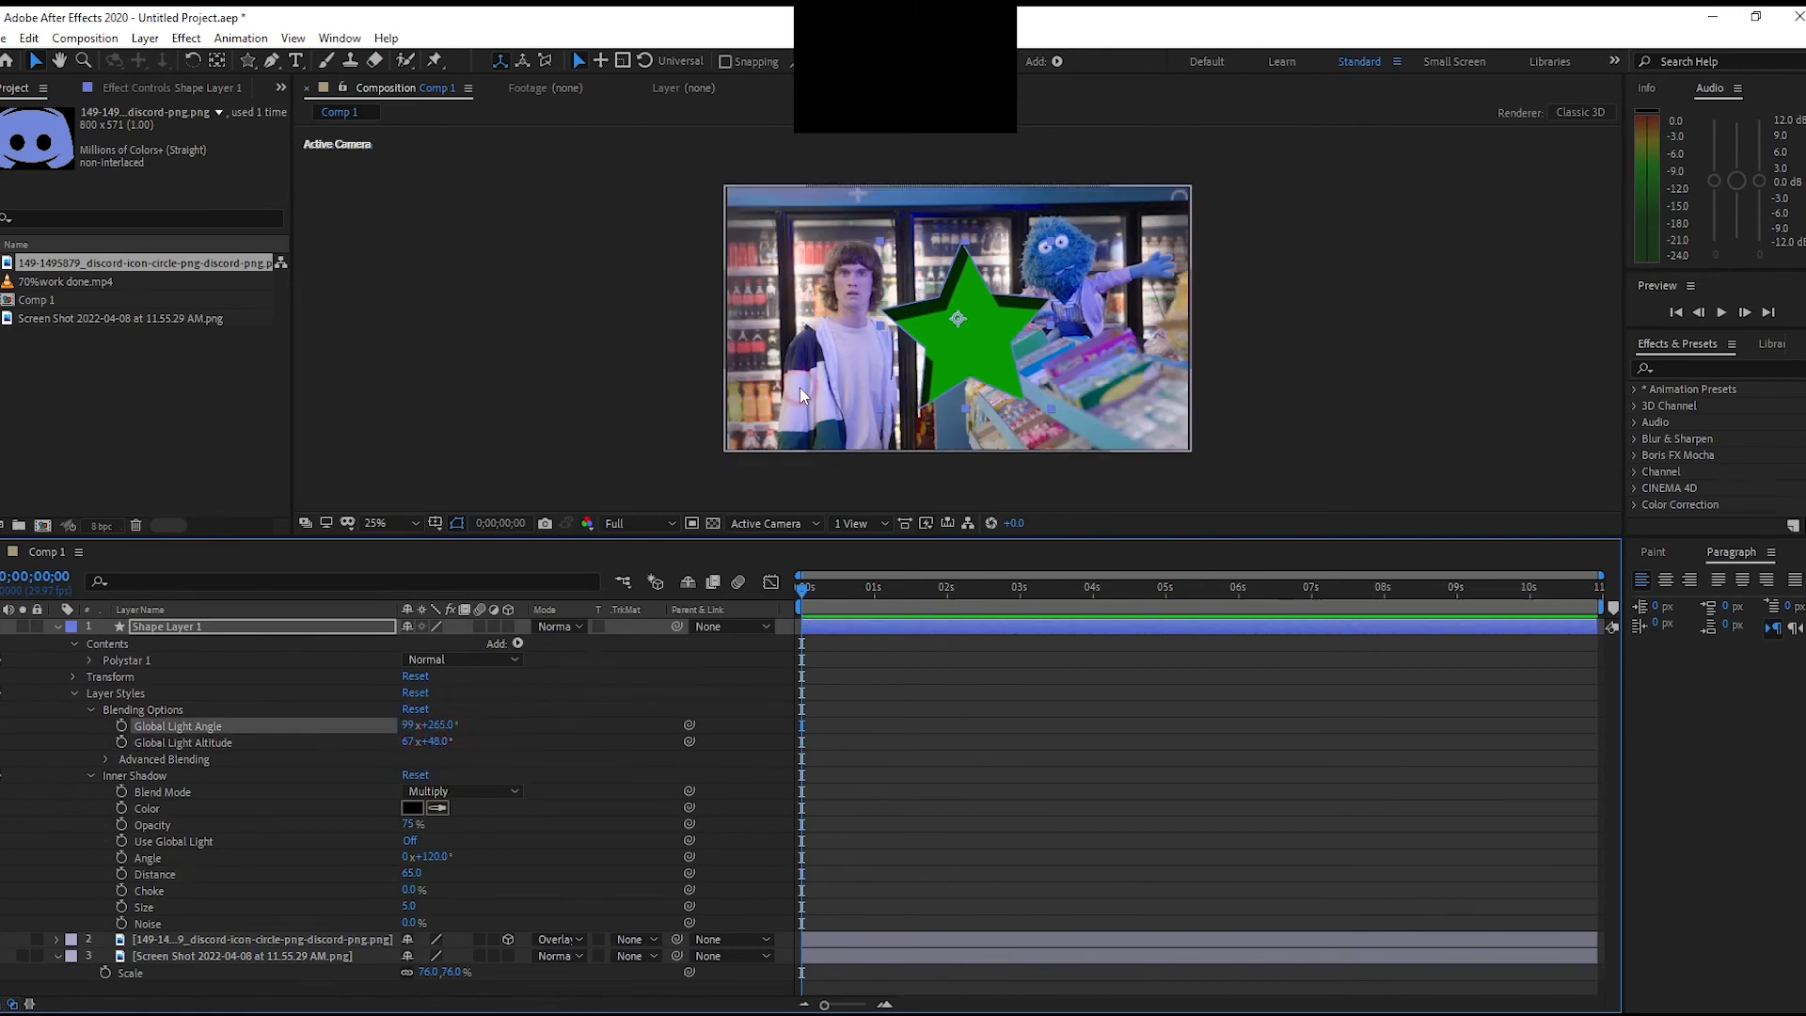
Toggle Use Global Light for the star's inner shadow to compare the shading, and leave it On
scroll(798, 389, up, 3)
scroll(793, 388, down, 1)
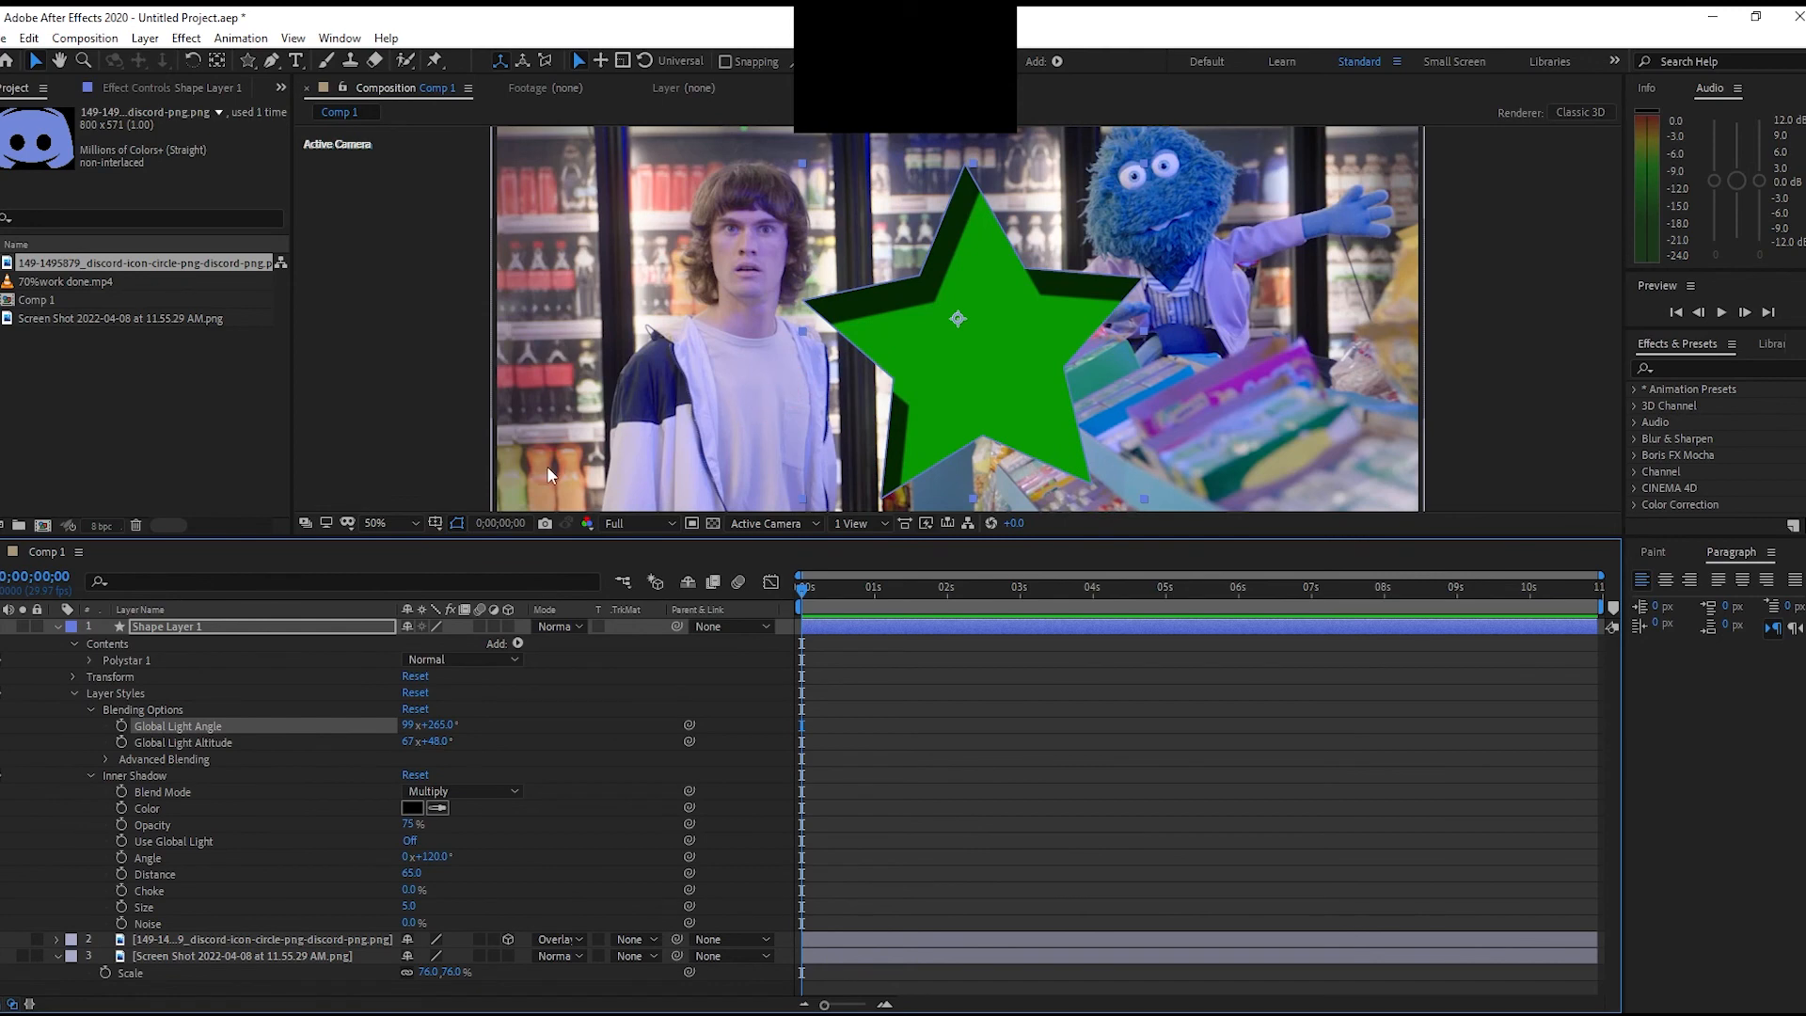
scroll(658, 472, down, 1)
scroll(659, 472, up, 2)
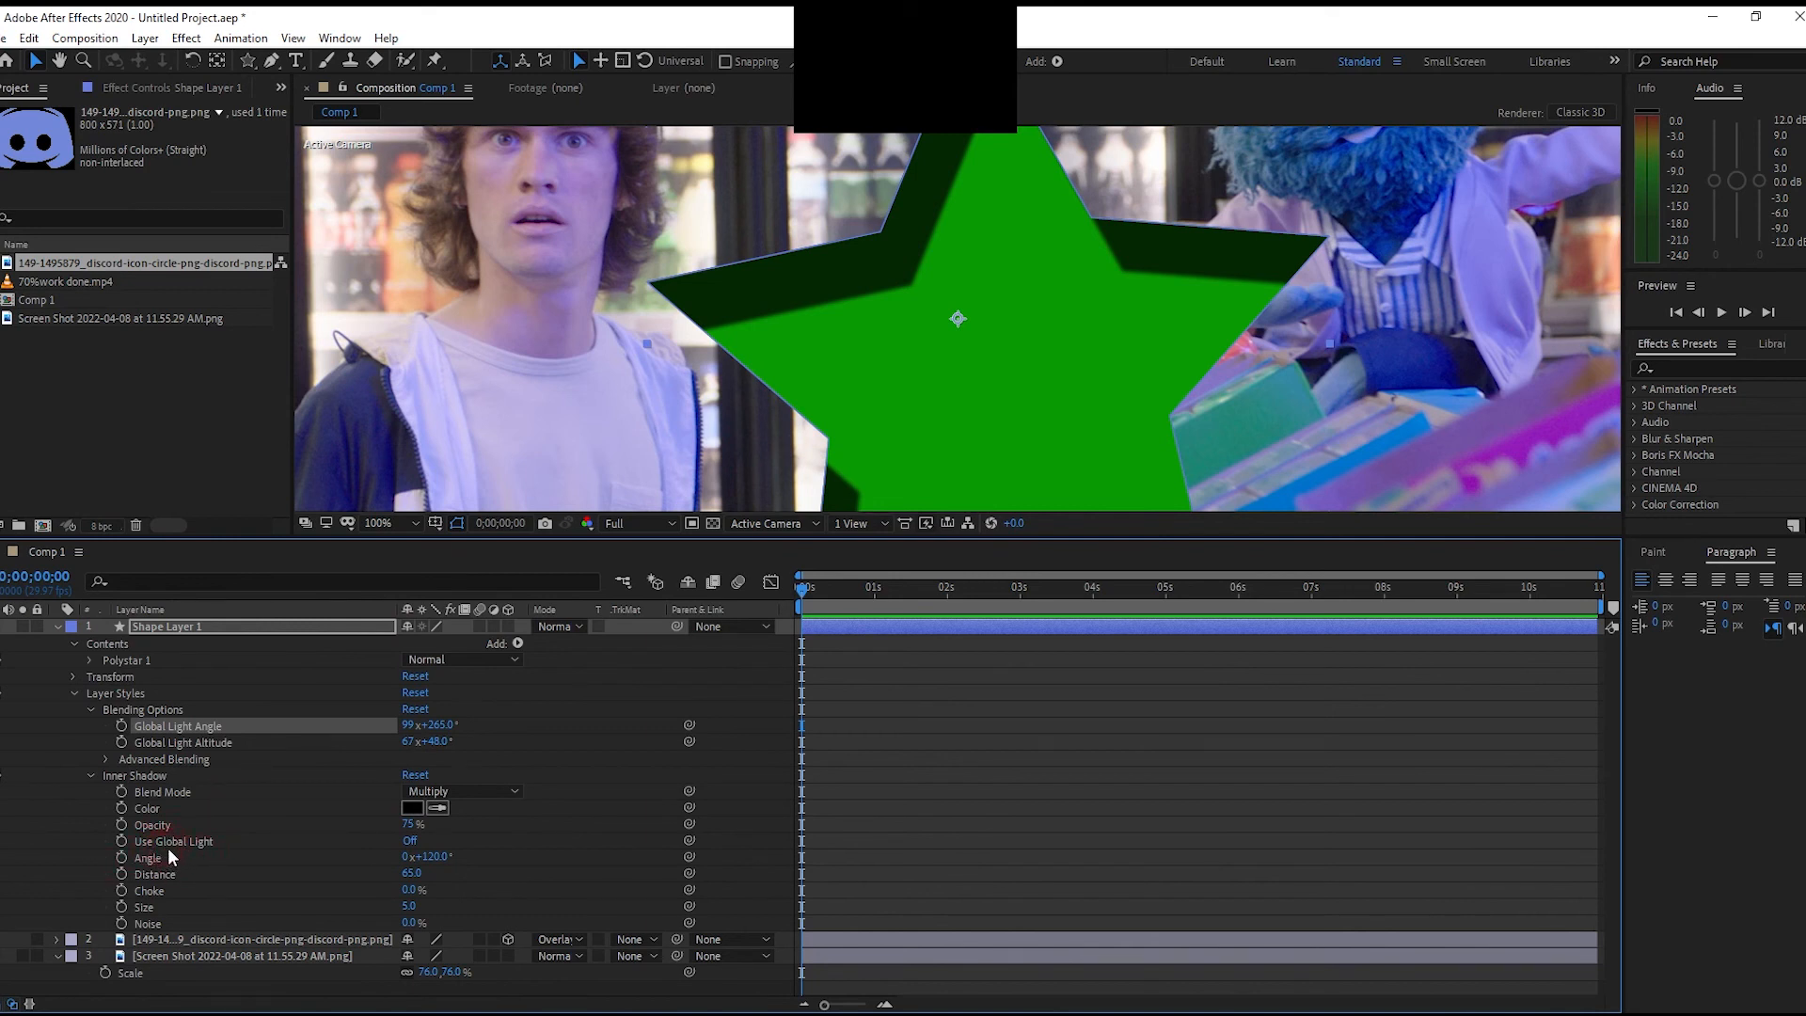
click(411, 841)
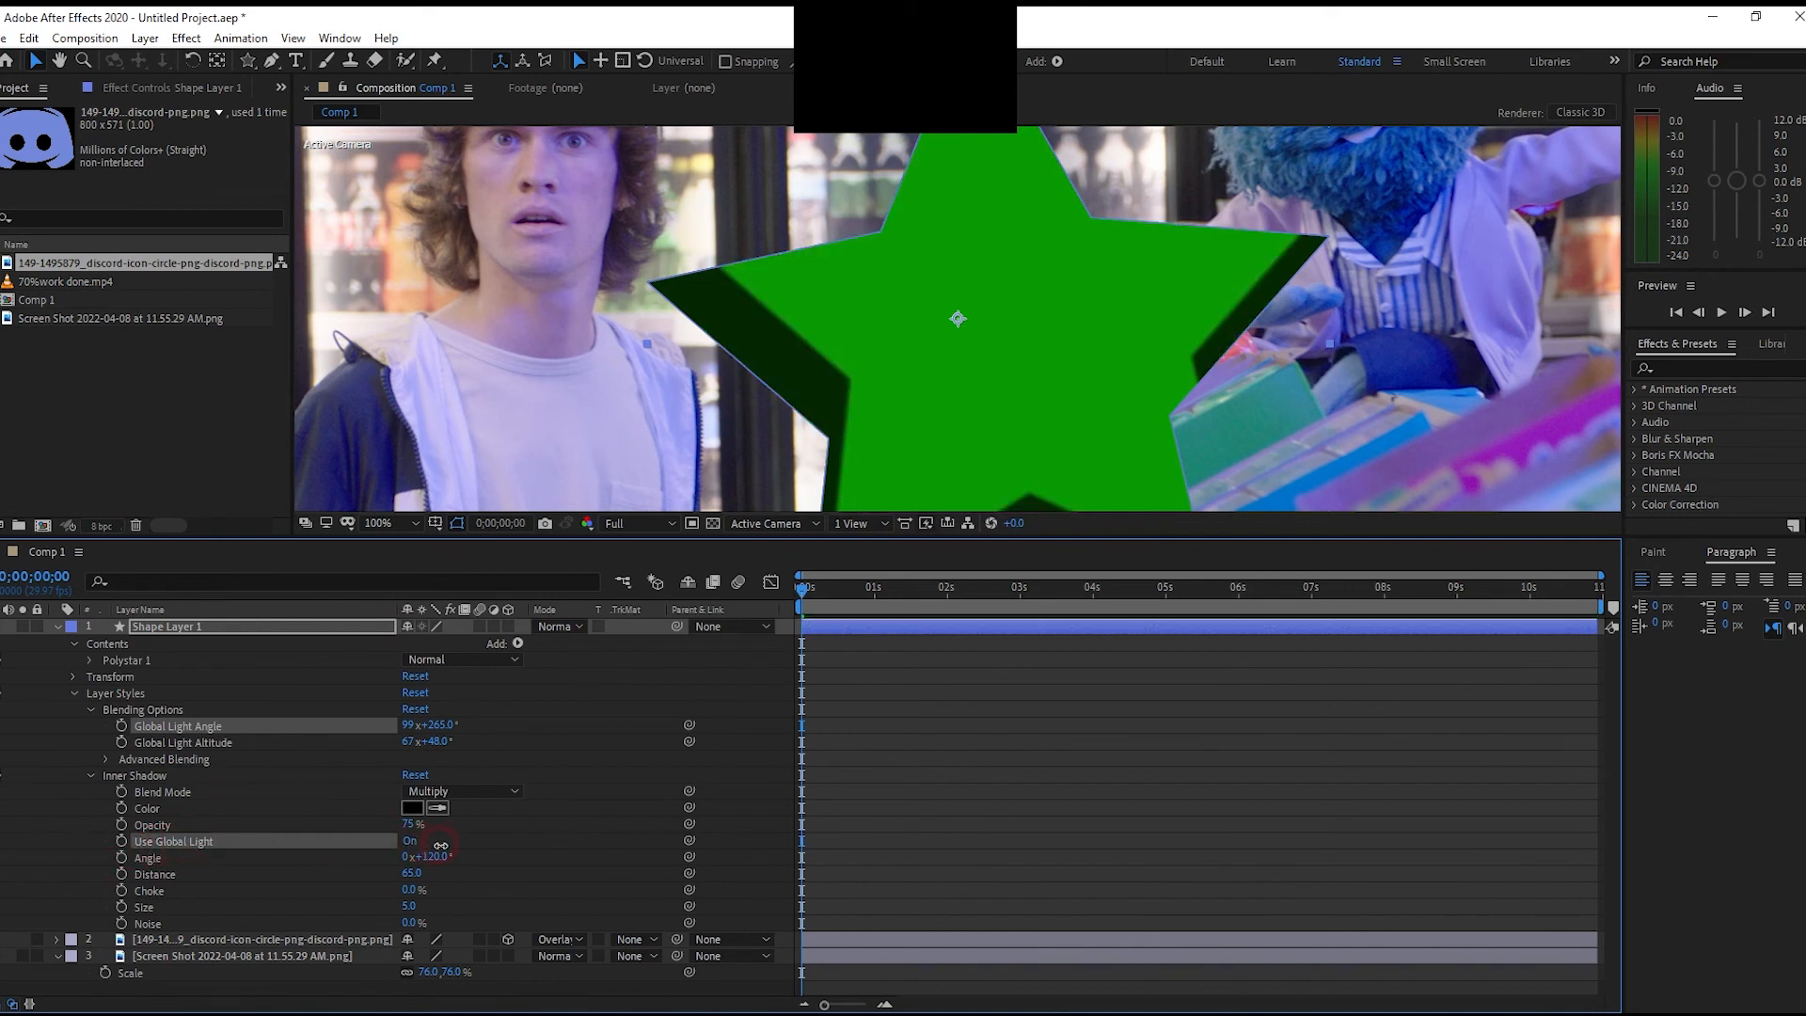
click(414, 843)
click(409, 844)
Set the star layer's global light angle to 99x+281°
scroll(489, 368, down, 3)
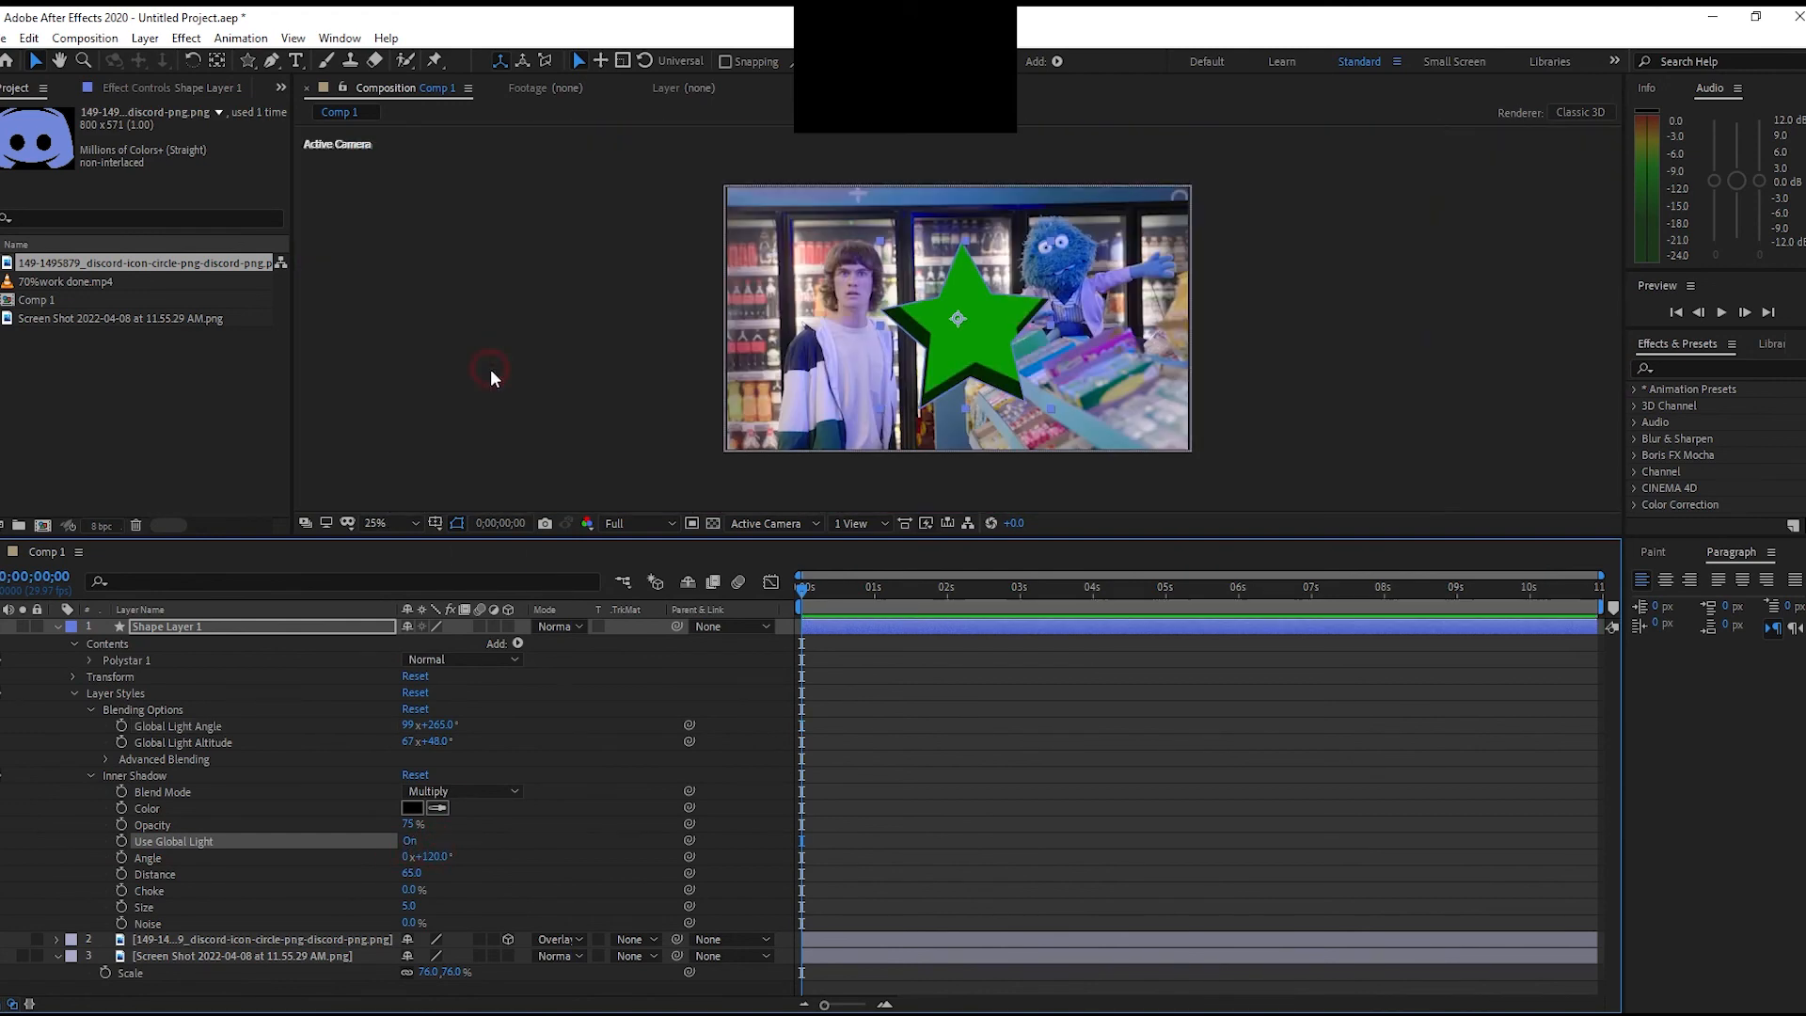
scroll(739, 411, up, 2)
drag(436, 724, 365, 647)
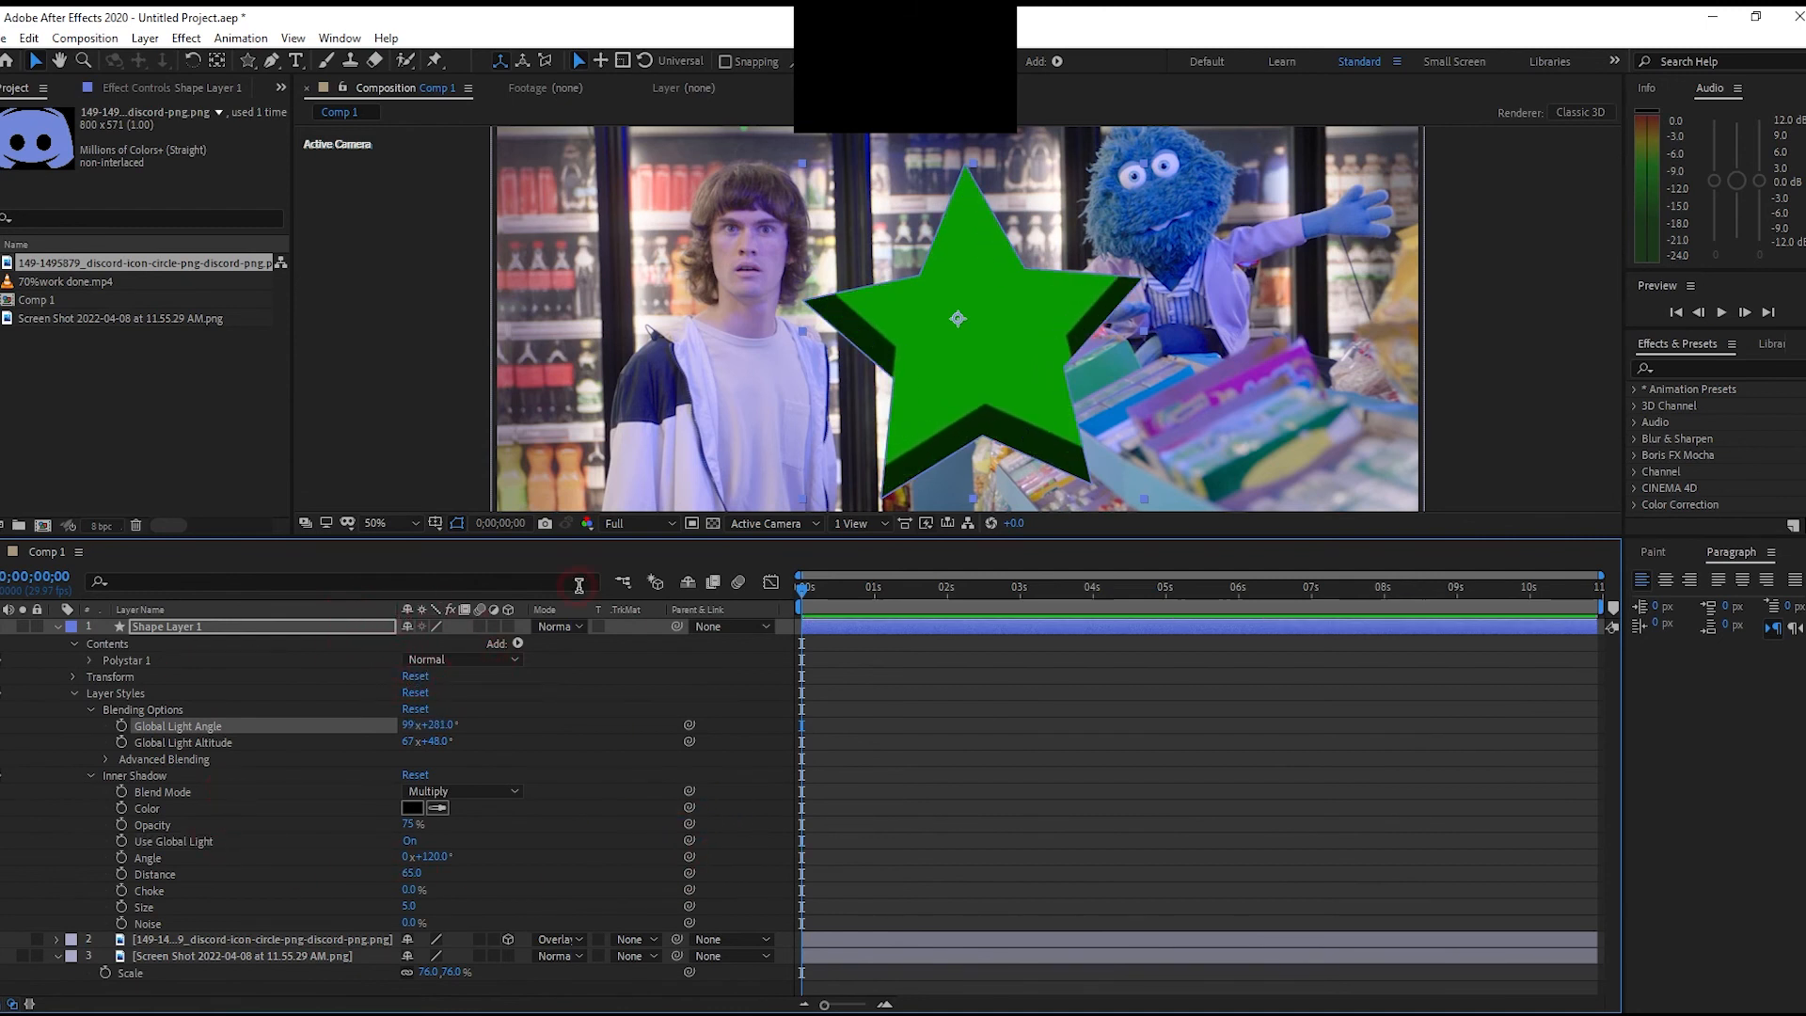
Add a Bevel and Emboss layer style to the star layer and delete its Inner Shadow style
right_click(171, 632)
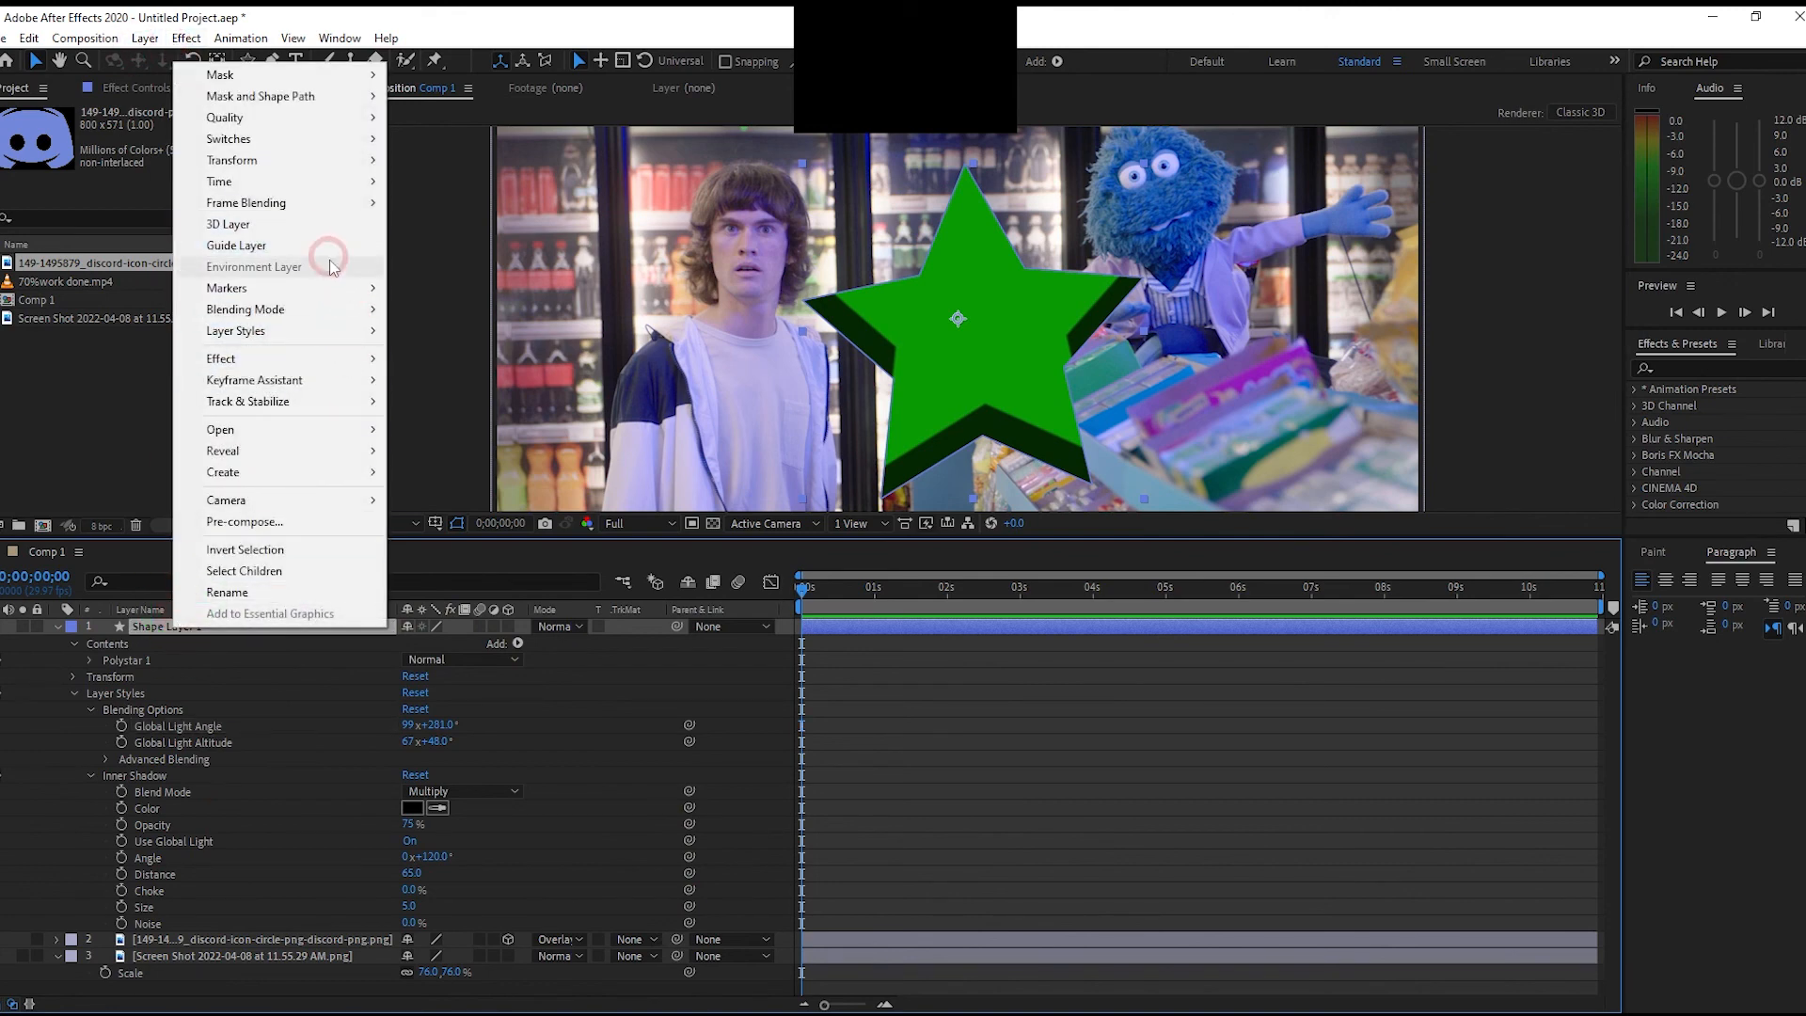
mouse_move(320, 330)
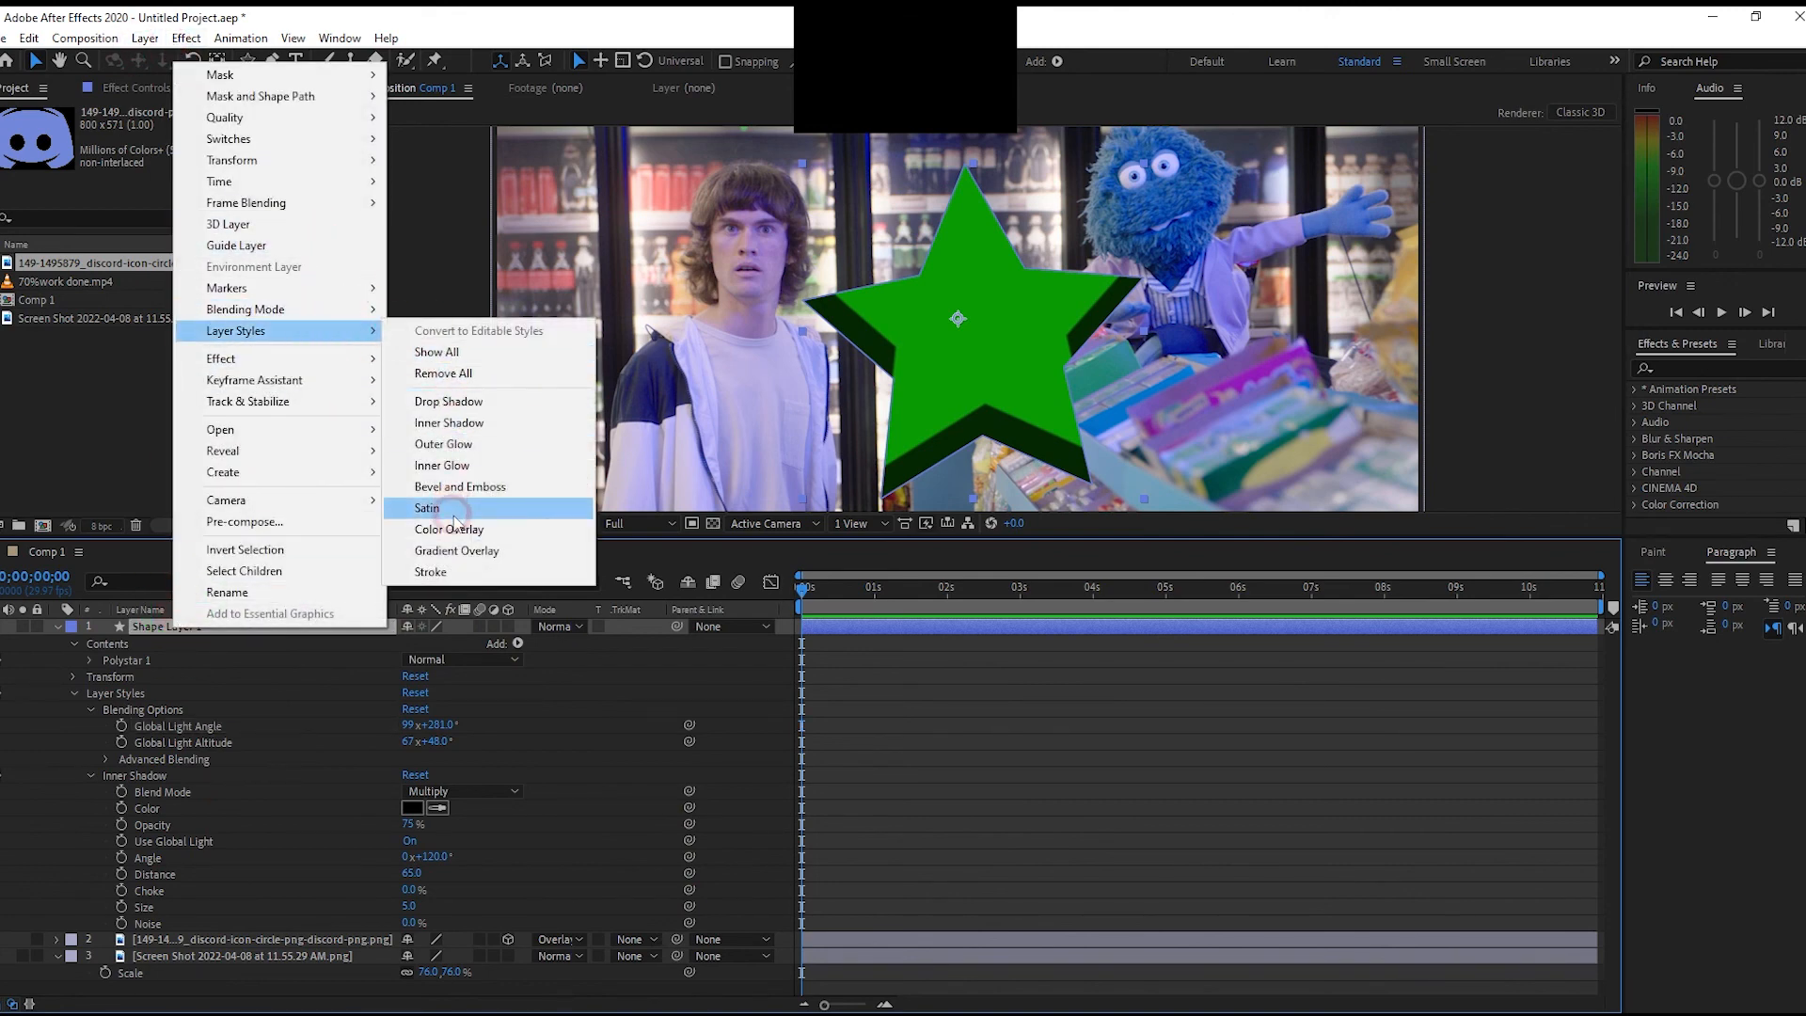
click(495, 489)
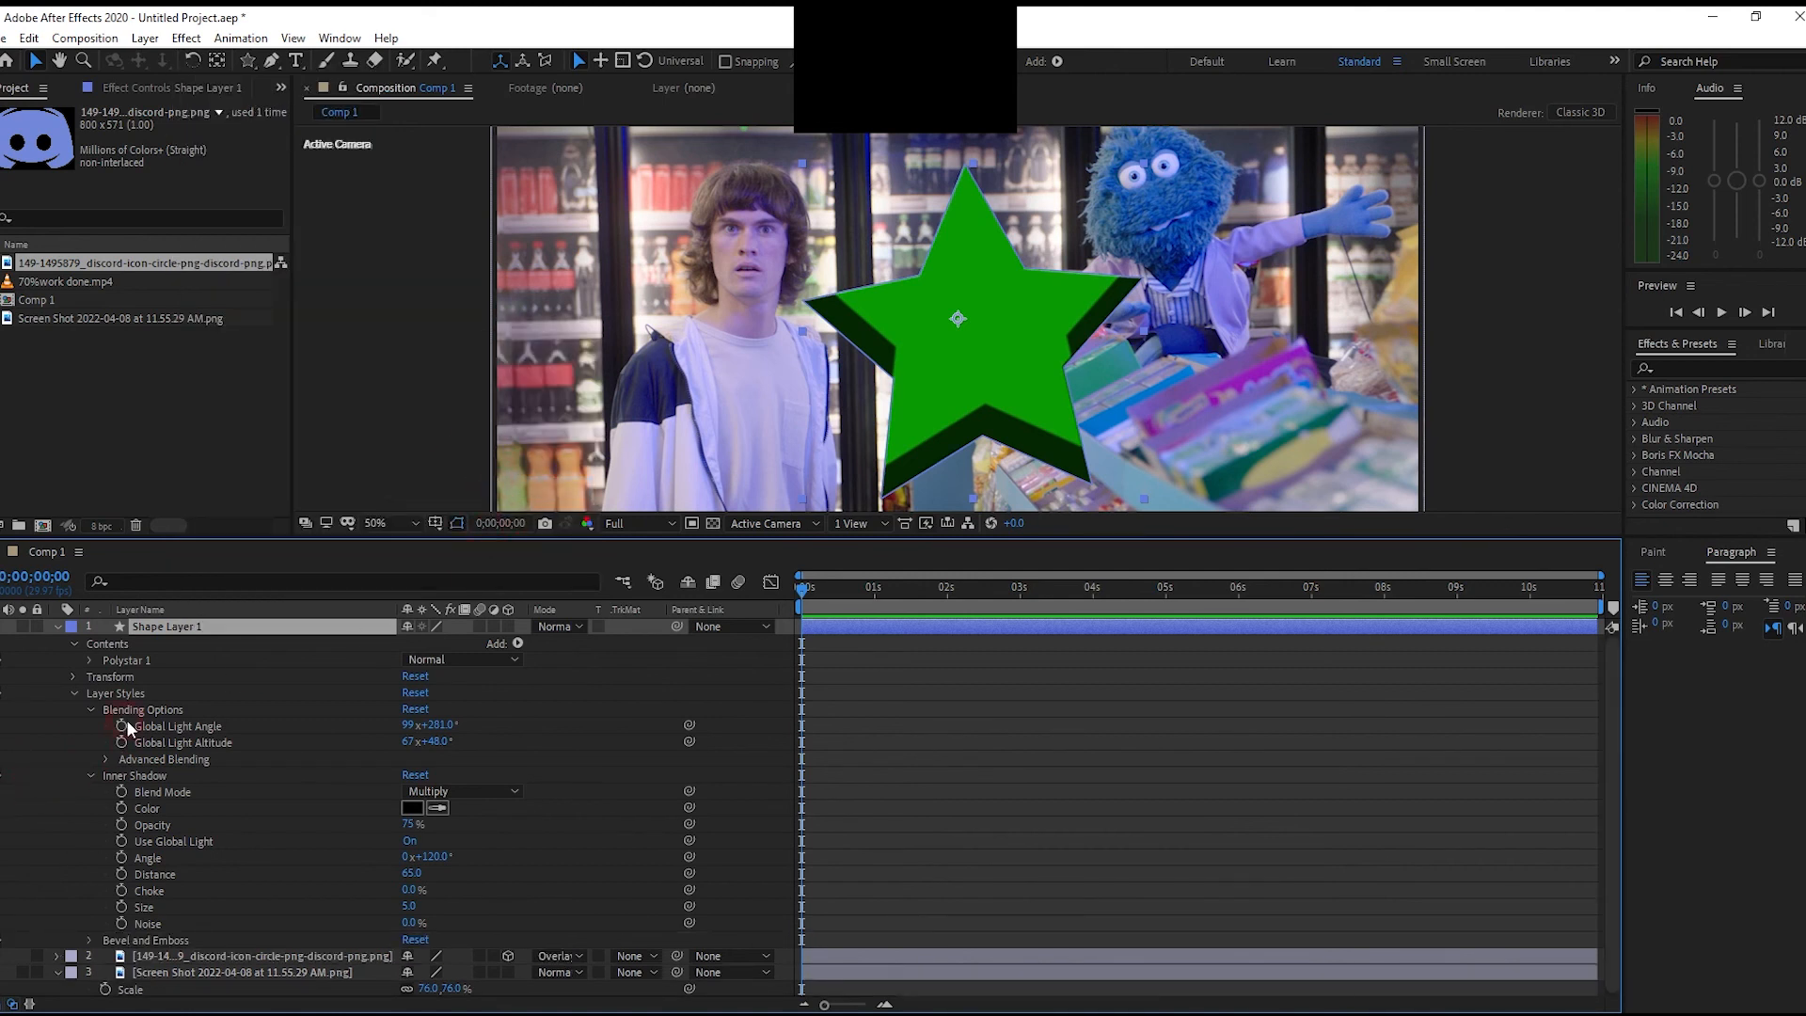
click(132, 775)
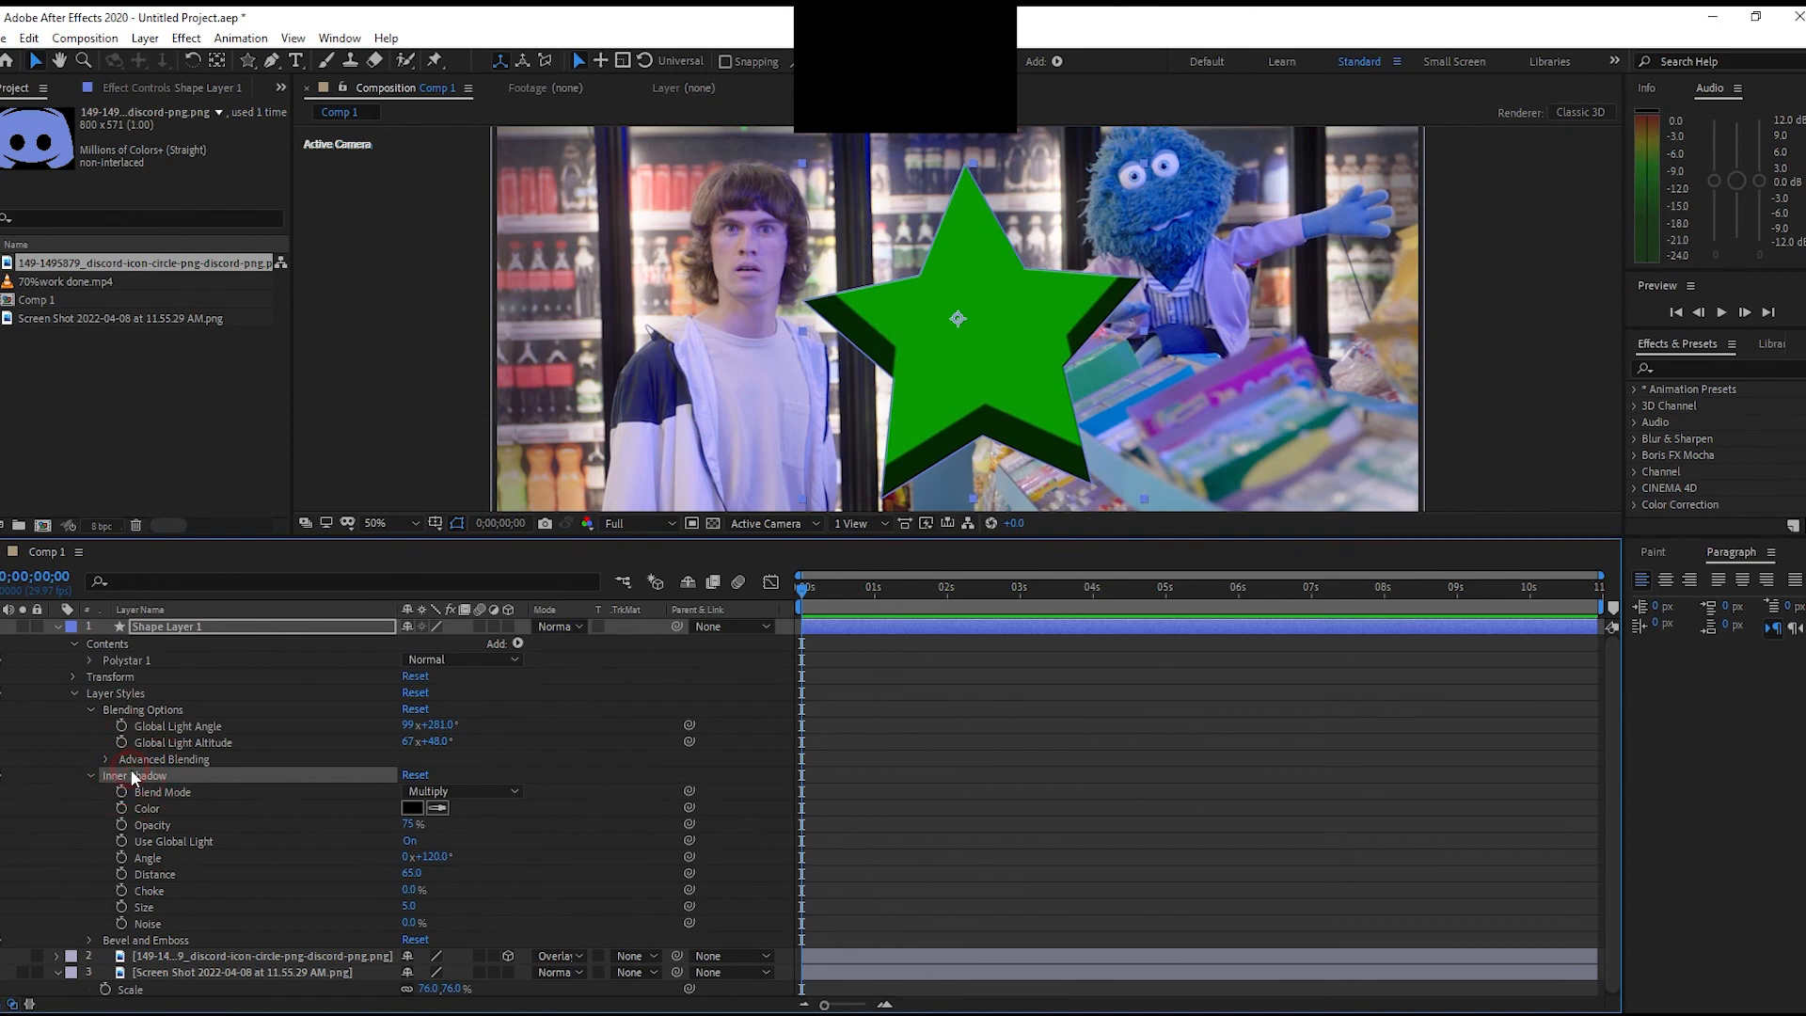
key(Delete)
click(602, 855)
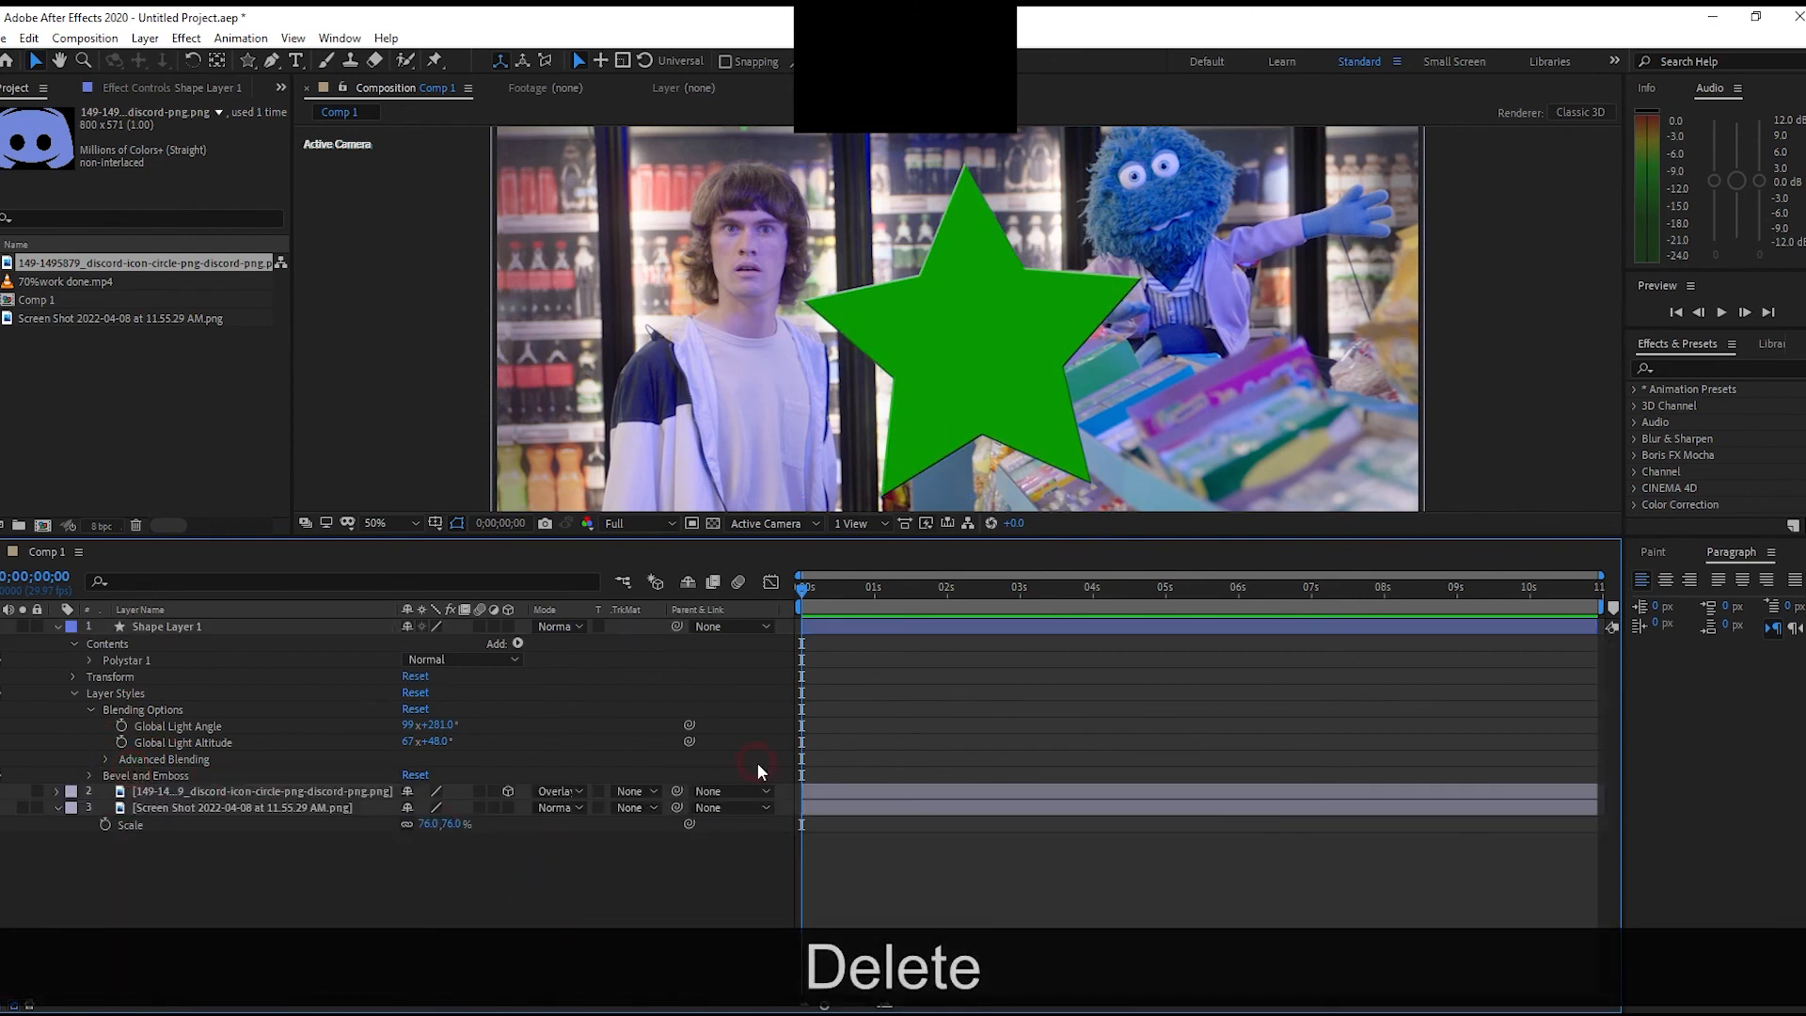
Set the star's Bevel and Emboss size to 36, soften to 6.5 and angle to 0x+274°, with Use Global Light off
click(1049, 364)
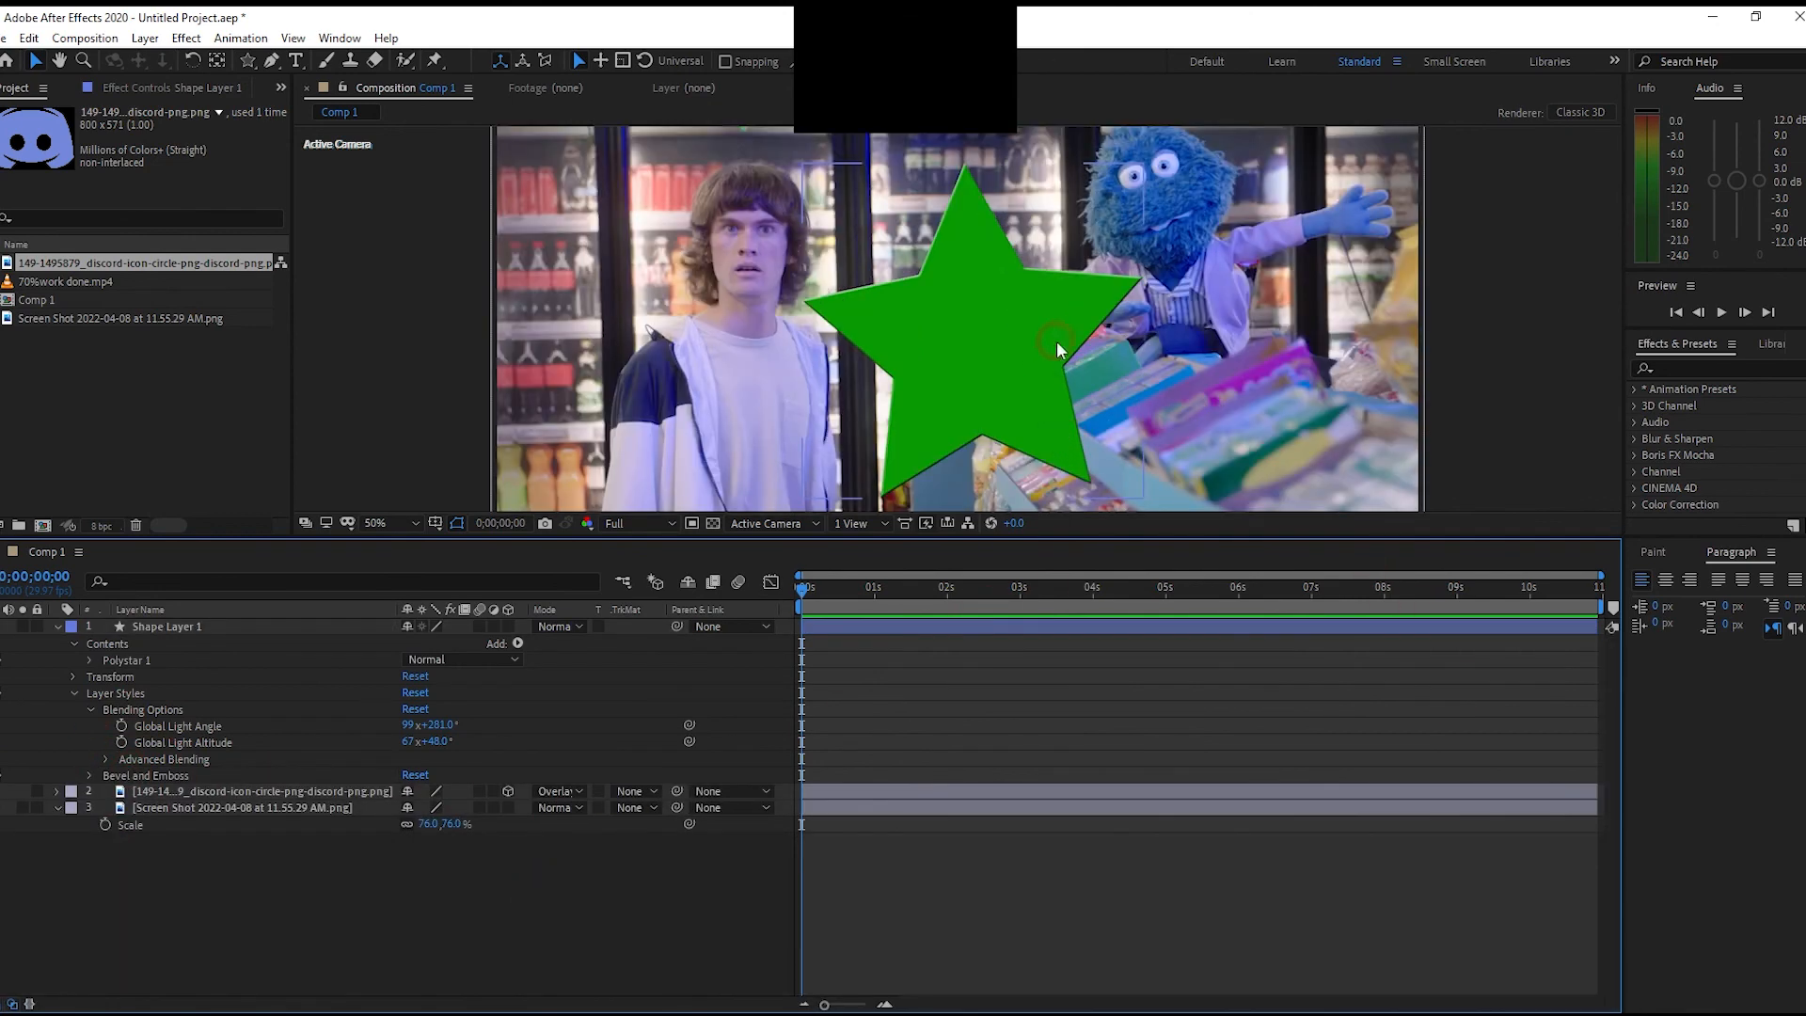
click(1, 698)
click(89, 771)
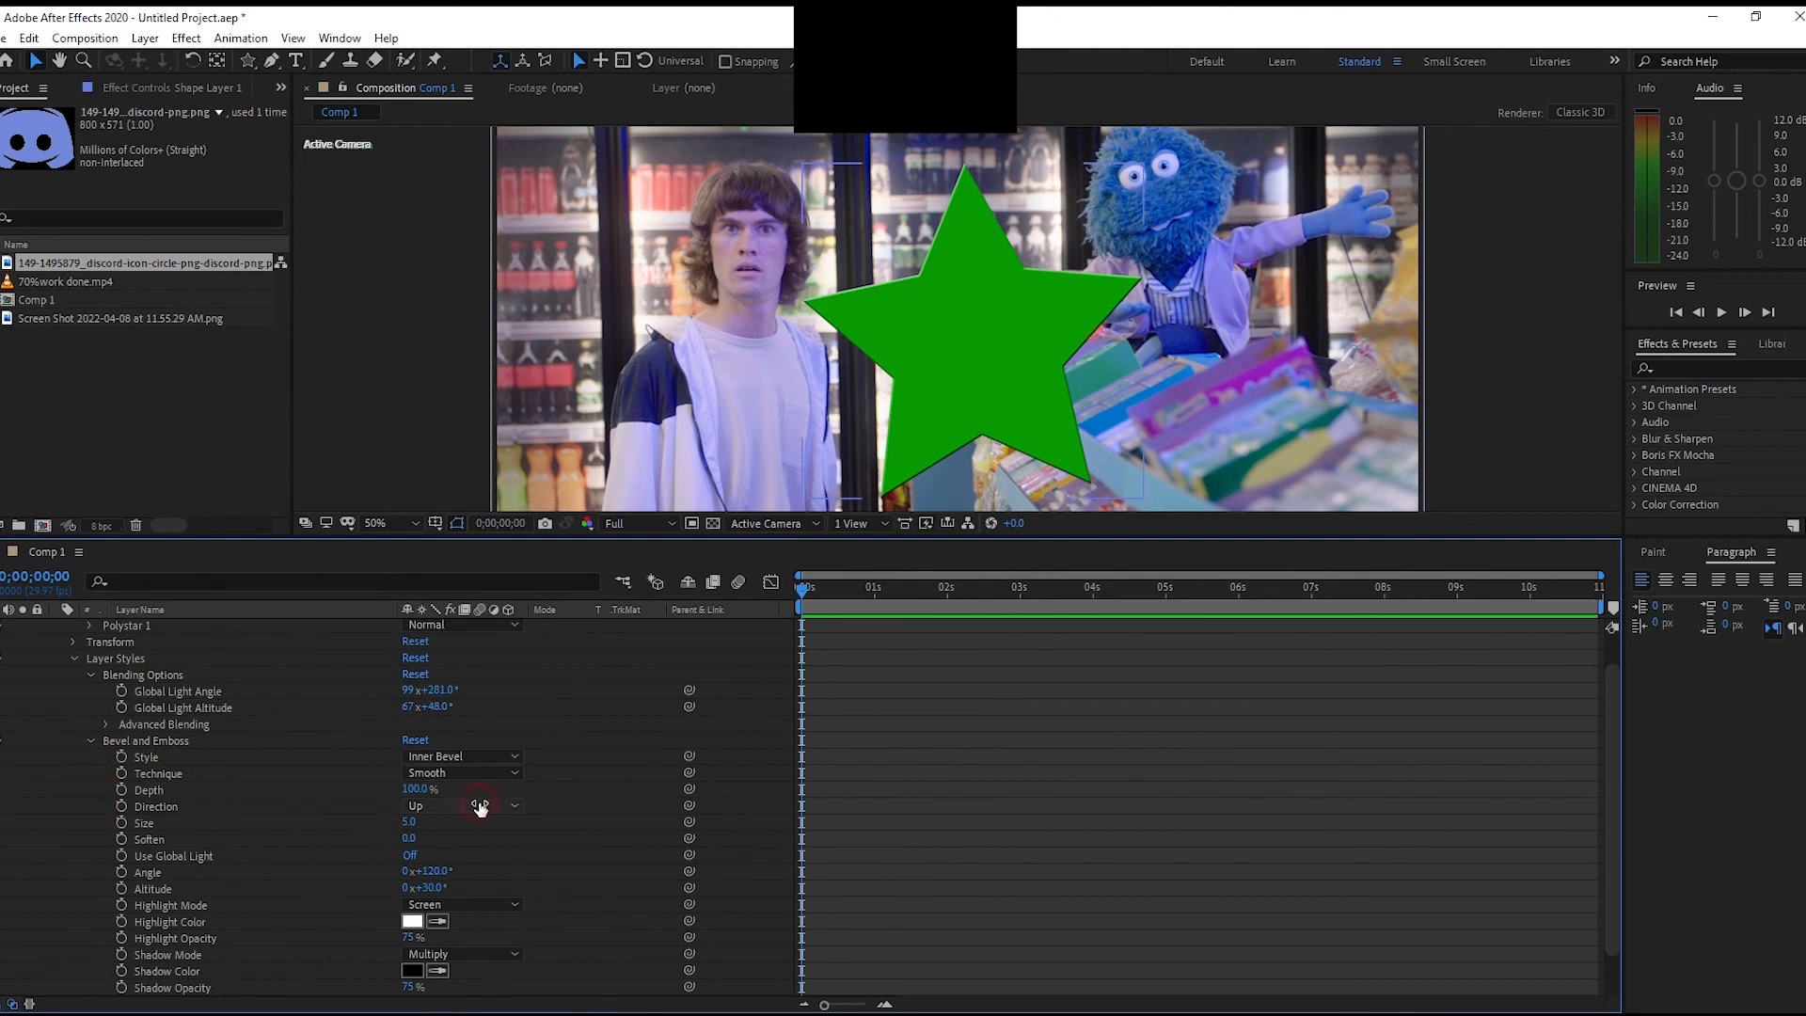
drag(411, 827, 384, 863)
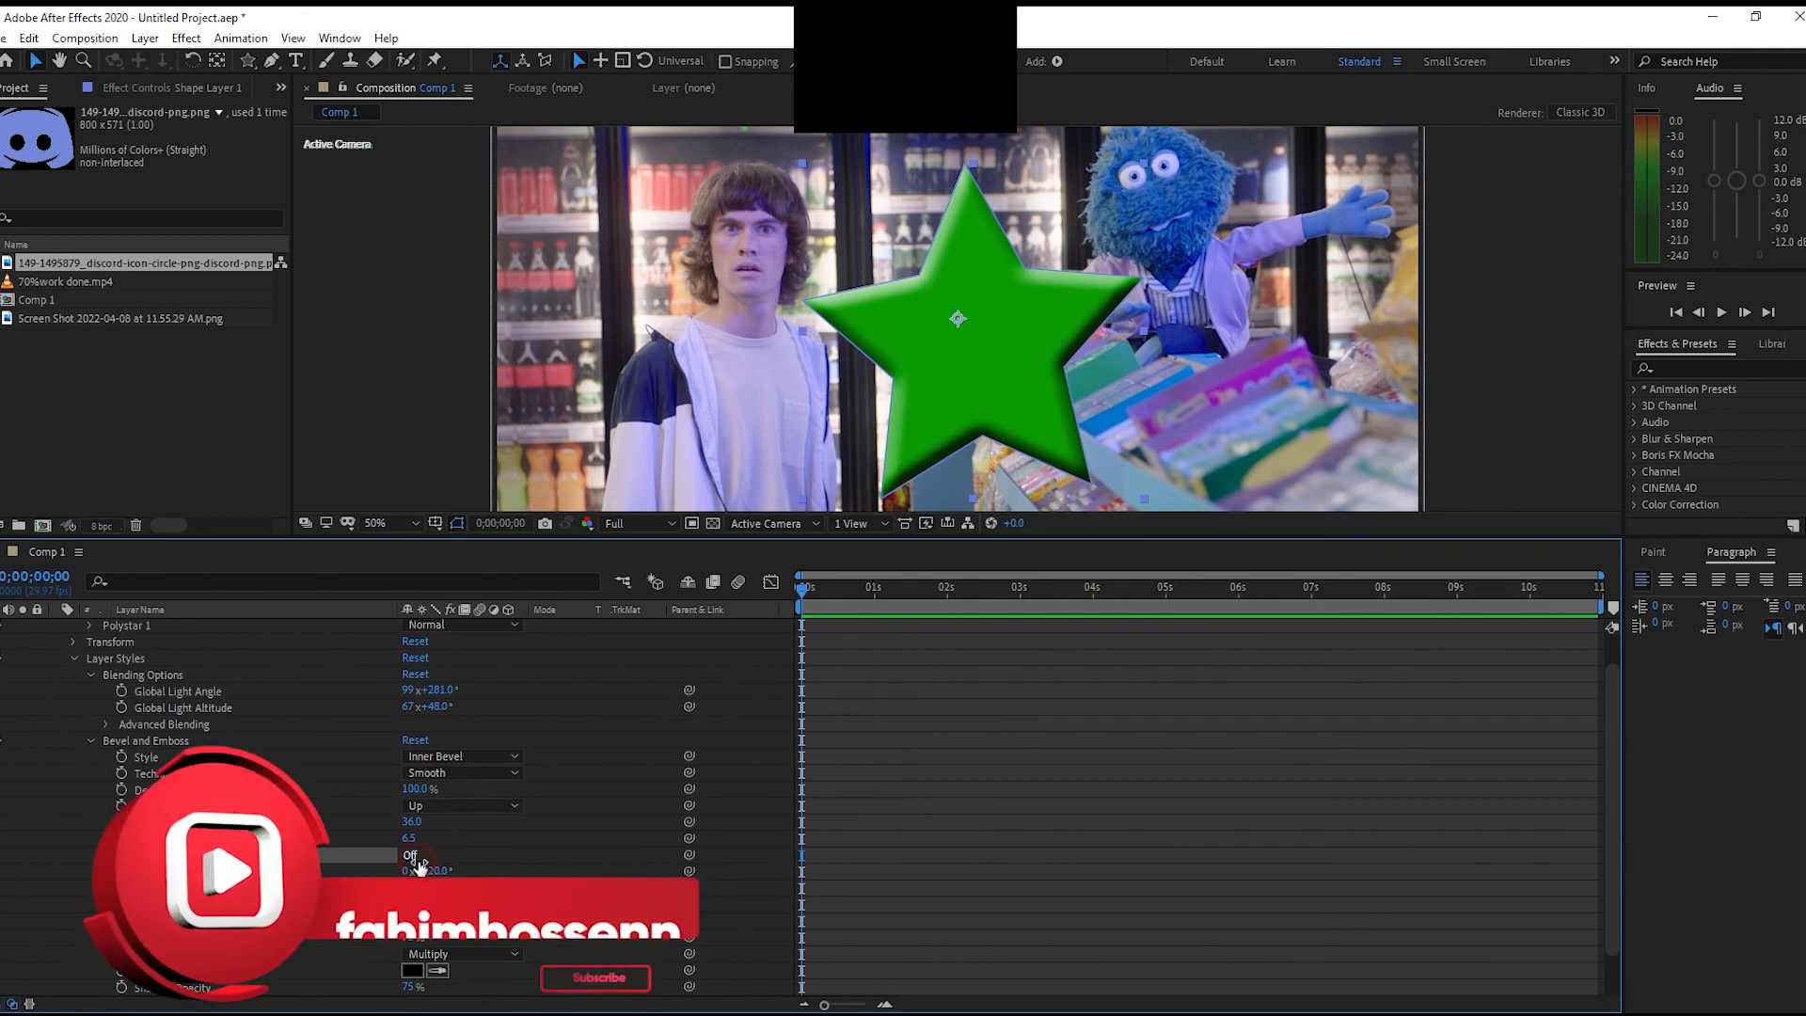
drag(438, 871, 517, 871)
Collapse the star layer's properties and enlarge the composition viewer to show the whole frame with the bevelled star
scroll(435, 922, down, 1)
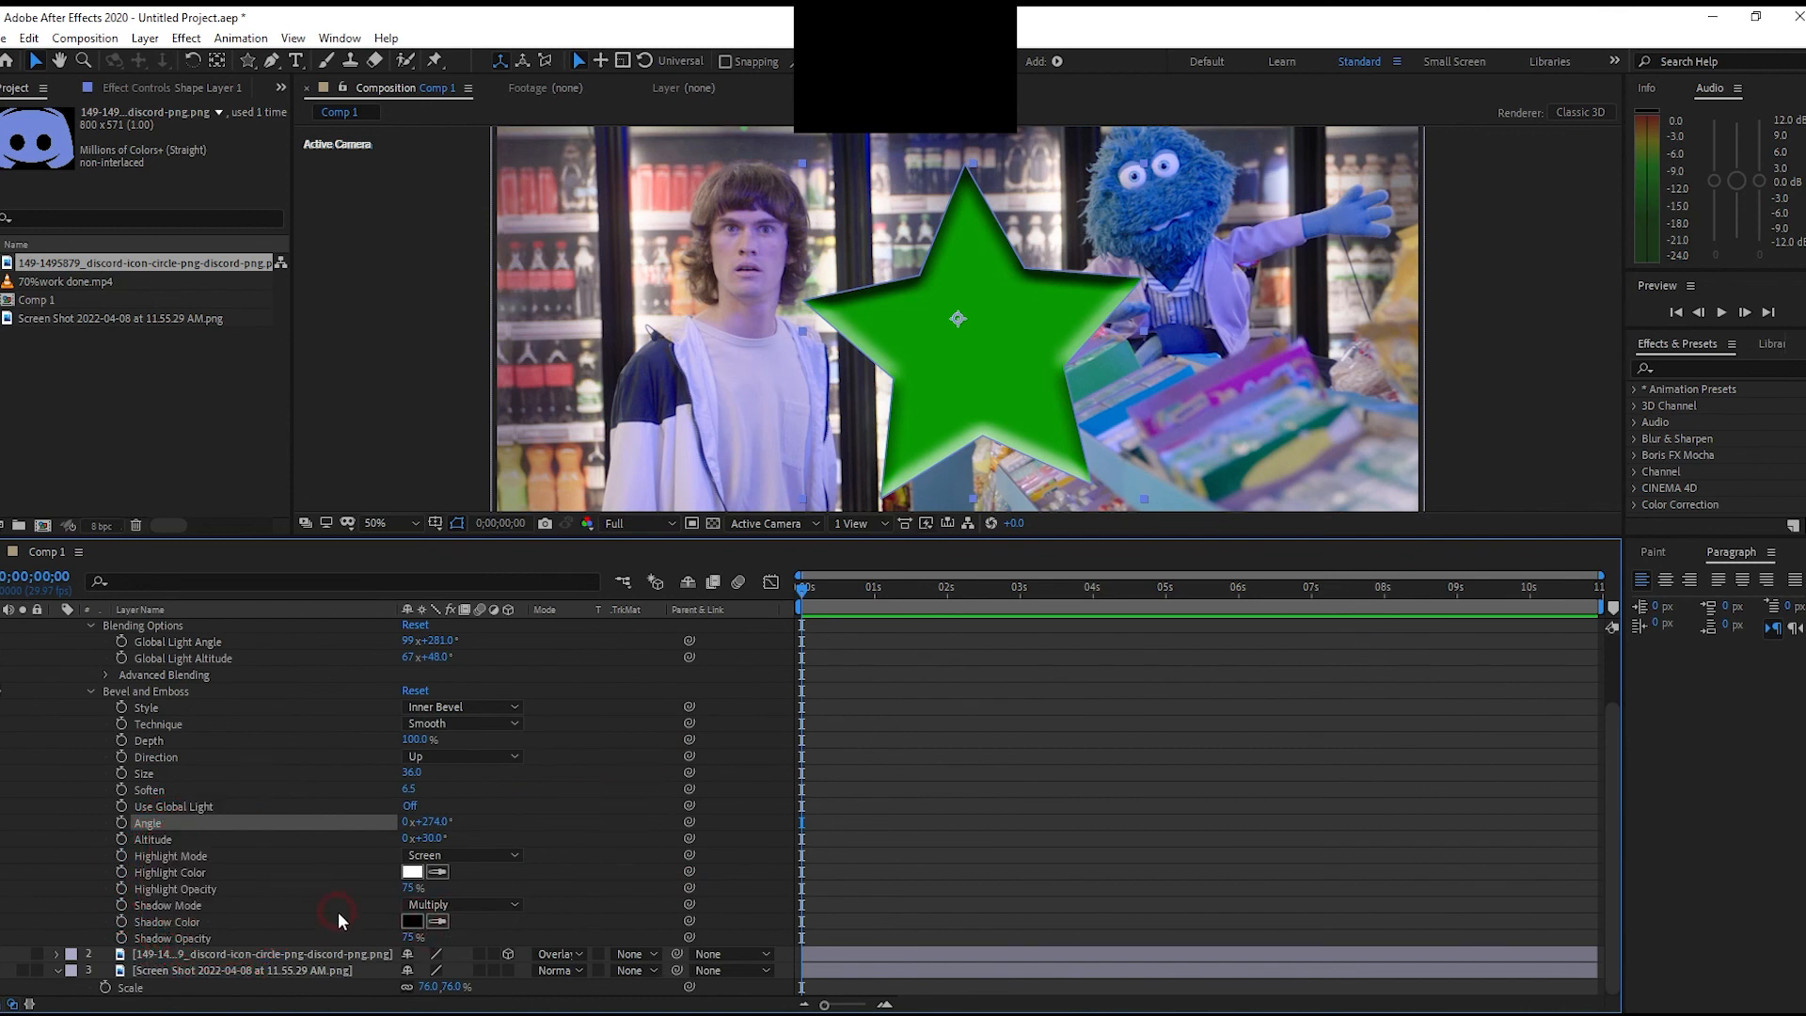
scroll(272, 889, up, 1)
scroll(282, 809, up, 1)
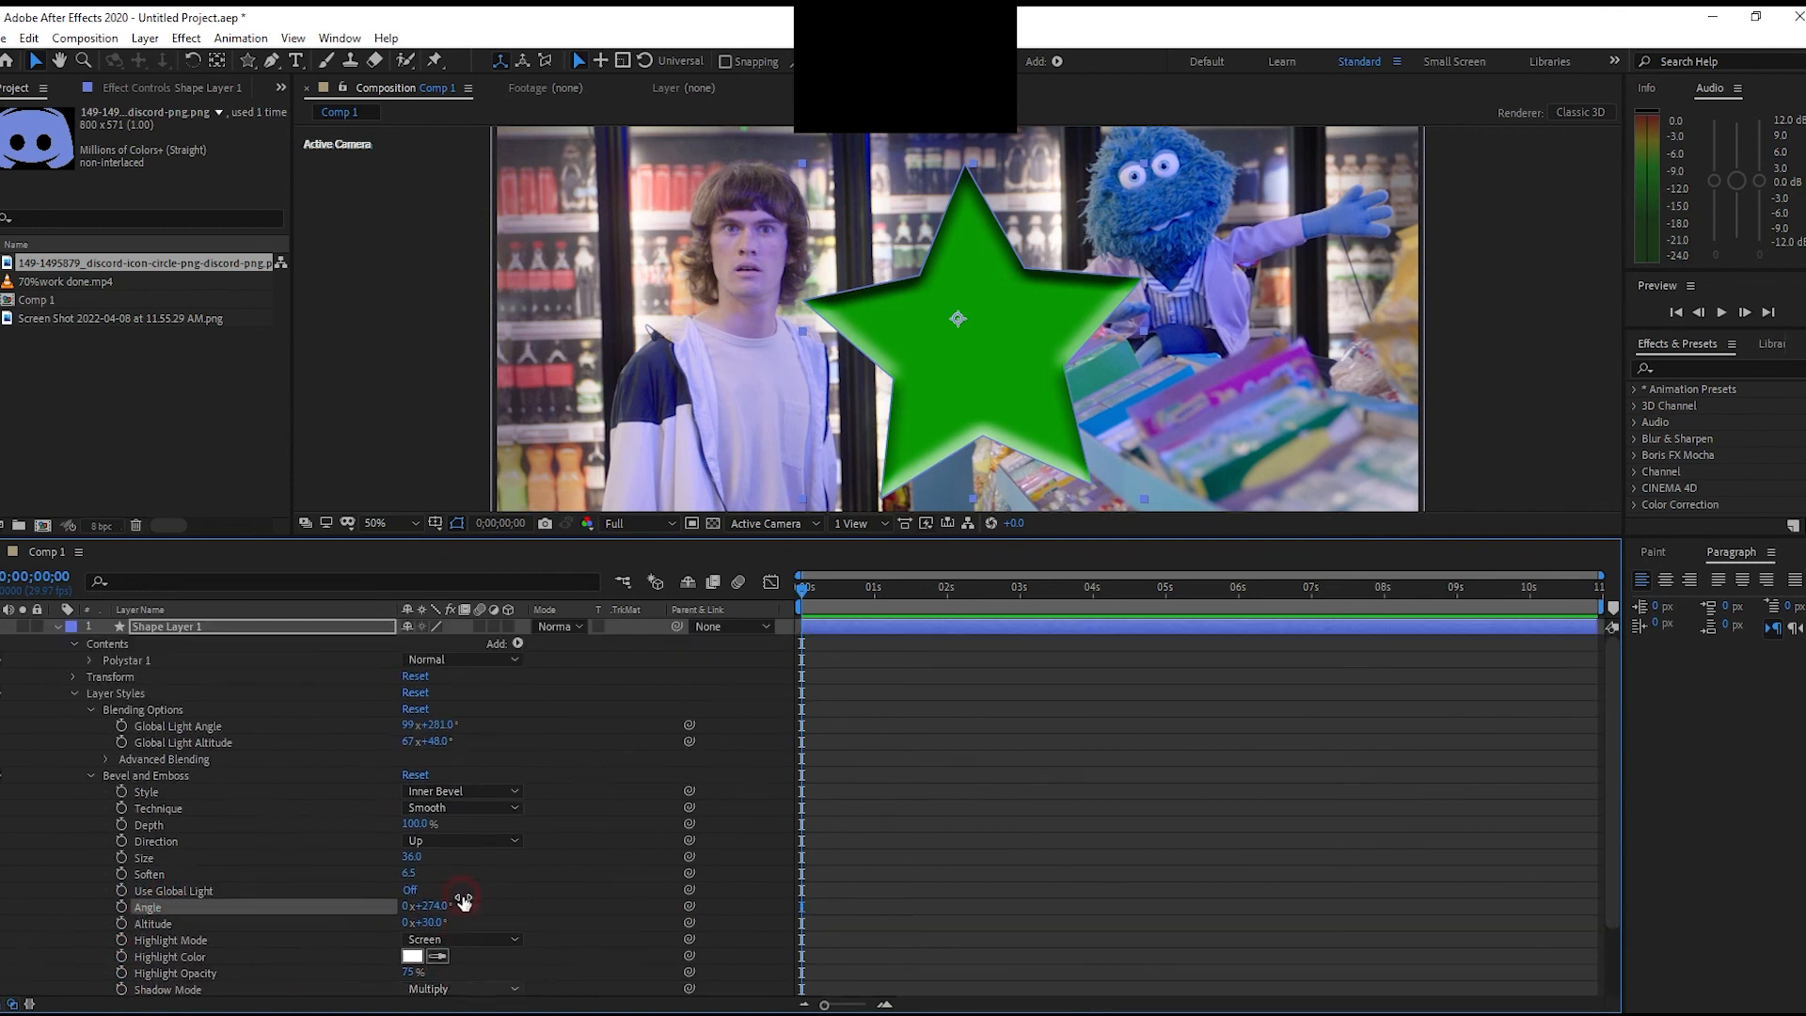
click(54, 627)
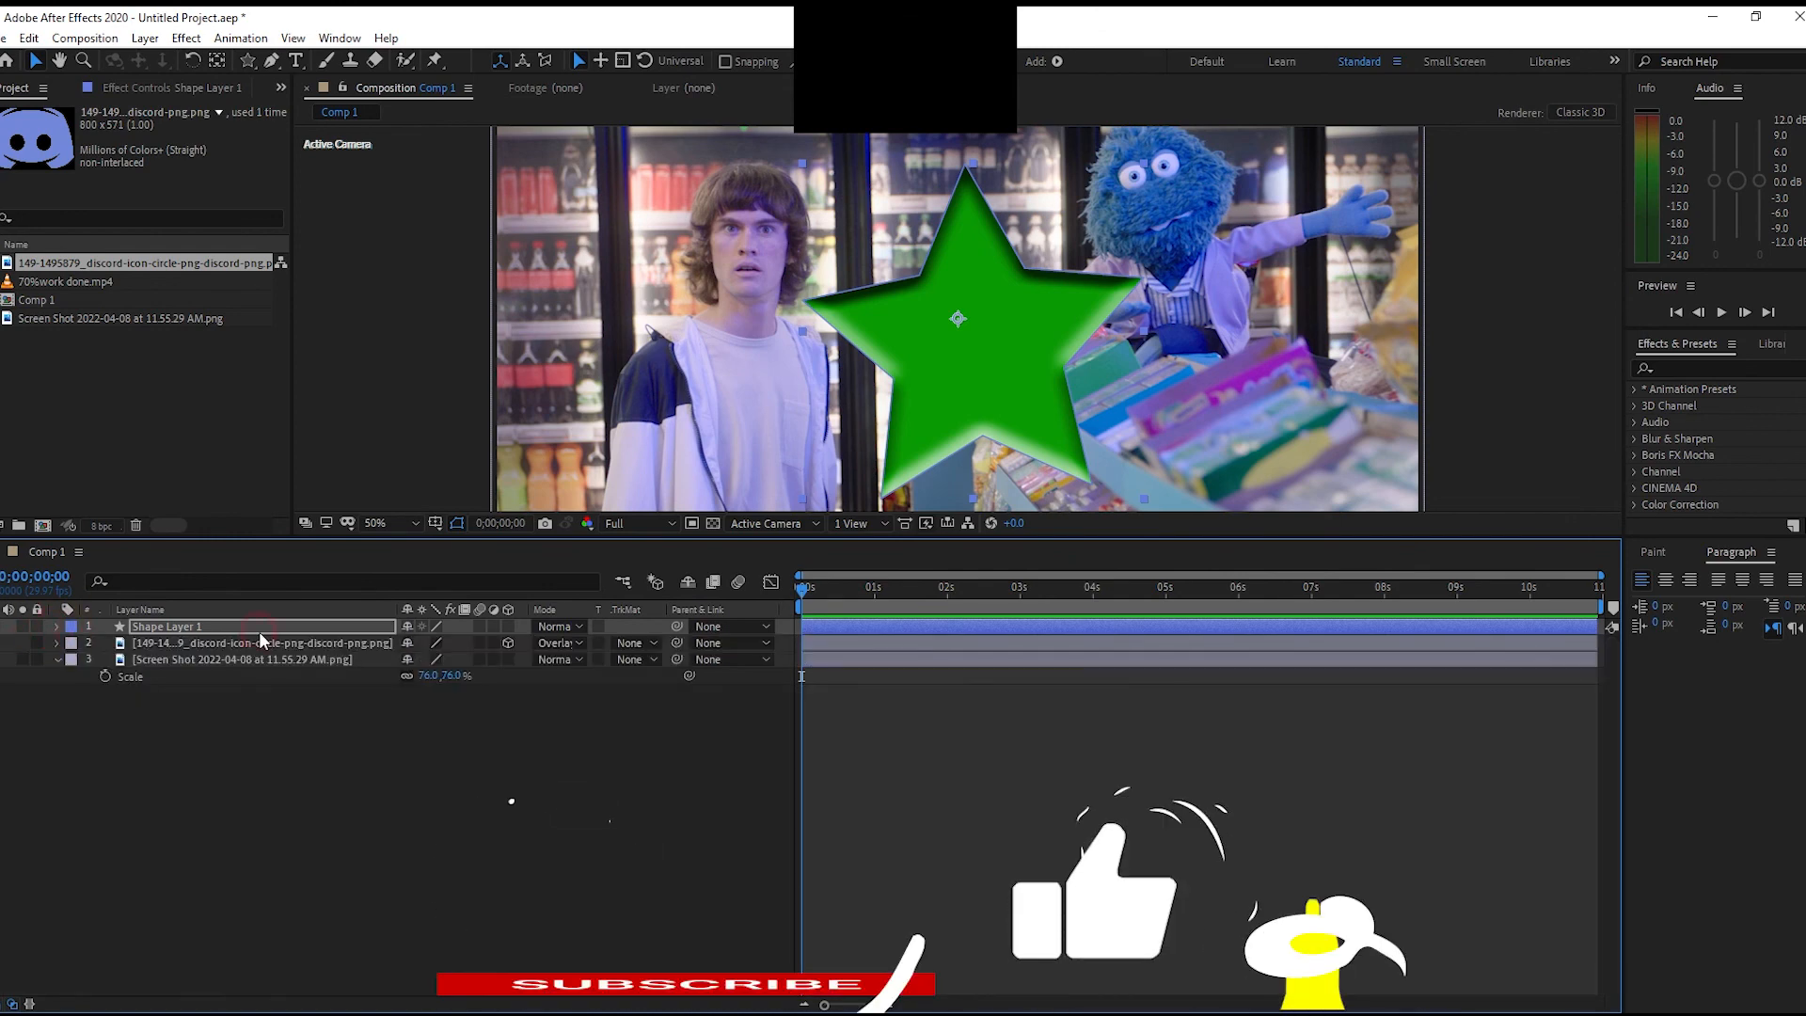
drag(630, 541, 635, 740)
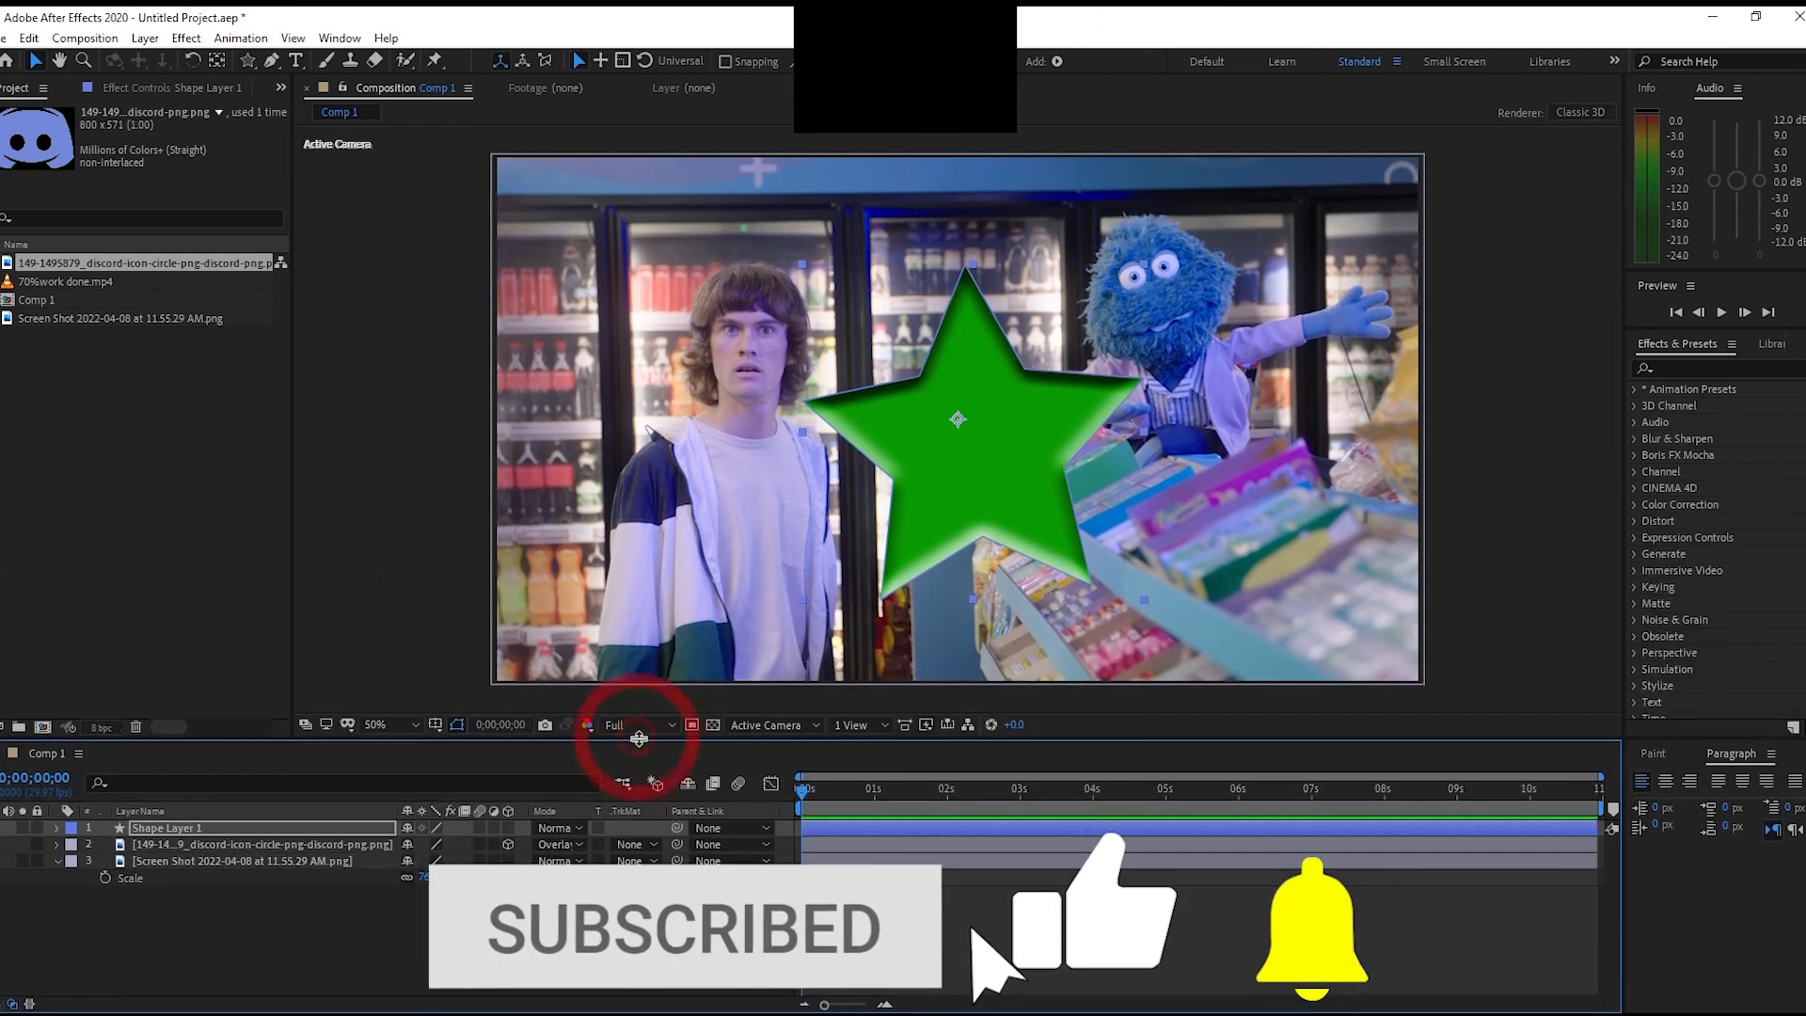
scroll(728, 485, down, 2)
scroll(726, 463, up, 2)
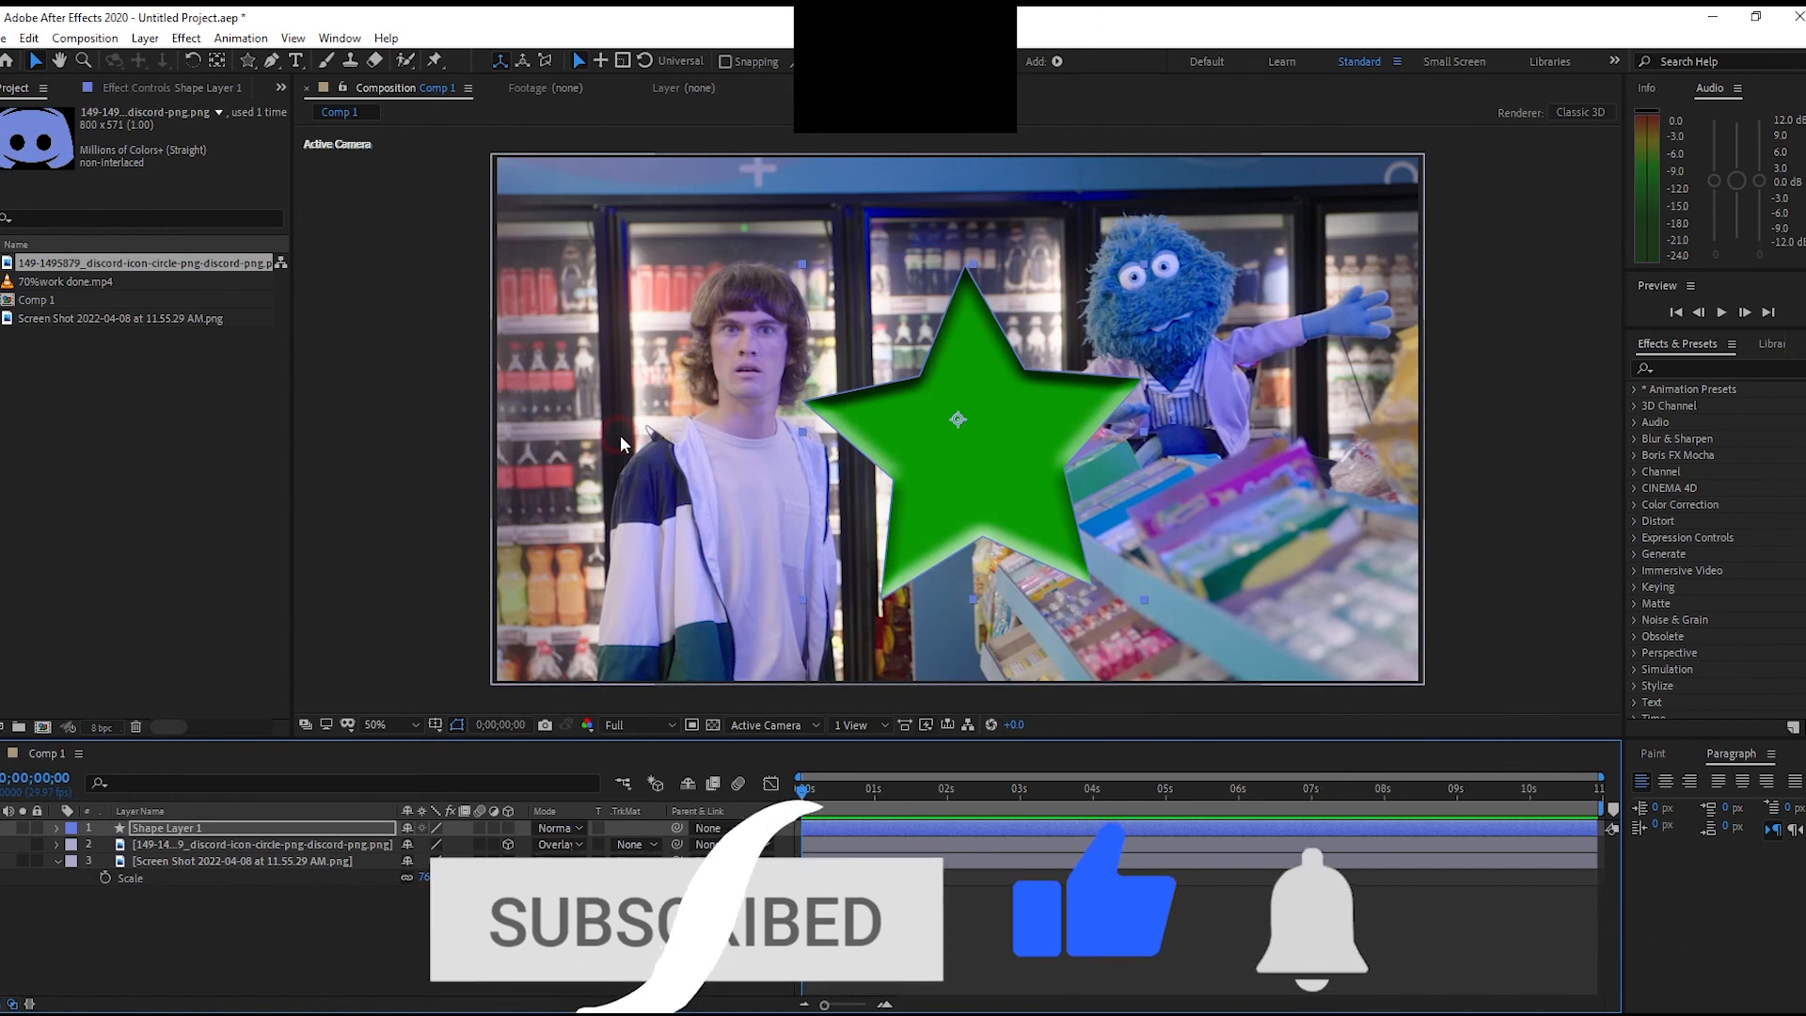